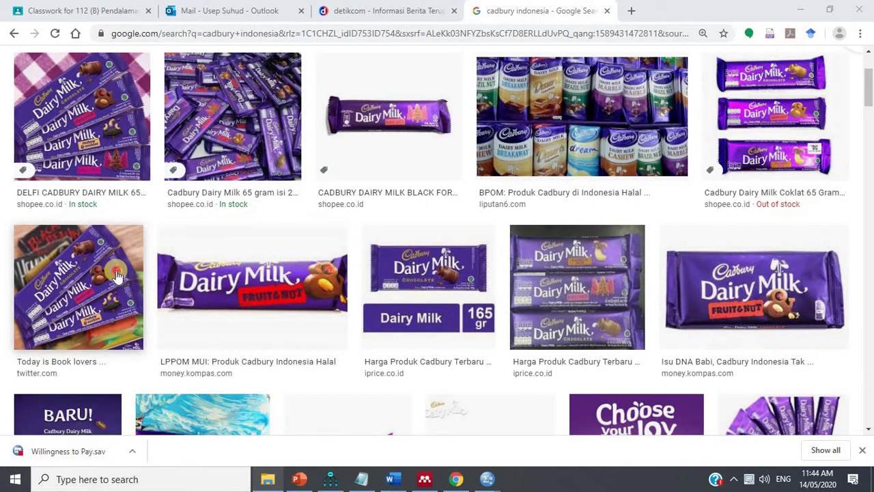
# - Open the larger preview of the Twitter photo showing several Cadbury Dairy Milk bars
pyautogui.click(117, 275)
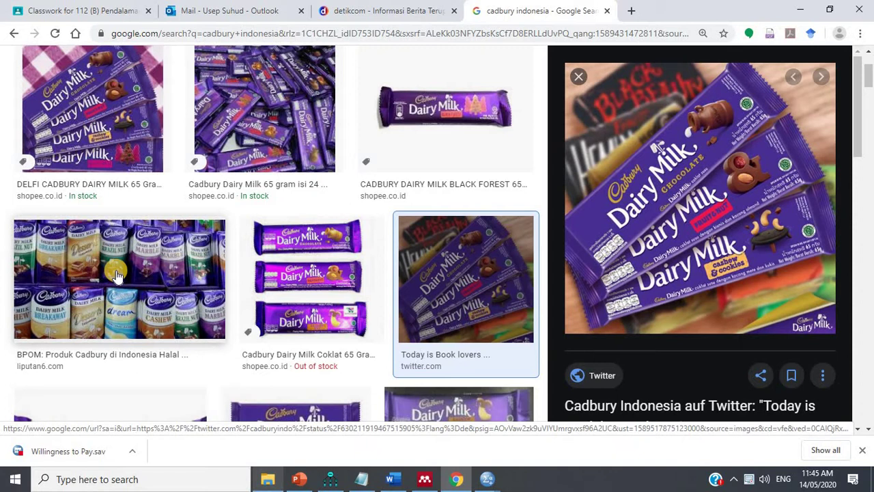
pyautogui.scroll(-3, 118, 275)
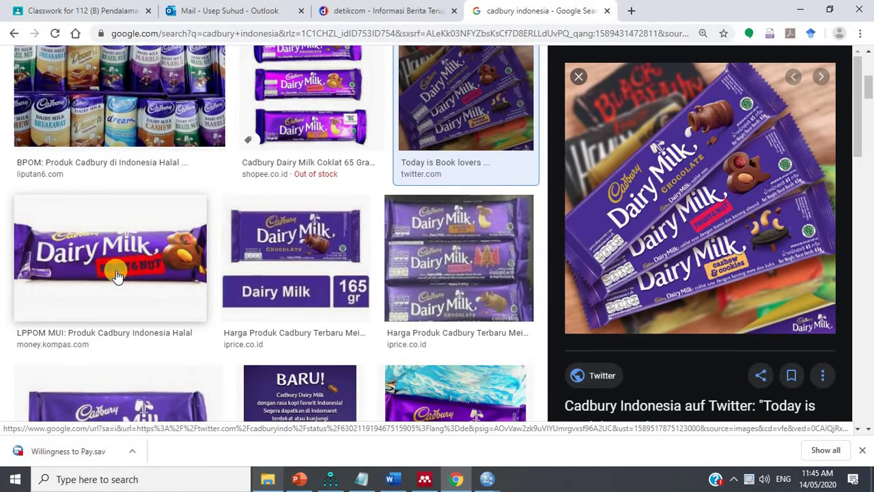
pyautogui.scroll(3, 118, 275)
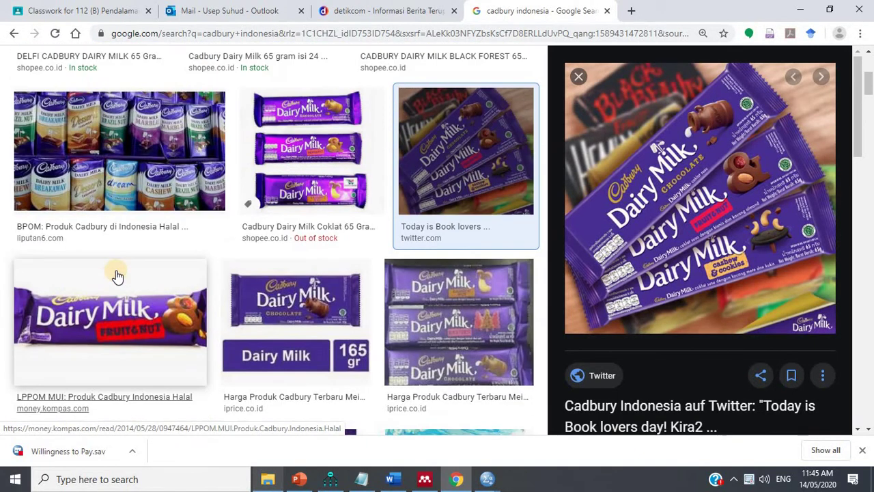
pyautogui.scroll(2, 117, 275)
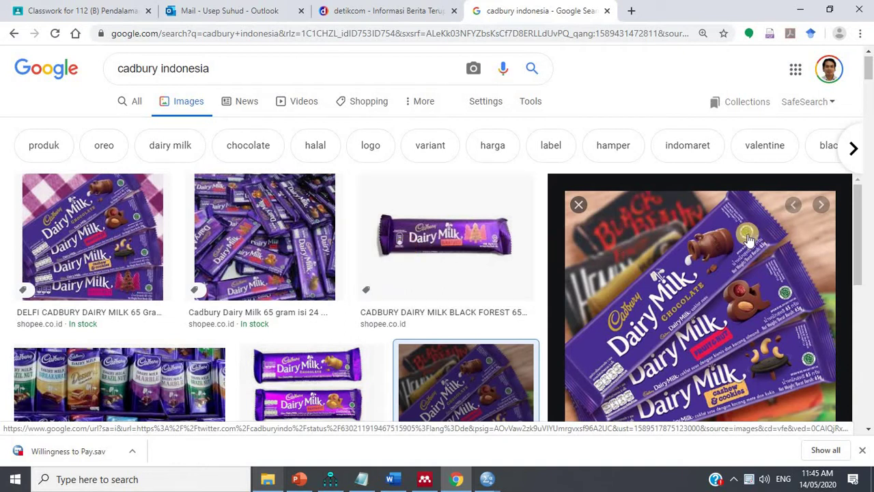
# - Look through the Cadbury Indonesia image results, comparing the packaging with the previewed bars for the halal logo
pyautogui.scroll(-1, 462, 244)
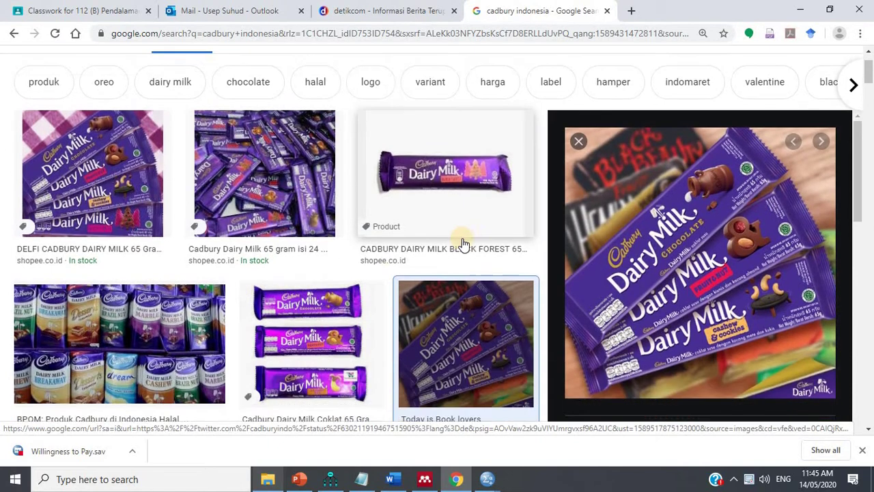
pyautogui.scroll(-1, 259, 286)
pyautogui.scroll(-1, 243, 281)
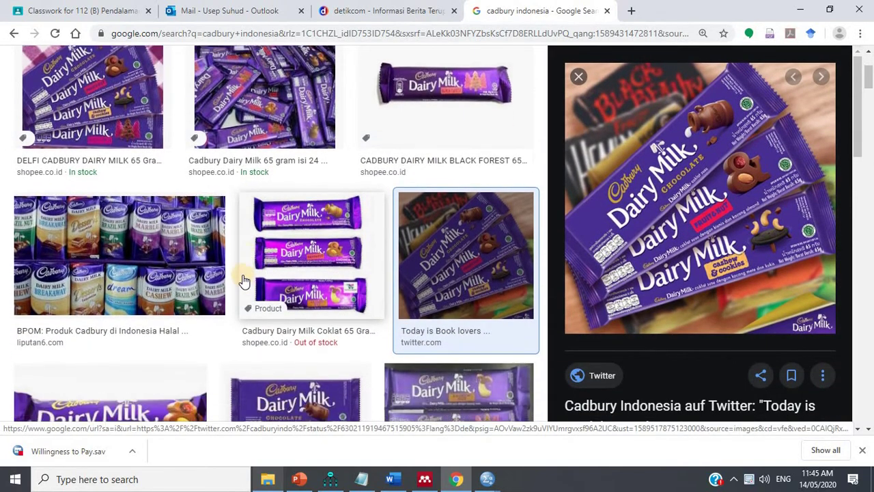
pyautogui.scroll(-1, 244, 281)
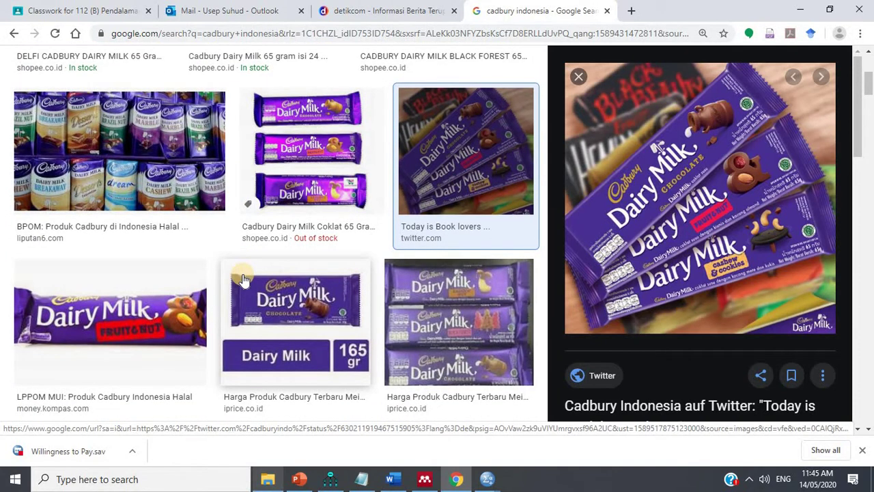
pyautogui.scroll(-3, 243, 281)
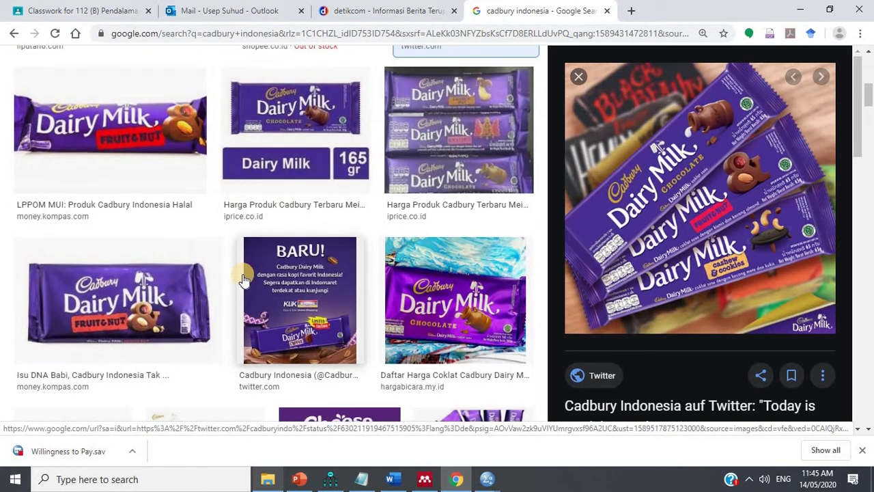
pyautogui.scroll(-1, 244, 281)
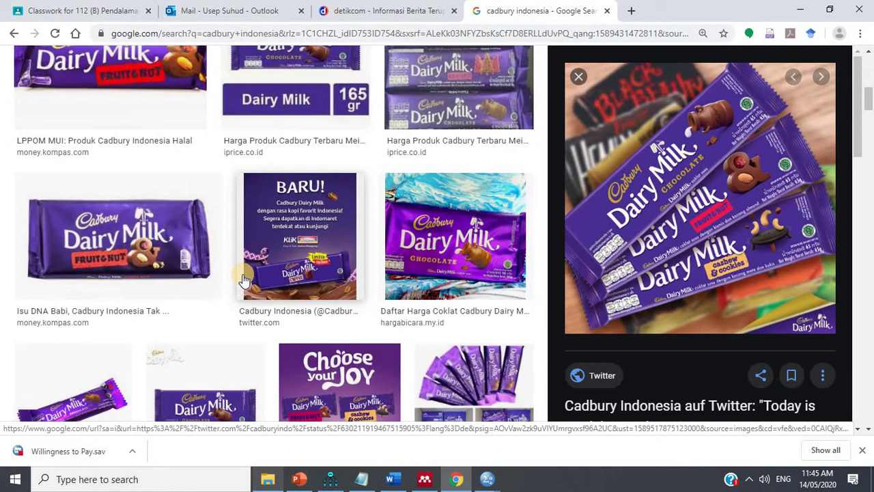
pyautogui.scroll(-2, 244, 280)
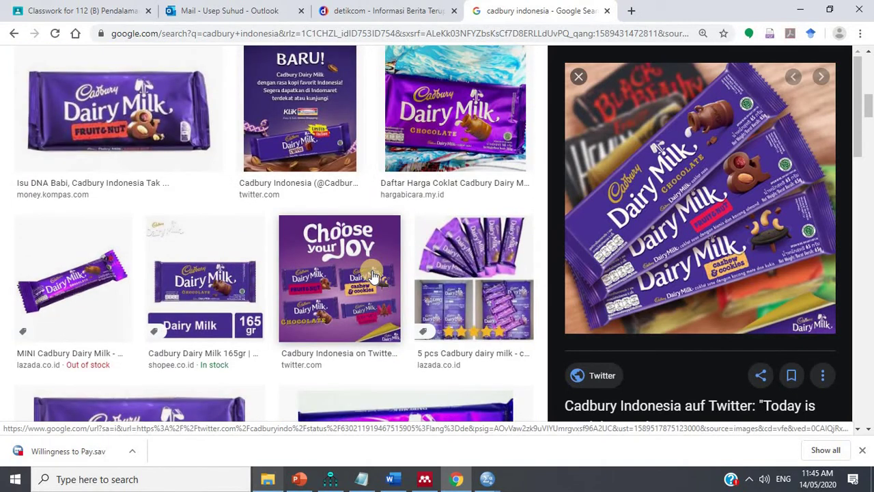
pyautogui.scroll(1, 372, 275)
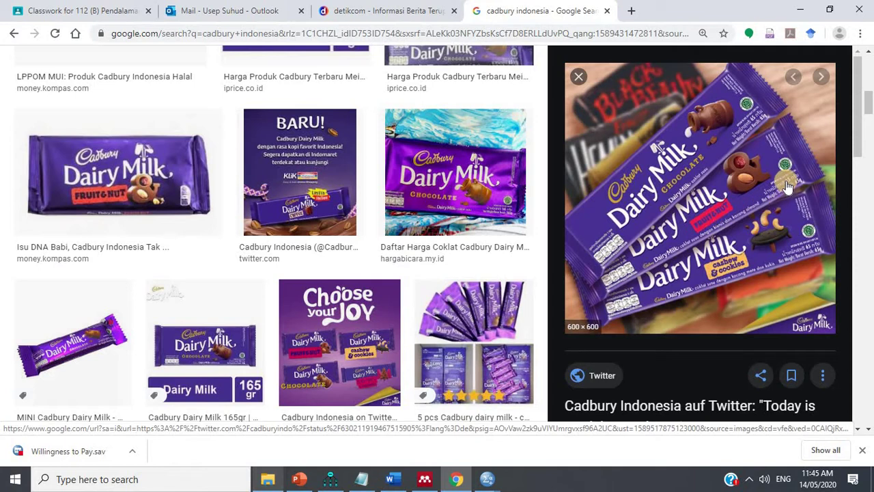
# - Replace "cadbury" in the image search query and run the suggested search "silverqueen indonesia"
pyautogui.scroll(8, 427, 254)
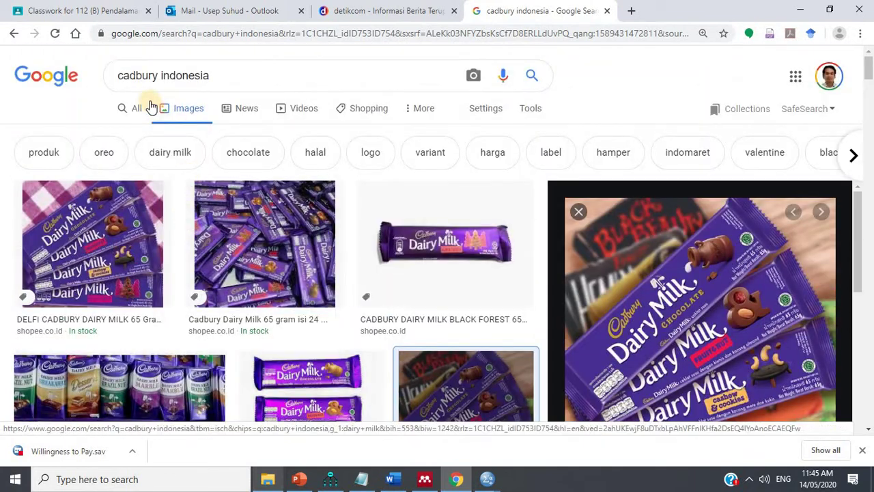
pyautogui.moveTo(158, 71); pyautogui.dragTo(97, 79)
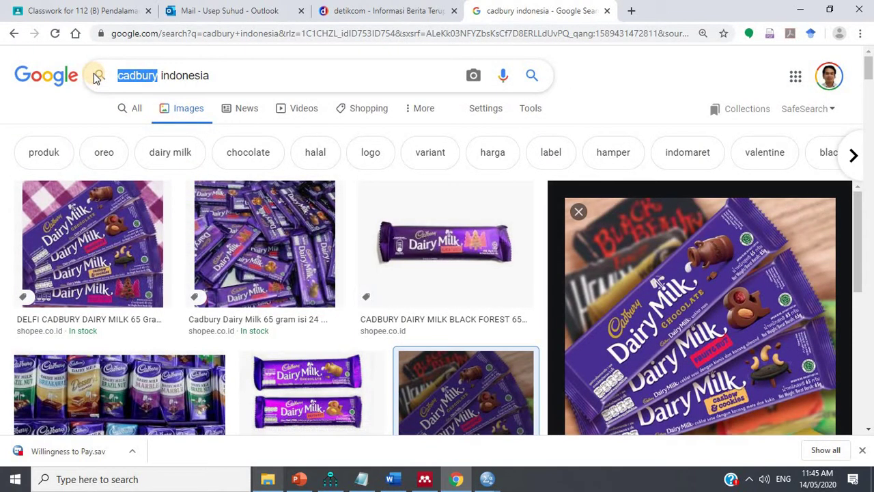
pyautogui.write('silver')
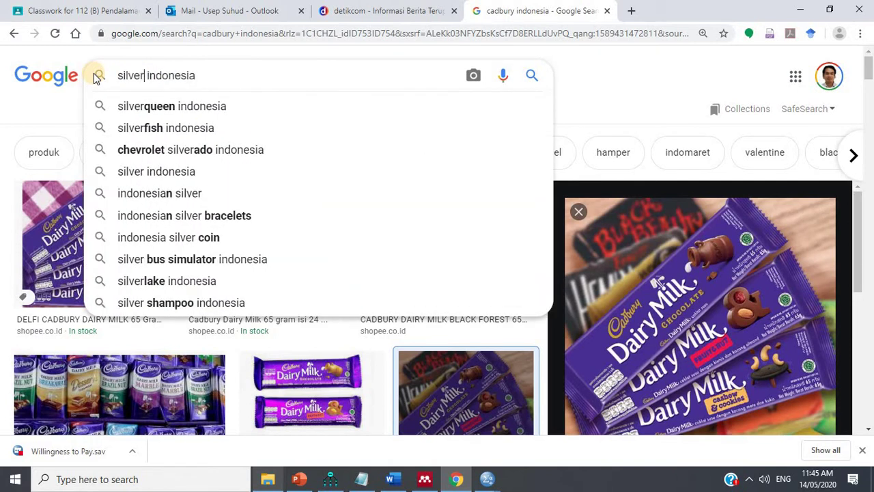
pyautogui.click(140, 107)
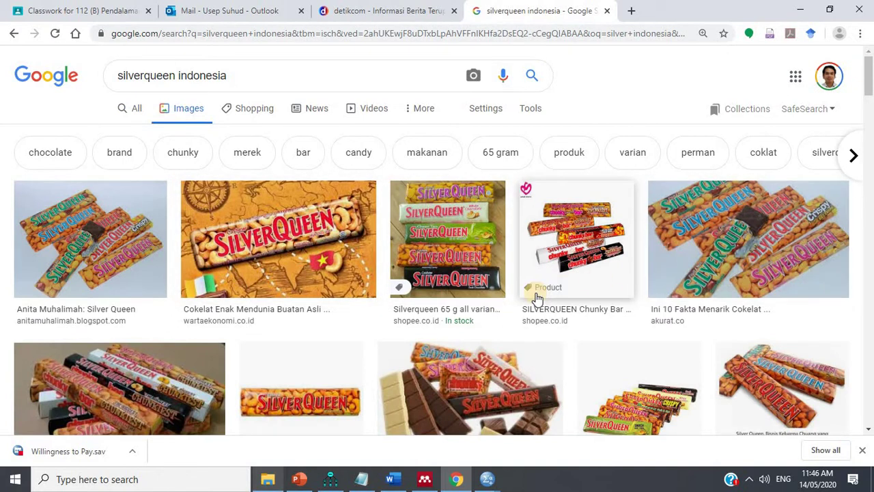
# - Browse the SilverQueen images and refine the search to "silverqueen indonesia halal label"
pyautogui.scroll(-1, 526, 294)
pyautogui.scroll(-3, 306, 343)
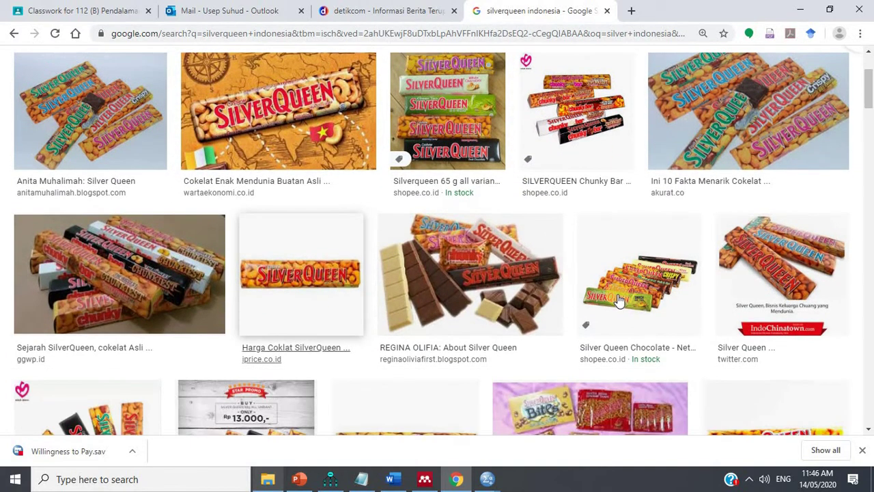
pyautogui.scroll(-3, 623, 295)
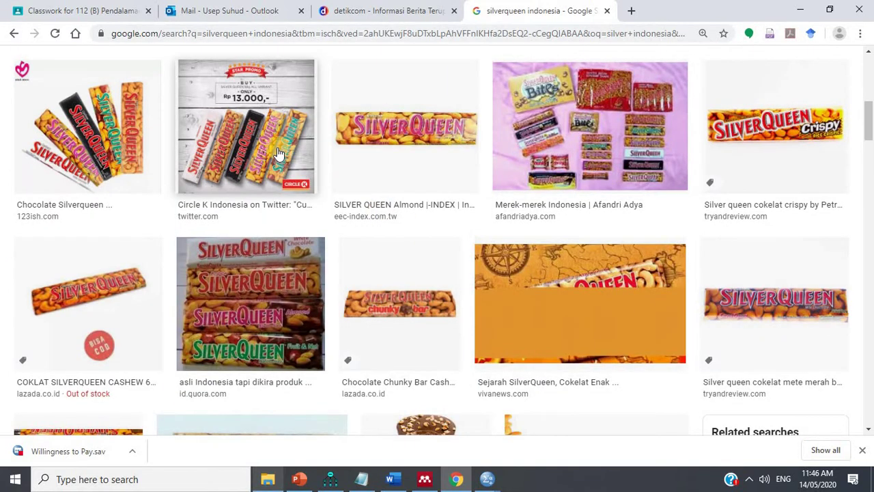
pyautogui.scroll(-2, 287, 291)
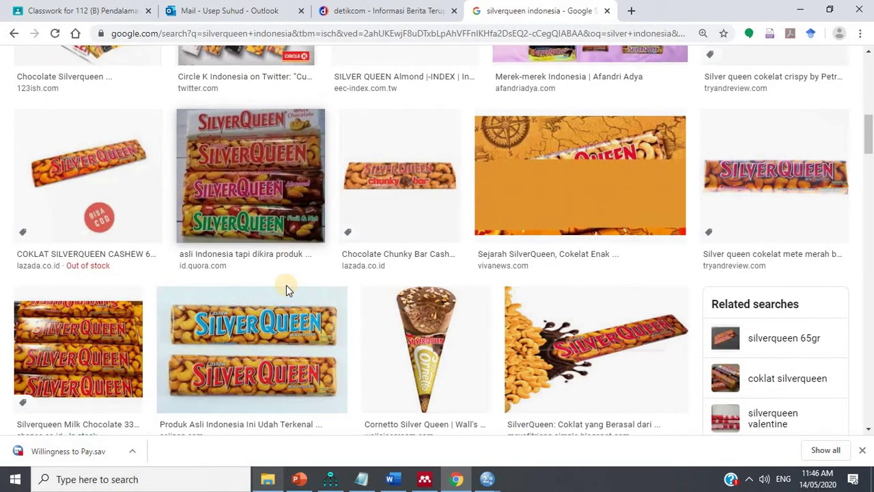
pyautogui.scroll(-3, 287, 291)
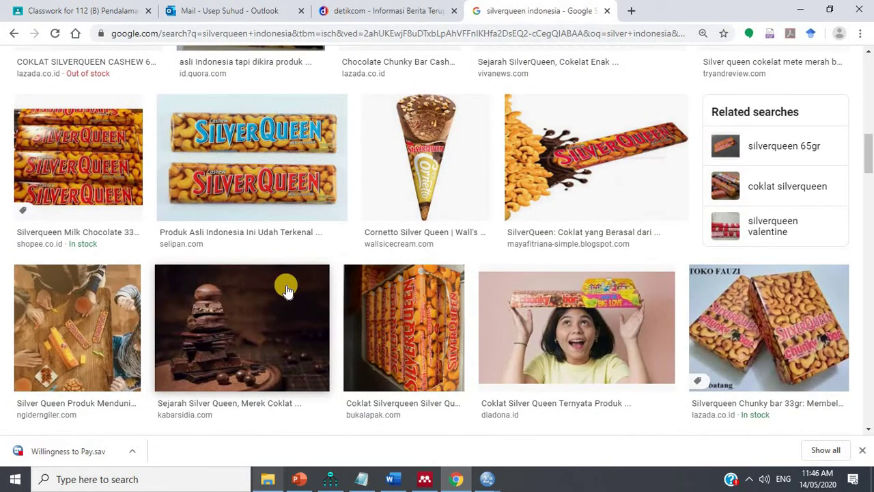
pyautogui.scroll(10, 287, 291)
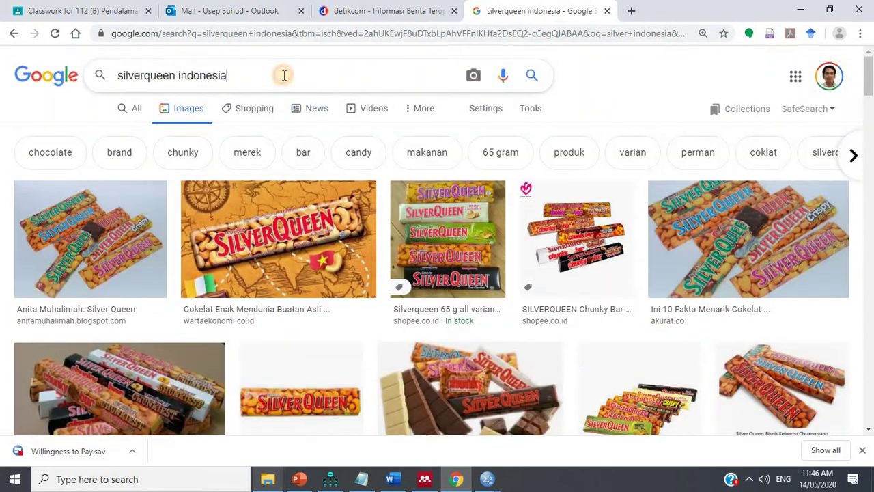
pyautogui.write('halal label')
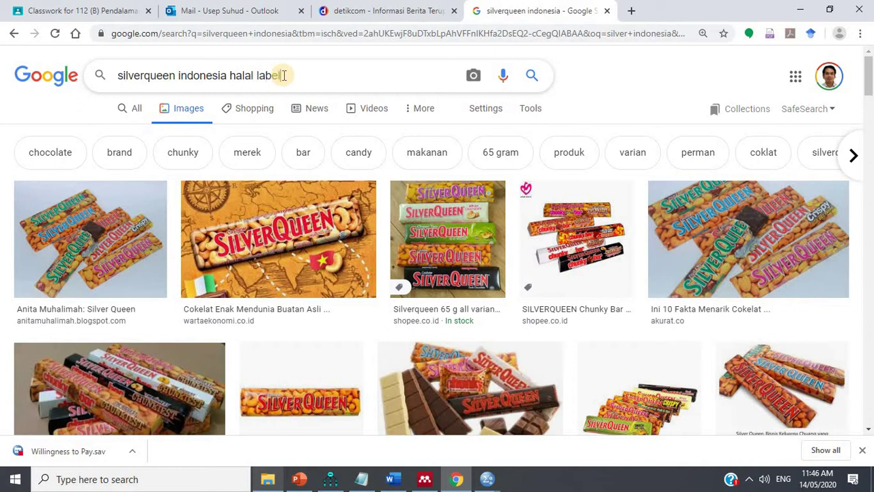
pyautogui.press('Return')
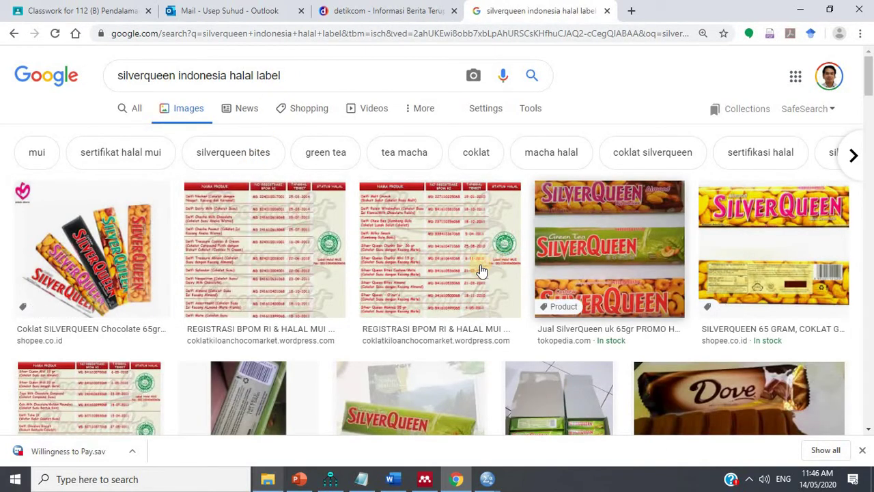
# - Look through the image results for SilverQueen packaging that carries a halal label
pyautogui.scroll(-2, 642, 276)
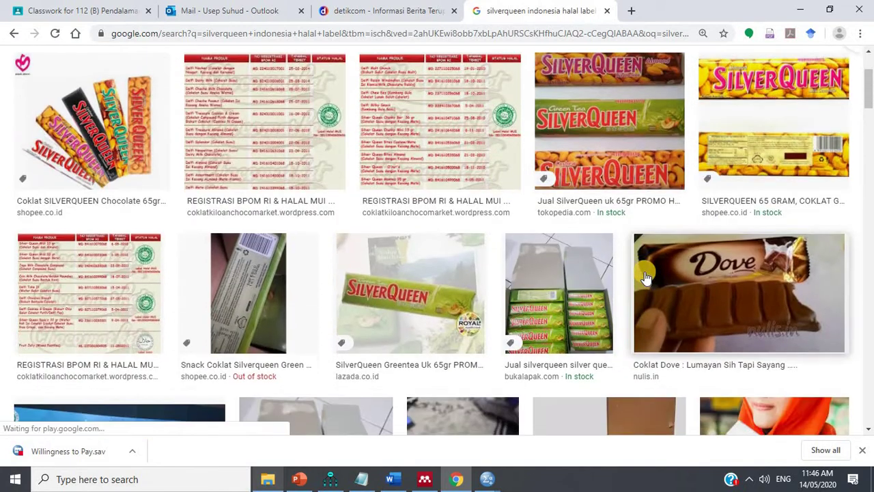
pyautogui.scroll(-1, 646, 277)
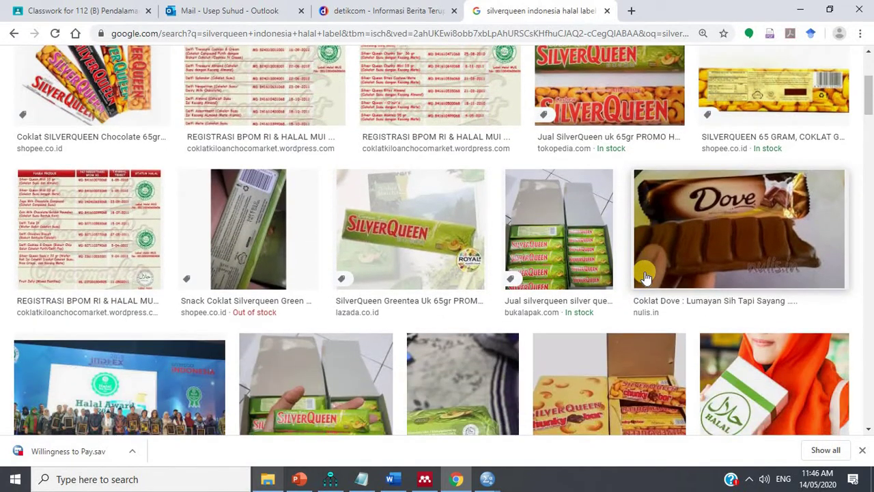
pyautogui.scroll(-1, 646, 277)
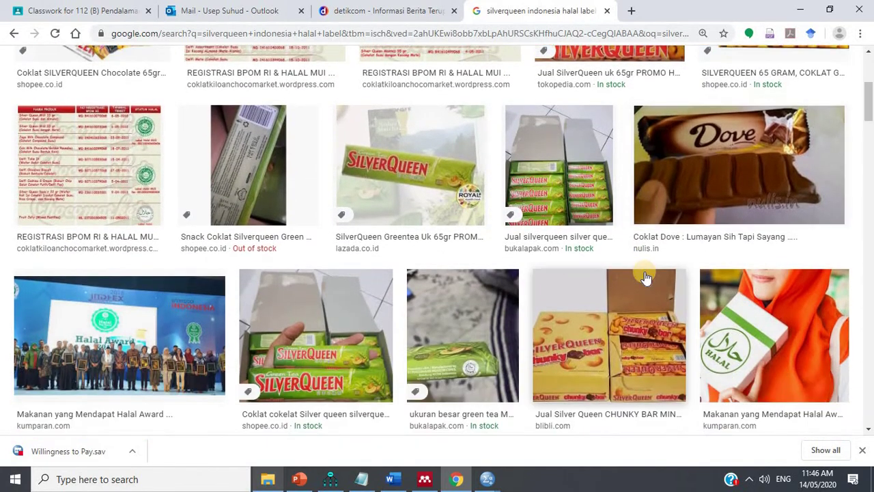
pyautogui.scroll(-4, 645, 277)
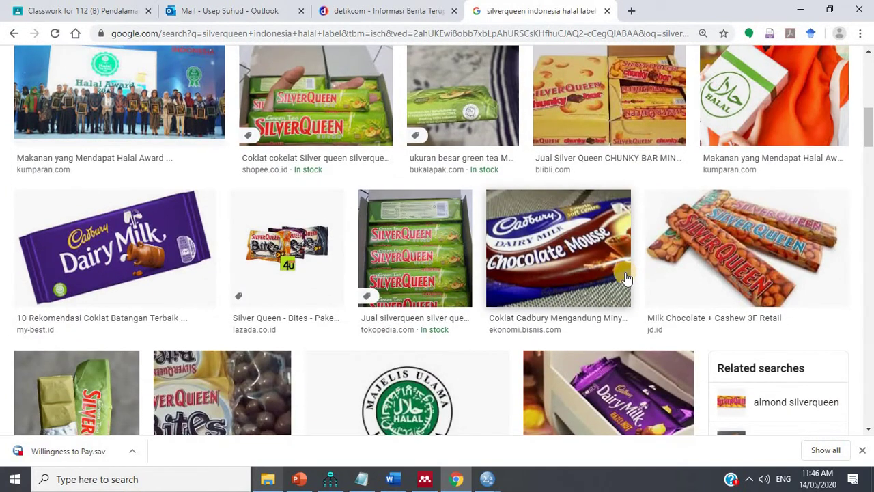
pyautogui.scroll(-2, 564, 275)
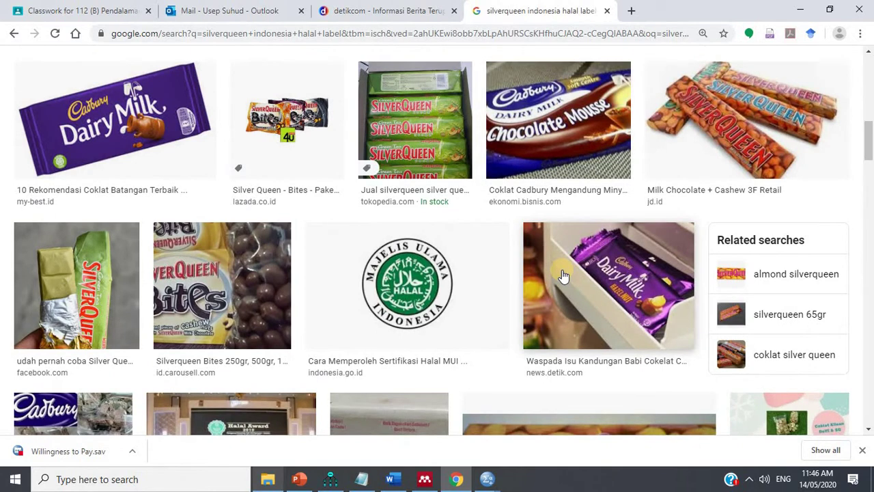
pyautogui.scroll(-2, 563, 275)
pyautogui.scroll(-2, 564, 275)
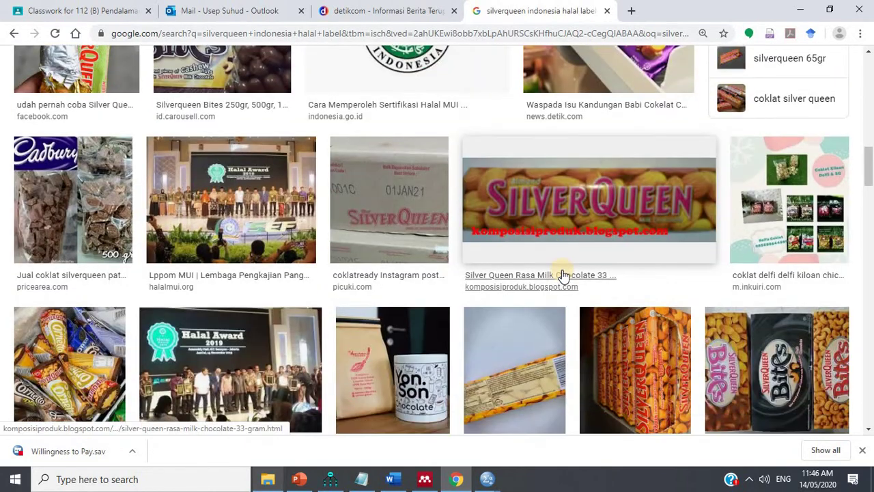
pyautogui.scroll(-2, 562, 275)
pyautogui.scroll(-2, 574, 269)
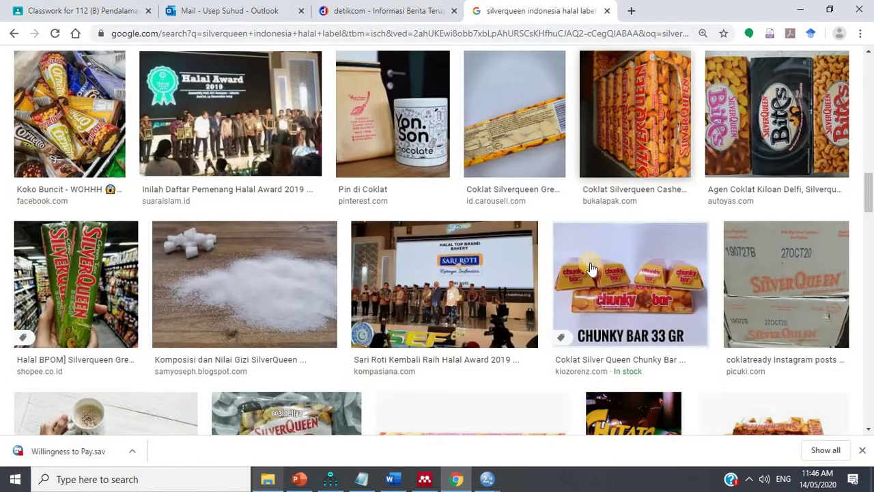
pyautogui.scroll(-3, 588, 268)
pyautogui.scroll(-2, 591, 271)
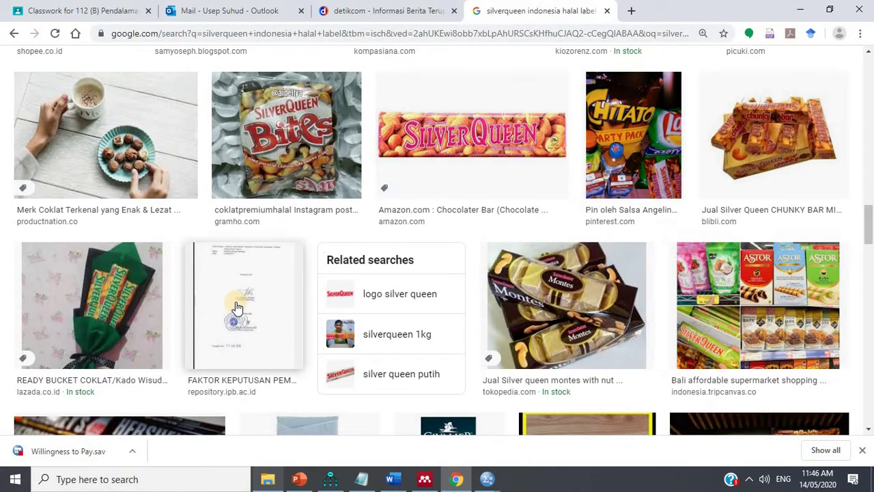
pyautogui.scroll(-2, 235, 303)
pyautogui.scroll(-1, 235, 302)
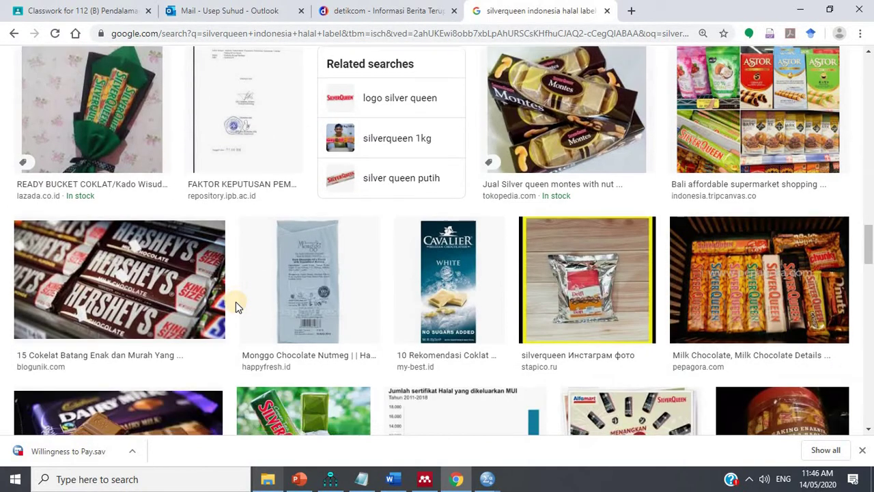
pyautogui.scroll(-2, 236, 302)
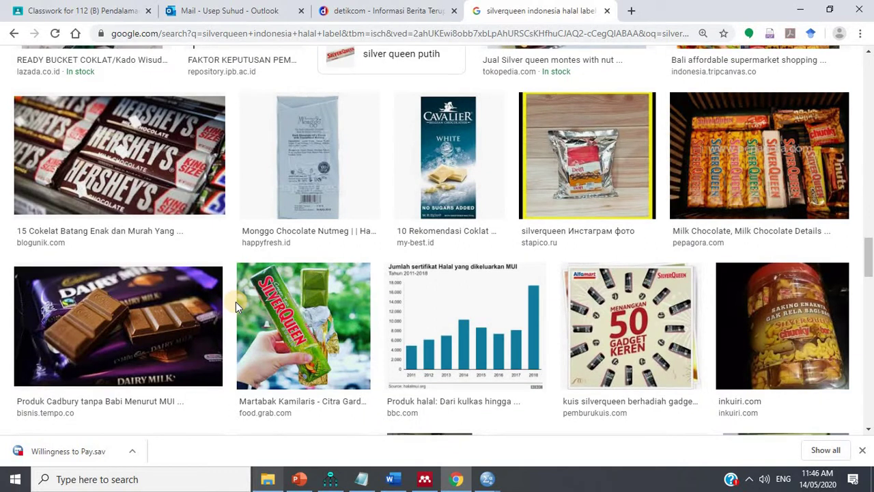
pyautogui.scroll(-4, 235, 302)
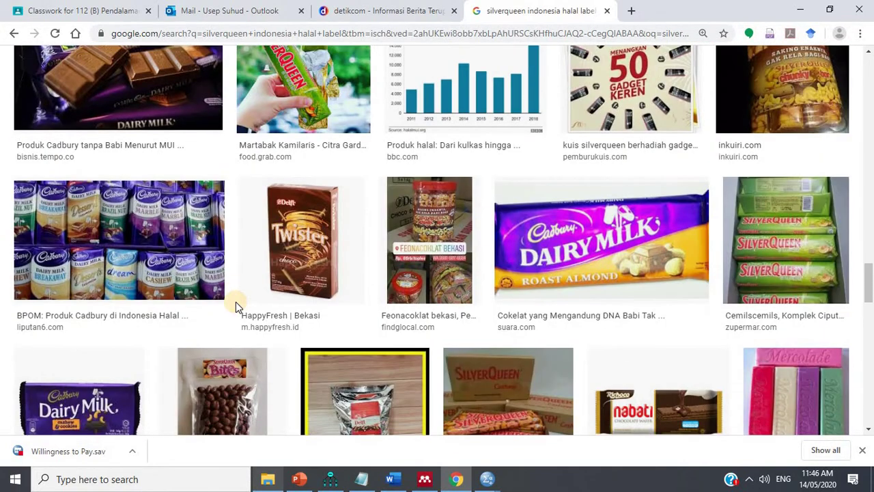
pyautogui.scroll(-2, 235, 301)
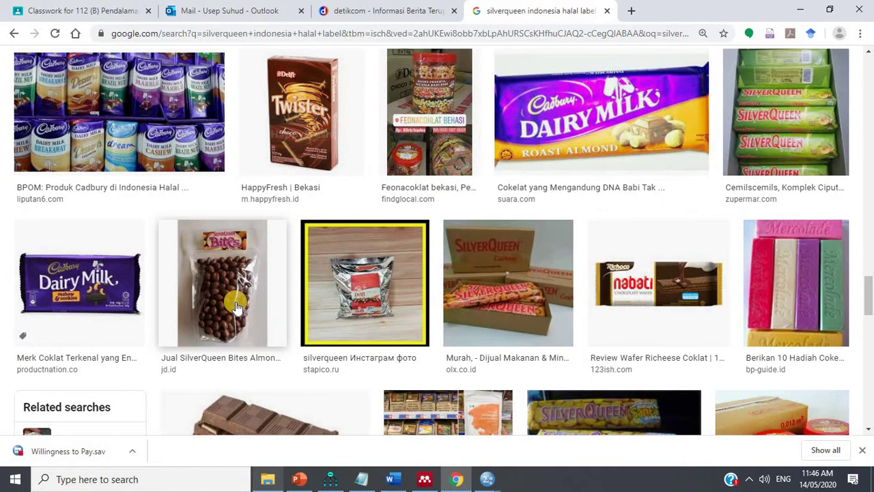
pyautogui.scroll(-1, 236, 308)
pyautogui.scroll(-2, 236, 308)
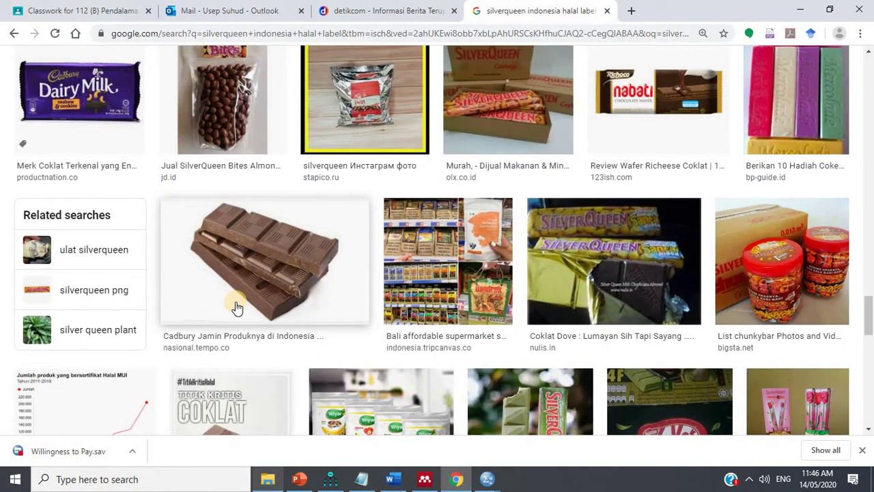
# - Look through the SilverQueen results and preview the BPOM and Halal MUI registration list, the SilverQueen 65 gram wrapper and the Lazada Greentea bar
pyautogui.scroll(-3, 236, 307)
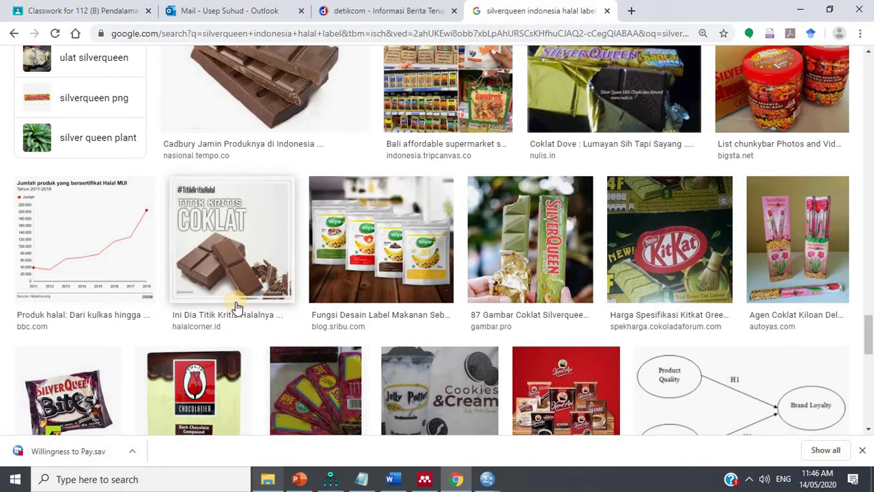
pyautogui.scroll(-15, 235, 308)
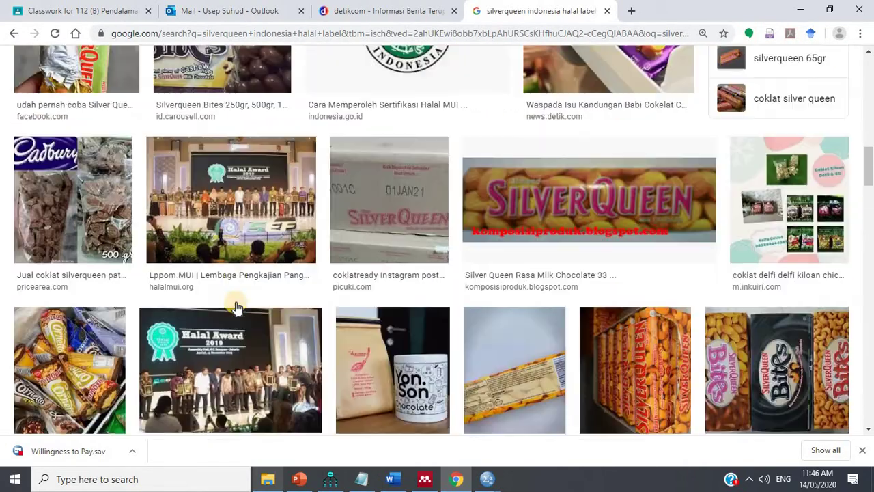
pyautogui.scroll(8, 236, 307)
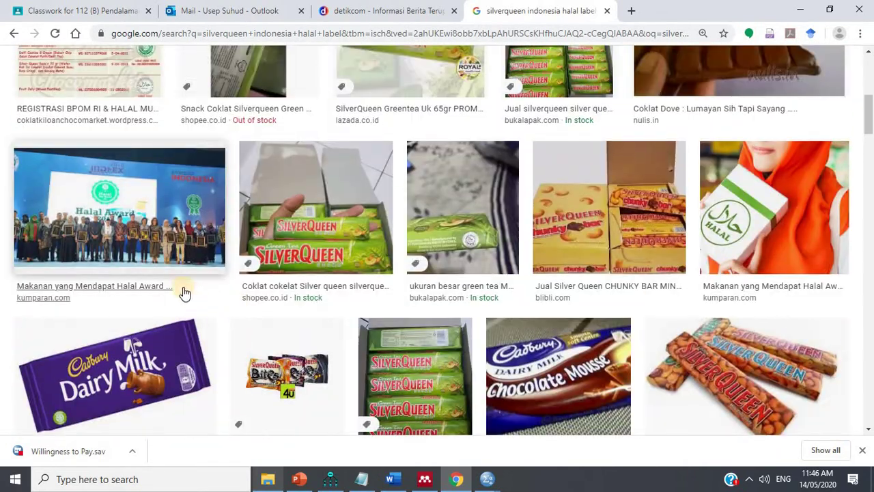
pyautogui.scroll(4, 183, 256)
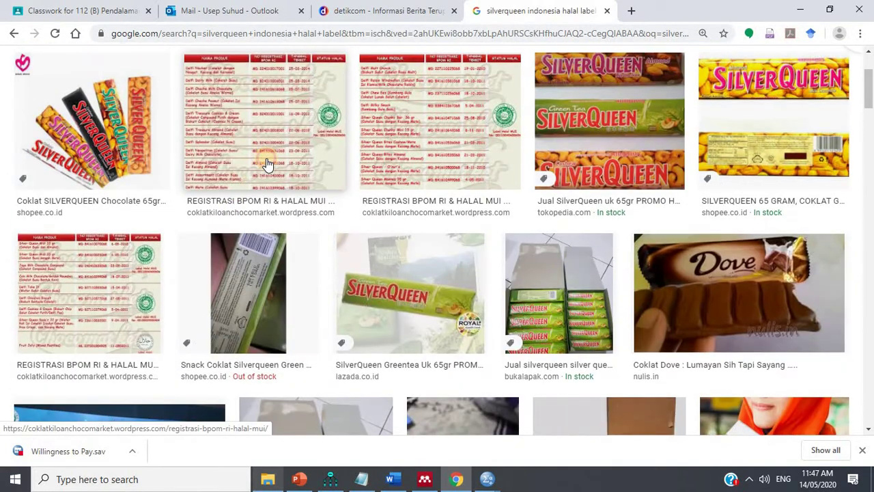
pyautogui.click(267, 165)
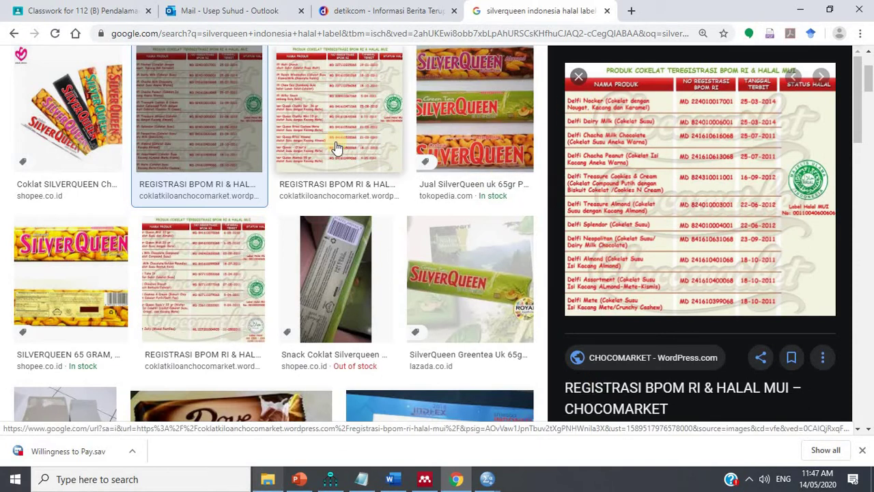
pyautogui.click(99, 297)
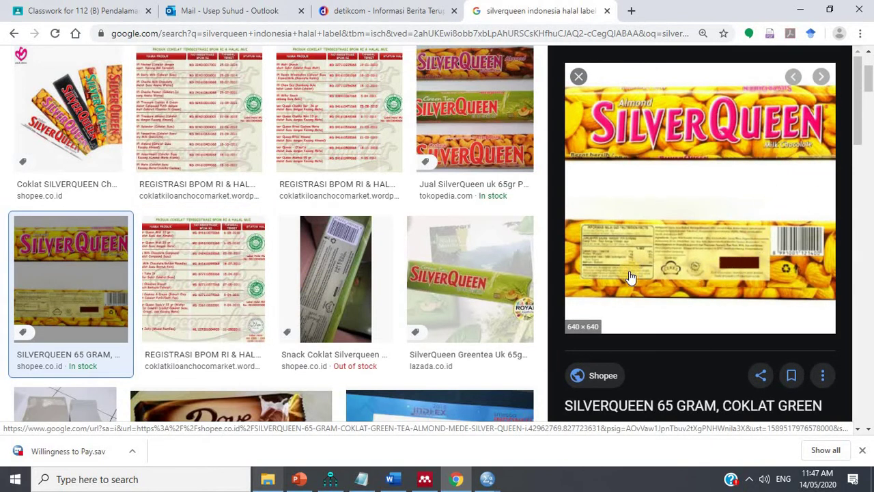
pyautogui.click(459, 268)
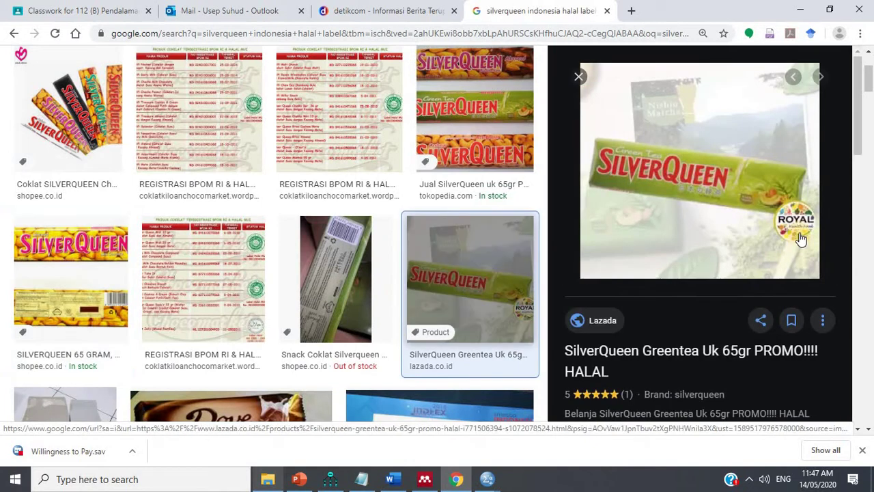
# - Preview the Tokopedia image of boxed SilverQueen Green Tea bars, open its product page and return to the image results
pyautogui.scroll(-2, 735, 212)
pyautogui.scroll(-4, 230, 266)
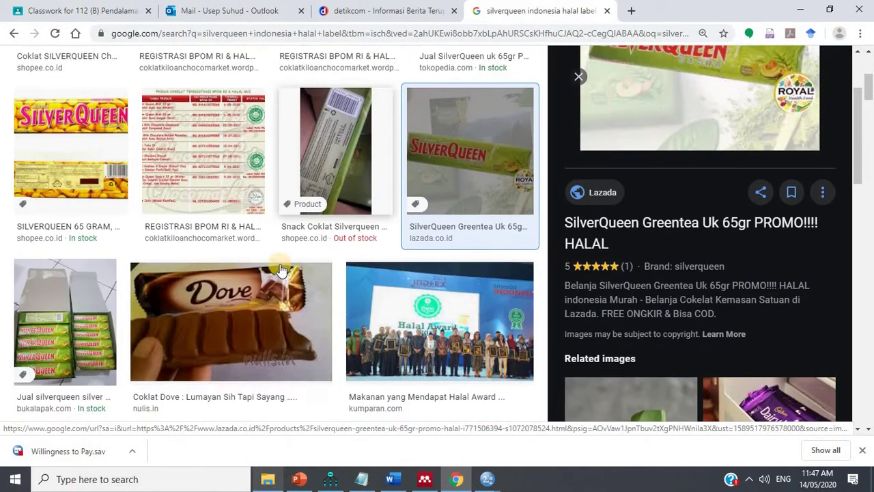
pyautogui.scroll(-2, 230, 266)
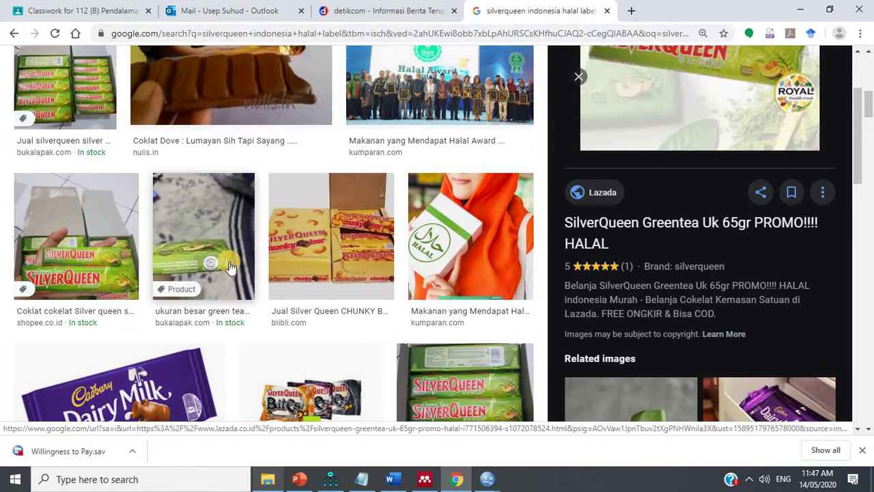
pyautogui.scroll(-3, 231, 266)
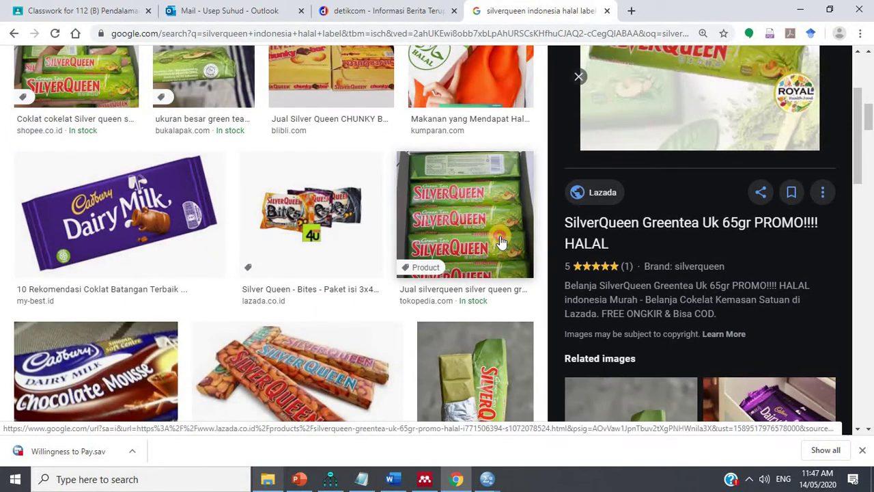
pyautogui.click(526, 226)
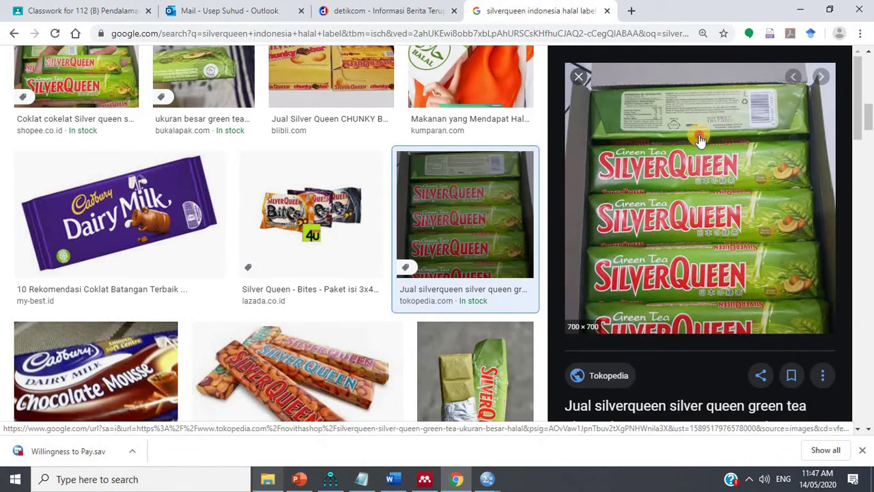
pyautogui.click(700, 140)
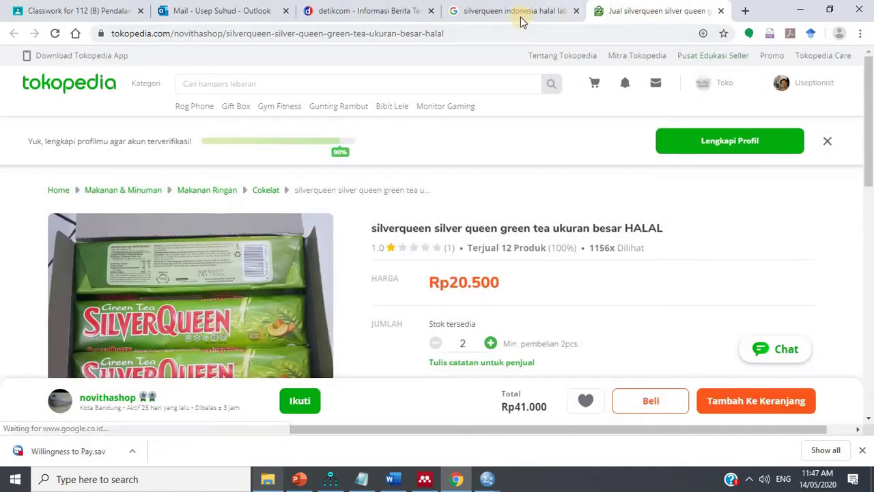
pyautogui.click(521, 20)
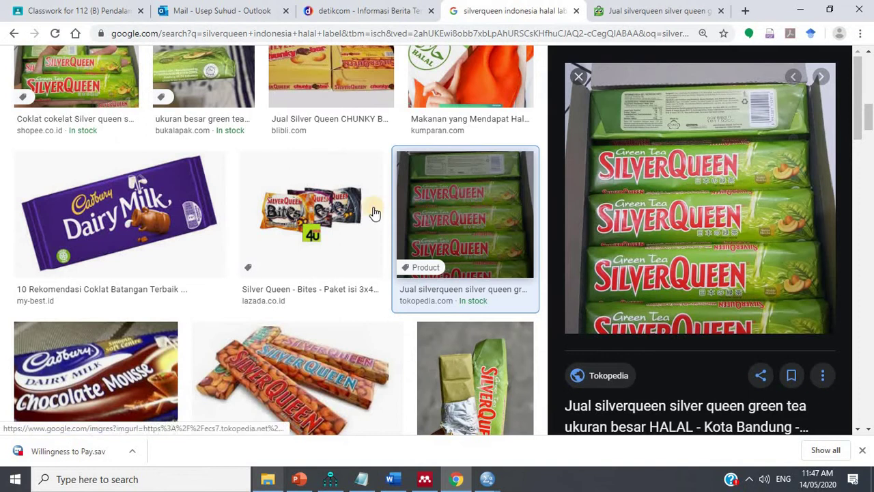
# - Preview the Bukalapak green tea bar image to examine its halal logo, and compare it with the surrounding results
pyautogui.scroll(2, 370, 214)
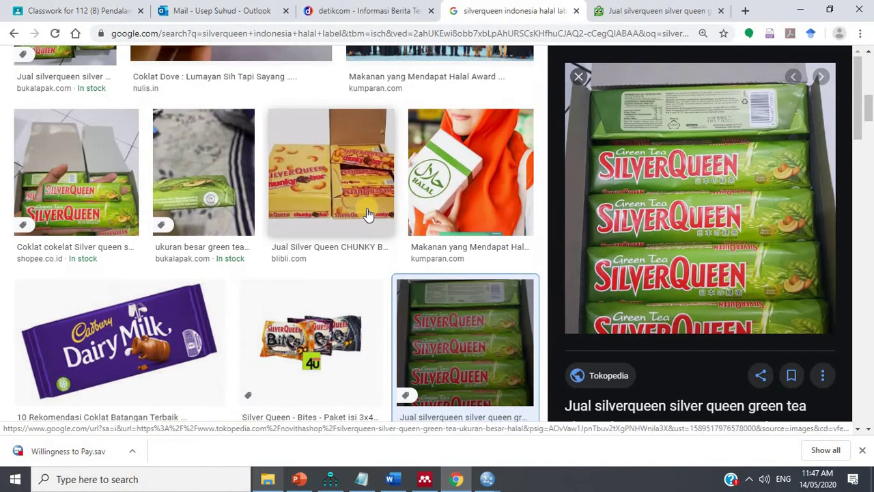
pyautogui.click(209, 200)
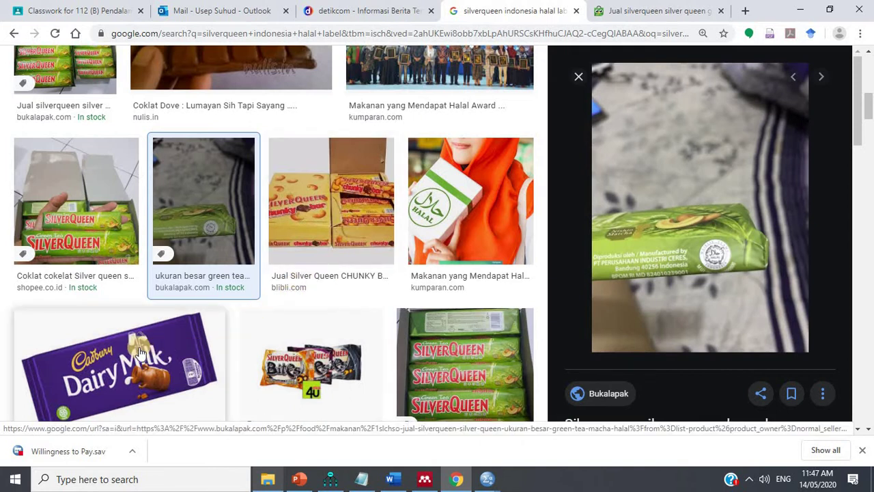
pyautogui.scroll(2, 261, 294)
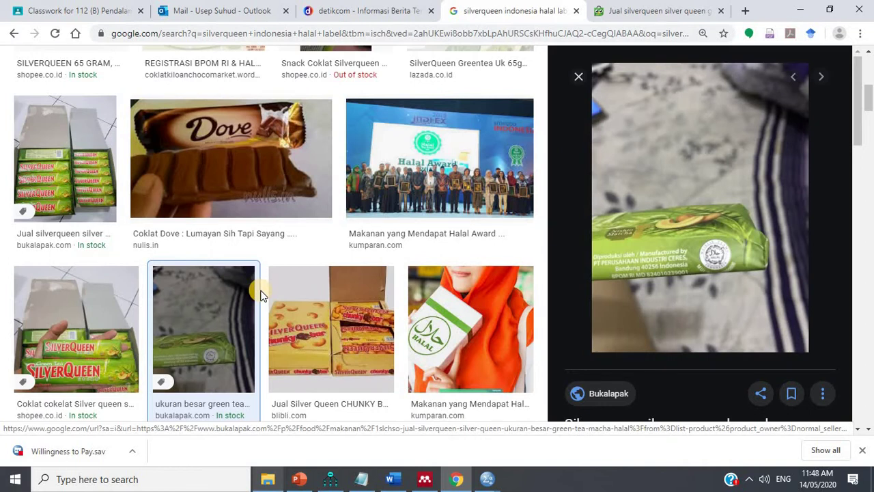
pyautogui.scroll(6, 260, 294)
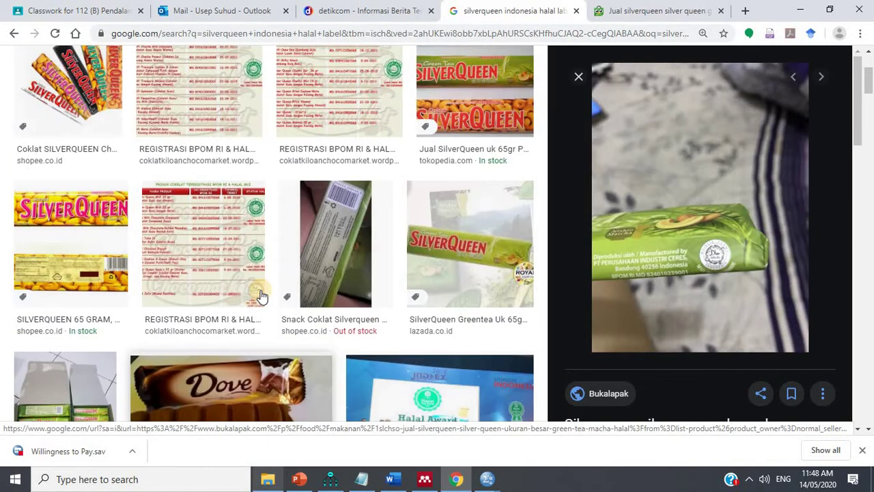
pyautogui.scroll(-6, 260, 293)
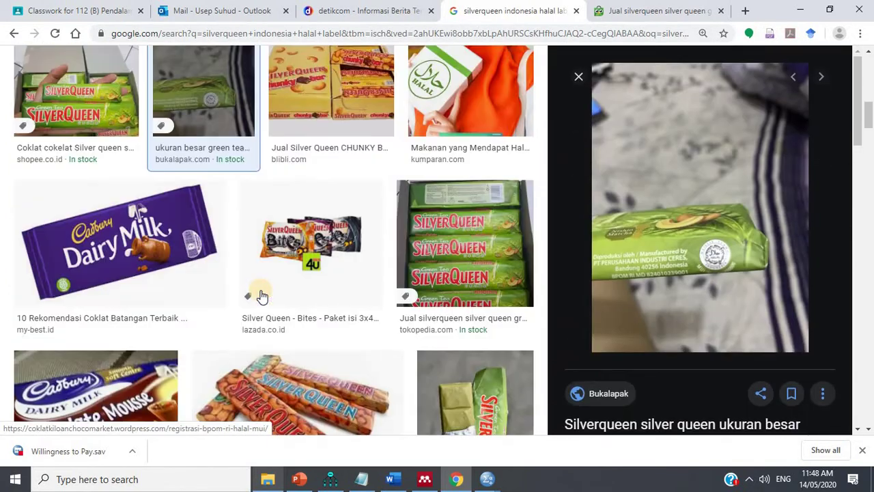
pyautogui.scroll(-3, 260, 294)
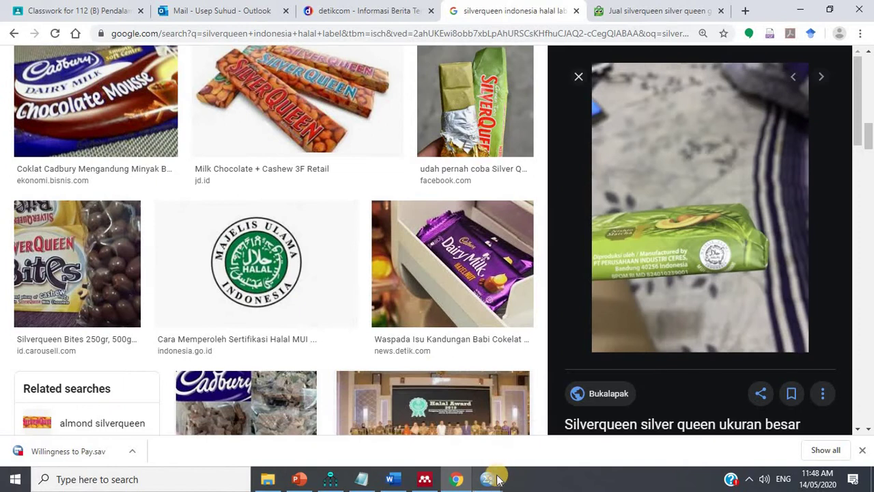
# - Switch to the Halal Chocolate.sav dataset in SPSS and look through its survey responses in Data View down to the last case
pyautogui.moveTo(495, 486)
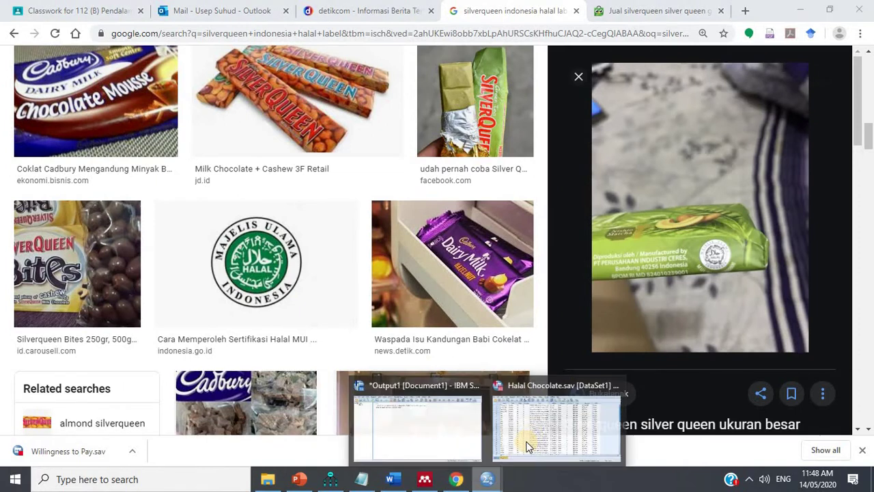
pyautogui.click(559, 427)
pyautogui.scroll(-3, 247, 294)
pyautogui.click(24, 438)
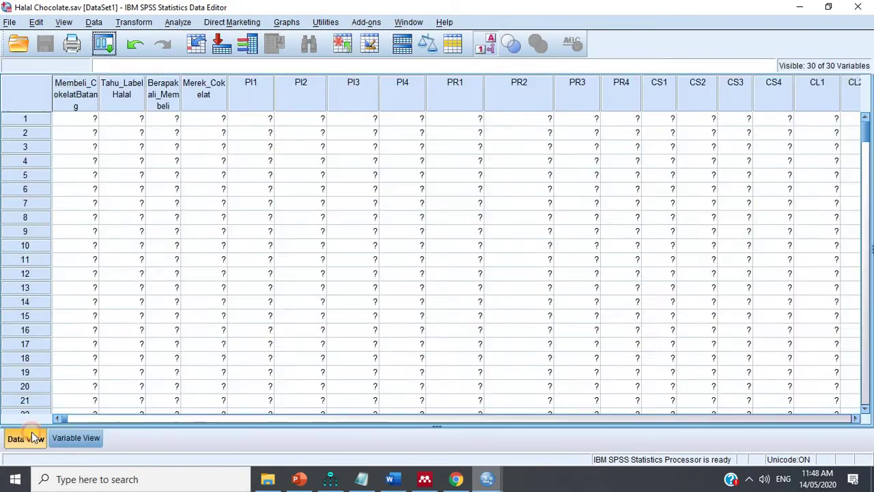
pyautogui.scroll(-11, 127, 351)
pyautogui.scroll(-1, 859, 185)
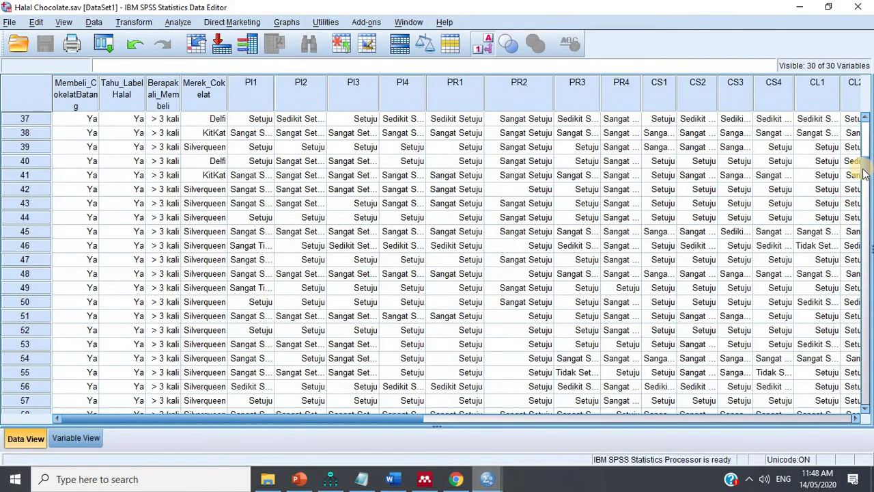
pyautogui.moveTo(863, 162); pyautogui.dragTo(855, 375)
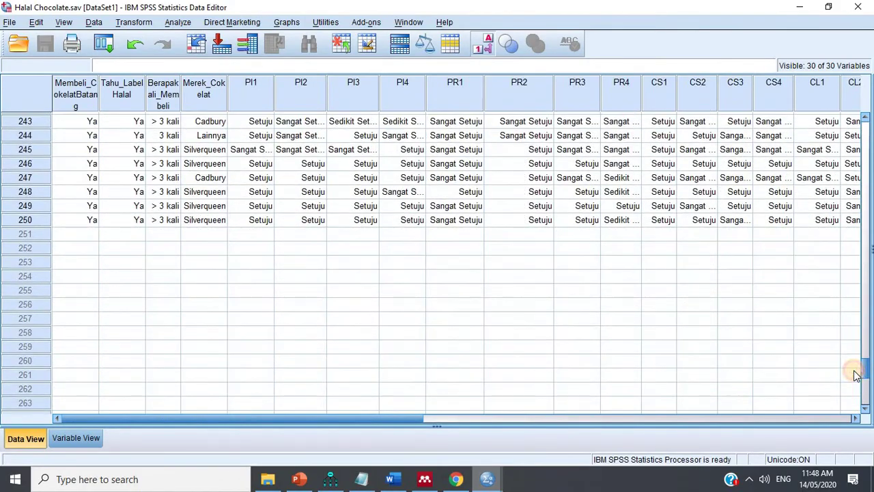
pyautogui.moveTo(856, 375); pyautogui.dragTo(853, 178)
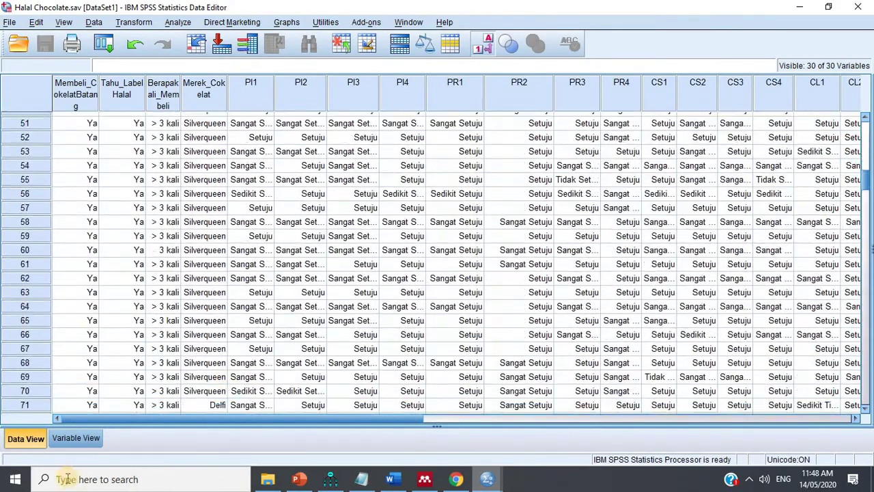
# - Show the variable definitions of the dataset and widen the Label column so more of each question text is readable
pyautogui.click(76, 438)
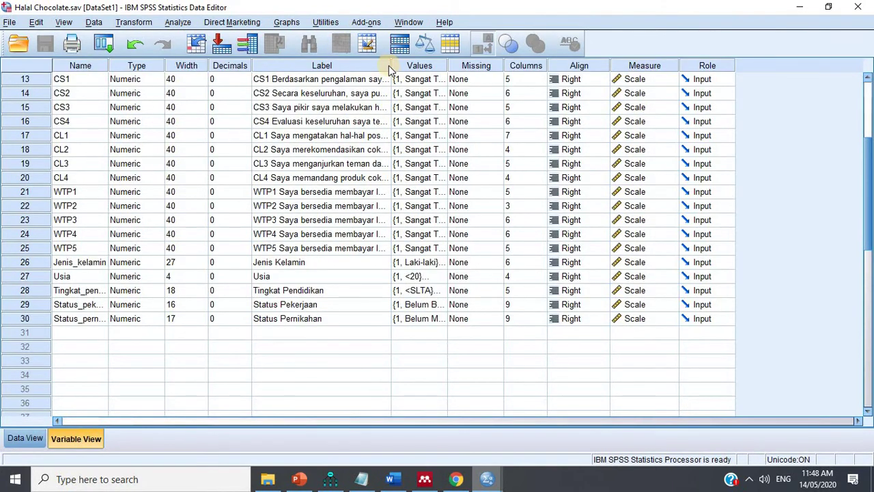
pyautogui.scroll(4, 389, 68)
pyautogui.moveTo(390, 65); pyautogui.dragTo(458, 65)
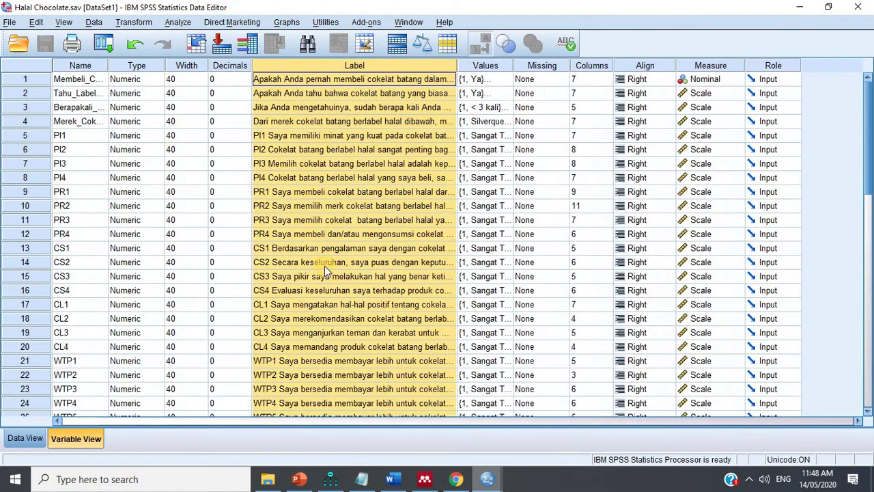
pyautogui.click(329, 234)
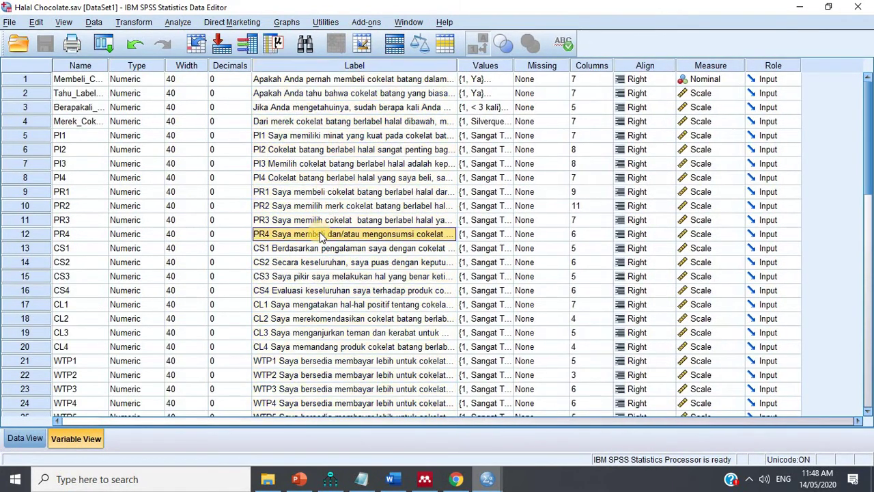
# - Examine the value labels of PI1, close them without changes and look through the rest of the variable list
pyautogui.click(500, 137)
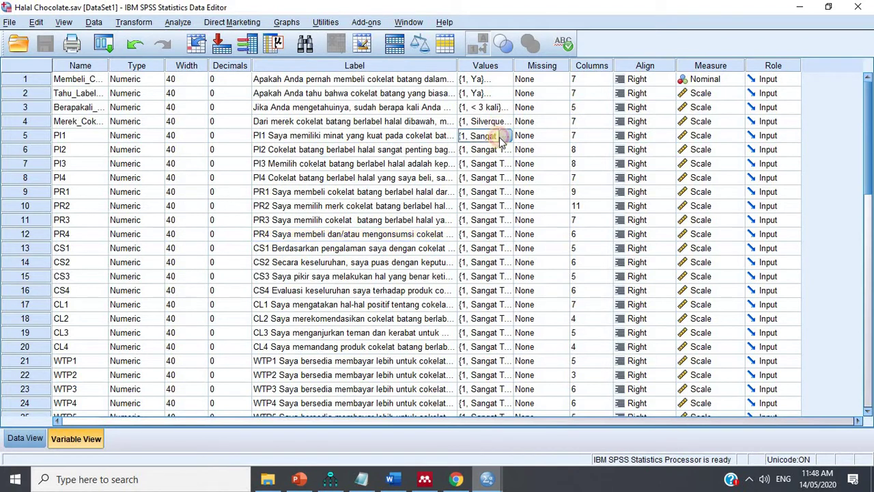
pyautogui.click(505, 139)
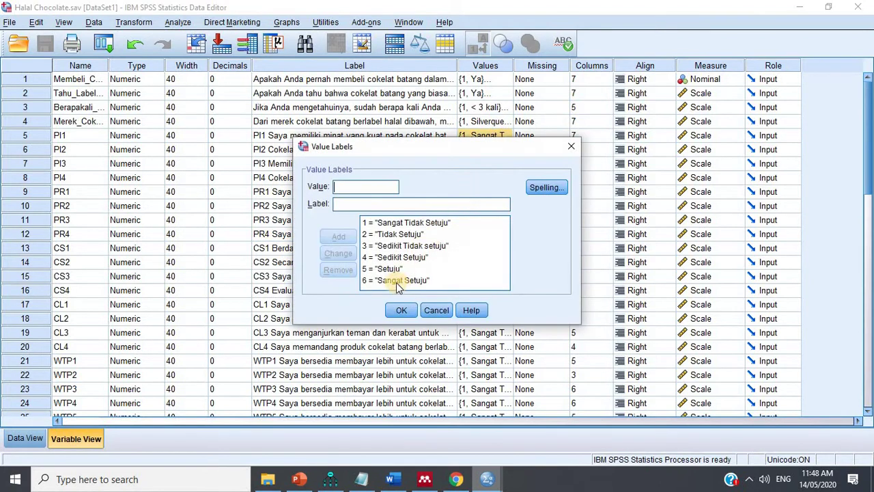
pyautogui.click(437, 310)
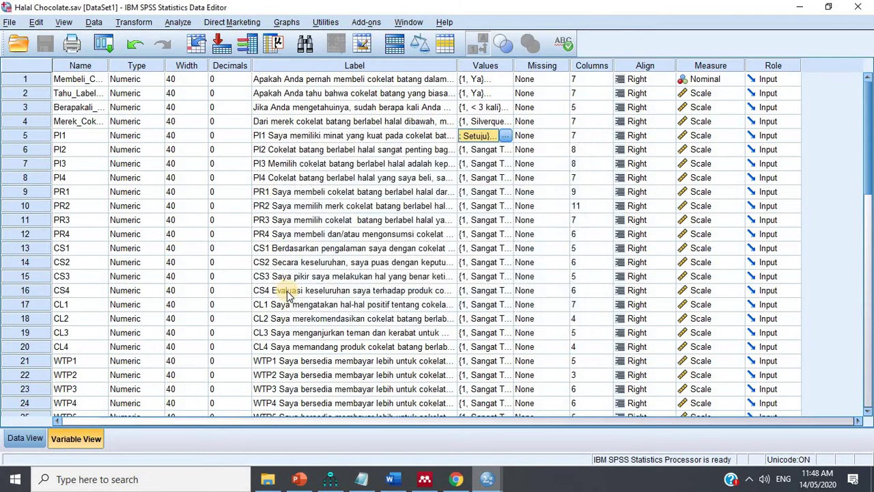
pyautogui.scroll(-2, 287, 291)
pyautogui.scroll(-2, 298, 291)
pyautogui.scroll(3, 294, 274)
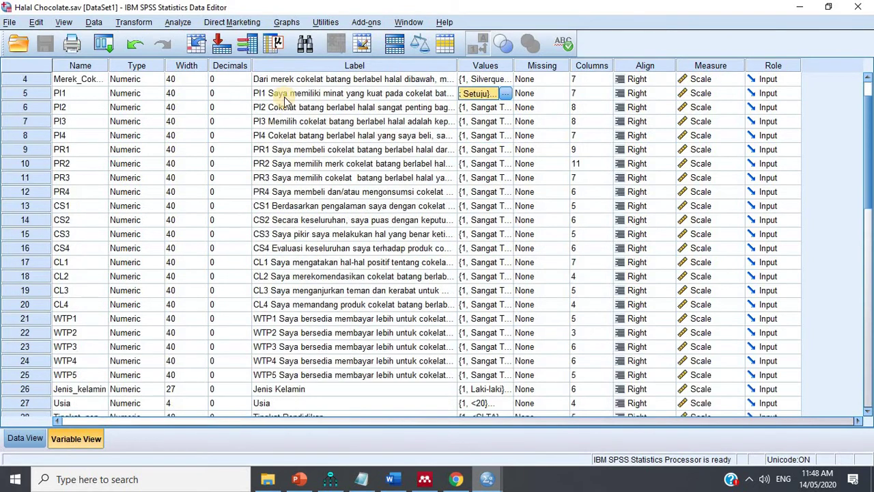
# - Start a factor analysis from the dataset and add PI1 through PI4 as its variables
pyautogui.click(178, 23)
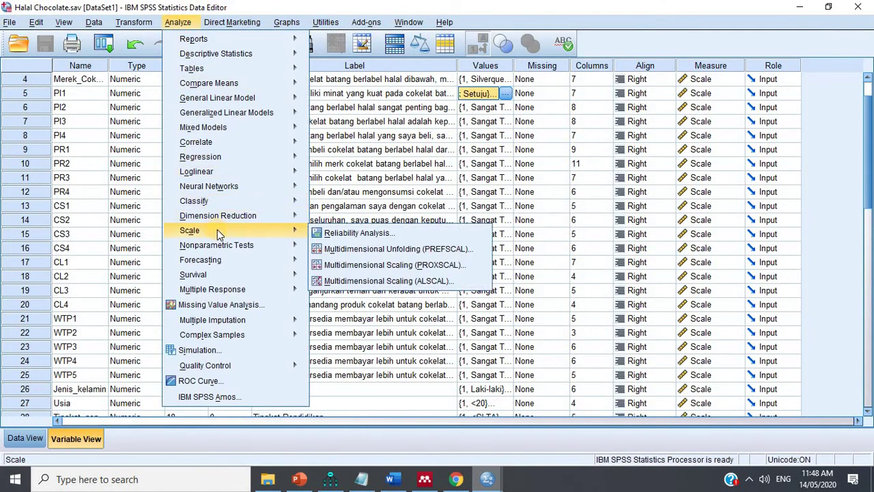
pyautogui.moveTo(301, 221)
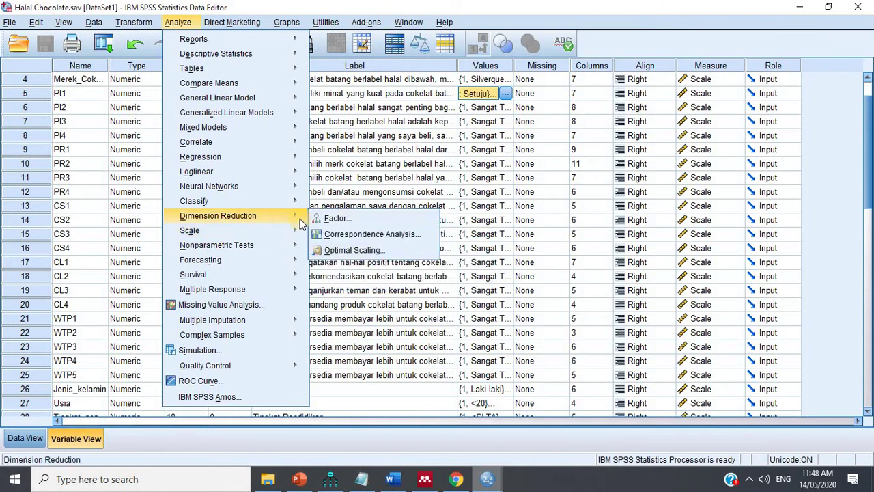
pyautogui.click(338, 218)
pyautogui.click(289, 157)
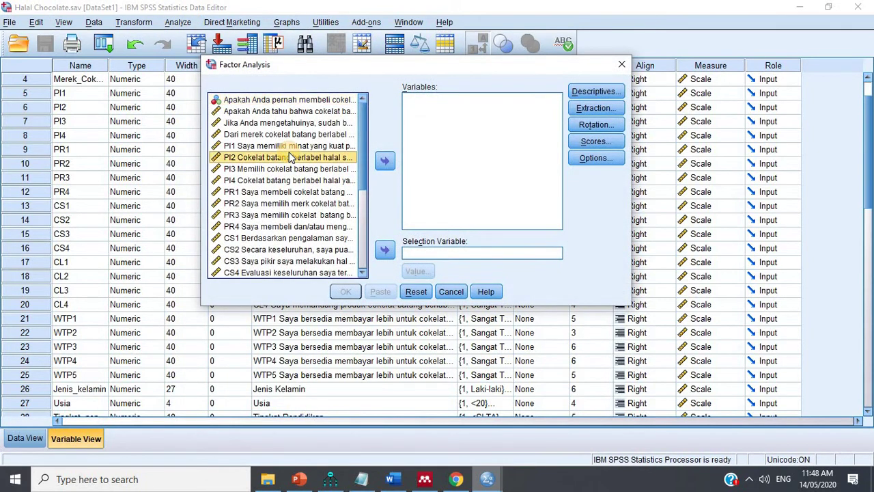
pyautogui.click(286, 146)
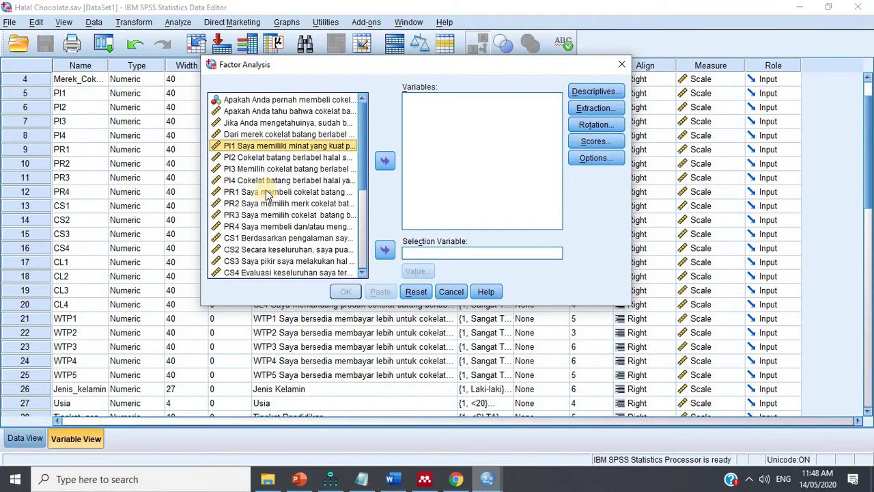
pyautogui.keyDown('shift'); pyautogui.click(271, 181); pyautogui.keyUp('shift')
pyautogui.click(386, 162)
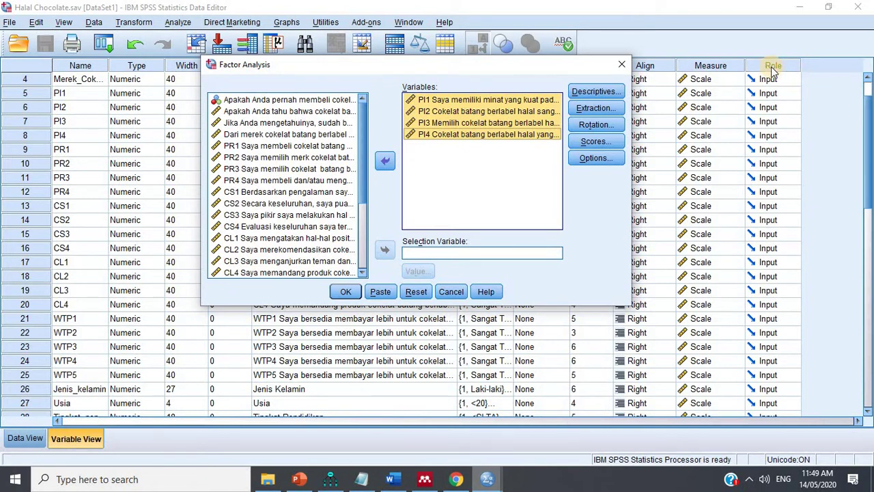
# - Set the factor rotation to Direct Oblimin with a maximum of 40 iterations for convergence
pyautogui.click(595, 127)
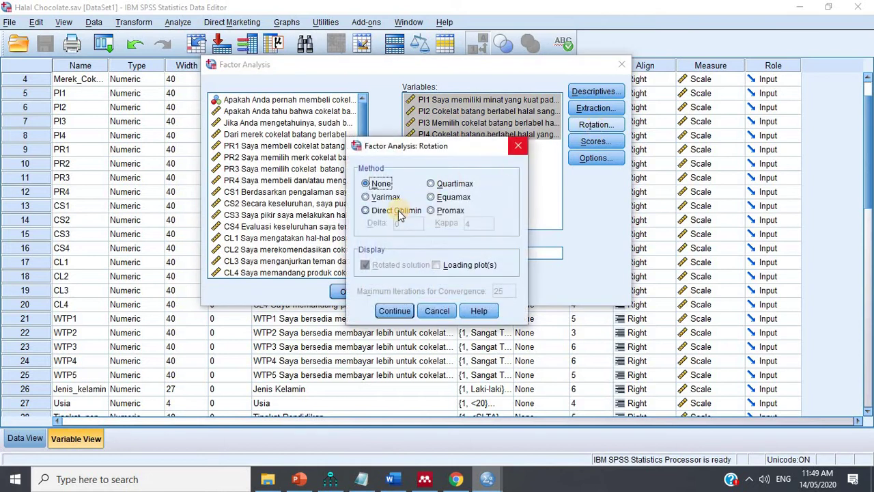
pyautogui.click(382, 210)
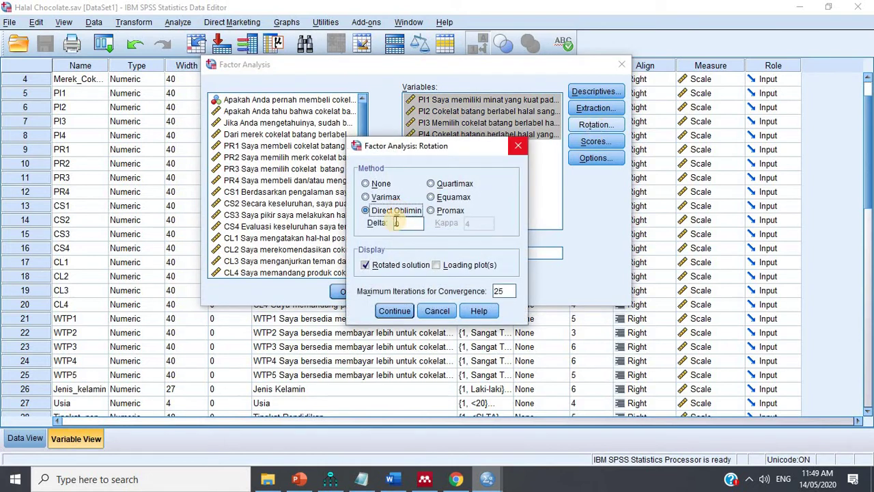
pyautogui.doubleClick(500, 290)
pyautogui.write('4')
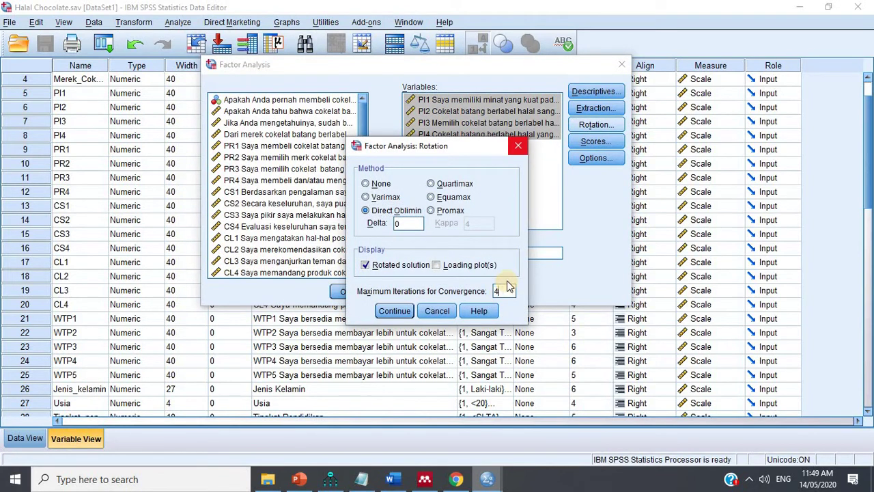
pyautogui.write('0')
pyautogui.click(395, 311)
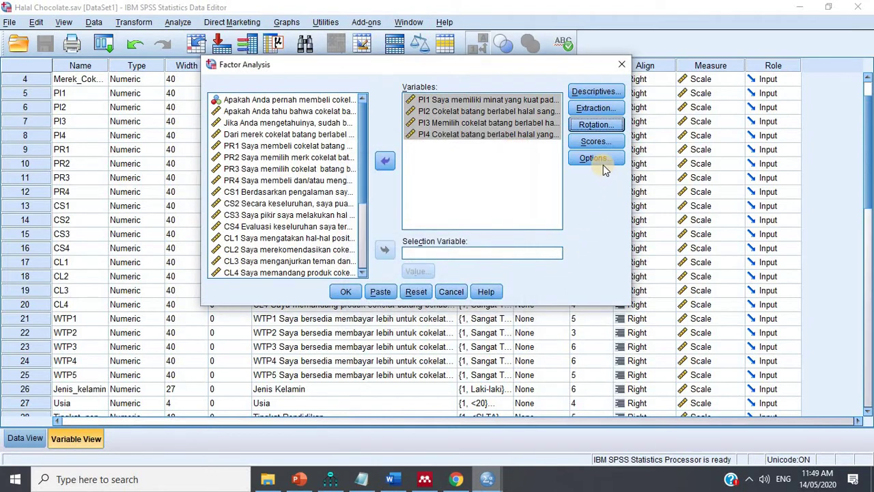
# - Replace missing values with the mean, sort coefficients by size, suppress those below .4, and run the factor analysis
pyautogui.click(601, 161)
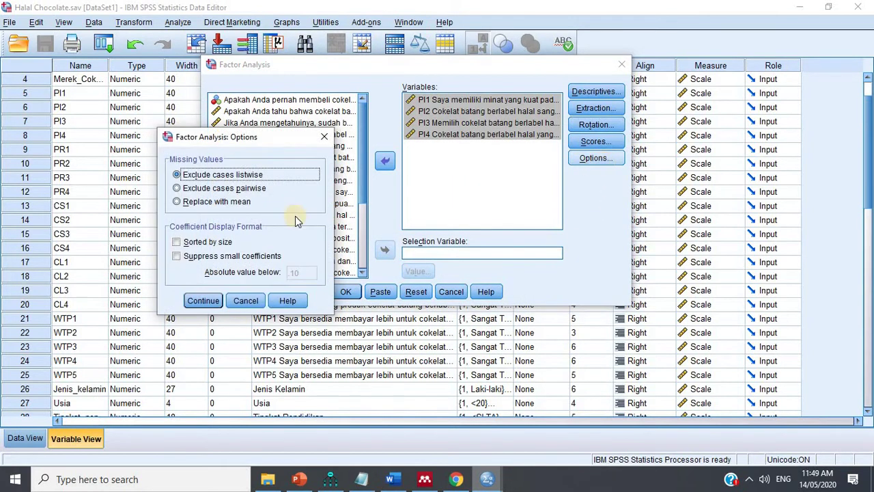
pyautogui.click(238, 204)
pyautogui.click(217, 242)
pyautogui.click(209, 255)
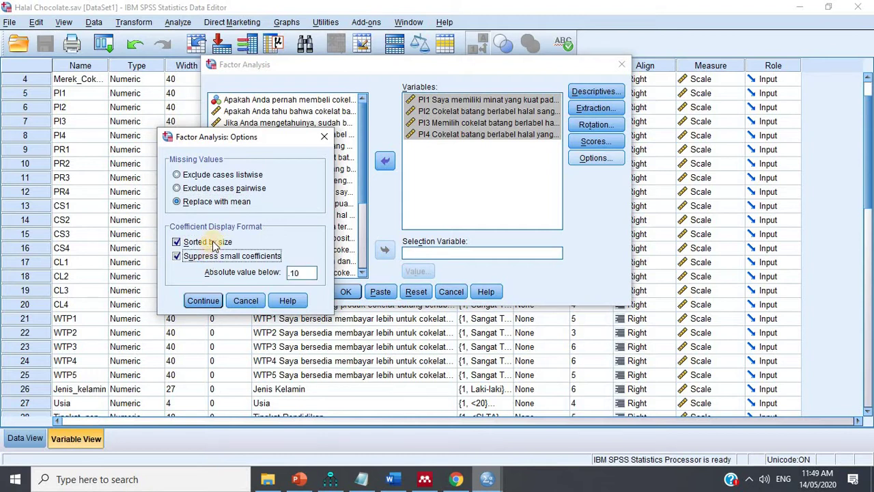
pyautogui.doubleClick(302, 272)
pyautogui.write('.4')
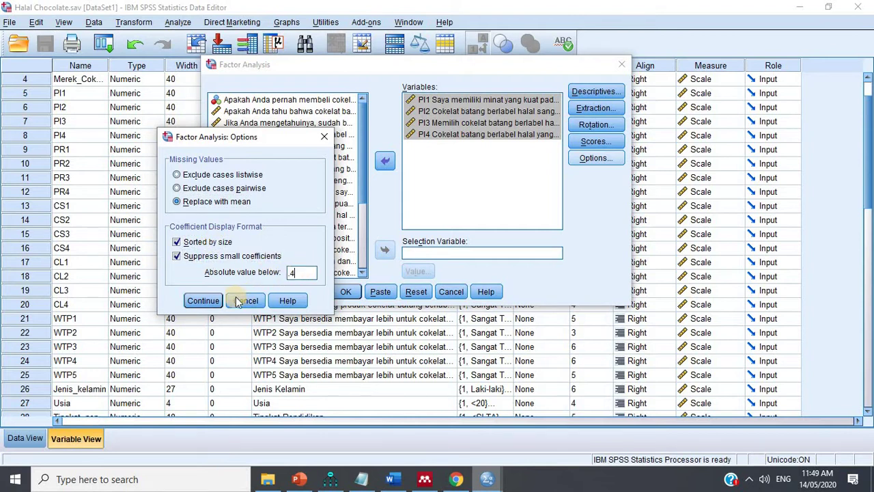
pyautogui.click(203, 301)
pyautogui.click(345, 293)
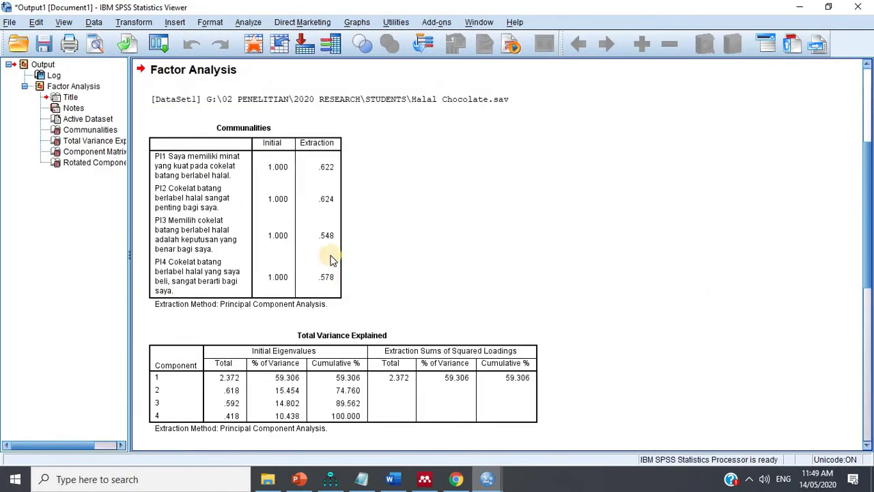
# - Go to the Component Matrix in the factor analysis output and copy that table
pyautogui.click(89, 151)
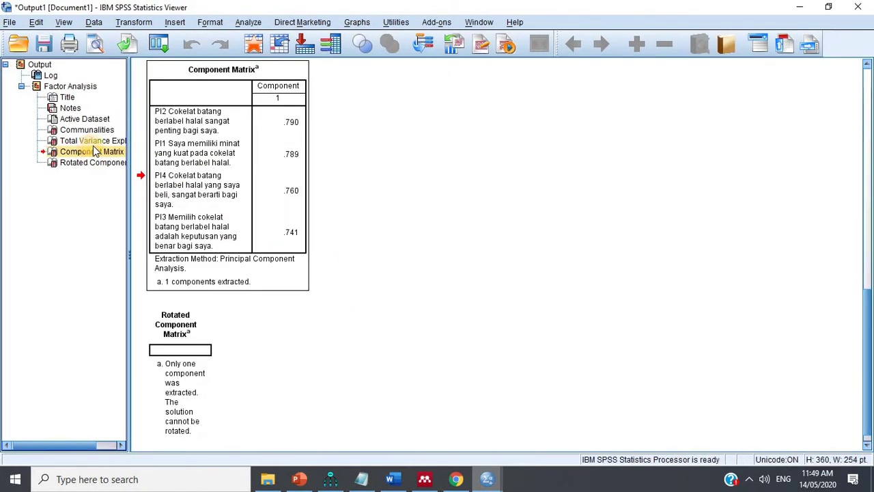
pyautogui.rightClick(219, 143)
pyautogui.click(232, 163)
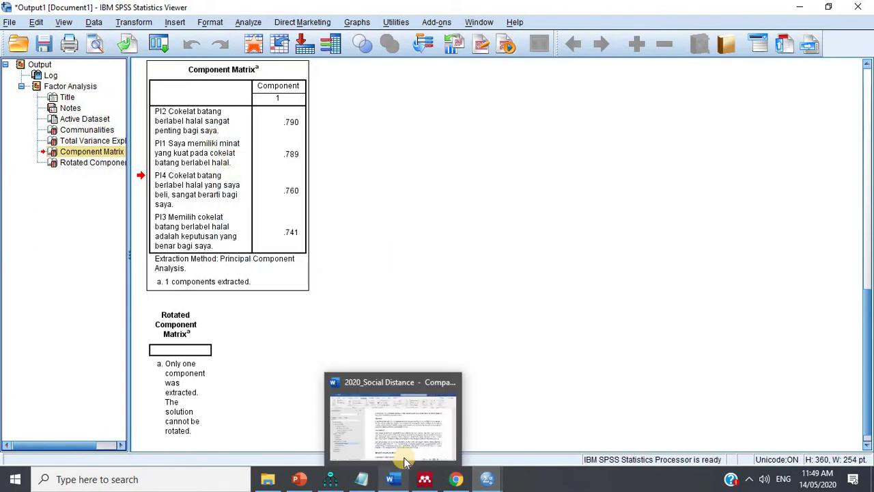
# - Switch to Word, create a new blank document and maximize its window
pyautogui.click(399, 438)
pyautogui.click(16, 31)
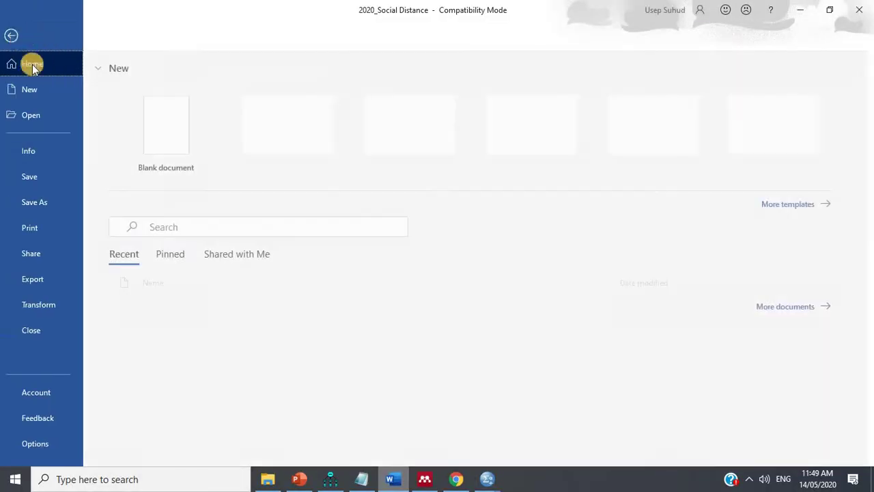
pyautogui.click(45, 94)
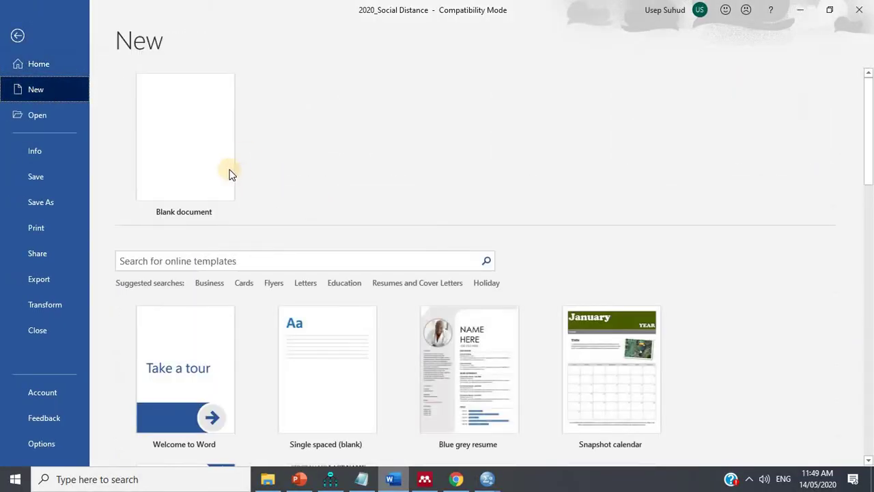
pyautogui.click(224, 167)
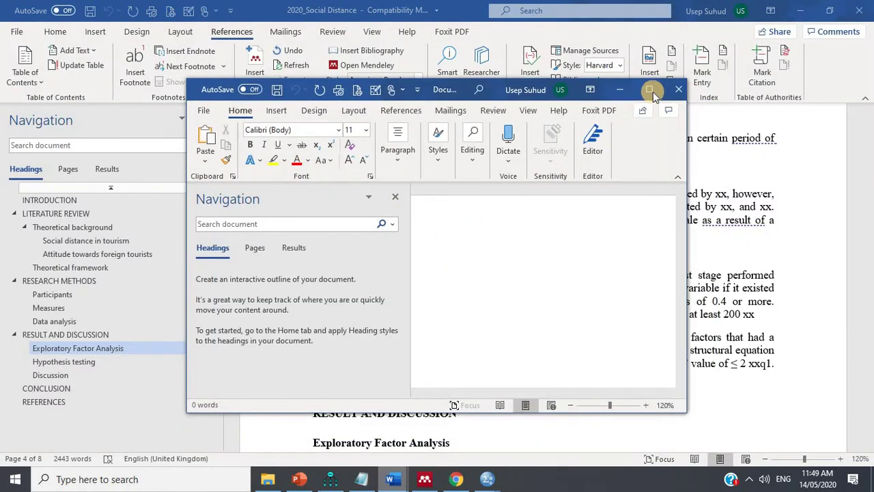
pyautogui.click(652, 90)
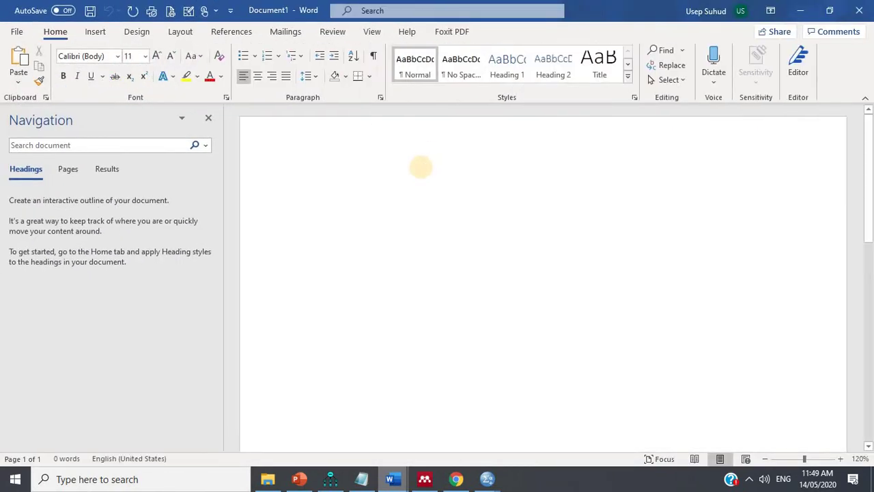
# - Paste the Component Matrix table into the blank document and delete the extraction method and component note rows beneath the loadings
pyautogui.hotkey('ctrl', 'v')
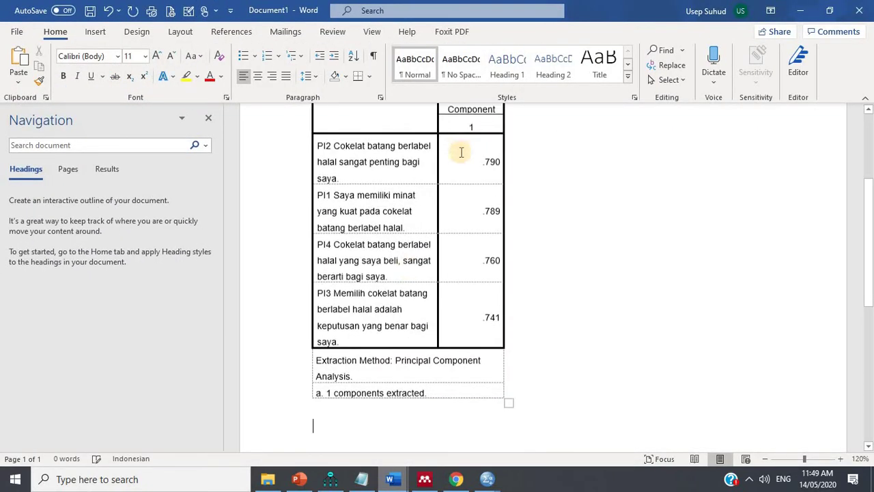
pyautogui.moveTo(325, 419); pyautogui.dragTo(324, 435)
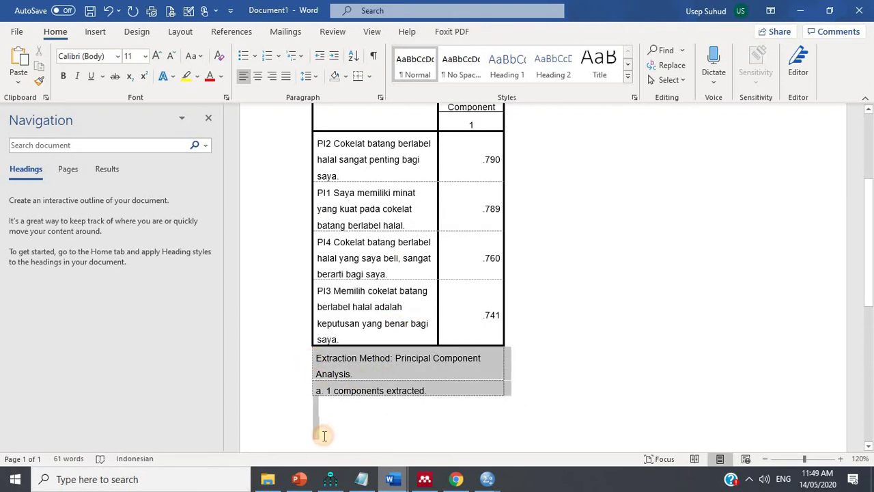
pyautogui.press('Delete')
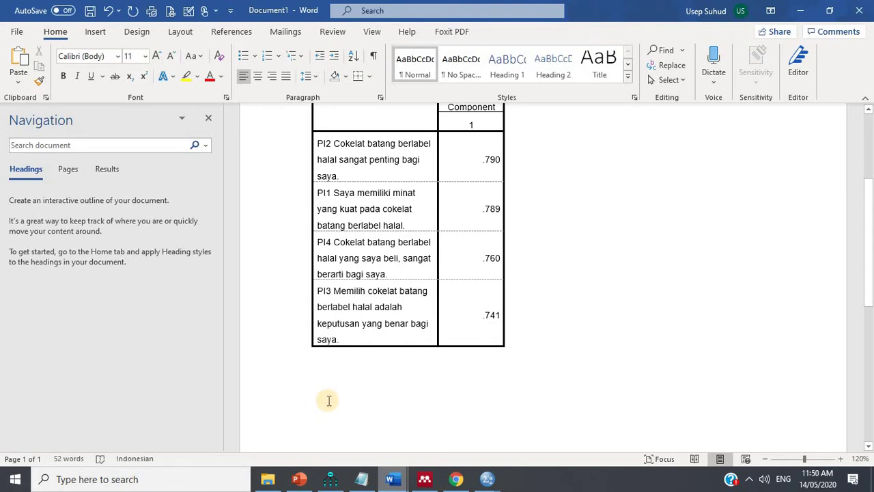
# - Switch to the Halal Chocolate.sav dataset in SPSS and start a reliability analysis with PI1 through PI4 as items
pyautogui.moveTo(487, 480)
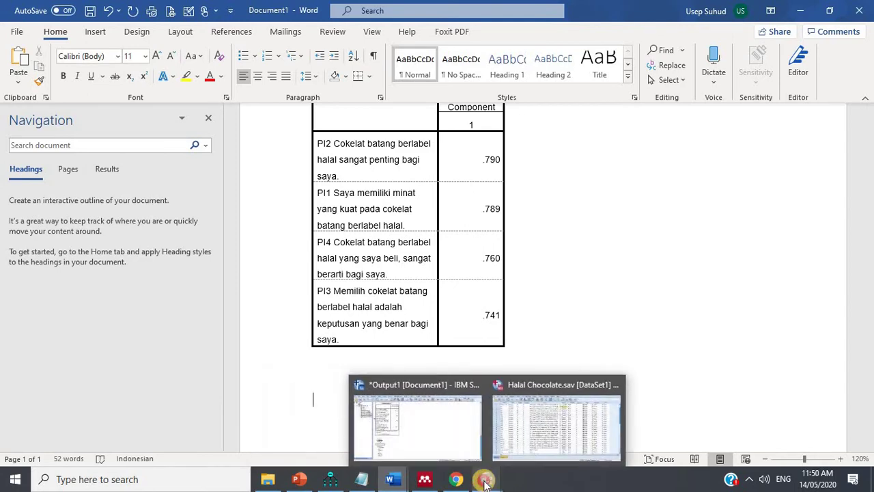
pyautogui.click(520, 423)
pyautogui.click(168, 26)
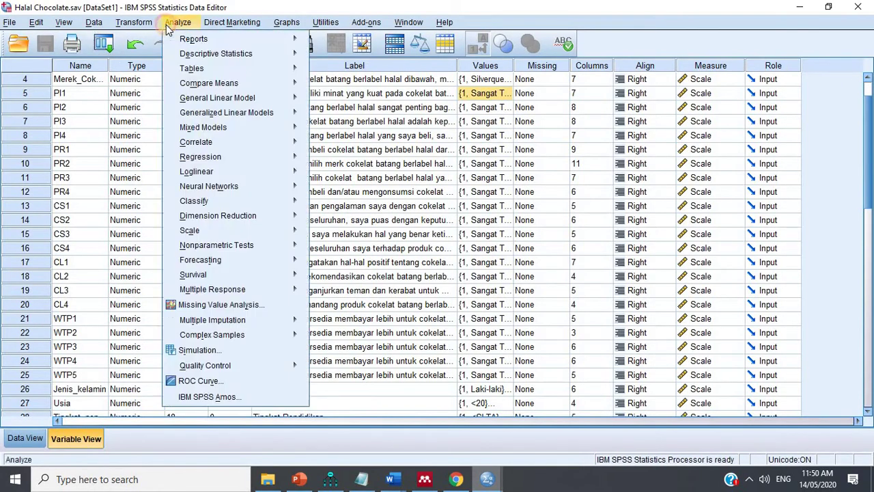
pyautogui.moveTo(238, 228)
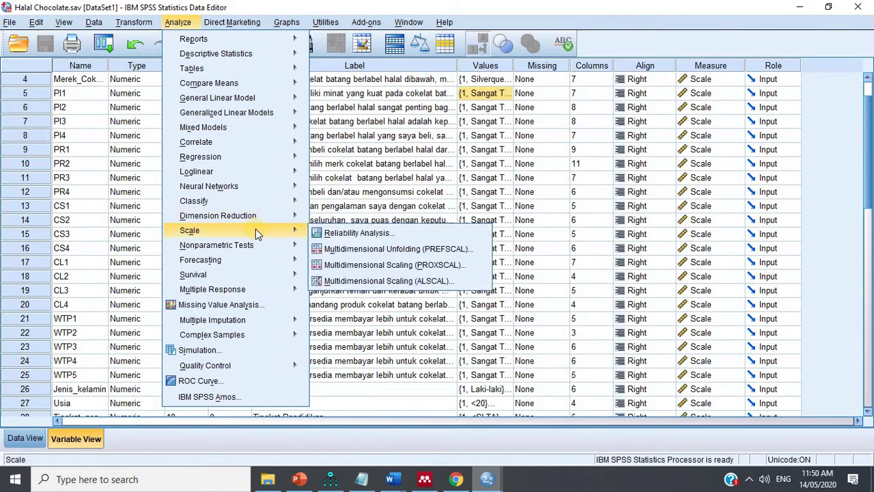
pyautogui.click(257, 232)
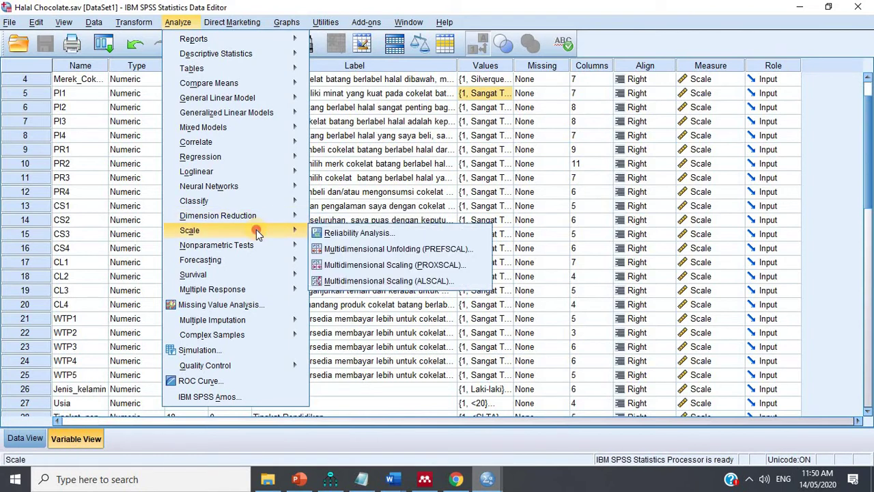
pyautogui.click(335, 233)
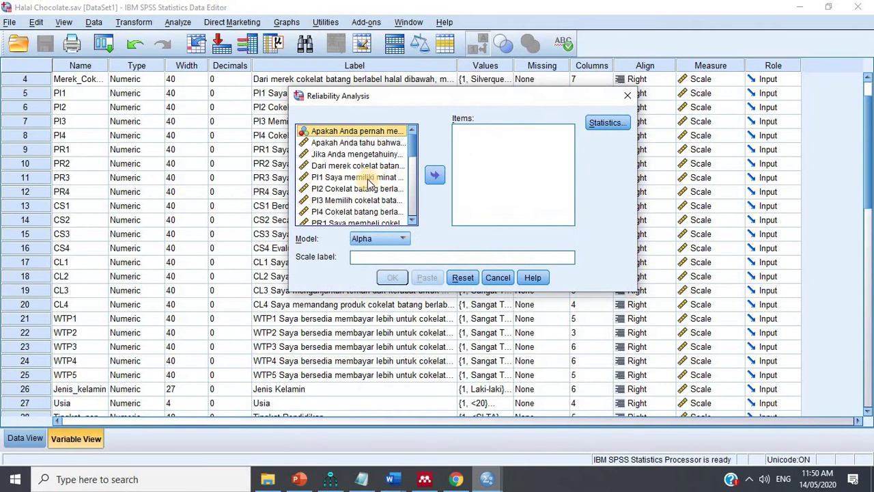
pyautogui.click(368, 177)
pyautogui.keyDown('shift'); pyautogui.click(348, 212); pyautogui.keyUp('shift')
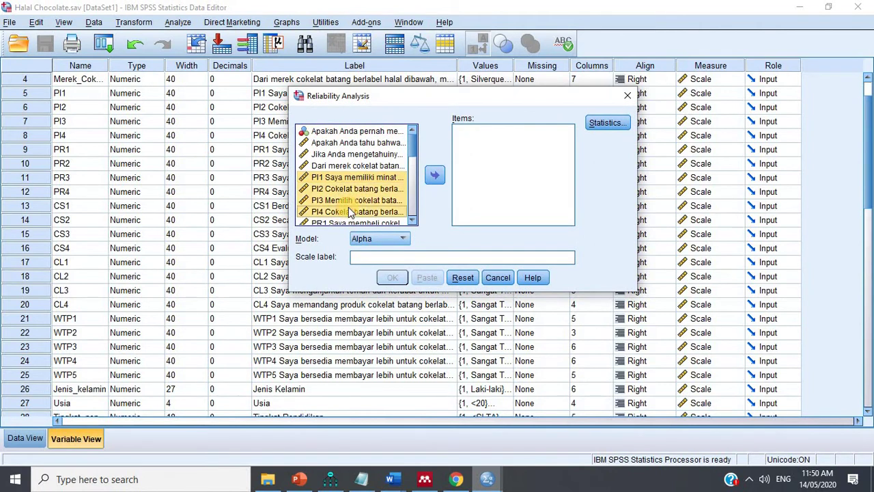
pyautogui.click(435, 175)
# - Request descriptives for item, scale and scale if item deleted, and run the reliability analysis
pyautogui.click(605, 123)
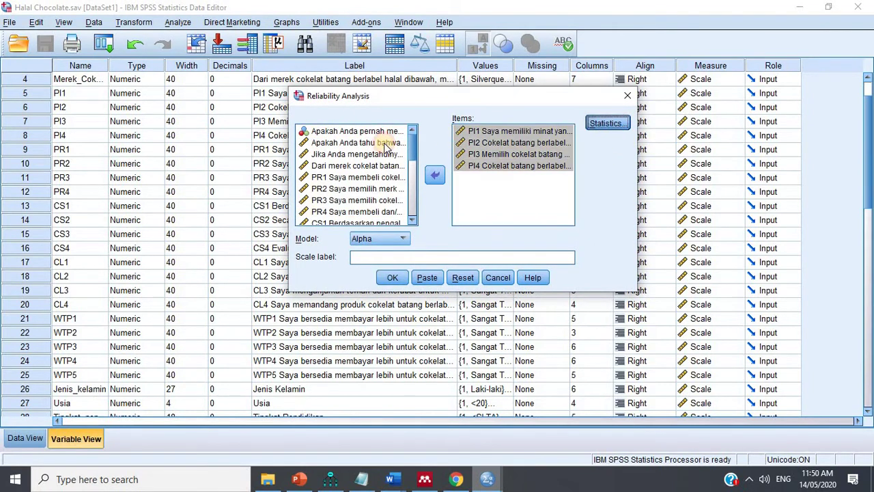
pyautogui.click(147, 142)
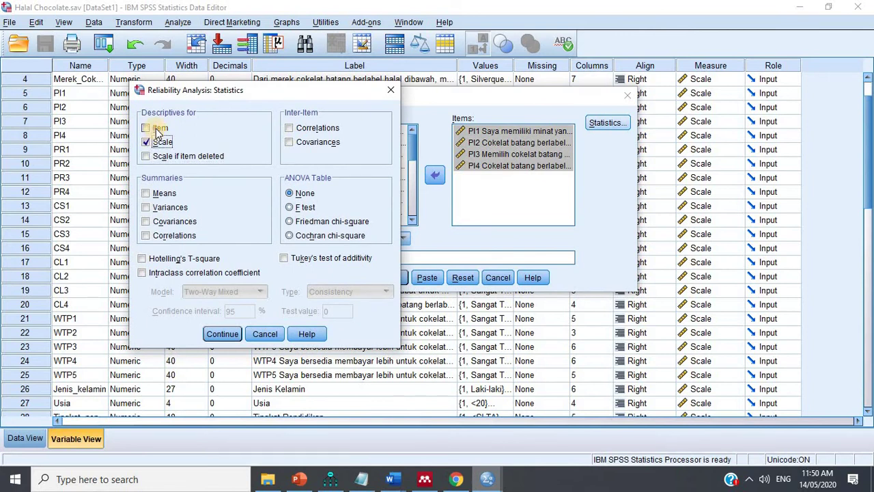
pyautogui.click(148, 128)
pyautogui.click(148, 157)
pyautogui.click(222, 332)
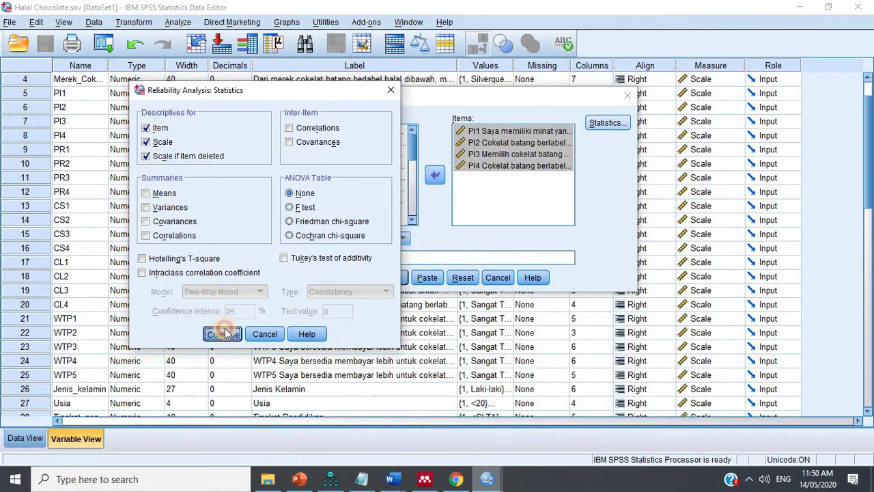
pyautogui.click(381, 275)
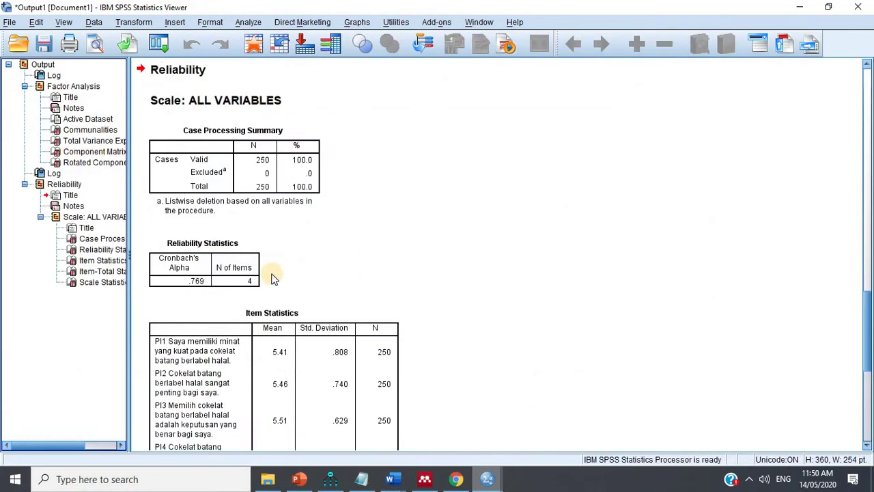
# - Copy the Reliability Statistics table for the PI items and paste it below the Component Matrix table in the Word document Document1
pyautogui.click(193, 263)
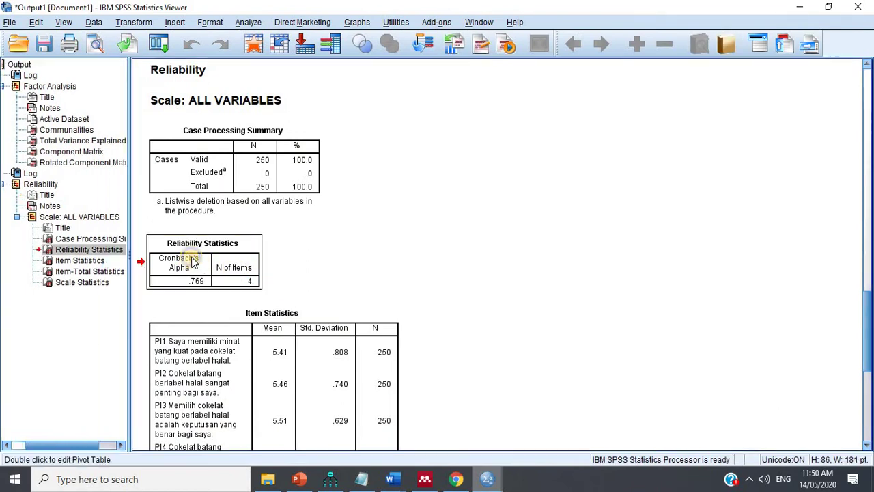
pyautogui.rightClick(193, 263)
pyautogui.click(214, 280)
pyautogui.moveTo(408, 469)
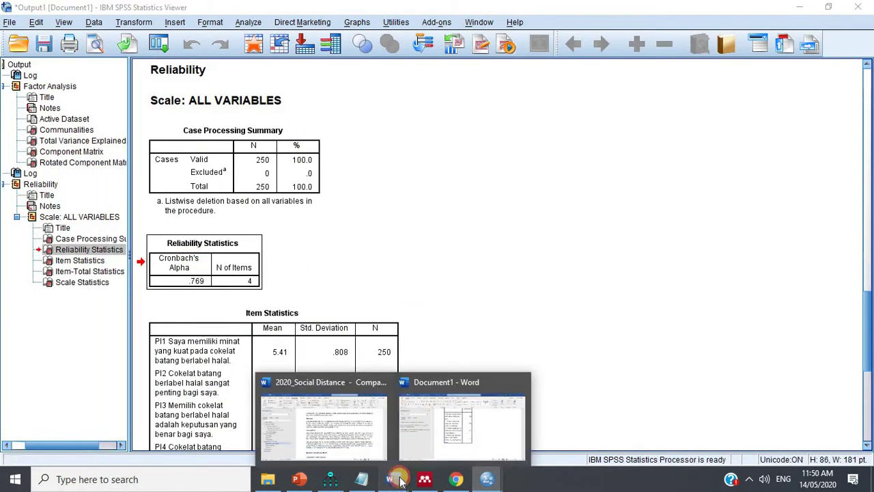
pyautogui.click(446, 439)
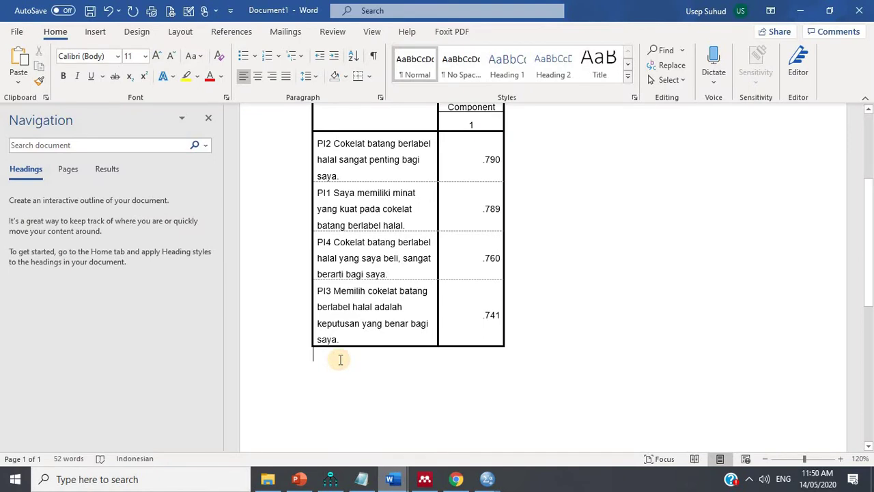
pyautogui.hotkey('ctrl', 'v')
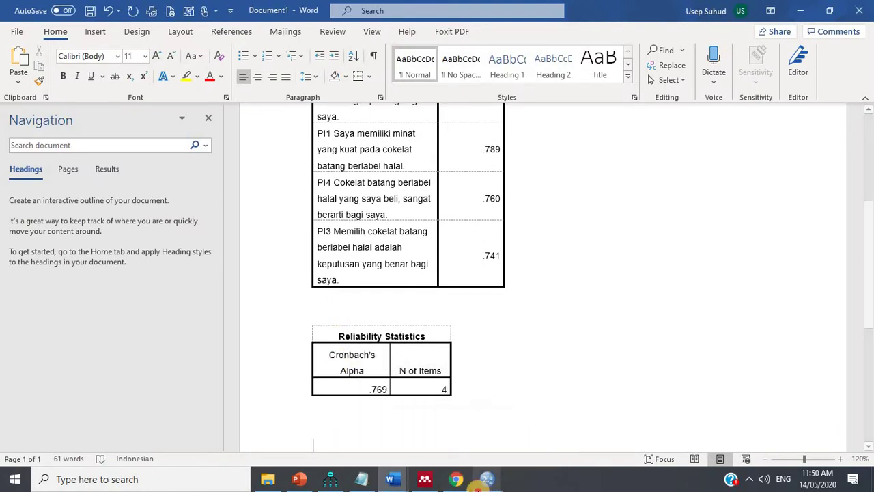
# - Switch to the Halal Chocolate.sav dataset in SPSS, start a factor analysis and remove all PI items from its variables
pyautogui.moveTo(496, 476)
pyautogui.click(519, 429)
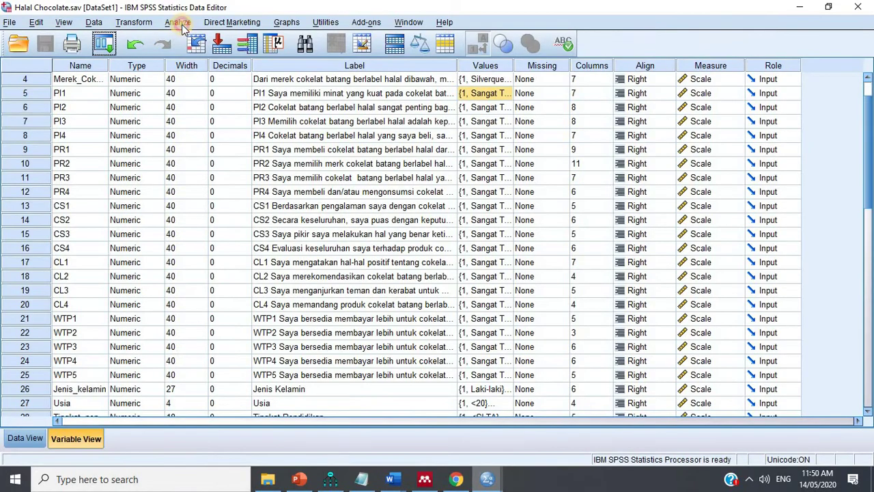
pyautogui.click(179, 23)
pyautogui.moveTo(287, 215)
pyautogui.click(341, 222)
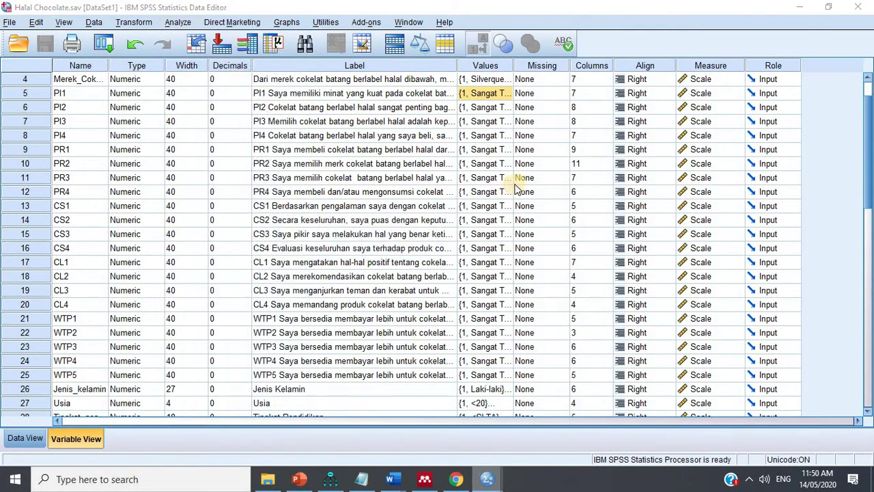
pyautogui.click(493, 163)
pyautogui.hotkey('ctrl', 'a')
pyautogui.click(387, 162)
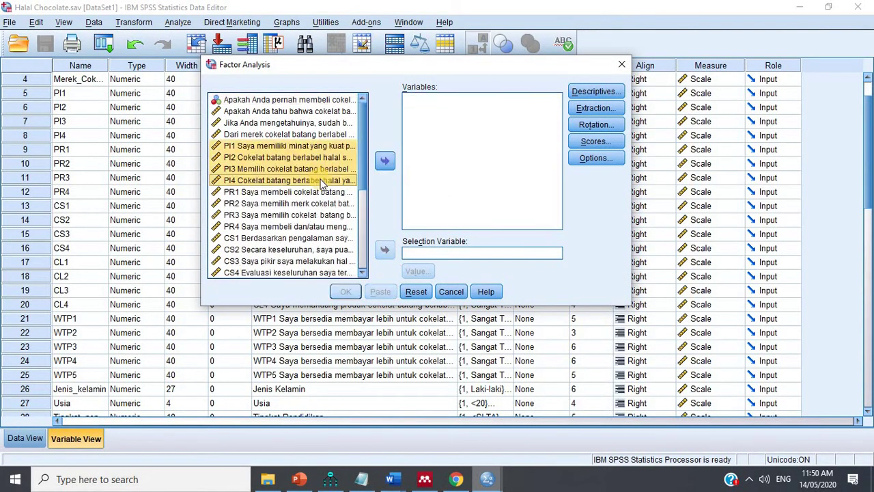
# - Add PR1 through PR4 as the factor analysis variables, check the missing value and coefficient display options, and run the analysis
pyautogui.scroll(-1, 318, 186)
pyautogui.click(263, 158)
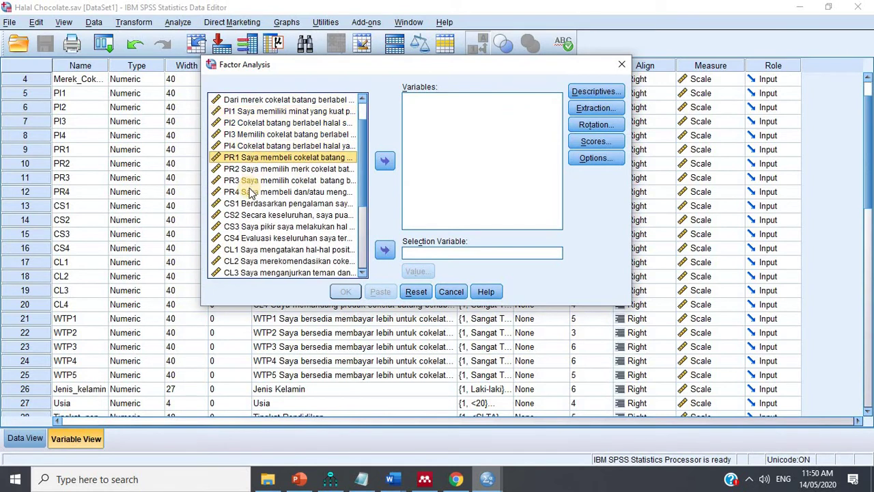
pyautogui.keyDown('shift'); pyautogui.click(249, 194); pyautogui.keyUp('shift')
pyautogui.click(386, 161)
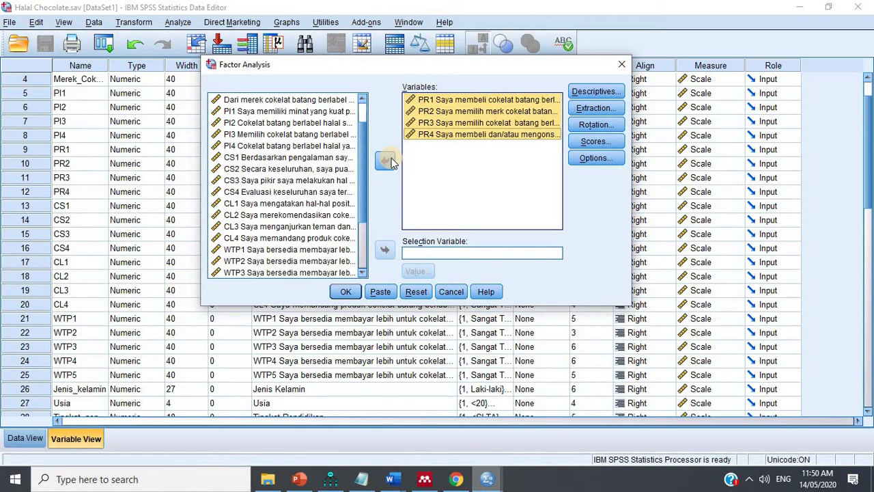
pyautogui.click(589, 159)
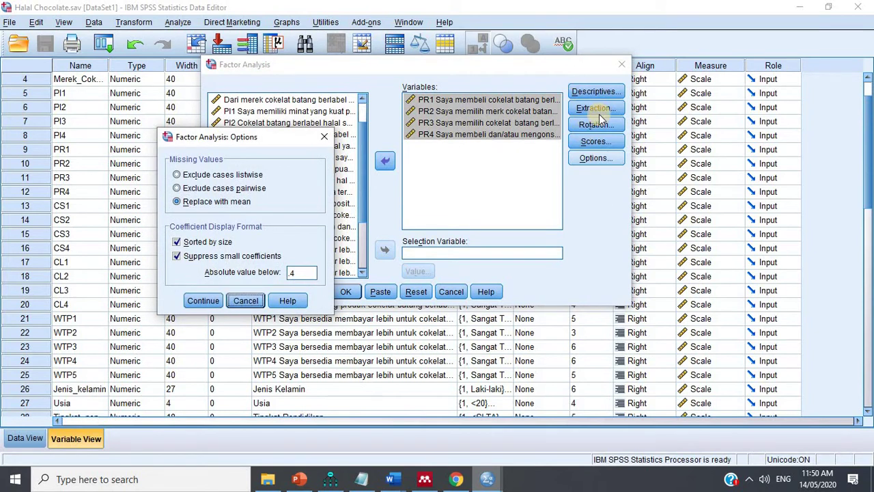
pyautogui.click(250, 301)
pyautogui.click(346, 292)
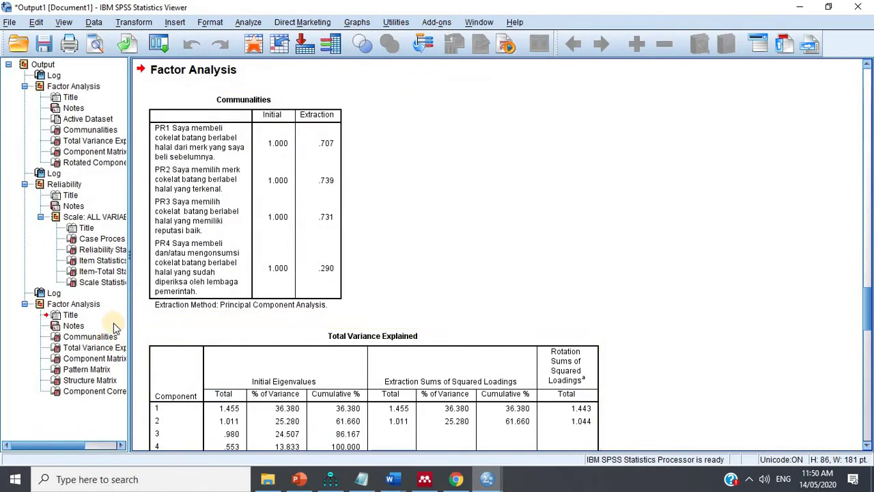
# - Copy the PR Pattern Matrix table into the Word document and delete the extraction, rotation and convergence note rows beneath it
pyautogui.click(94, 370)
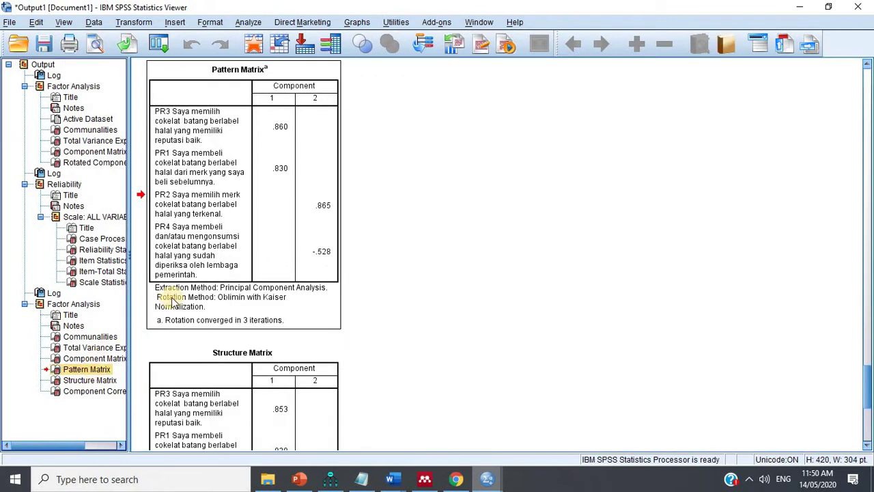
pyautogui.rightClick(203, 161)
pyautogui.click(270, 181)
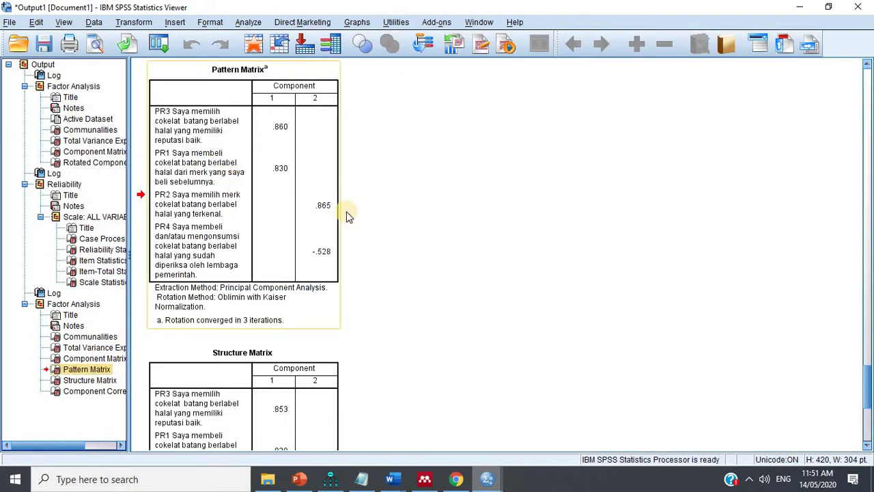
pyautogui.moveTo(392, 481)
pyautogui.click(451, 423)
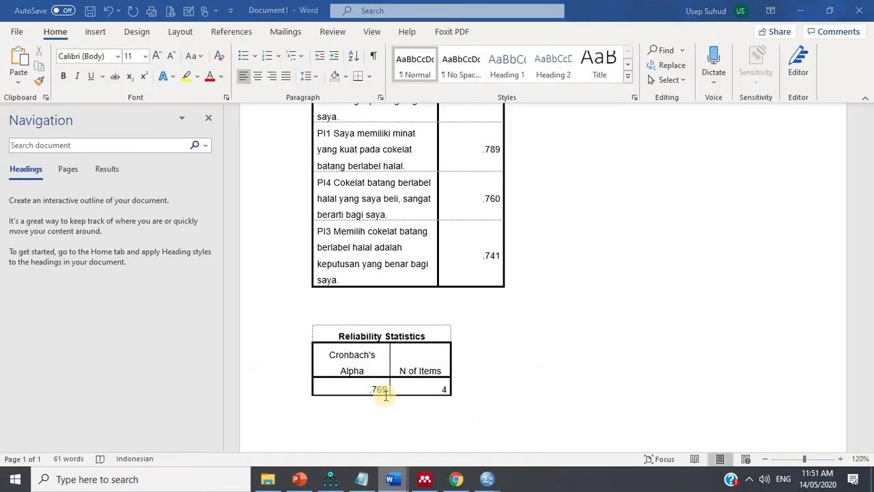
pyautogui.hotkey('ctrl', 'v')
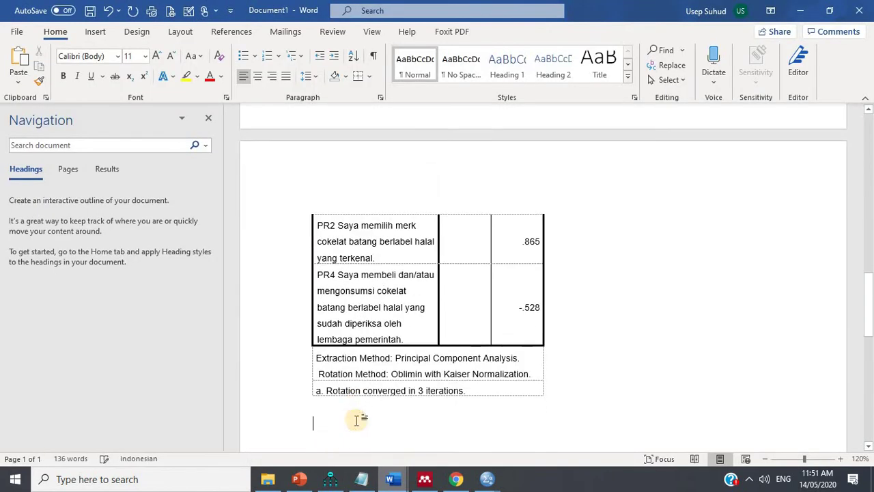
pyautogui.moveTo(321, 360); pyautogui.dragTo(316, 414)
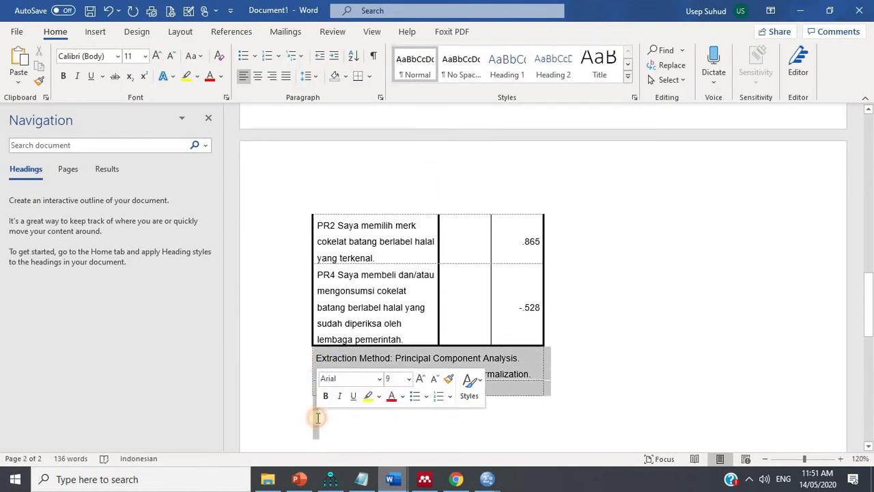
pyautogui.press('BackSpace')
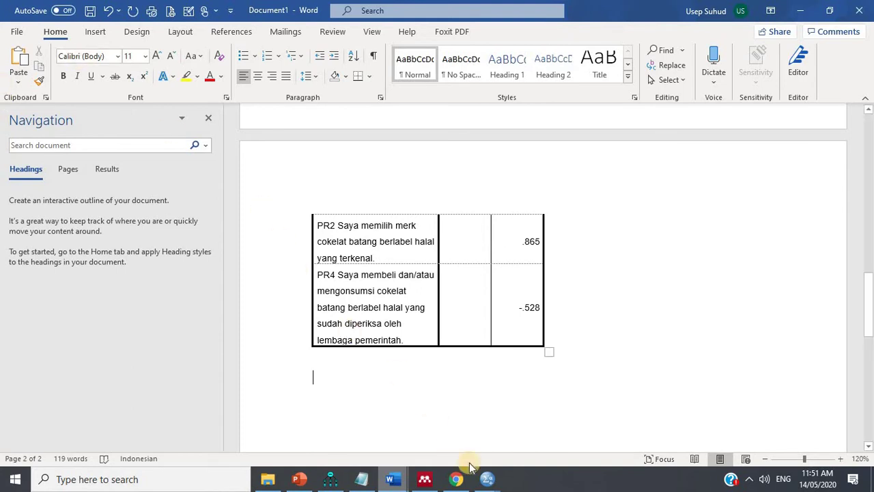
# - Switch to the SPSS output window, start a reliability analysis and remove PI1 through PI4 from its items
pyautogui.moveTo(489, 478)
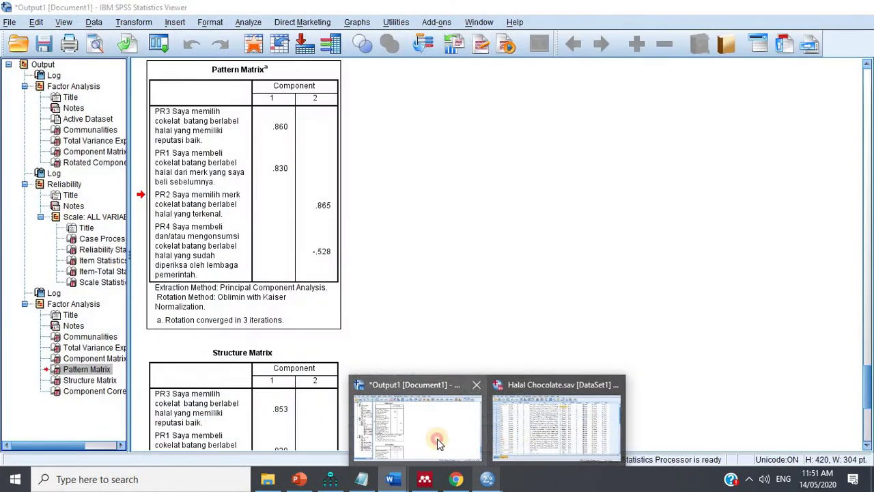
pyautogui.click(430, 438)
pyautogui.click(272, 223)
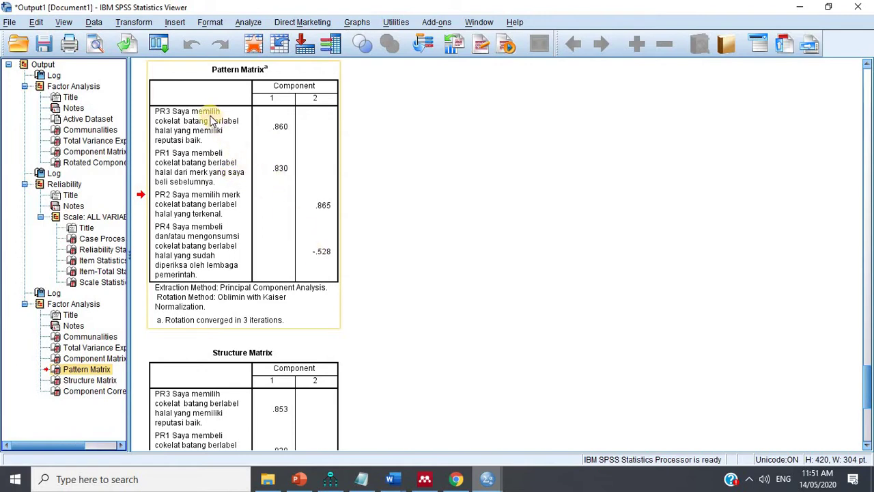
pyautogui.click(244, 22)
pyautogui.moveTo(259, 230)
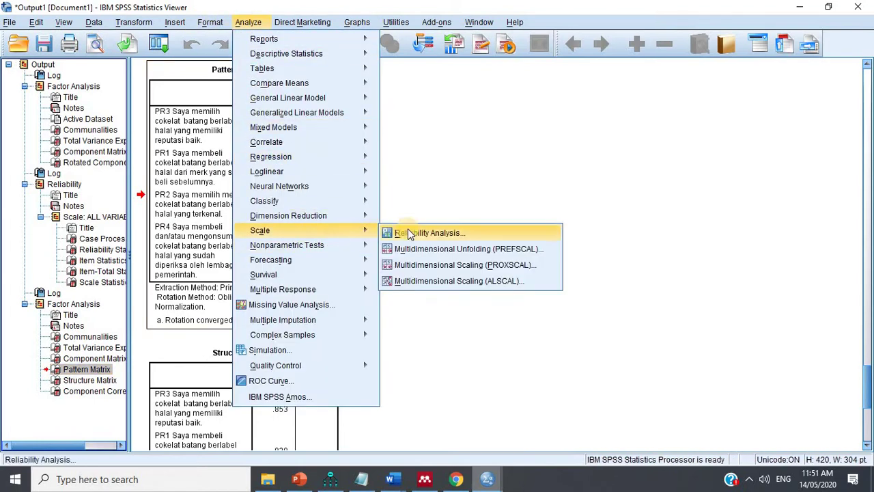
pyautogui.click(429, 232)
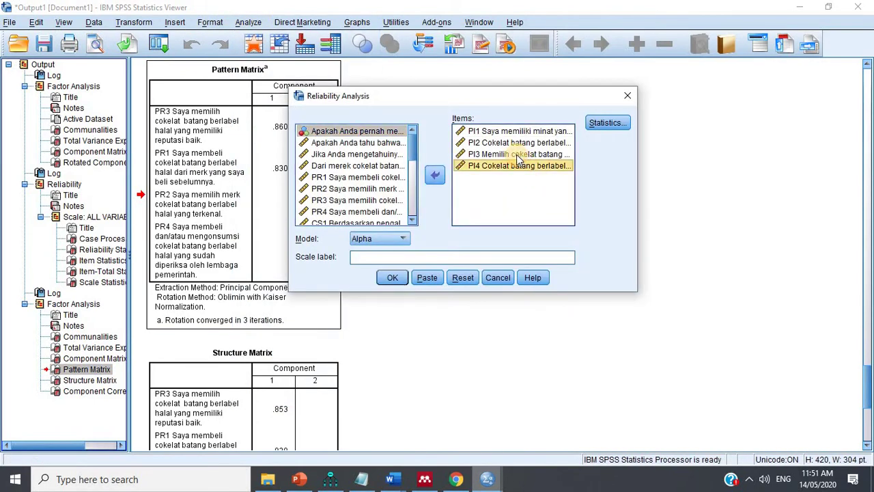
pyautogui.hotkey('ctrl', 'a')
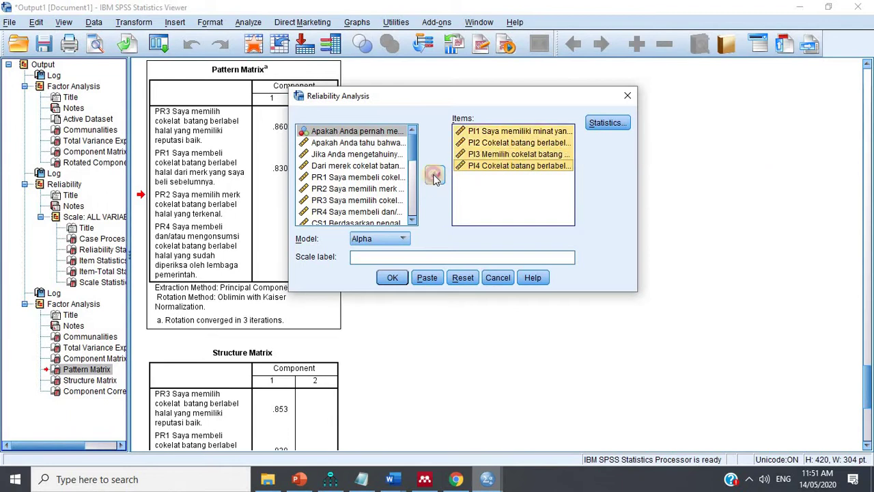
pyautogui.click(435, 175)
# - Add only PR1 and PR3 as the reliability items and run the analysis
pyautogui.scroll(-1, 337, 193)
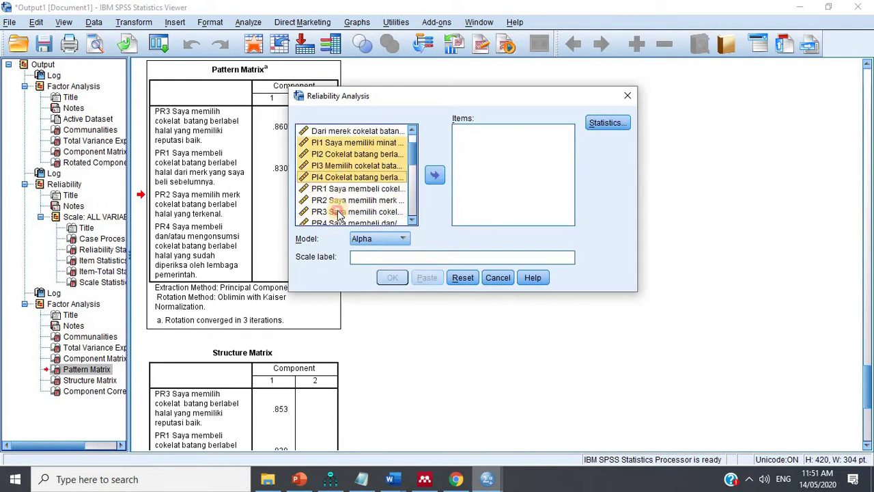
pyautogui.click(338, 213)
pyautogui.keyDown('shift'); pyautogui.click(345, 189); pyautogui.keyUp('shift')
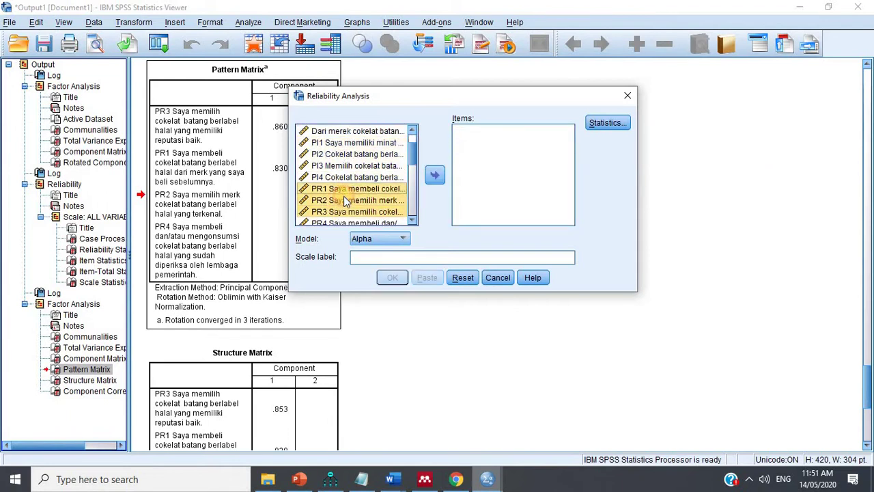
pyautogui.keyDown('ctrl'); pyautogui.click(346, 200); pyautogui.keyUp('ctrl')
pyautogui.click(435, 175)
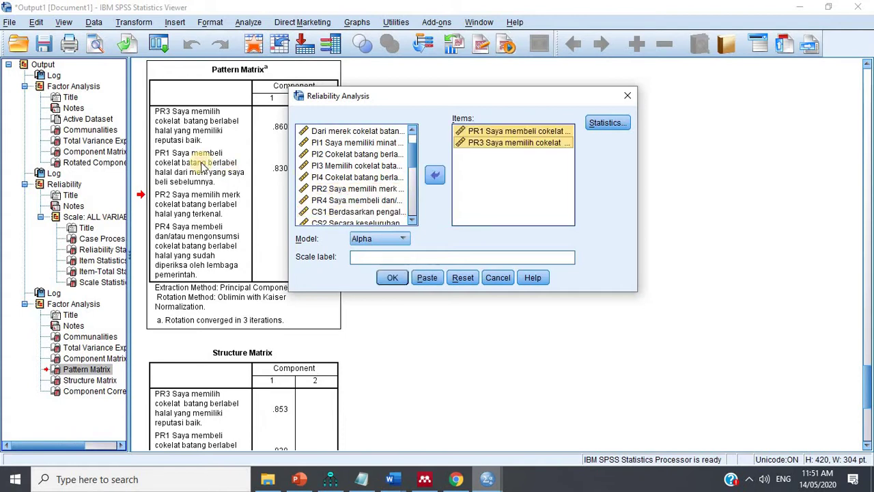
pyautogui.click(394, 278)
# - Copy the Reliability Statistics table for PR1 and PR3 and paste it below the Pattern Matrix table in Word
pyautogui.click(232, 270)
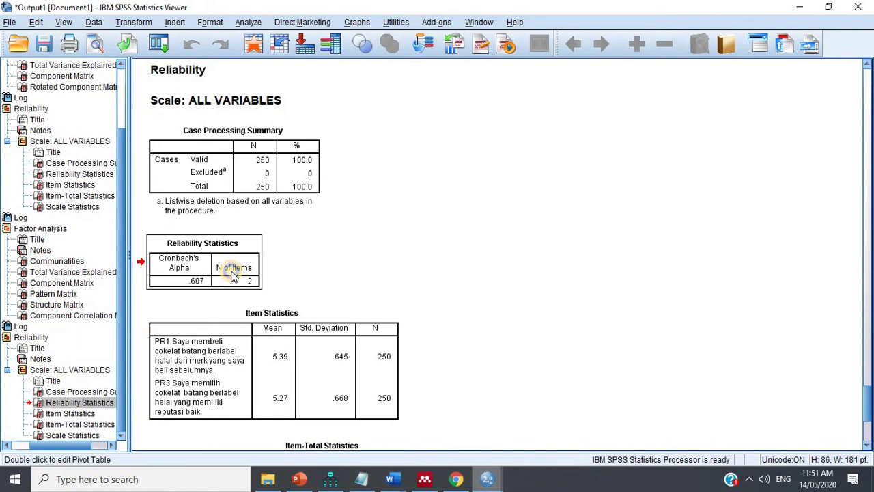
pyautogui.rightClick(232, 273)
pyautogui.click(258, 292)
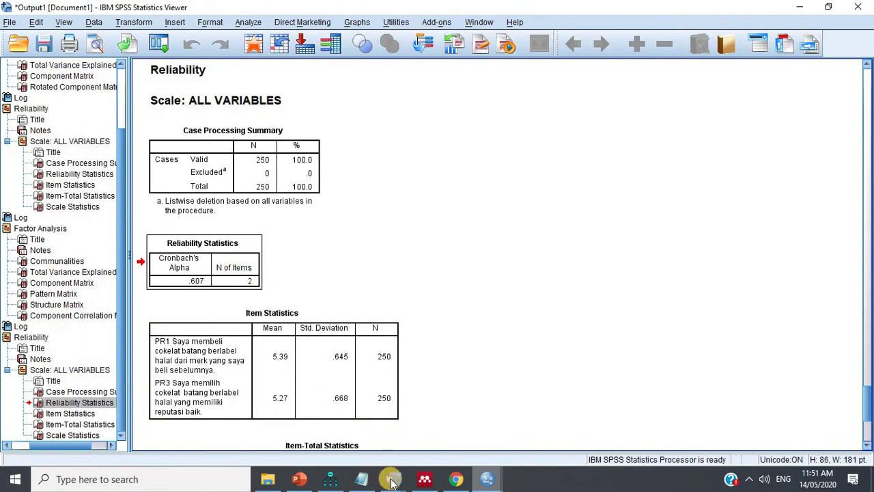
pyautogui.moveTo(392, 482)
pyautogui.click(452, 441)
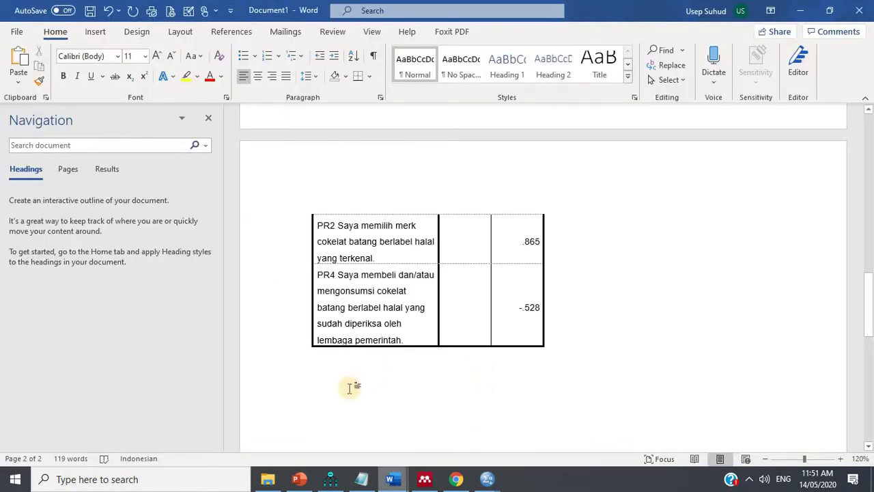
pyautogui.hotkey('ctrl', 'v')
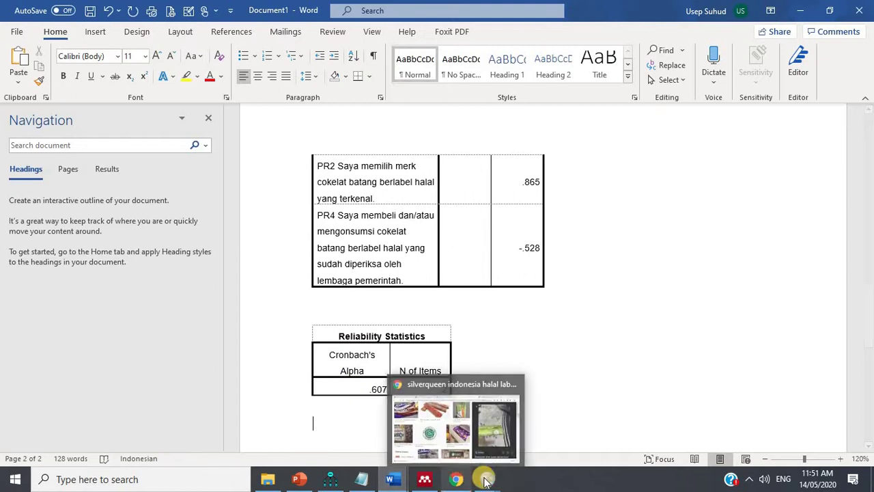
# - Switch to the SPSS data window, start a reliability analysis and remove PR1 and PR3 from its items
pyautogui.moveTo(487, 478)
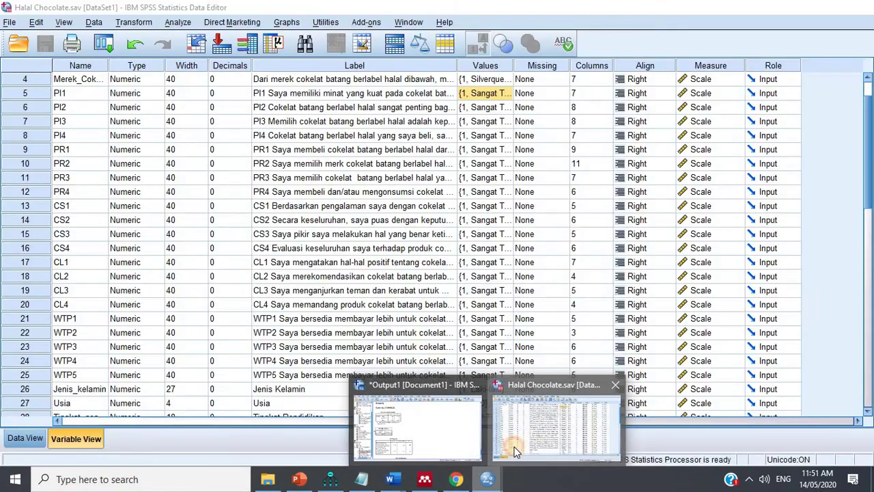
pyautogui.click(516, 450)
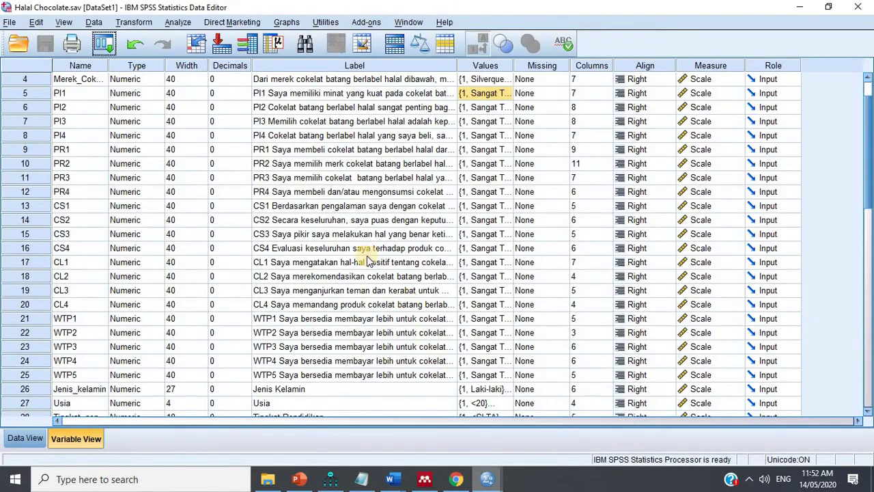
pyautogui.click(177, 22)
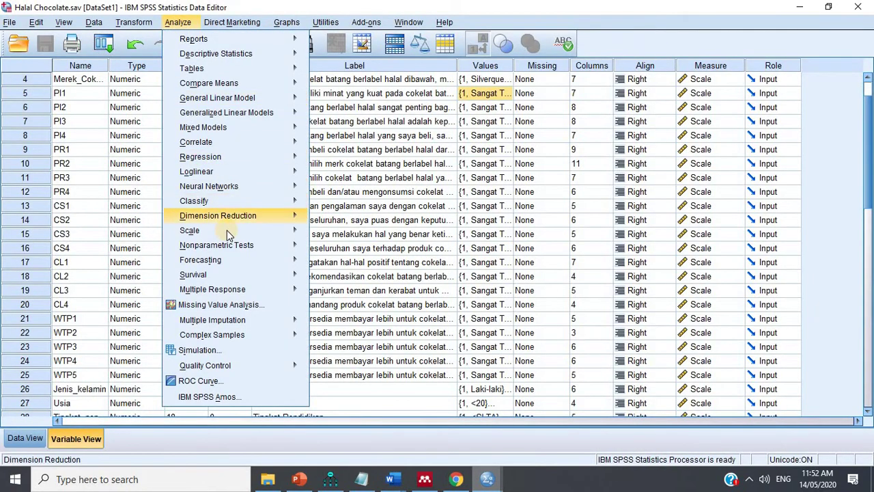
pyautogui.moveTo(226, 230)
pyautogui.click(332, 234)
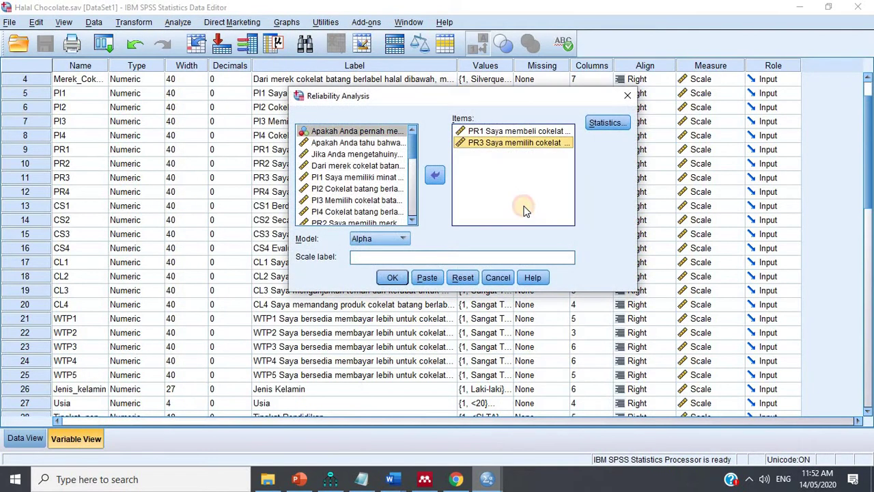
pyautogui.click(438, 175)
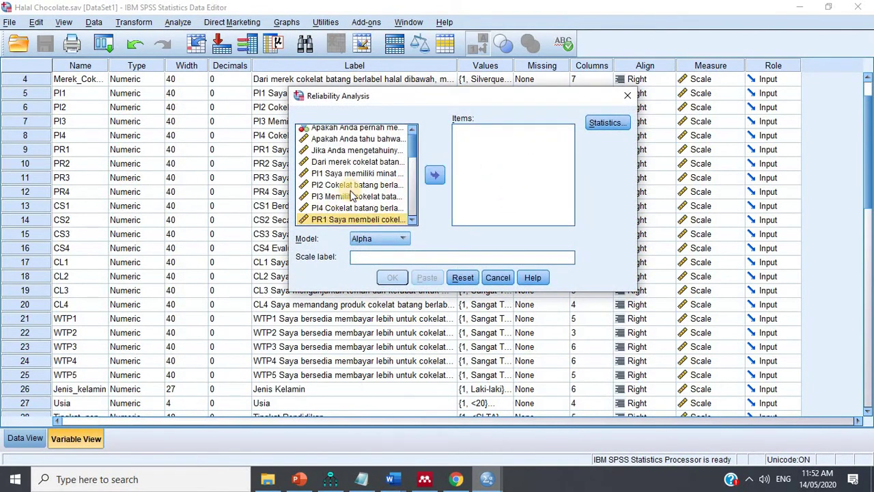
# - Add only PR2 and PR4 as the reliability items and run the analysis
pyautogui.scroll(-1, 352, 195)
pyautogui.click(347, 200)
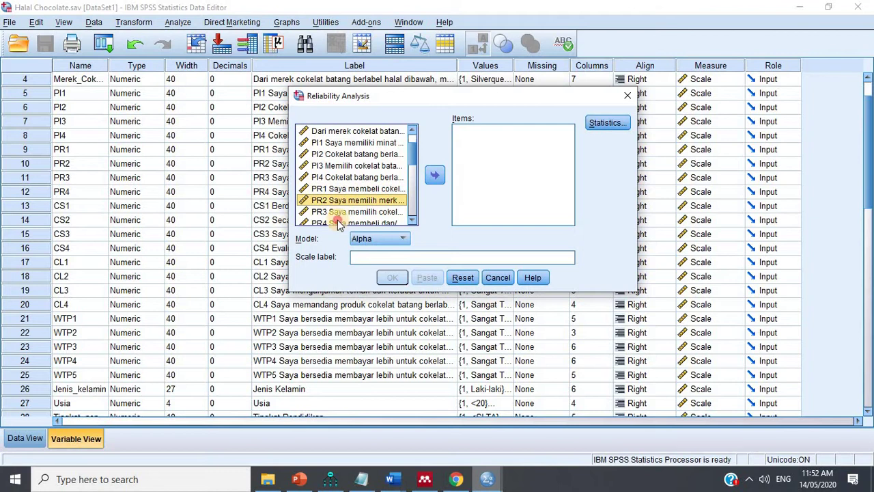
pyautogui.keyDown('ctrl'); pyautogui.click(338, 224); pyautogui.keyUp('ctrl')
pyautogui.click(435, 177)
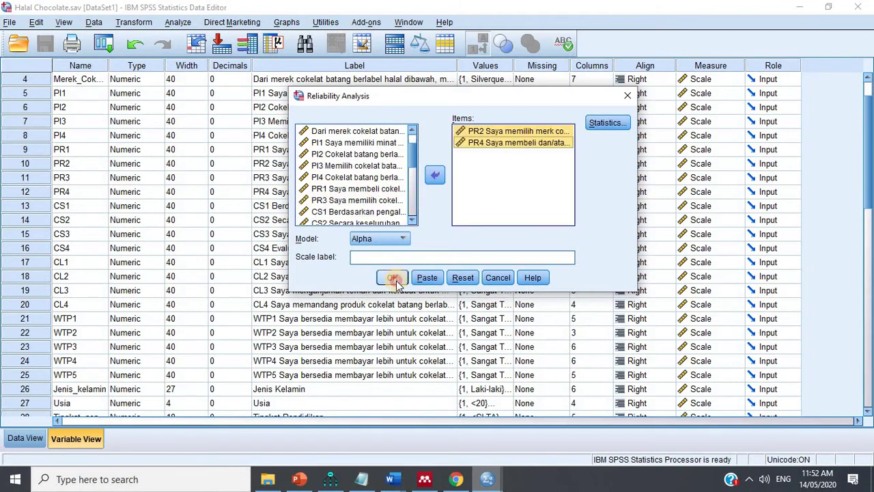
pyautogui.click(394, 279)
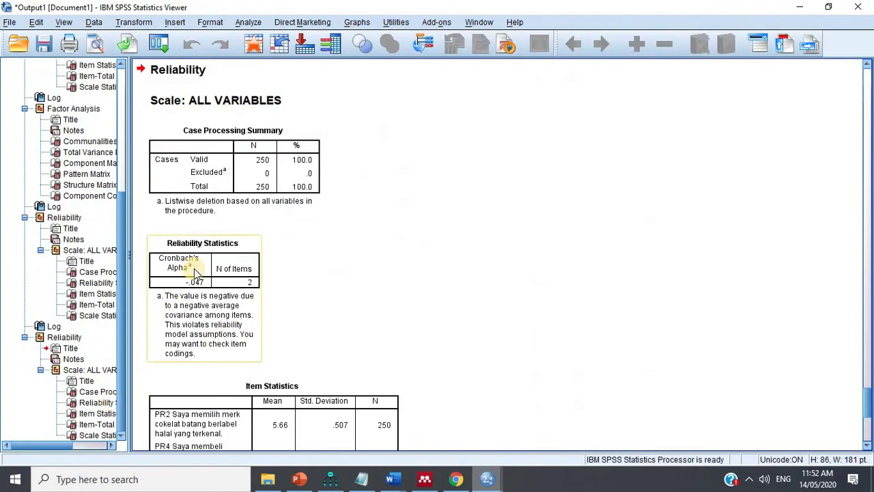
# - Copy the Reliability Statistics table for PR2 and PR4 and paste it below the PR1 and PR3 reliability table in Word
pyautogui.click(302, 248)
pyautogui.click(246, 273)
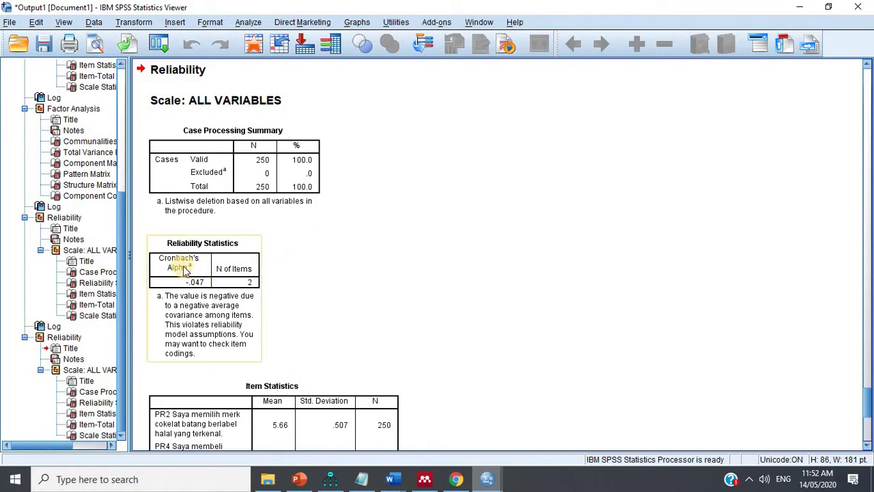
pyautogui.rightClick(183, 267)
pyautogui.click(204, 295)
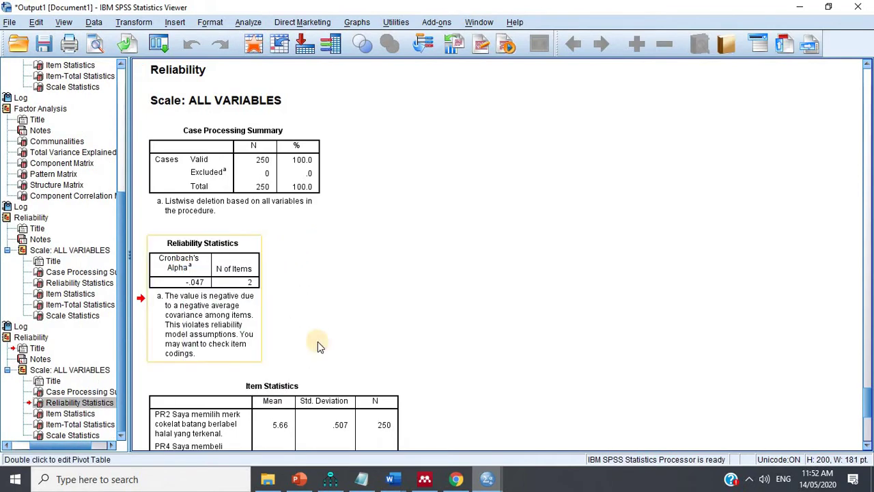
pyautogui.moveTo(391, 479)
pyautogui.click(453, 432)
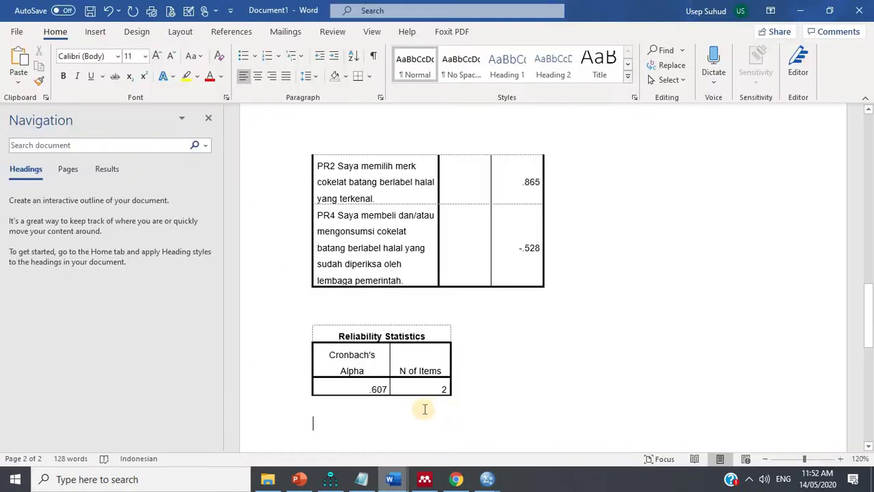
pyautogui.scroll(5, 431, 380)
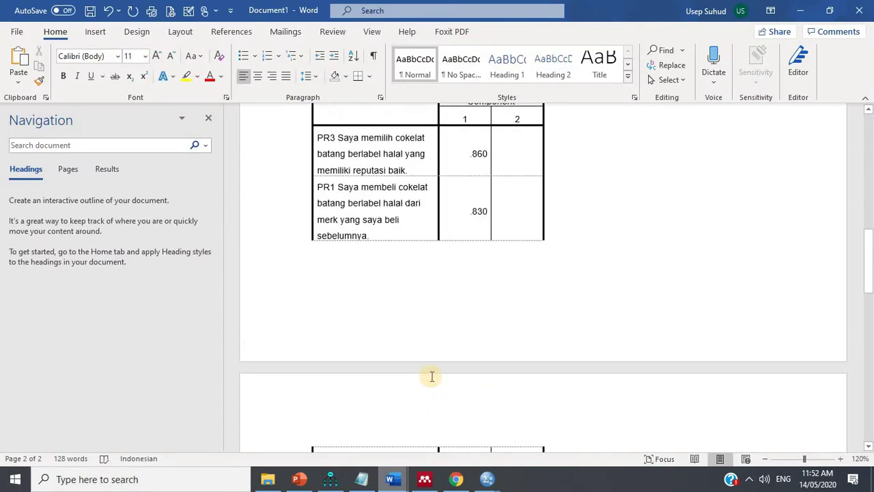
pyautogui.scroll(-3, 397, 430)
pyautogui.scroll(-3, 396, 430)
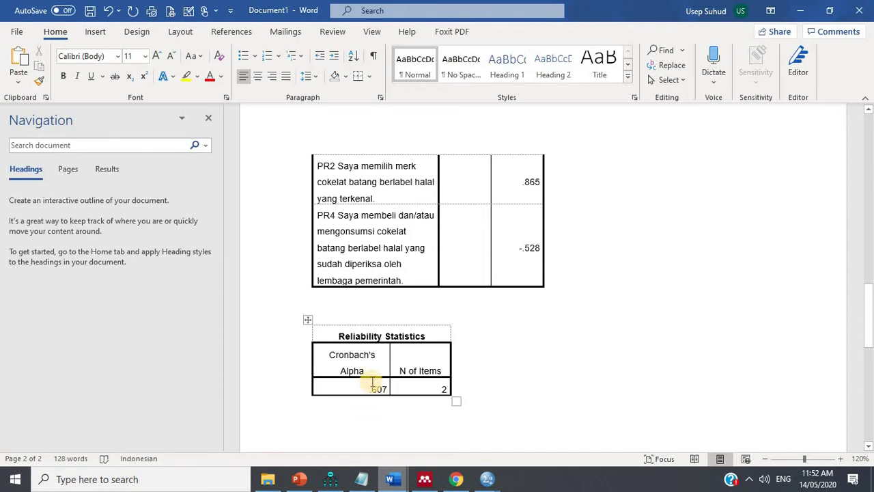
pyautogui.hotkey('ctrl', 'v')
# - Delete the footnote row beneath the pasted PR2 and PR4 reliability table and place the cursor on a blank line below it
pyautogui.moveTo(317, 309); pyautogui.dragTo(335, 420)
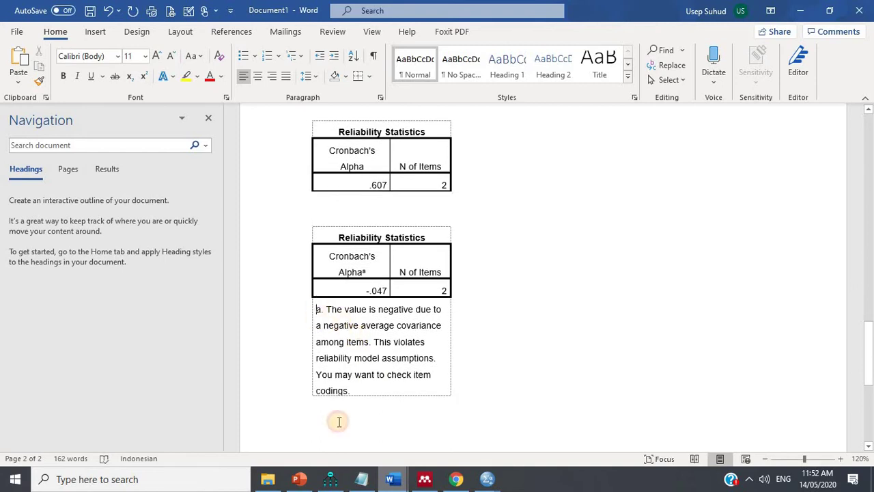
pyautogui.press('Delete')
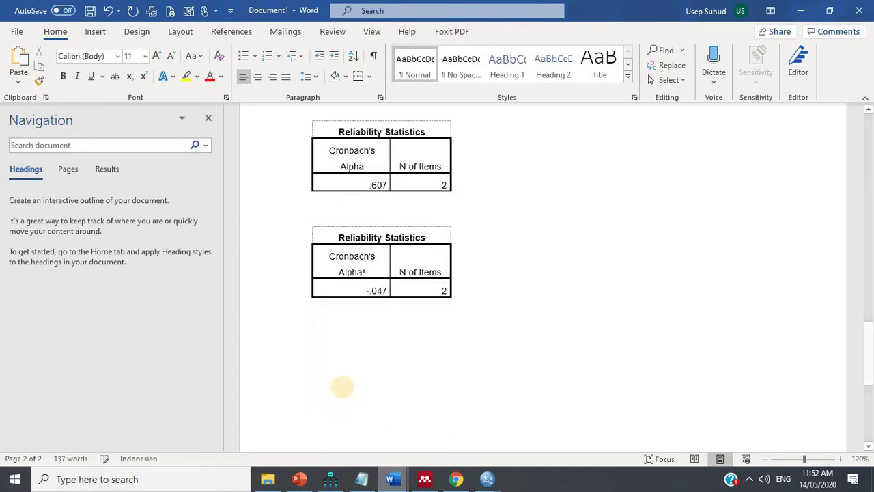
pyautogui.scroll(10, 456, 218)
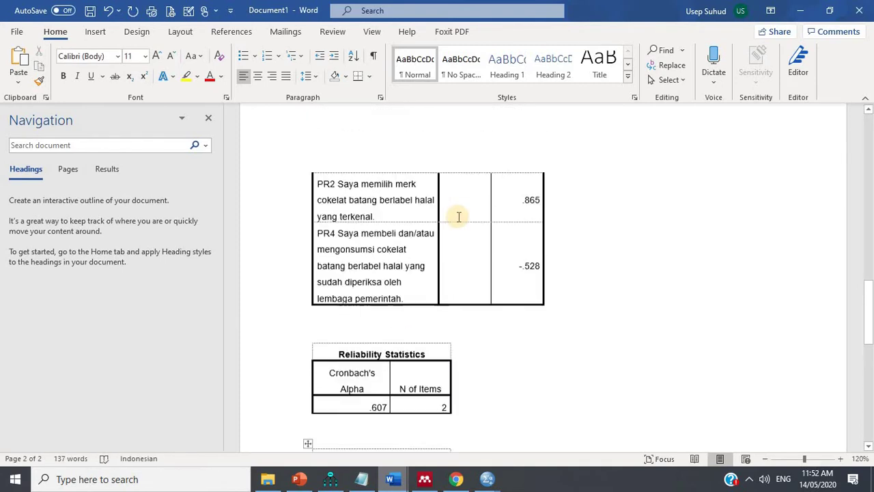
pyautogui.scroll(3, 454, 217)
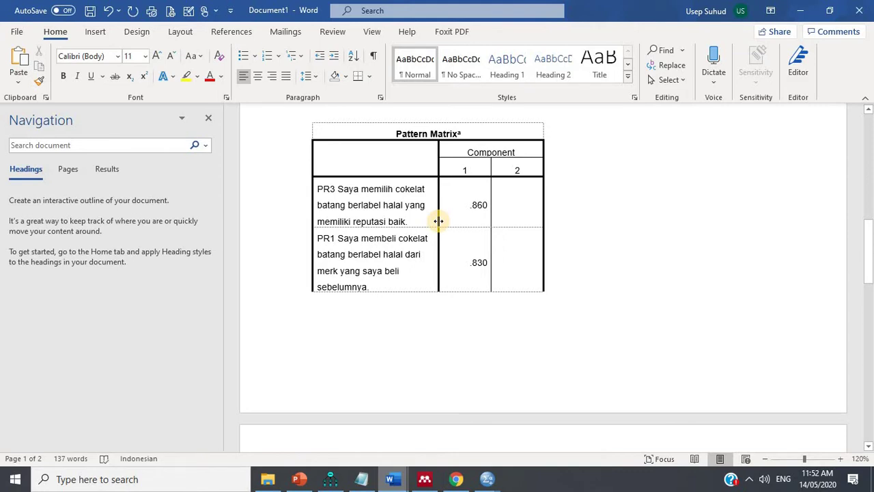
pyautogui.scroll(-15, 439, 221)
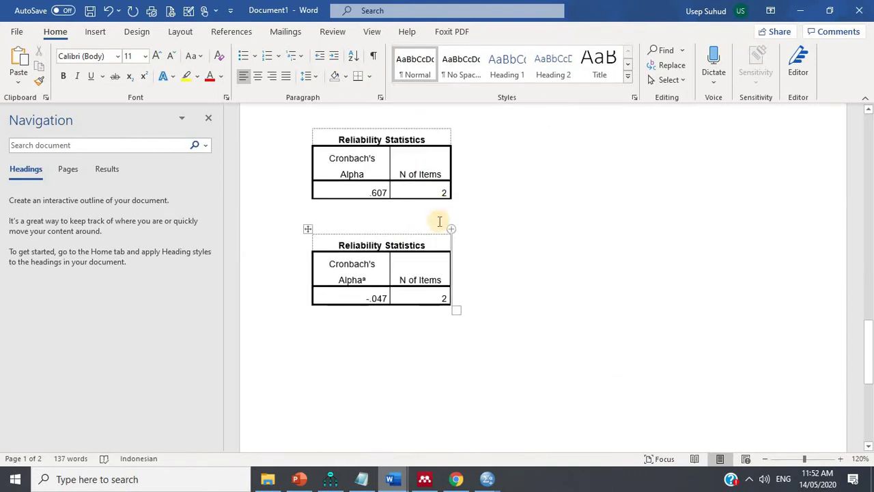
pyautogui.click(363, 330)
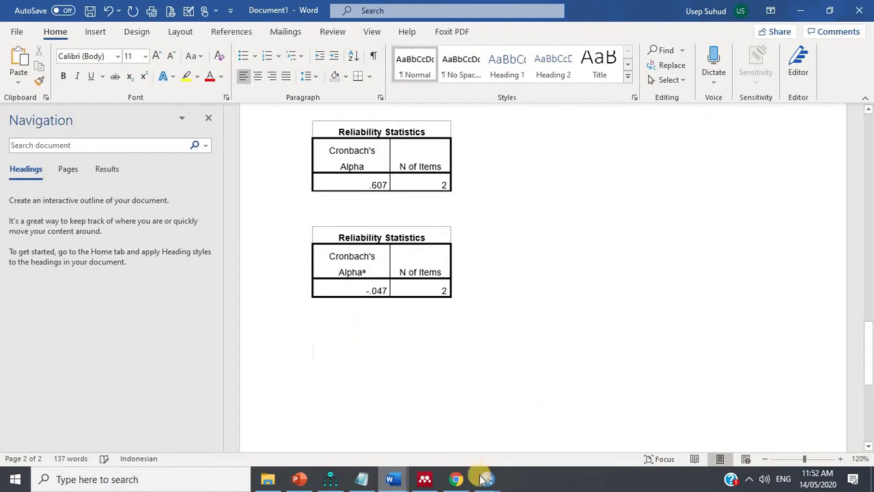
# - Switch to the SPSS data window, start a factor analysis and remove PR1 through PR4 from its variables
pyautogui.click(557, 420)
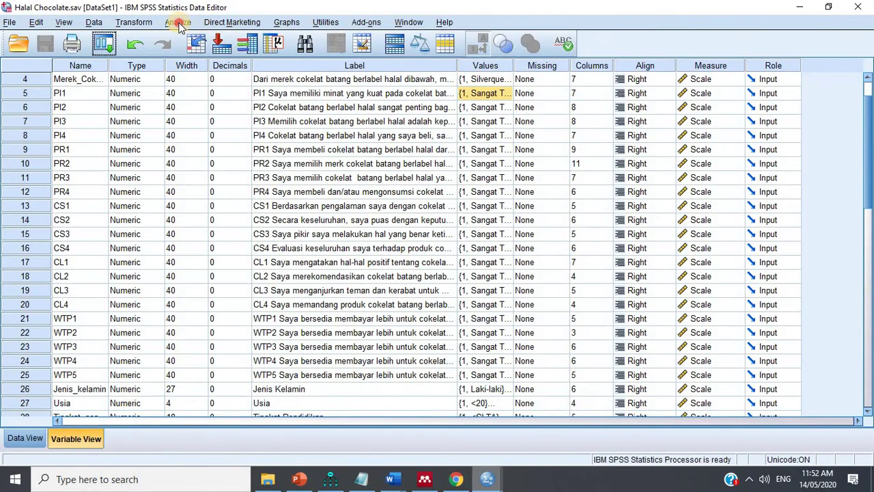
pyautogui.click(178, 22)
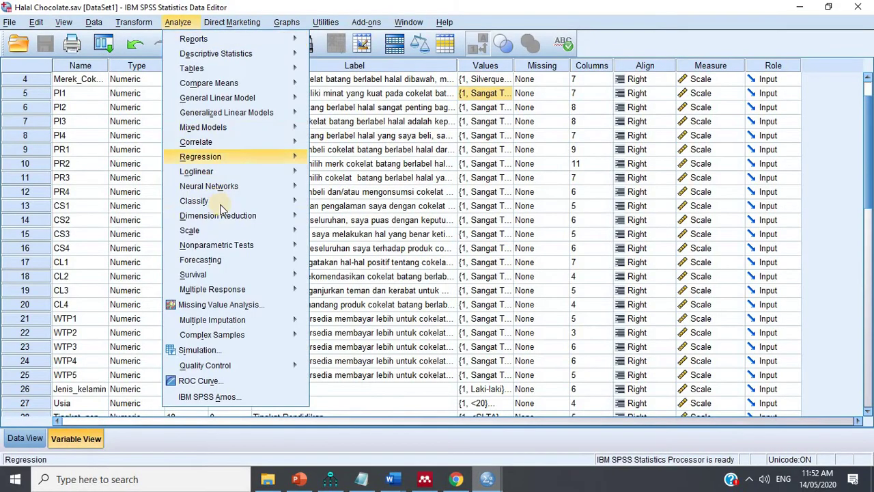
pyautogui.moveTo(293, 215)
pyautogui.click(327, 215)
pyautogui.moveTo(456, 164); pyautogui.dragTo(457, 100)
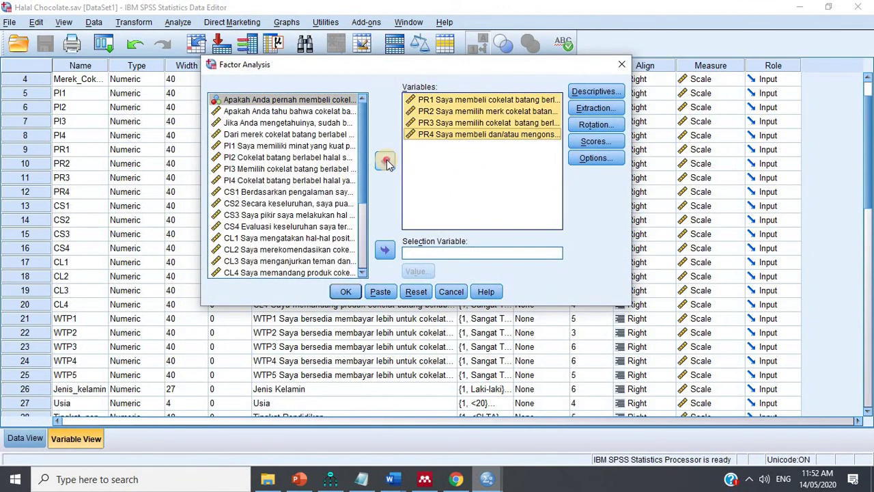
pyautogui.click(385, 160)
# - Add CS1 through CS4 as the factor analysis variables and run the analysis
pyautogui.scroll(-4, 314, 221)
pyautogui.click(254, 172)
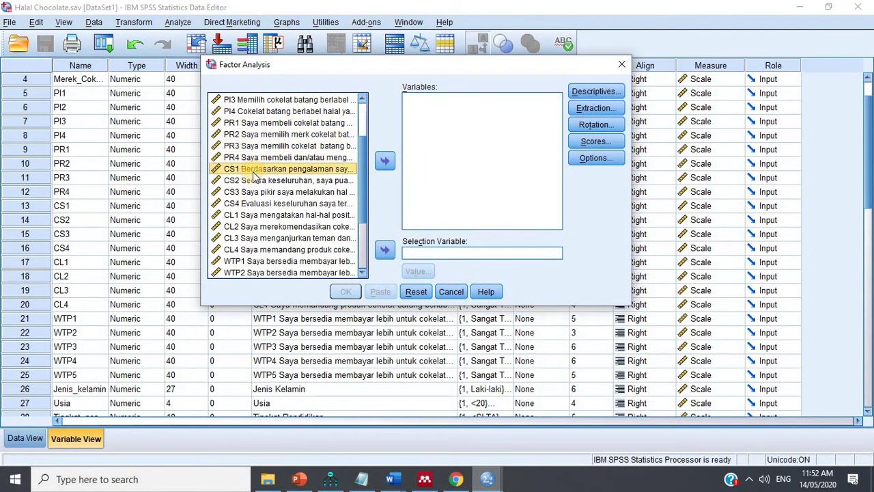
pyautogui.keyDown('shift'); pyautogui.click(252, 205); pyautogui.keyUp('shift')
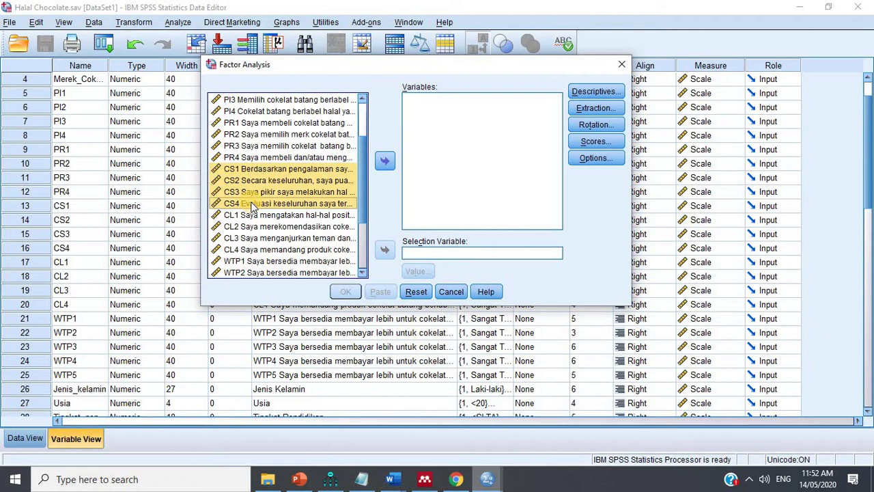
pyautogui.click(385, 162)
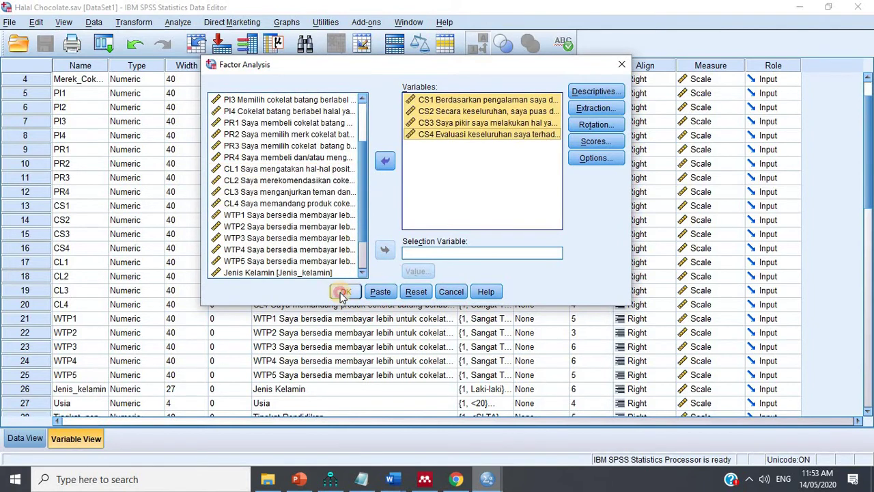
pyautogui.click(342, 292)
# - Copy the Component Matrix table for the CS items from the SPSS output and paste it below the reliability tables in Word
pyautogui.click(103, 422)
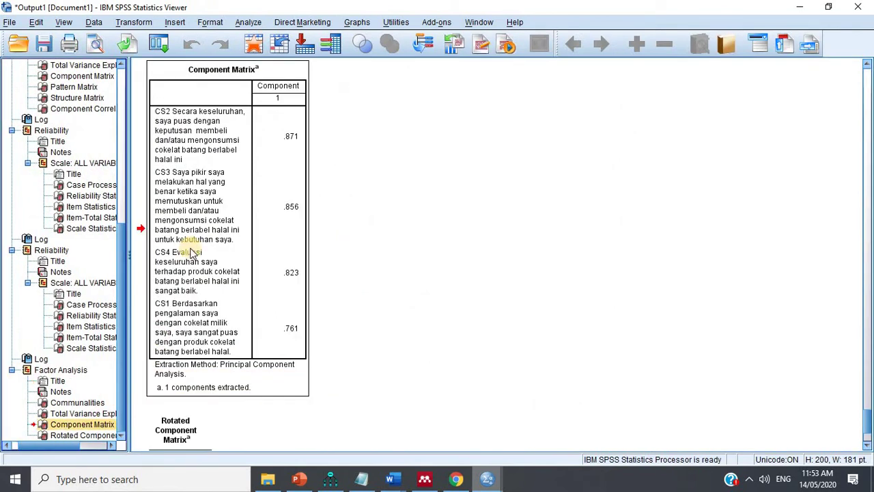
pyautogui.click(192, 239)
pyautogui.rightClick(185, 230)
pyautogui.click(229, 260)
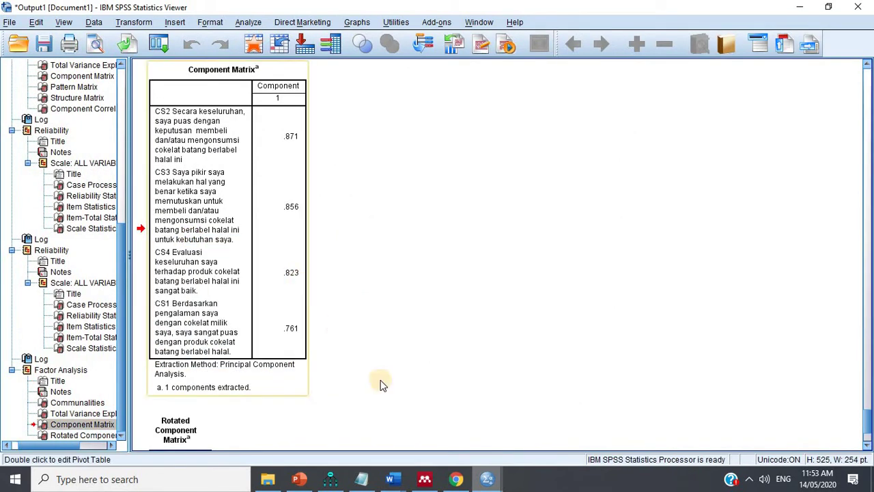
pyautogui.moveTo(390, 478)
pyautogui.click(442, 437)
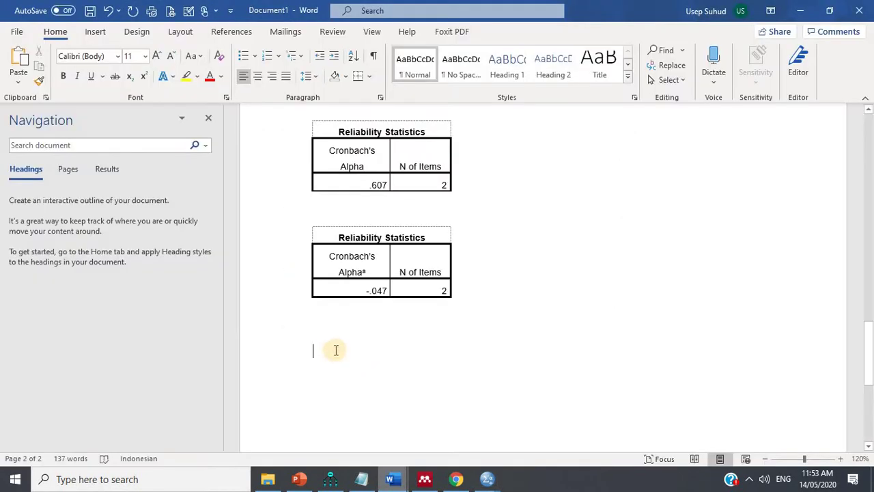
pyautogui.hotkey('ctrl', 'v')
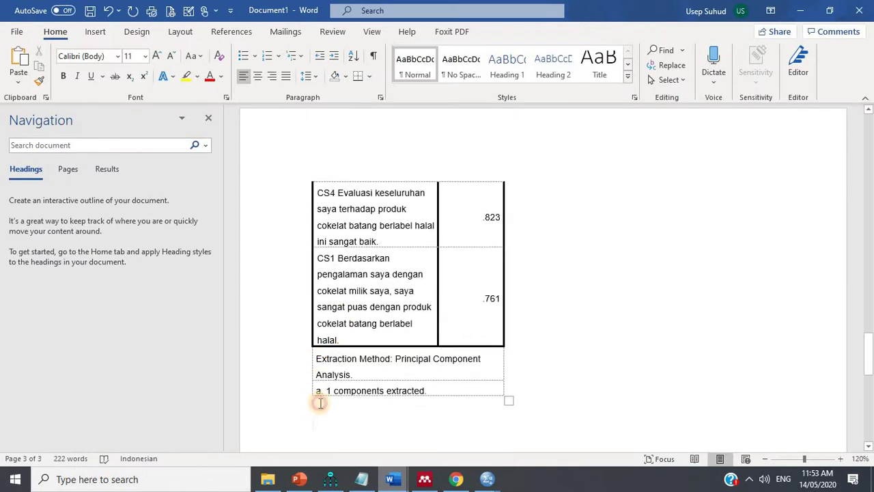
# - Delete the extraction method and component note rows beneath the CS Component Matrix and add a blank line below the table
pyautogui.moveTo(320, 402); pyautogui.dragTo(320, 415)
pyautogui.press('BackSpace')
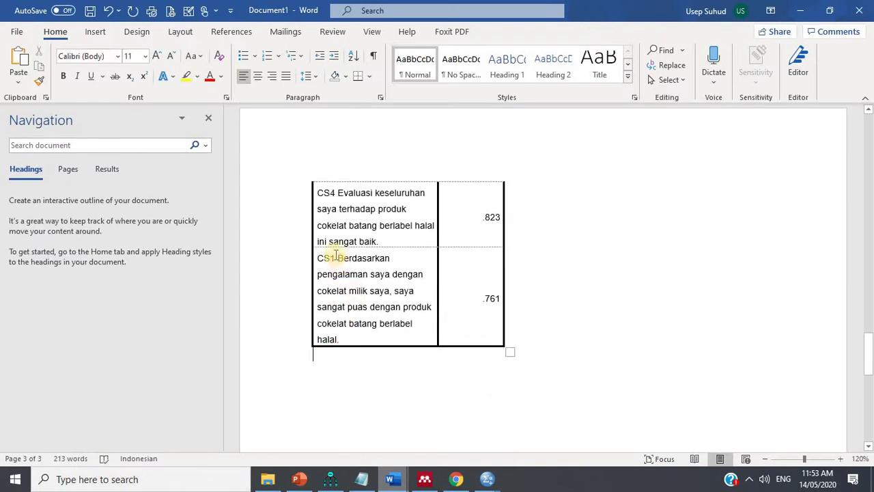
pyautogui.press('Return')
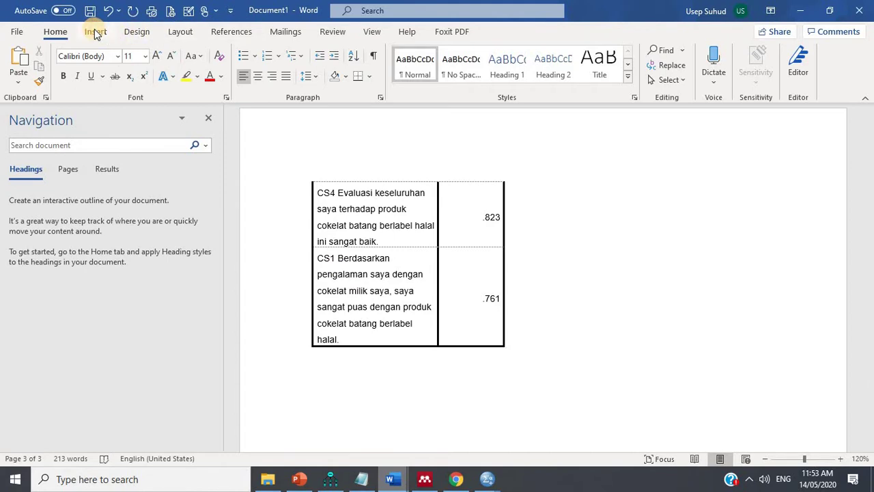
# - Switch to the SPSS data window, start a reliability analysis and remove PR2 and PR4 from its items
pyautogui.moveTo(503, 484)
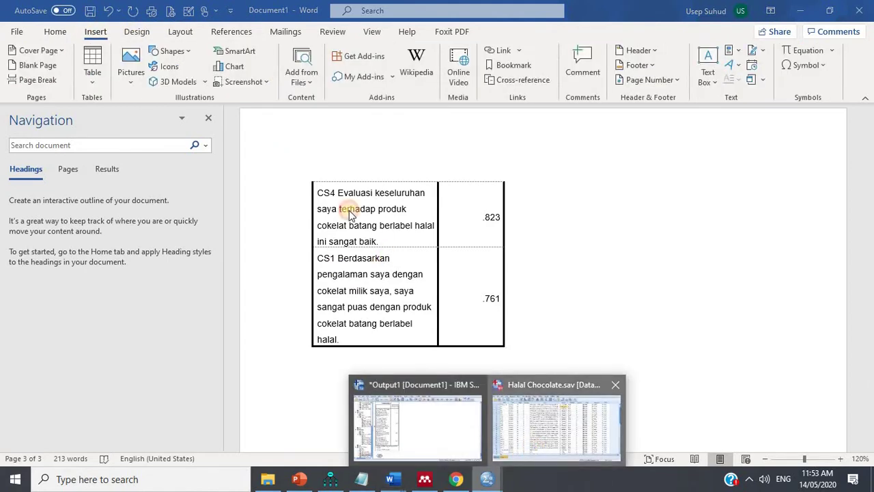
pyautogui.click(526, 455)
pyautogui.click(179, 24)
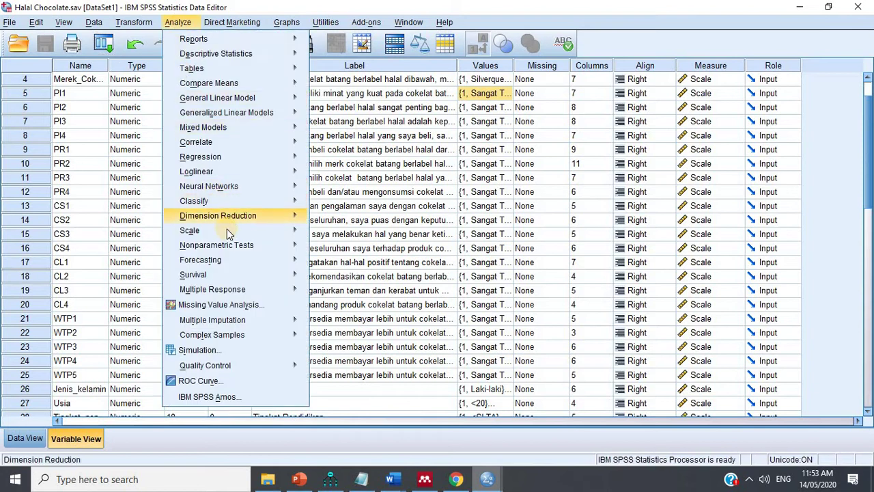
pyautogui.moveTo(291, 245)
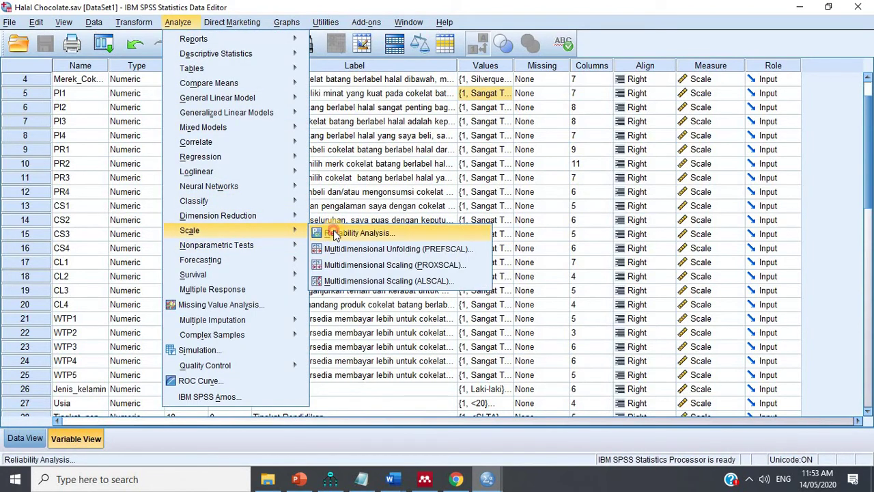
pyautogui.click(338, 233)
pyautogui.hotkey('ctrl', 'a')
pyautogui.click(435, 175)
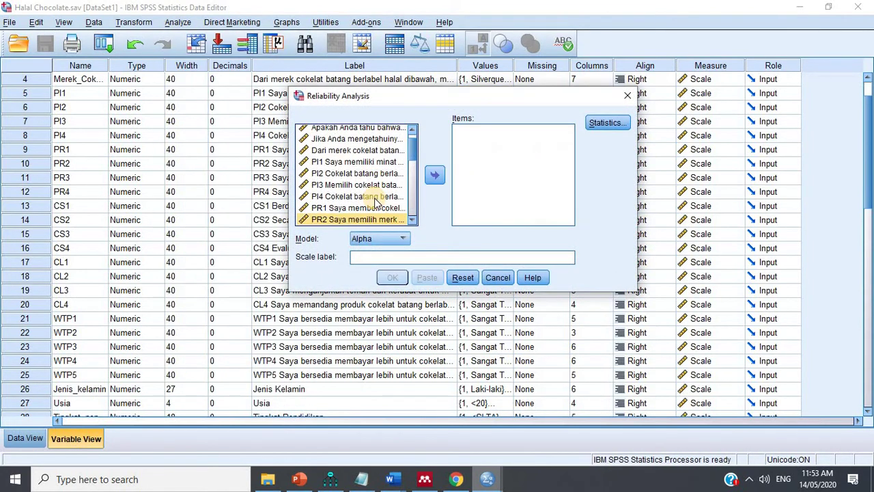
# - Add CS1 through CS4 as the reliability analysis items and run the analysis
pyautogui.click(343, 156)
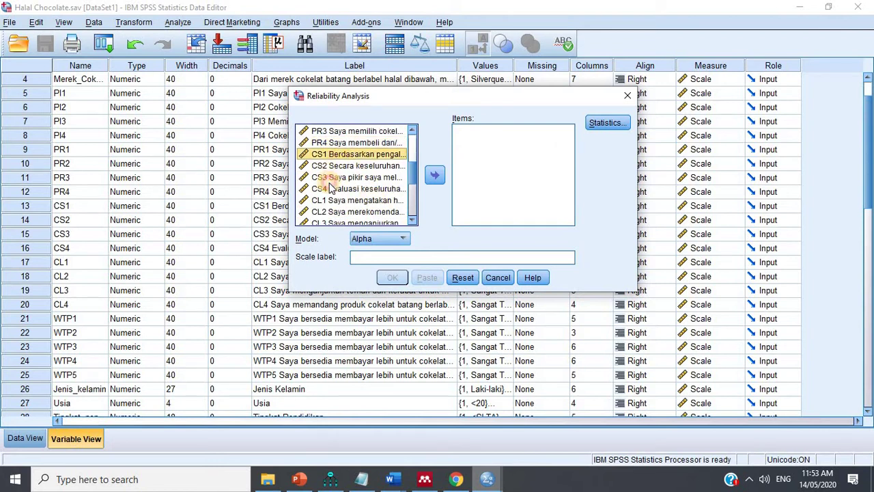
pyautogui.keyDown('shift'); pyautogui.click(331, 188); pyautogui.keyUp('shift')
pyautogui.click(435, 176)
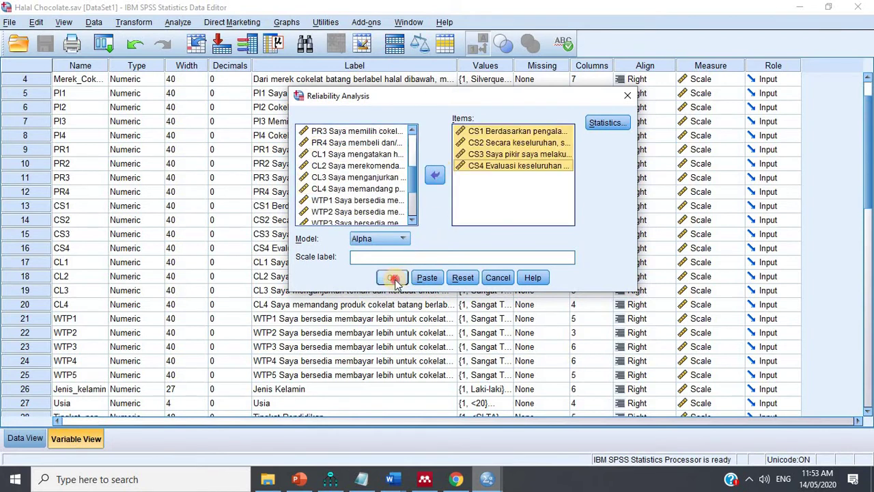
pyautogui.click(393, 278)
# - Copy the Reliability Statistics table for the CS items from the SPSS output and paste it below the CS Component Matrix in Word
pyautogui.click(205, 277)
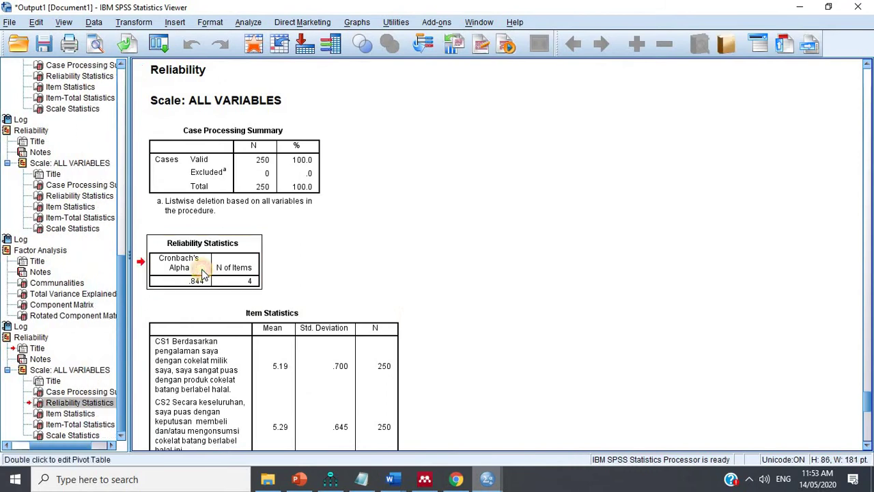
pyautogui.rightClick(203, 274)
pyautogui.click(220, 296)
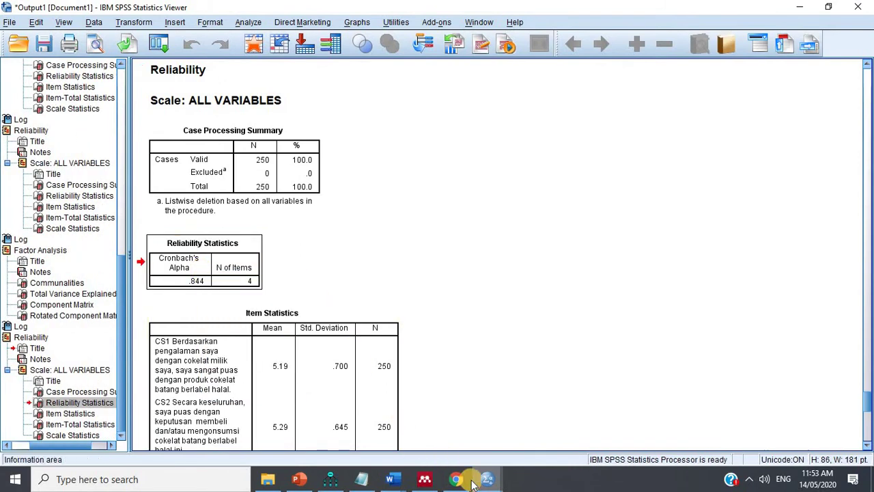
pyautogui.moveTo(390, 478)
pyautogui.click(451, 453)
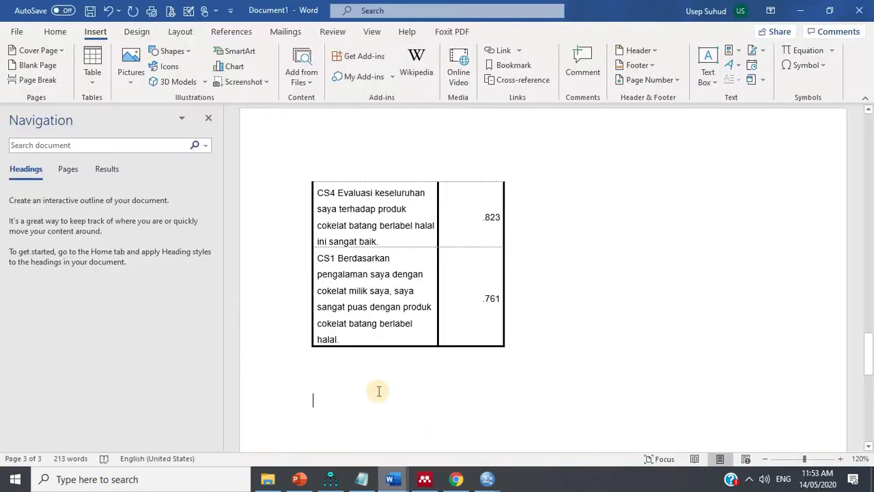
pyautogui.hotkey('ctrl', 'v')
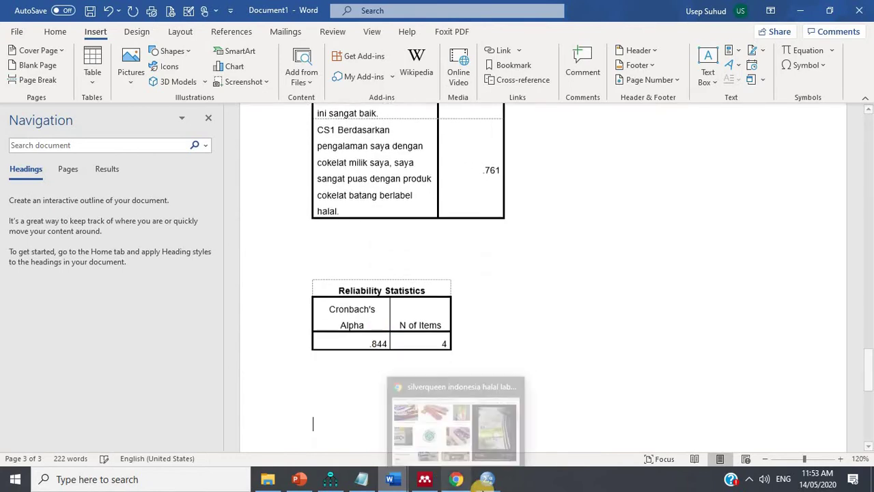
# - Switch to the SPSS data window, start a factor analysis and remove the CS items from its variables
pyautogui.moveTo(487, 478)
pyautogui.click(566, 416)
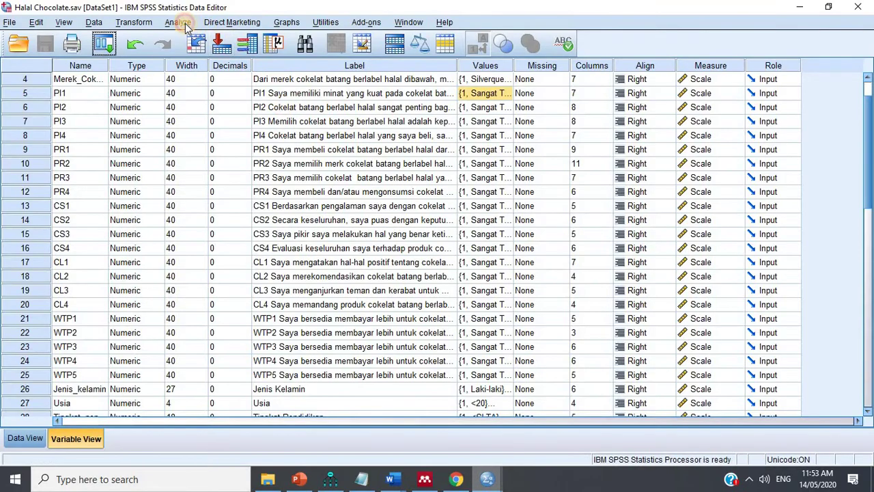
pyautogui.click(179, 22)
pyautogui.moveTo(276, 215)
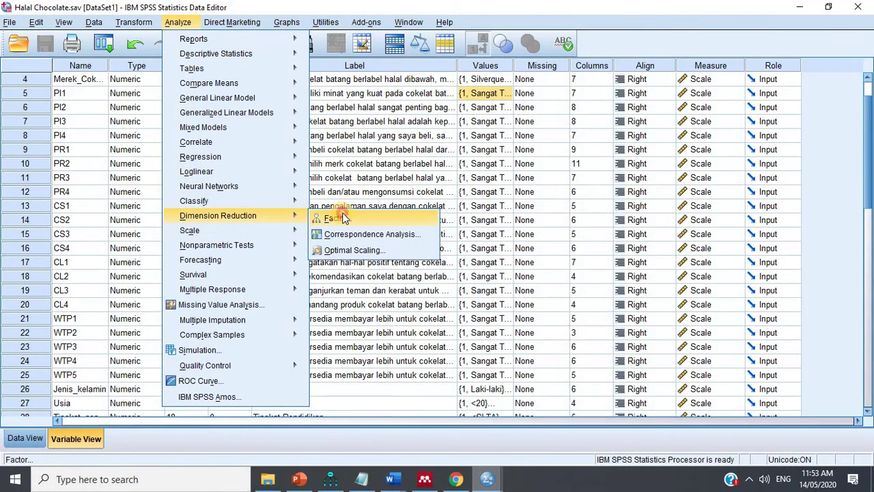
pyautogui.click(328, 217)
pyautogui.click(385, 164)
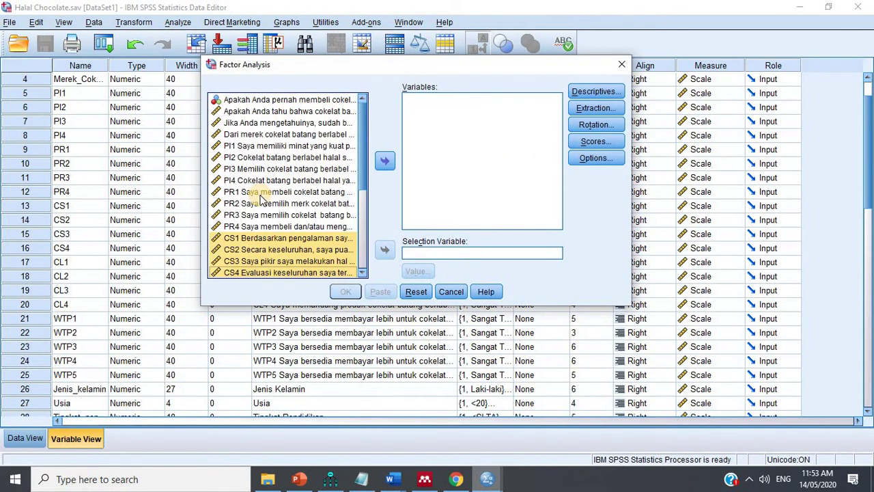
# - Add CL1 through CL4 as the factor analysis variables and run the analysis
pyautogui.scroll(-3, 266, 184)
pyautogui.click(267, 181)
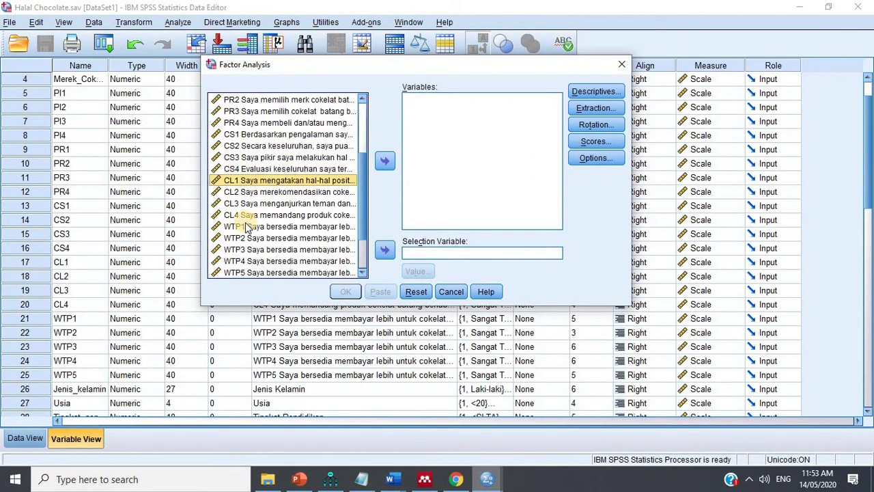
pyautogui.keyDown('shift'); pyautogui.click(247, 215); pyautogui.keyUp('shift')
pyautogui.click(384, 161)
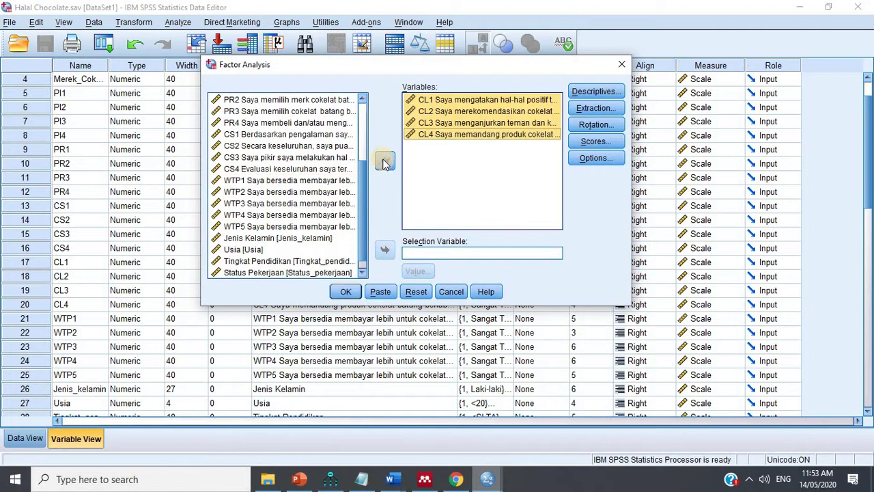
pyautogui.click(345, 292)
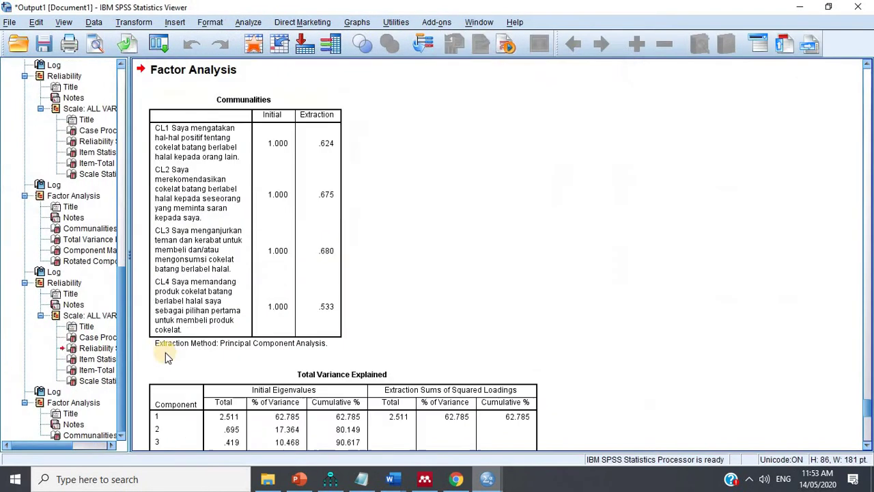
# - Copy the Component Matrix table for the CL items from the SPSS output and paste it below the CS reliability table in Word
pyautogui.click(96, 424)
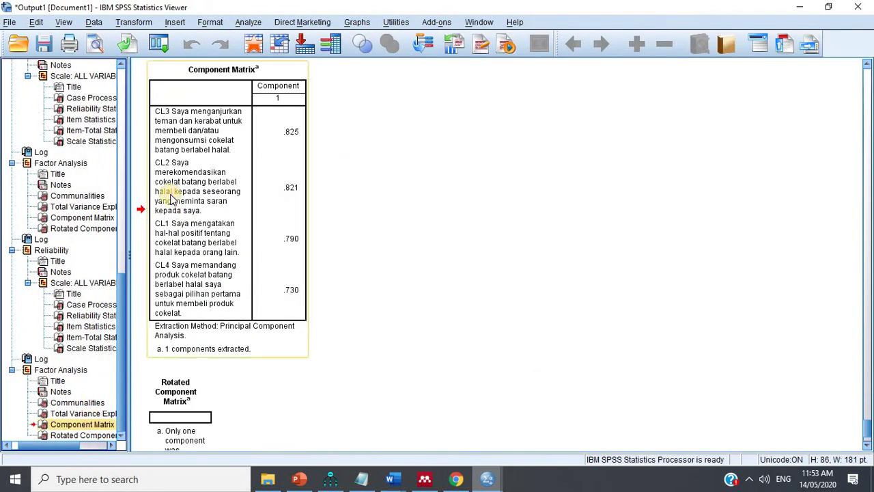
pyautogui.rightClick(172, 198)
pyautogui.click(185, 214)
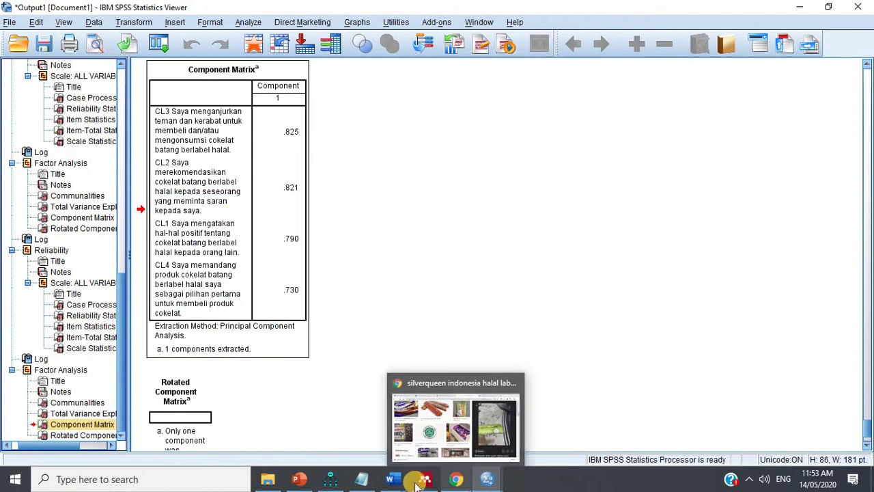
pyautogui.click(461, 418)
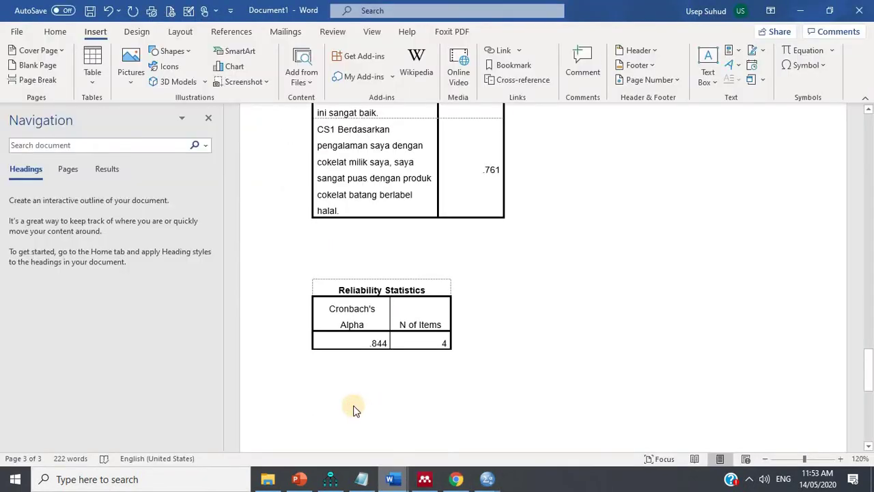
pyautogui.click(353, 409)
pyautogui.hotkey('ctrl', 'v')
# - Delete the extraction method and component note rows beneath the CL Component Matrix
pyautogui.hotkey('shift', 'Up')
pyautogui.hotkey('shift', 'Up')
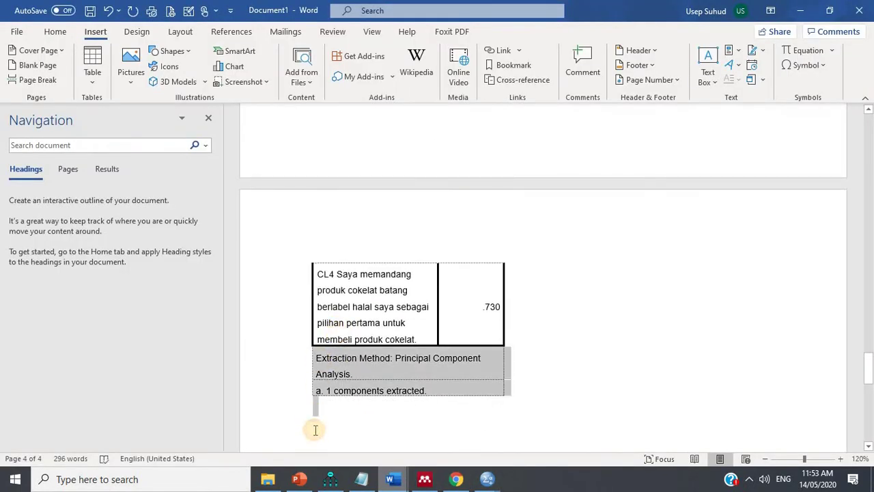
pyautogui.press('BackSpace')
# - Switch to the SPSS data window, start a reliability analysis and remove CS1 through CS4 from its items
pyautogui.moveTo(487, 478)
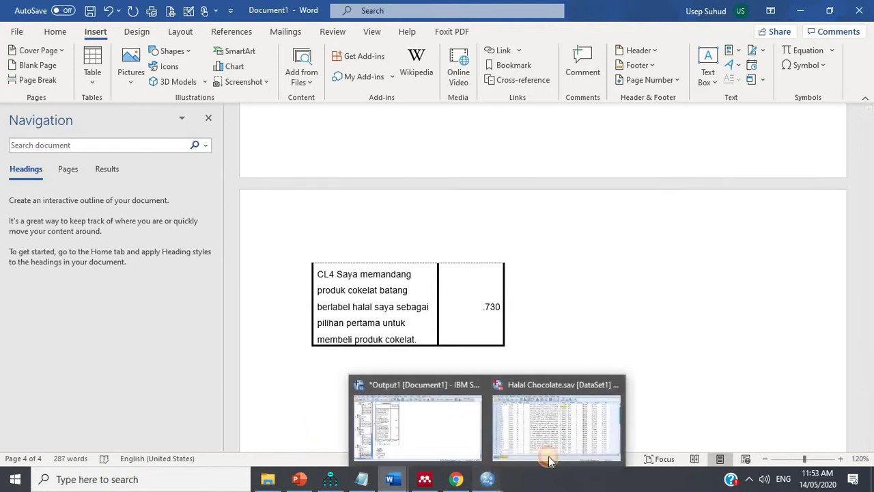
pyautogui.click(547, 437)
pyautogui.click(178, 22)
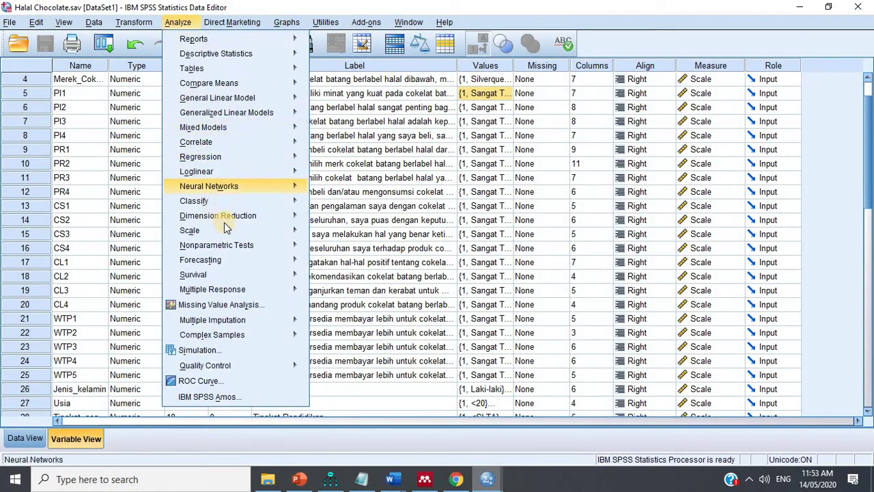
pyautogui.moveTo(285, 231)
pyautogui.click(335, 234)
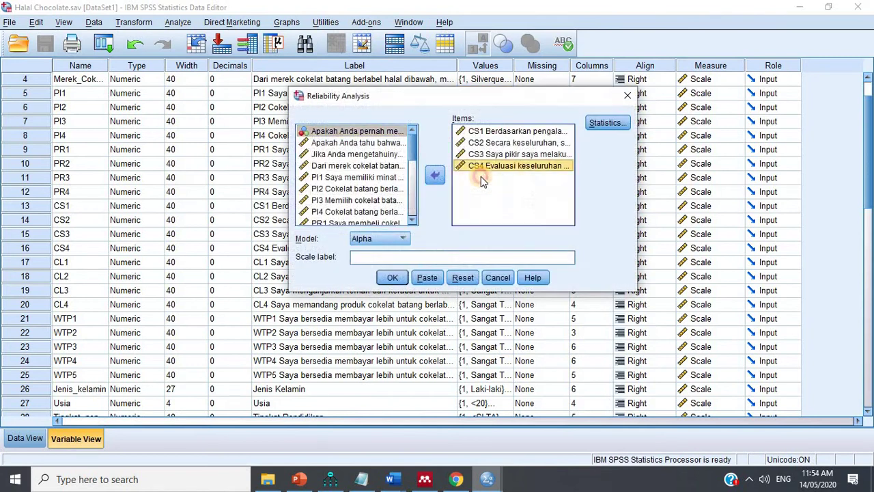
pyautogui.hotkey('ctrl', 'a')
pyautogui.click(435, 175)
# - Add CL1 through CL4 as the reliability analysis items and run the analysis
pyautogui.scroll(-2, 349, 188)
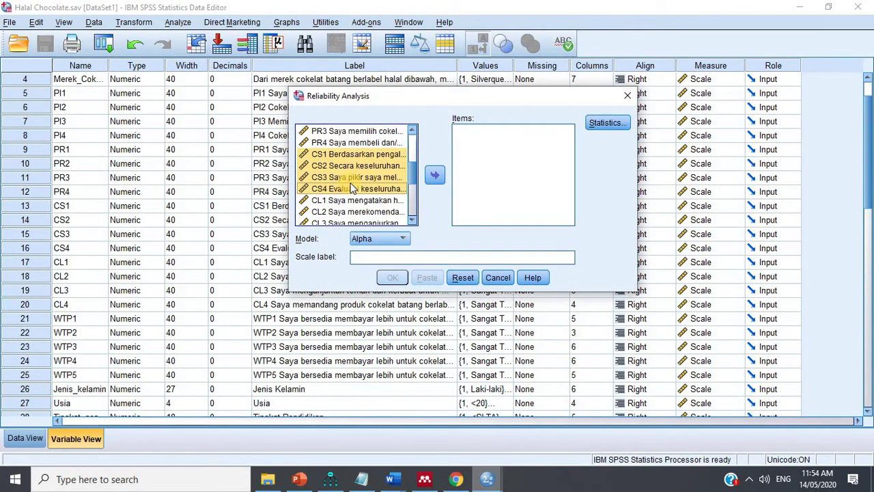
pyautogui.scroll(-1, 351, 188)
pyautogui.click(335, 166)
pyautogui.keyDown('shift'); pyautogui.click(332, 200); pyautogui.keyUp('shift')
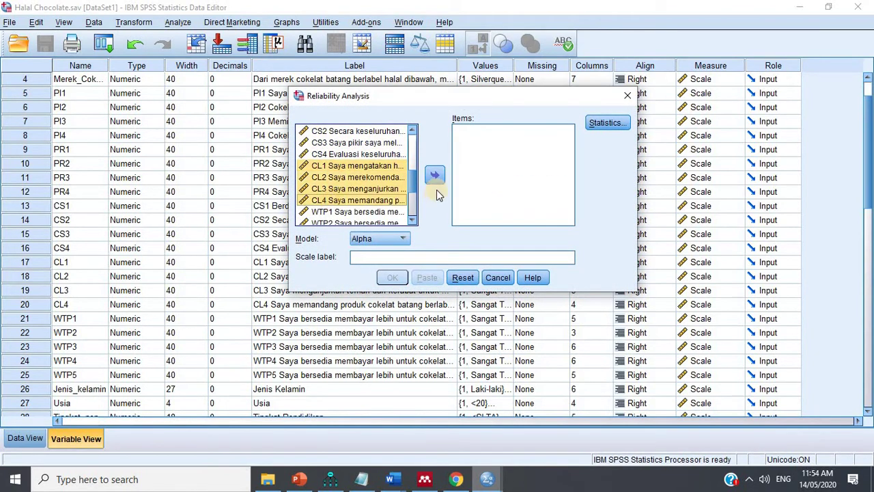
pyautogui.click(435, 177)
pyautogui.click(393, 279)
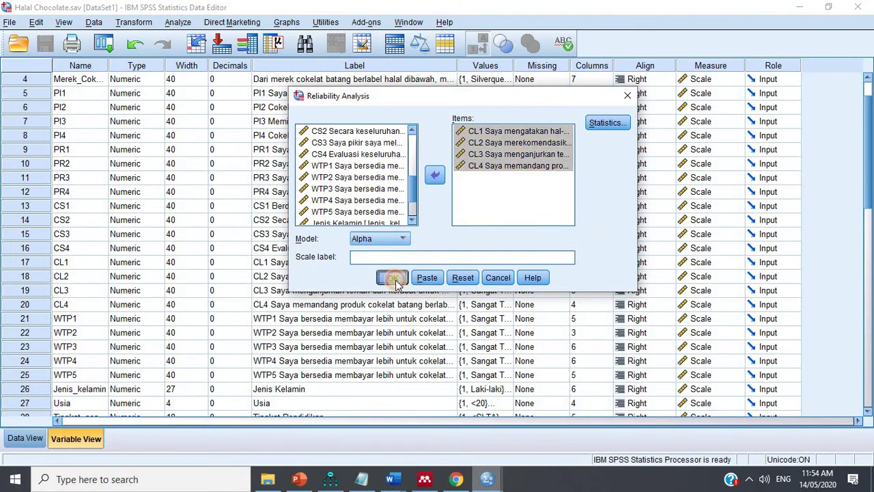
# - Copy the Reliability Statistics table for the CL items from the SPSS output and paste it below the CL Component Matrix in Word
pyautogui.click(216, 269)
pyautogui.rightClick(215, 269)
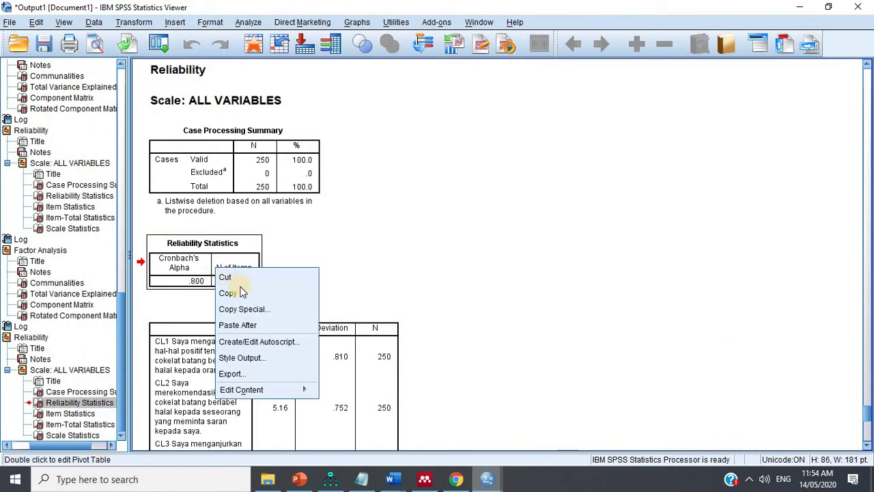
pyautogui.click(317, 293)
pyautogui.click(392, 475)
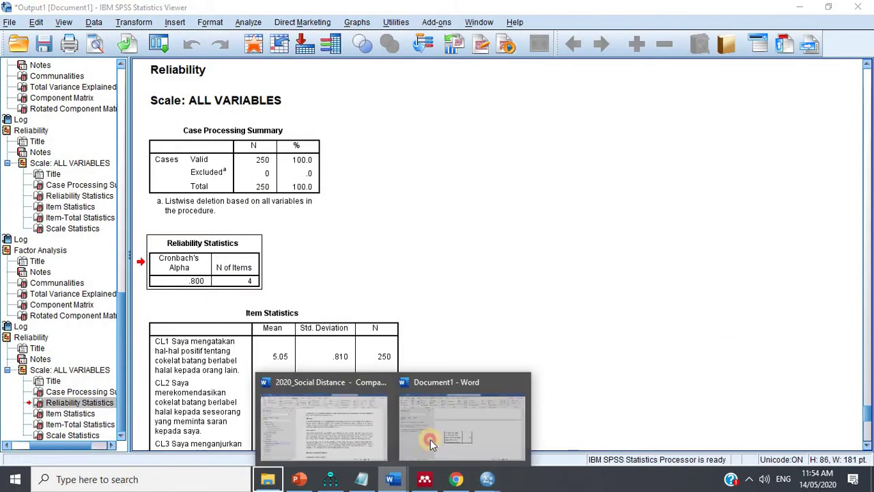
pyautogui.click(430, 439)
pyautogui.hotkey('ctrl', 'v')
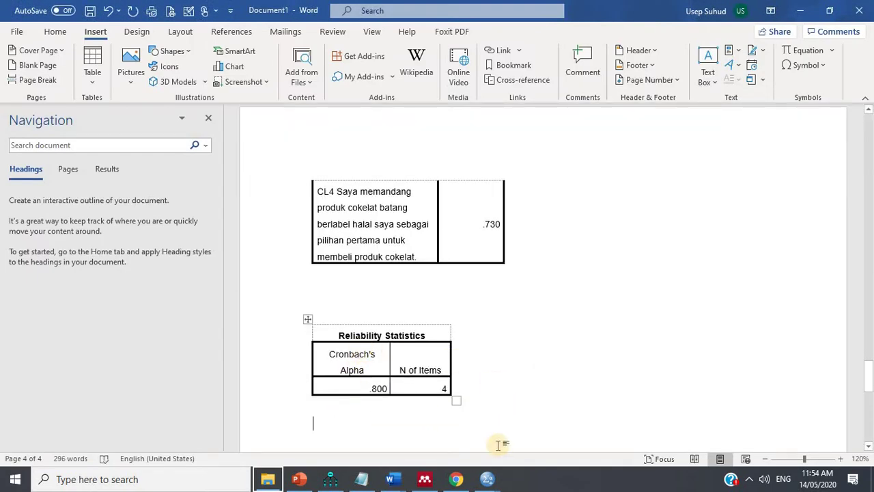
# - Switch to the SPSS data window, start a factor analysis and remove CL1 through CL4 from its variables
pyautogui.click(556, 420)
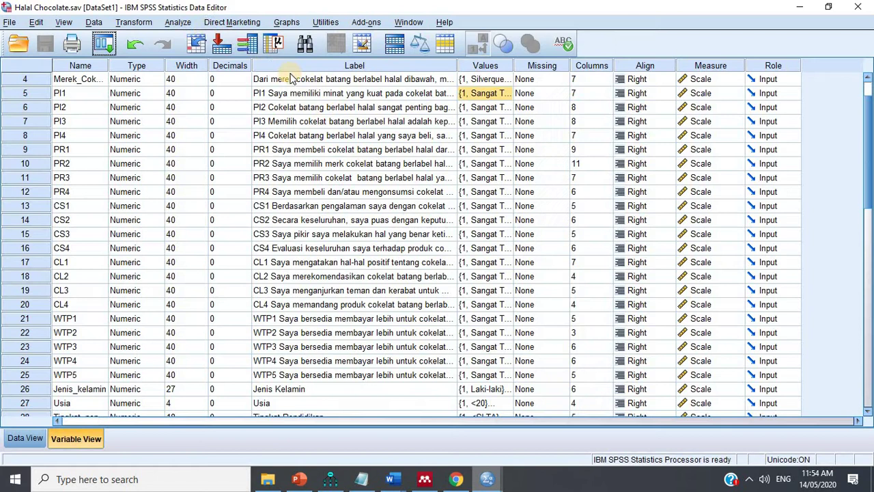
pyautogui.click(190, 25)
pyautogui.moveTo(280, 215)
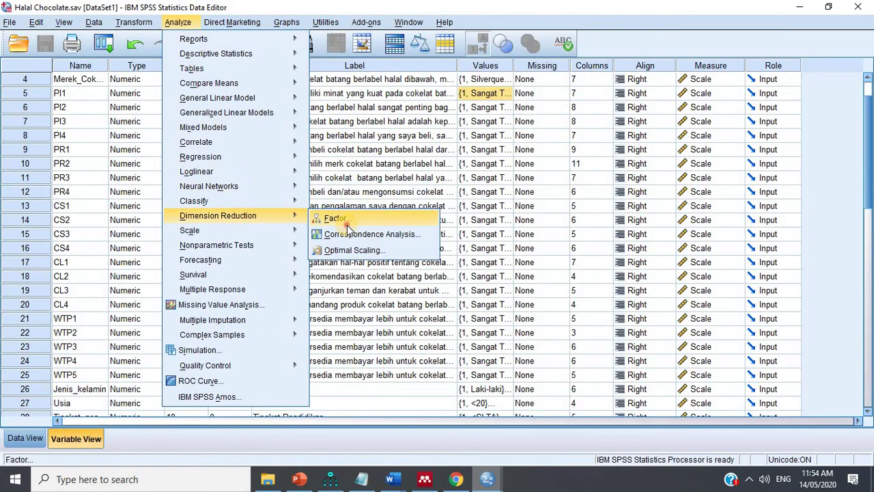
pyautogui.click(434, 218)
pyautogui.click(482, 189)
pyautogui.hotkey('ctrl', 'a')
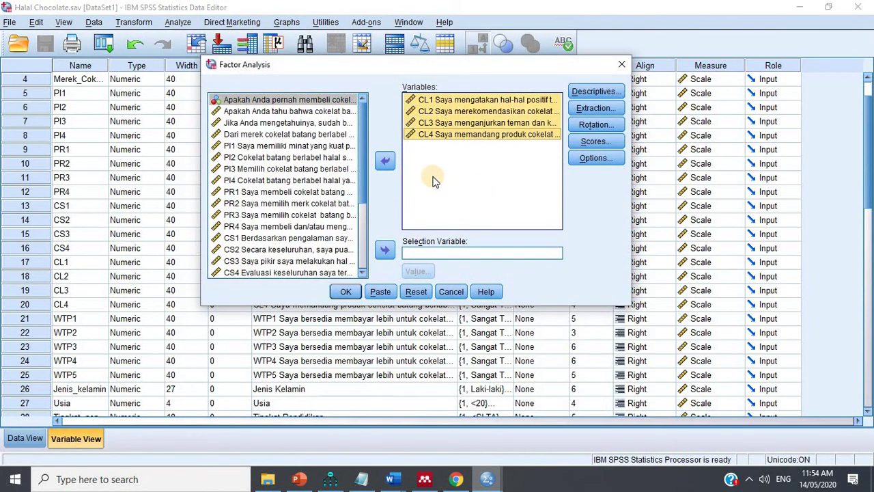
pyautogui.click(381, 161)
# - Add WTP1 through WTP5 as the factor analysis variables and run the analysis
pyautogui.scroll(-3, 273, 208)
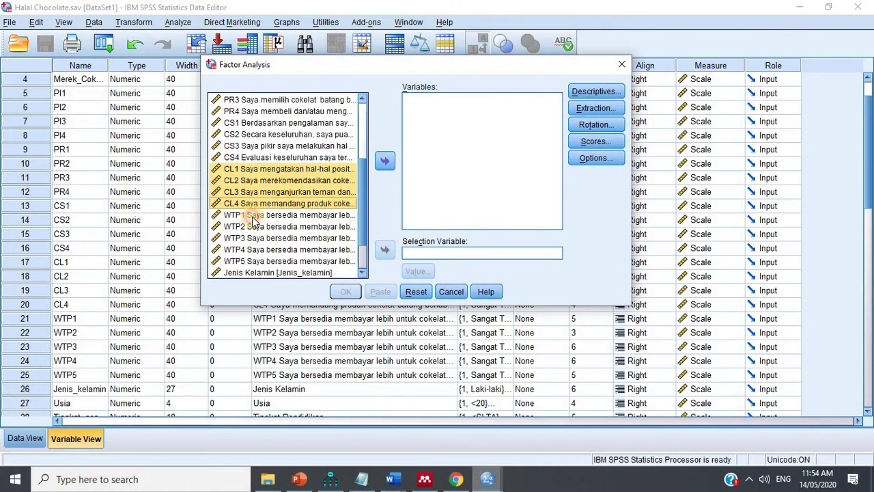
pyautogui.click(253, 216)
pyautogui.keyDown('shift'); pyautogui.click(239, 266); pyautogui.keyUp('shift')
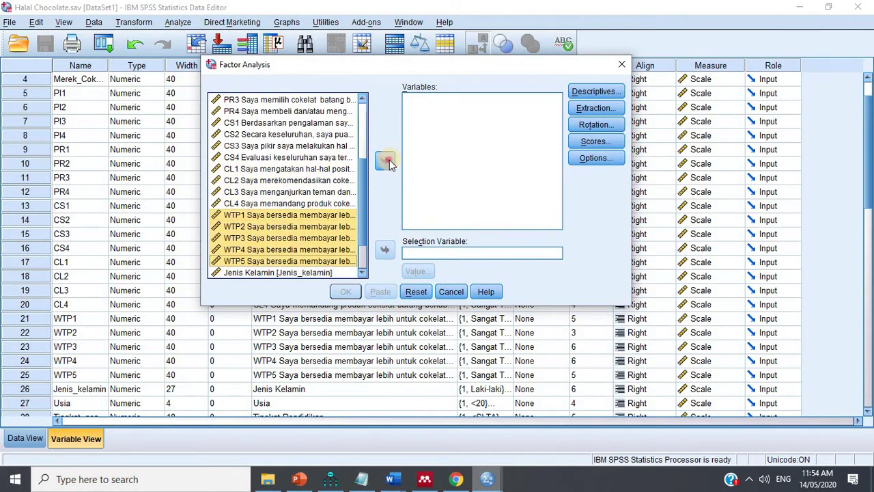
pyautogui.click(386, 160)
pyautogui.click(345, 292)
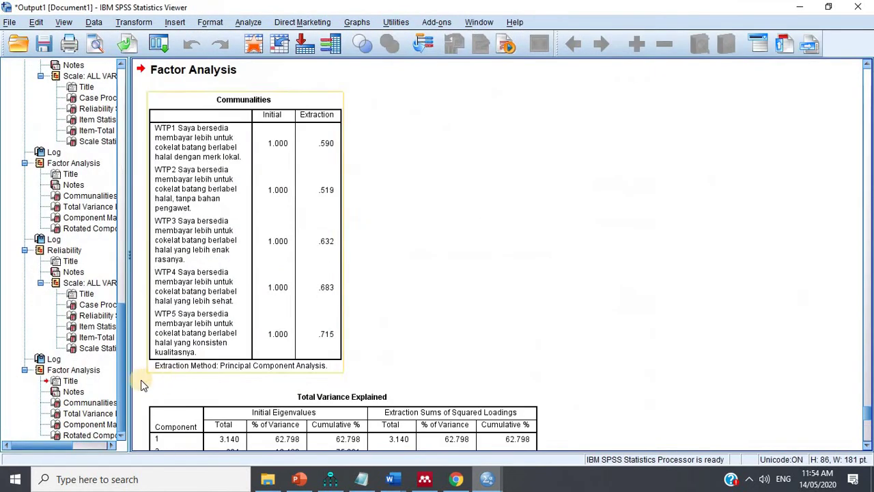
# - Copy the Component Matrix table for the WTP items from the SPSS output and paste it below the CL Reliability Statistics table in Word
pyautogui.click(85, 424)
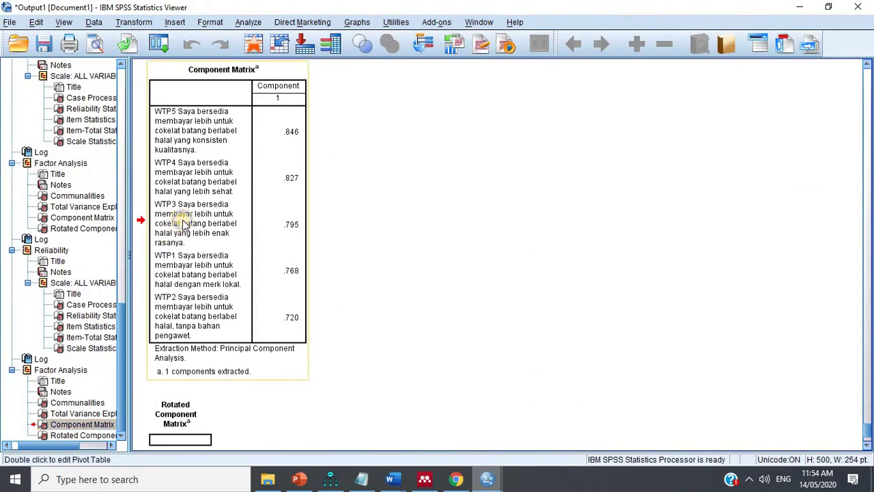
pyautogui.rightClick(211, 222)
pyautogui.click(216, 243)
pyautogui.click(398, 480)
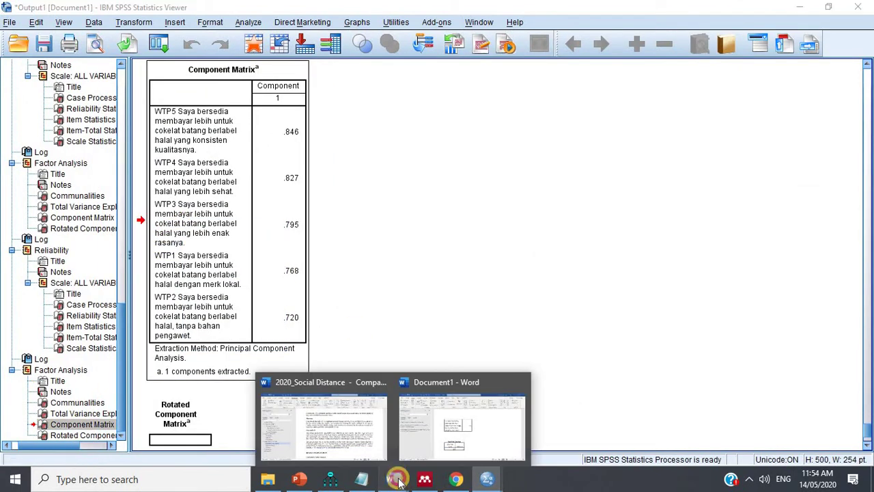
pyautogui.rightClick(394, 480)
pyautogui.click(506, 374)
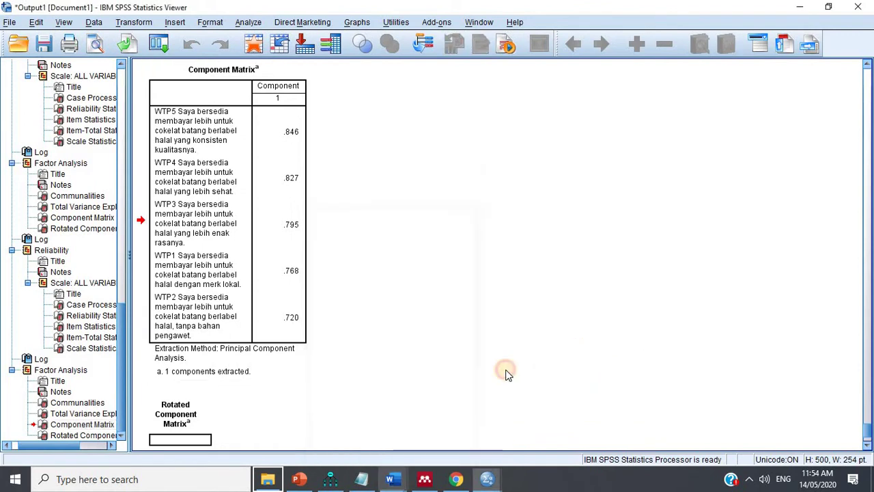
pyautogui.moveTo(391, 480)
pyautogui.click(430, 437)
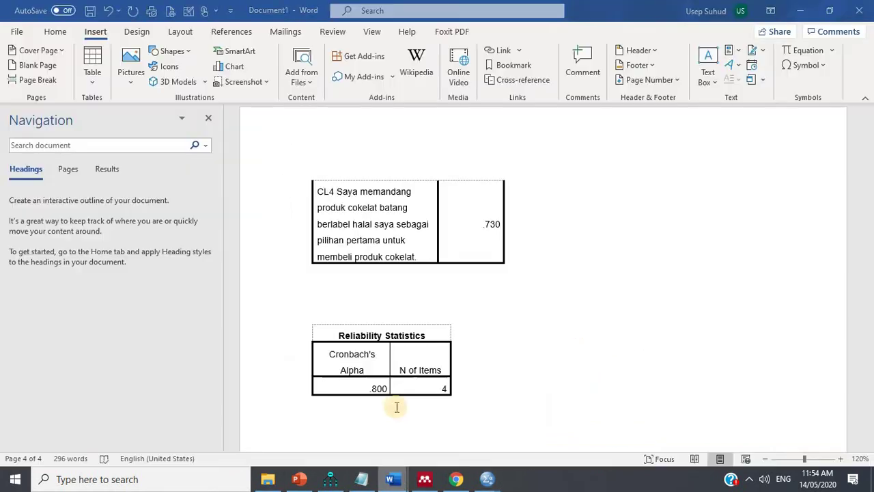
pyautogui.click(386, 409)
pyautogui.hotkey('ctrl', 'v')
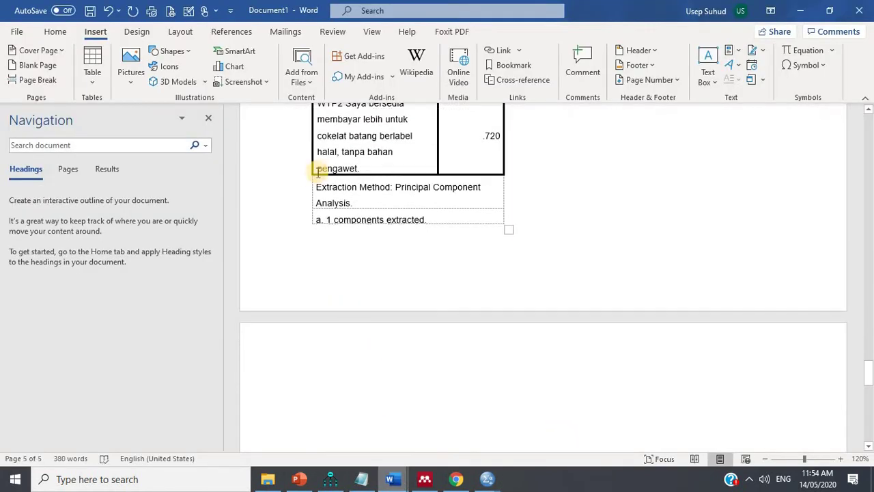
# - Delete the extraction method and components extracted note rows beneath the pasted WTP Component Matrix
pyautogui.moveTo(313, 244); pyautogui.dragTo(325, 413)
pyautogui.press('Delete')
pyautogui.press('BackSpace')
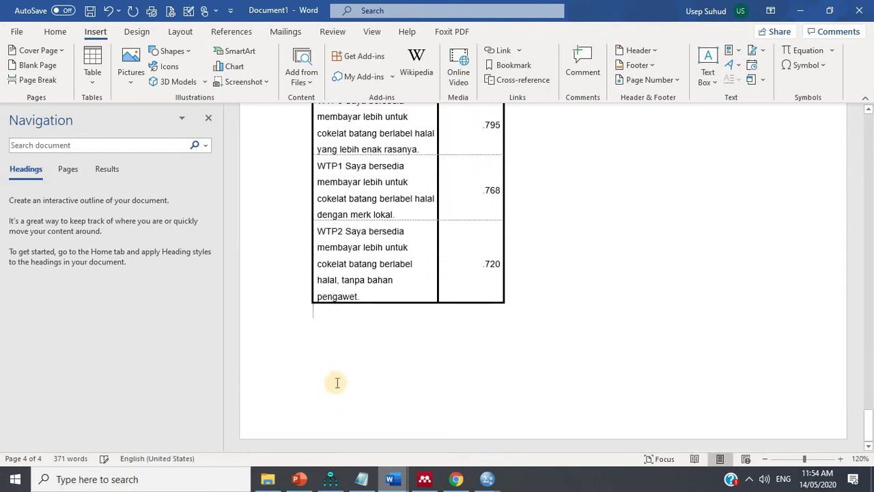
# - Switch to the SPSS data window, start a reliability analysis and remove CL1 through CL4 from its items
pyautogui.moveTo(490, 481)
pyautogui.click(557, 420)
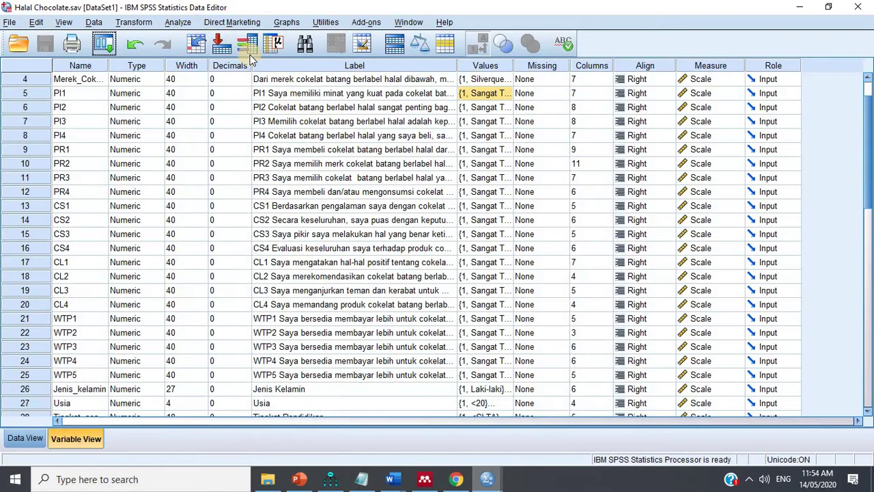
pyautogui.click(178, 22)
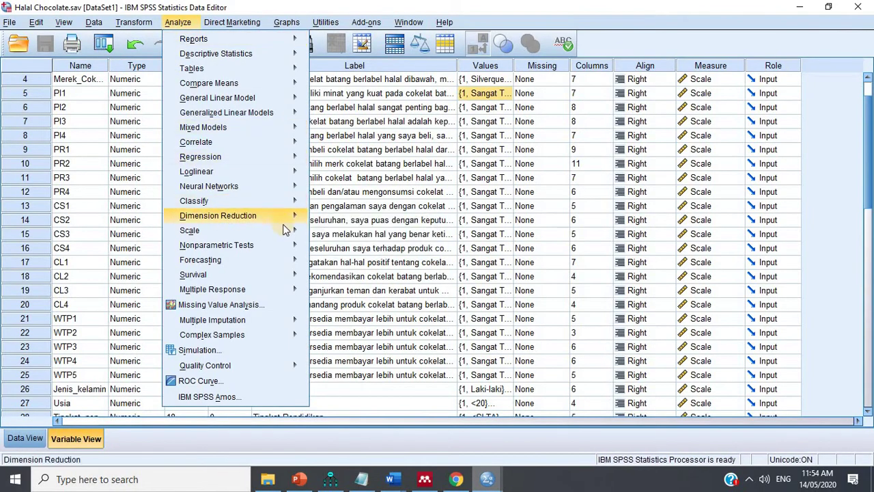
pyautogui.moveTo(284, 231)
pyautogui.click(348, 232)
pyautogui.click(478, 164)
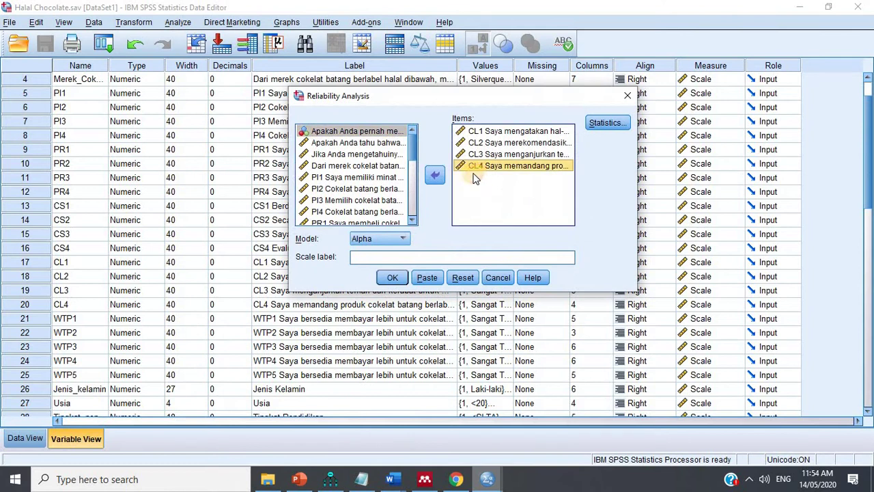
pyautogui.keyDown('shift'); pyautogui.click(478, 129); pyautogui.keyUp('shift')
pyautogui.click(434, 174)
# - Add WTP1 through WTP5 as the reliability analysis items and run the analysis
pyautogui.scroll(-4, 362, 192)
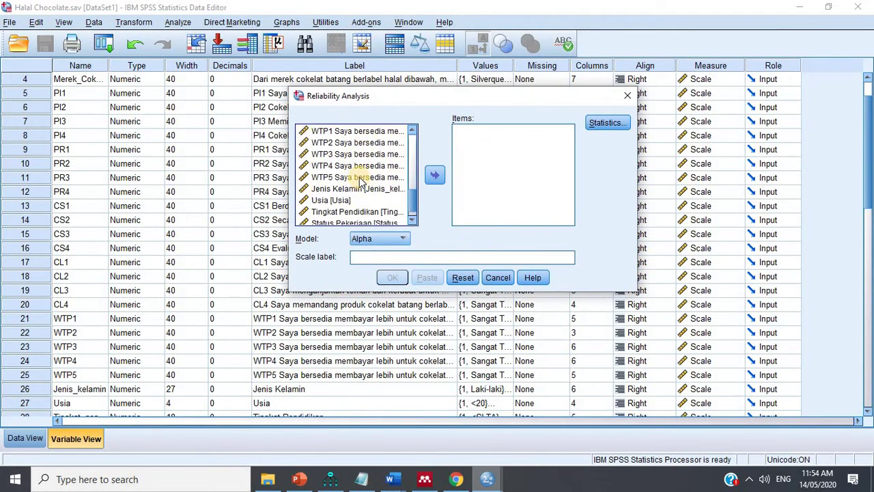
pyautogui.scroll(1, 362, 180)
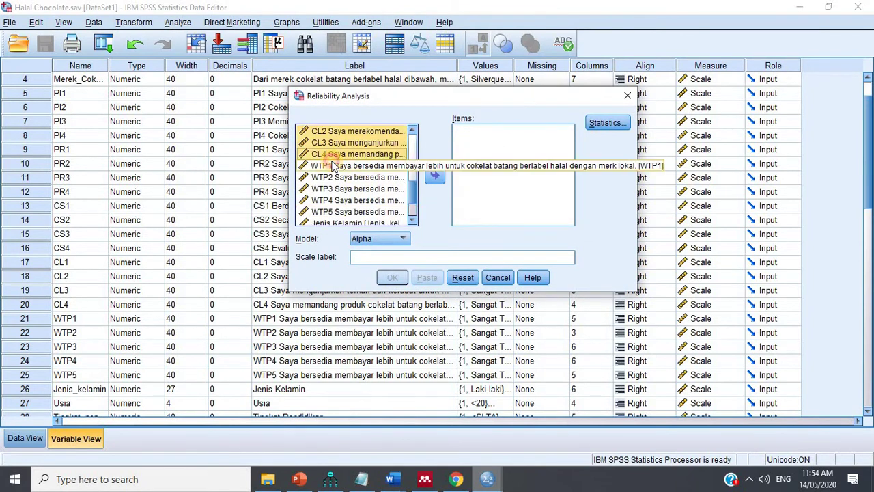
pyautogui.scroll(-1, 342, 164)
pyautogui.click(334, 180)
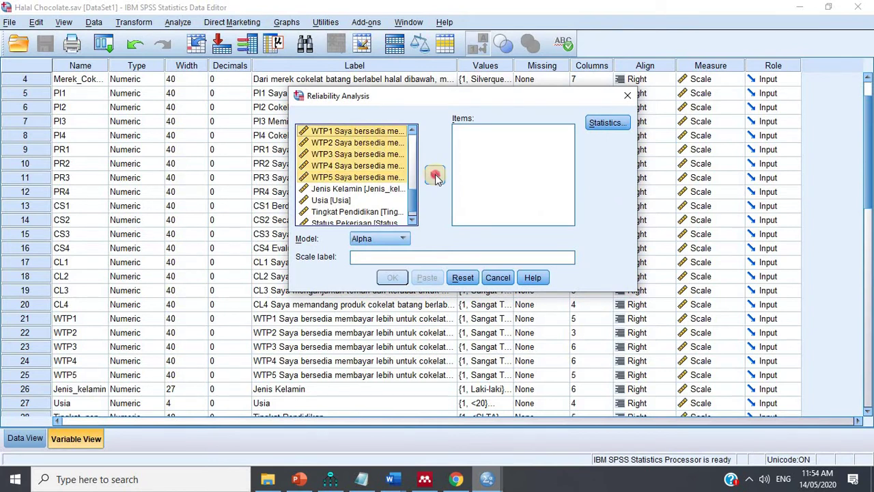
pyautogui.click(435, 175)
pyautogui.click(392, 277)
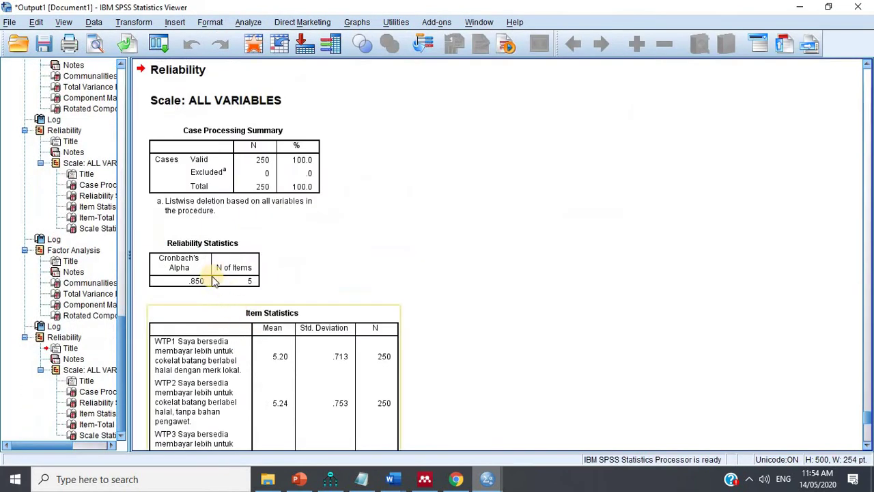
# - Copy the Reliability Statistics table for the WTP items from the SPSS output and paste it below the WTP Component Matrix in Word
pyautogui.click(215, 278)
pyautogui.rightClick(213, 276)
pyautogui.click(243, 300)
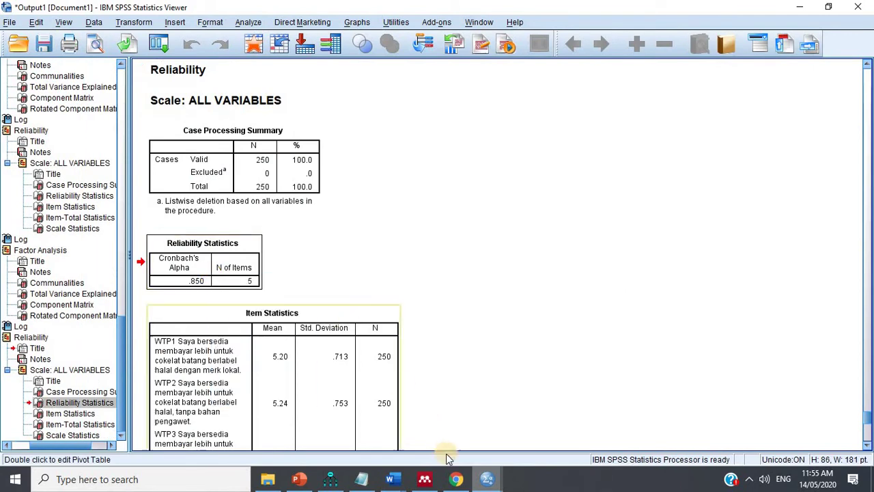
pyautogui.moveTo(390, 479)
pyautogui.click(437, 453)
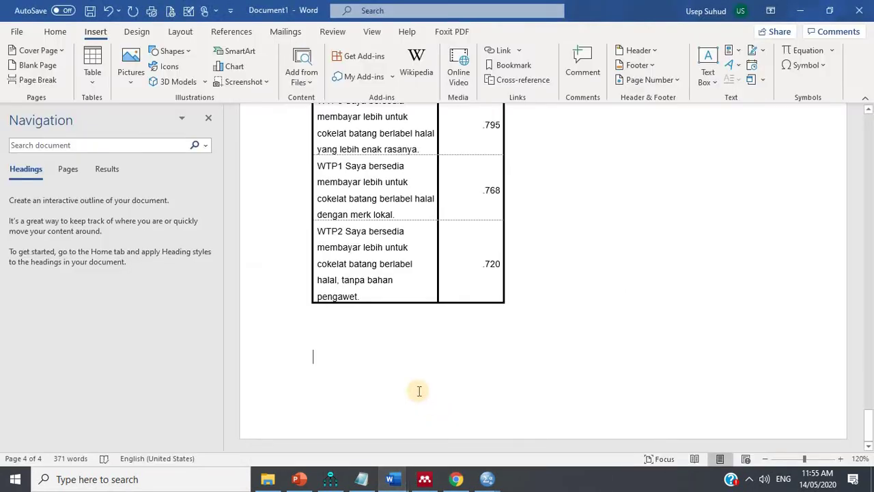
pyautogui.hotkey('ctrl', 'v')
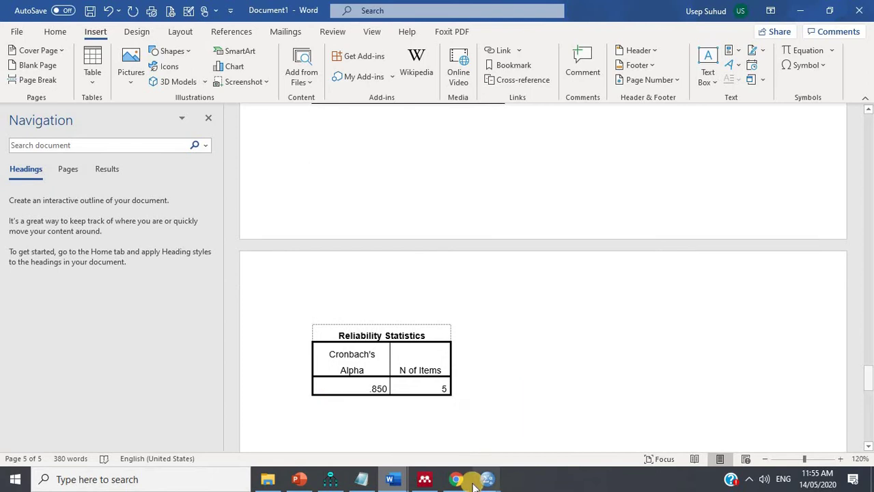
# - Switch to Amos, create a new blank project and draw one latent variable circle near the upper part of the page
pyautogui.click(330, 478)
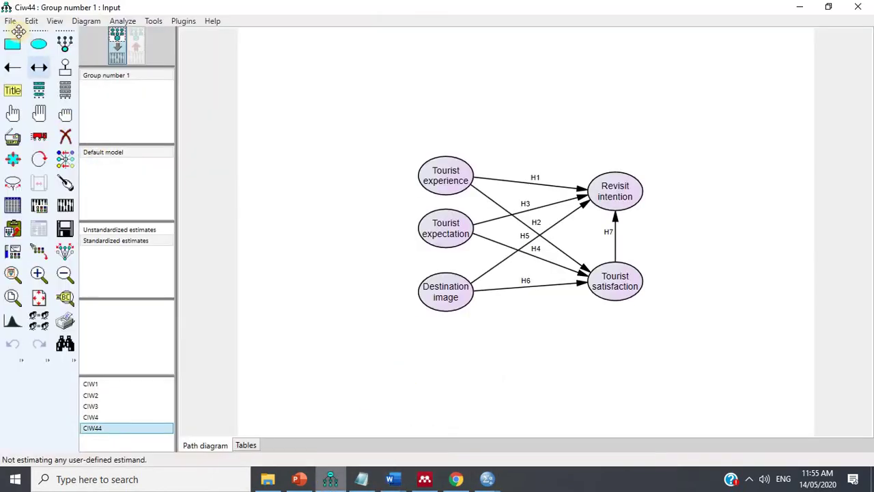
pyautogui.click(11, 25)
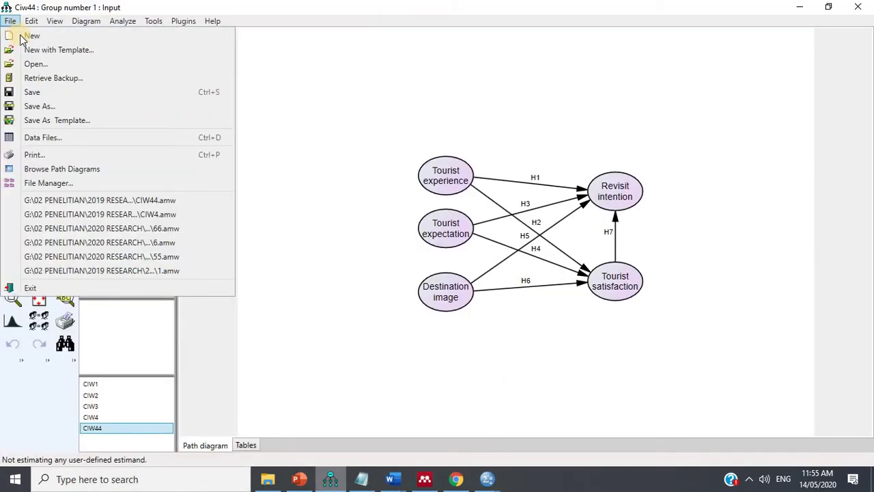
pyautogui.click(24, 33)
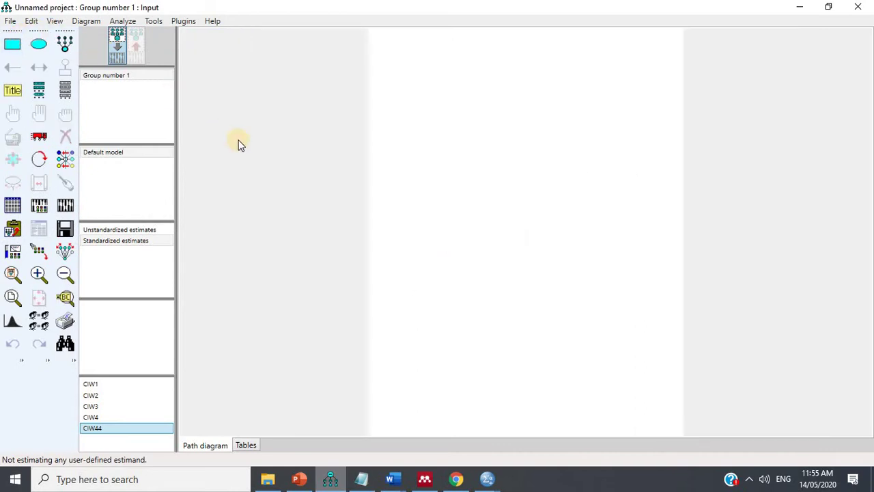
pyautogui.click(65, 44)
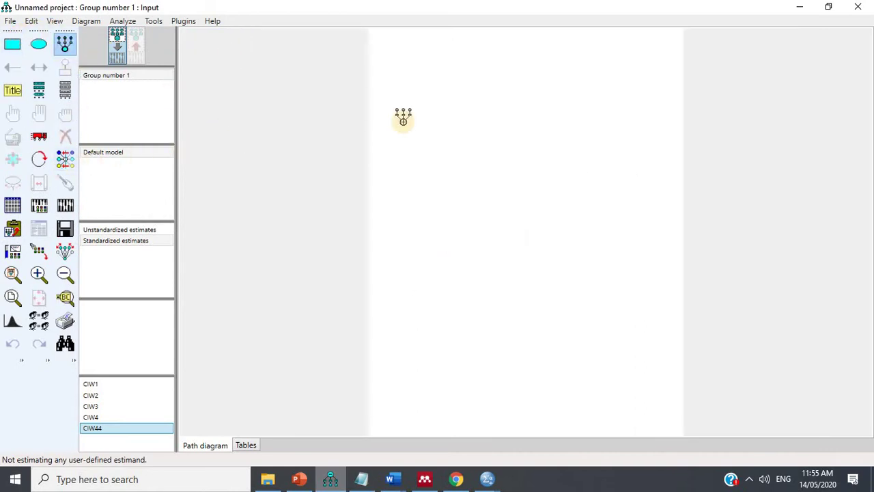
pyautogui.click(437, 132)
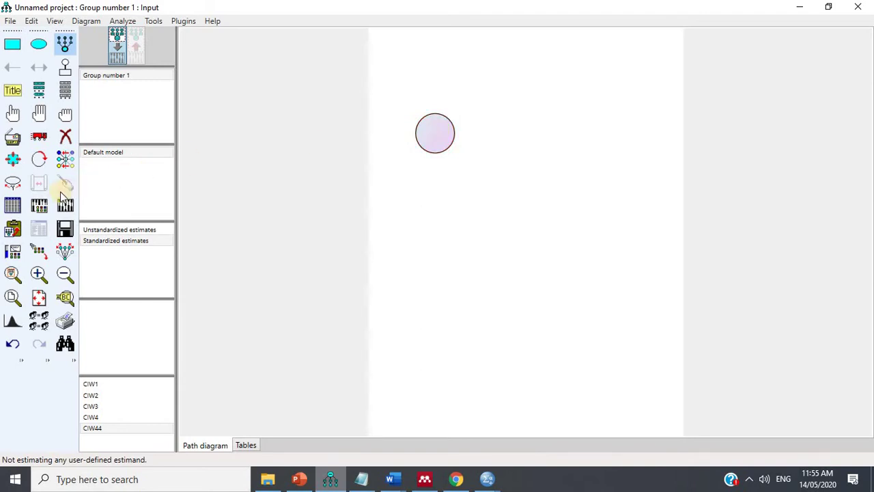
# - Assign the Halal Chocolate SPSS file from 02 PENELITIAN, 2020 RESEARCH, STUDENTS as the data file for Group number 1
pyautogui.click(19, 200)
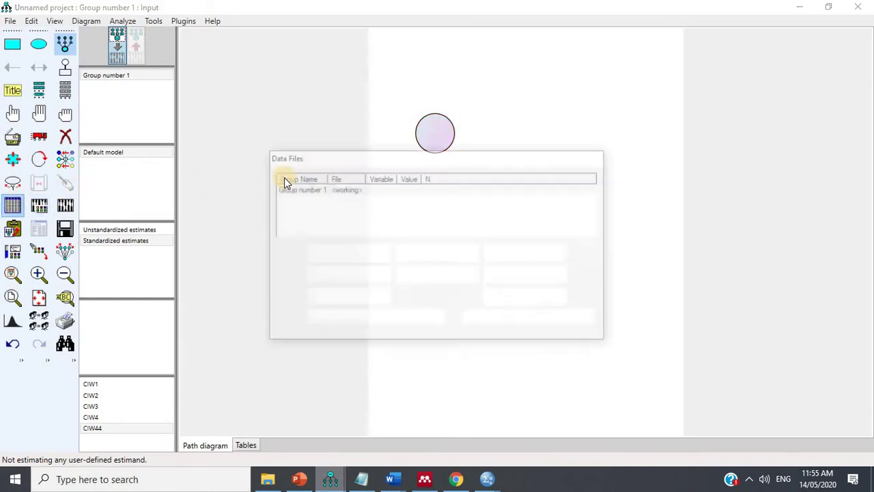
pyautogui.click(344, 257)
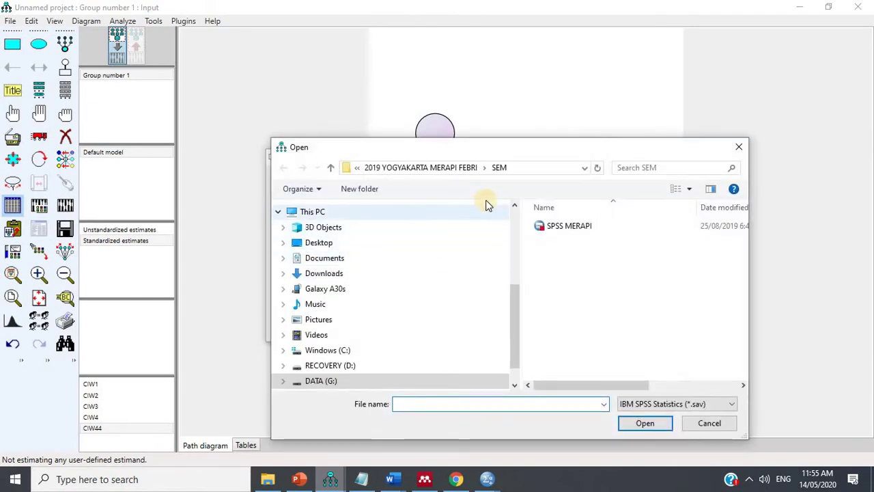
pyautogui.click(394, 171)
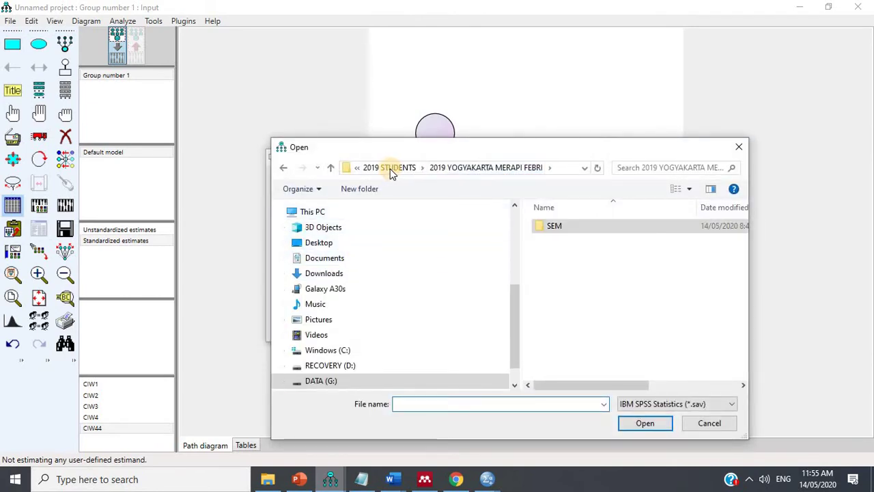
pyautogui.click(389, 168)
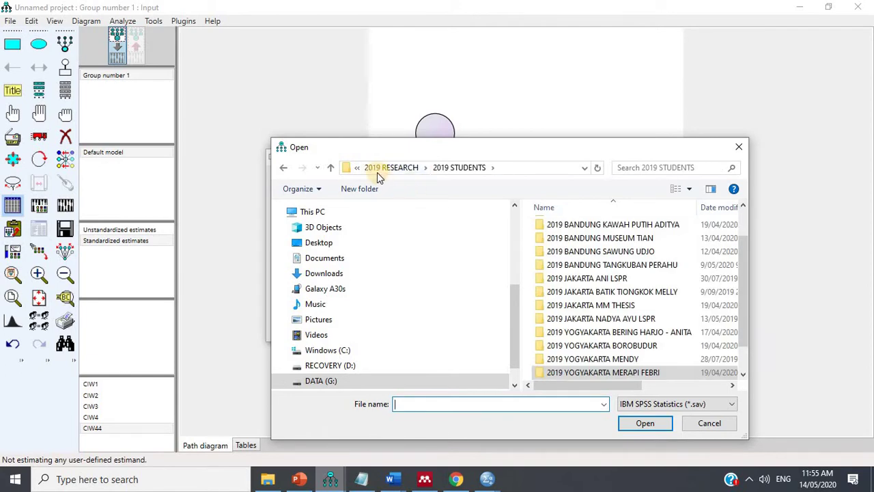
pyautogui.click(379, 172)
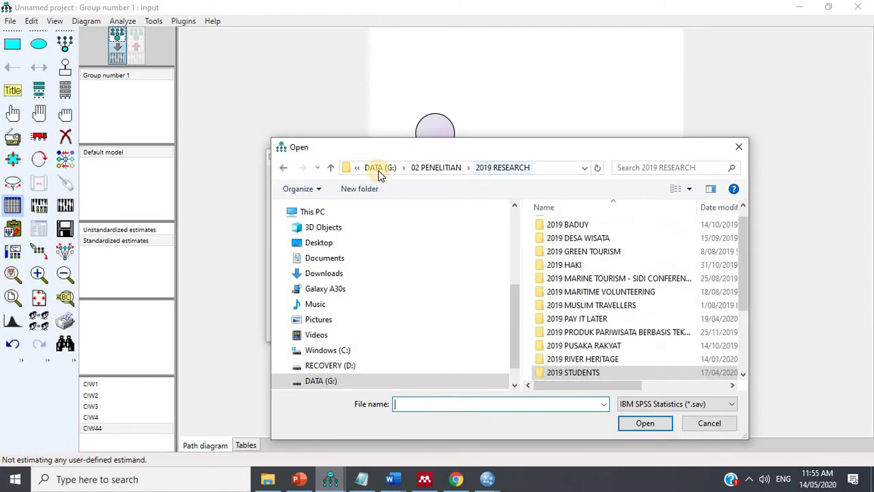
pyautogui.click(437, 172)
pyautogui.doubleClick(575, 370)
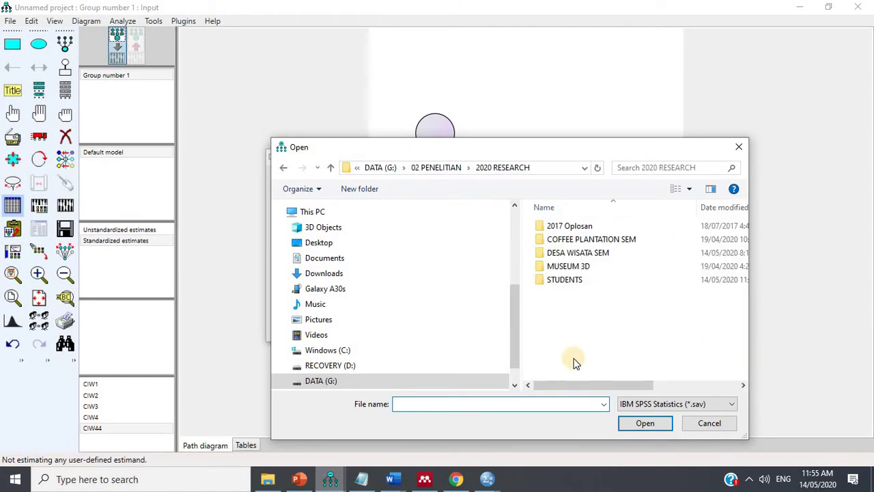
pyautogui.click(571, 282)
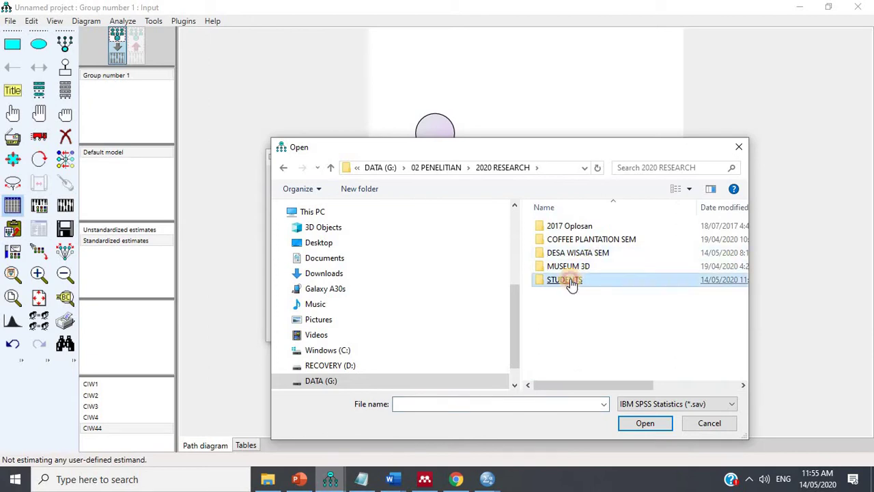
pyautogui.doubleClick(571, 282)
pyautogui.click(575, 239)
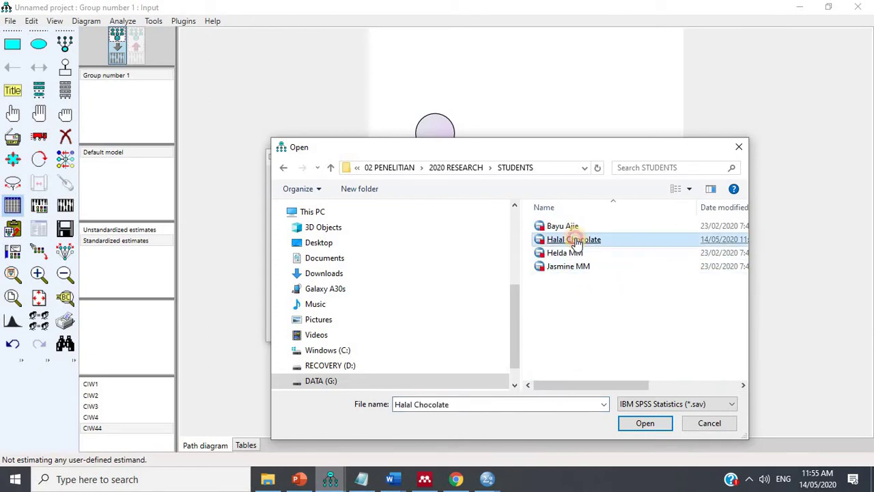
pyautogui.doubleClick(575, 239)
pyautogui.click(345, 301)
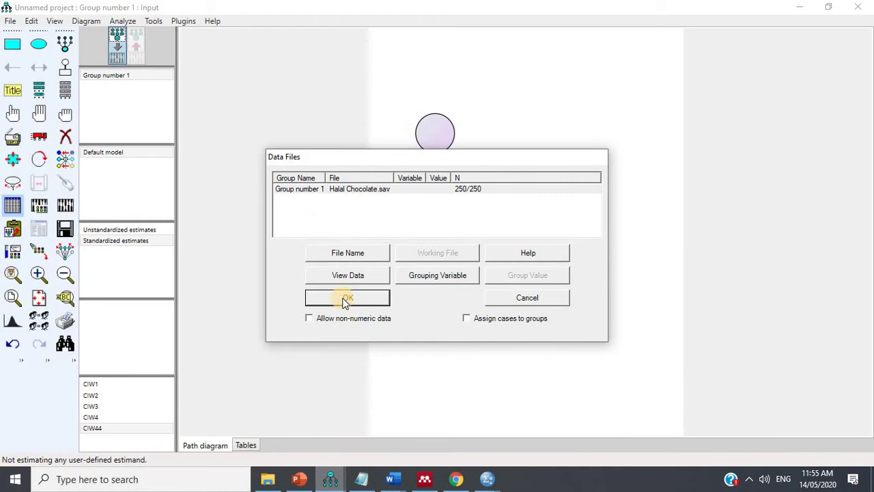
# - Start saving the Amos project as a new file and browse to the folder 02 PENELITIAN, 2020 RESEARCH, STUDENTS
pyautogui.click(10, 21)
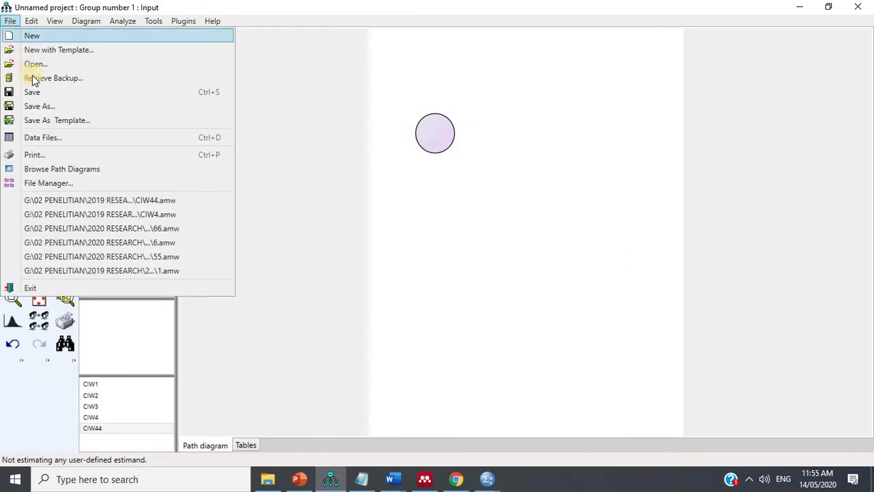
pyautogui.click(47, 106)
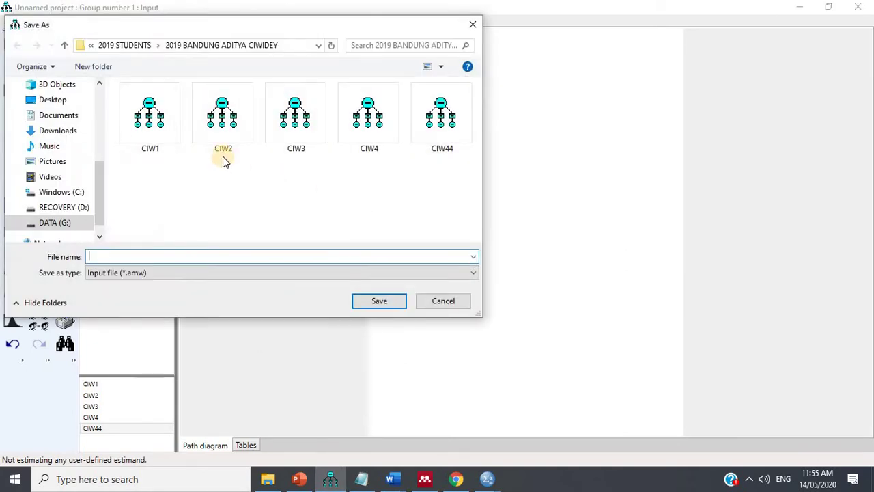
pyautogui.click(123, 46)
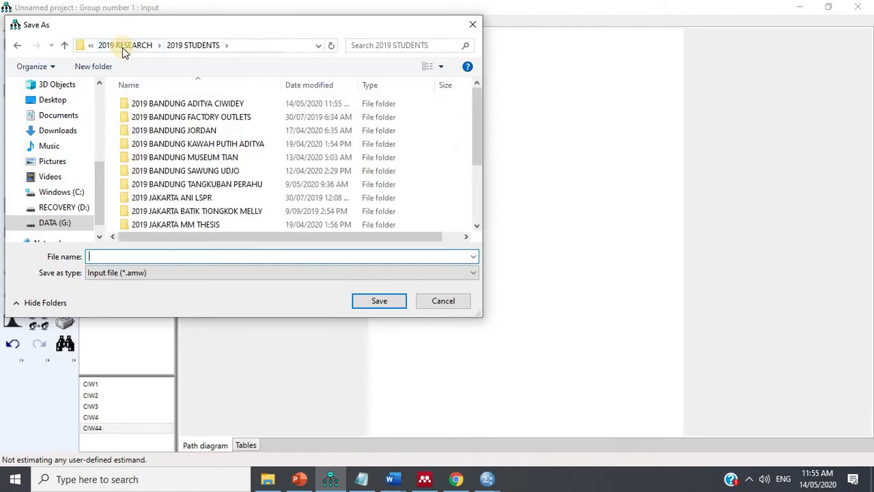
pyautogui.click(122, 46)
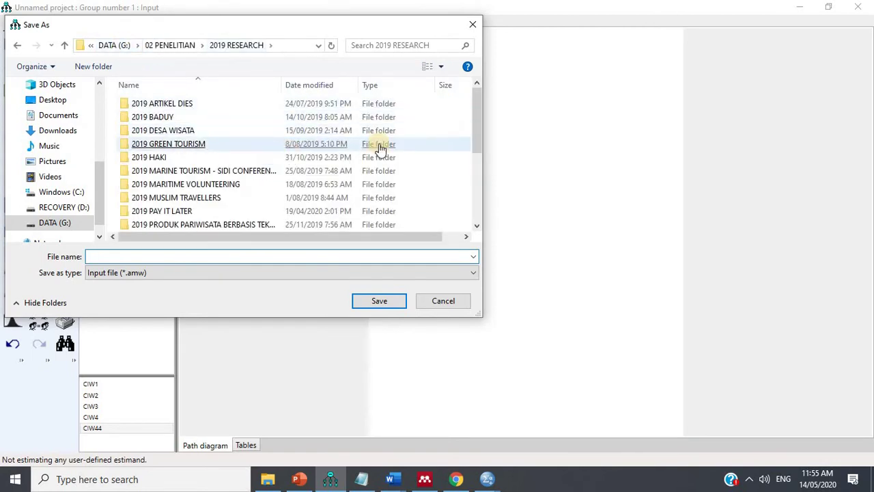
pyautogui.scroll(-3, 478, 136)
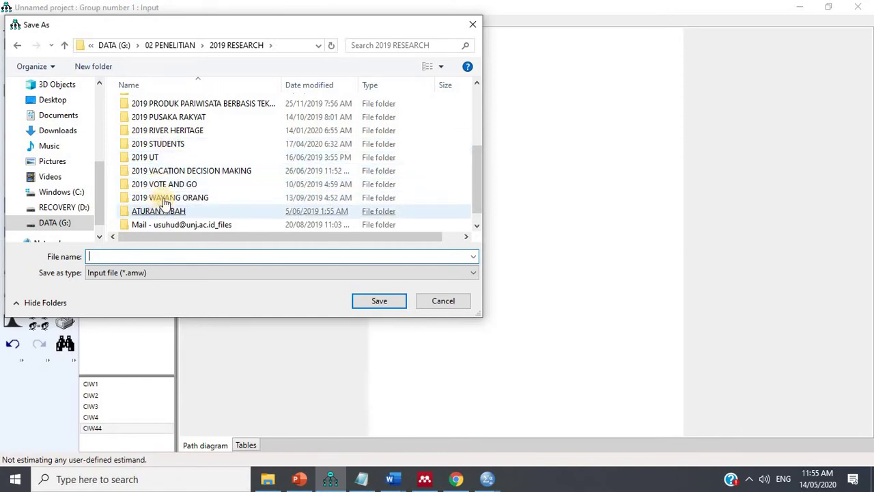
pyautogui.click(161, 45)
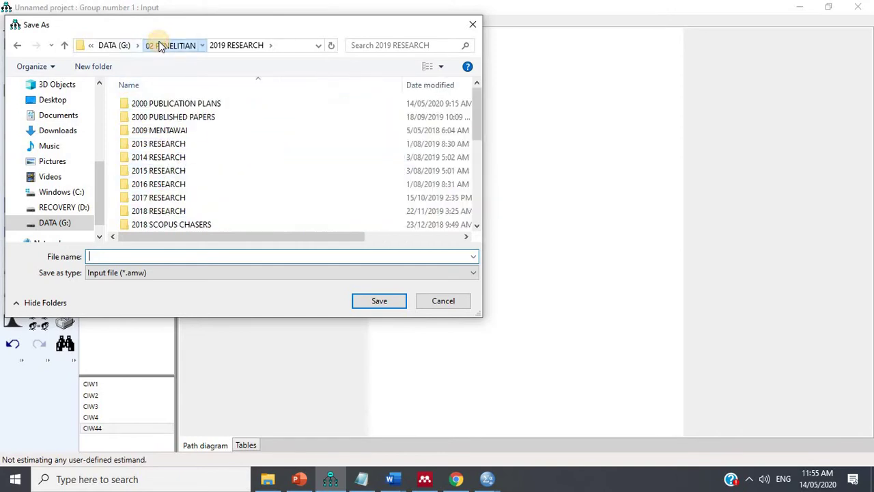
pyautogui.scroll(-1, 156, 183)
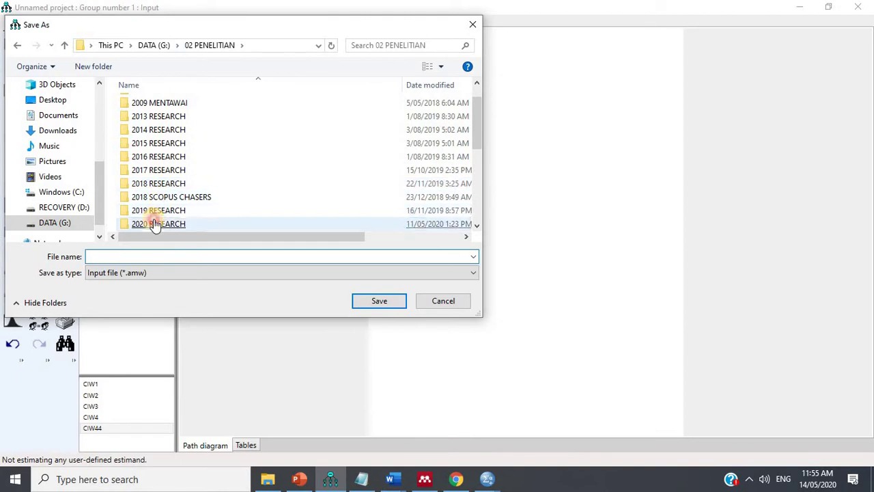
pyautogui.doubleClick(153, 220)
pyautogui.doubleClick(157, 157)
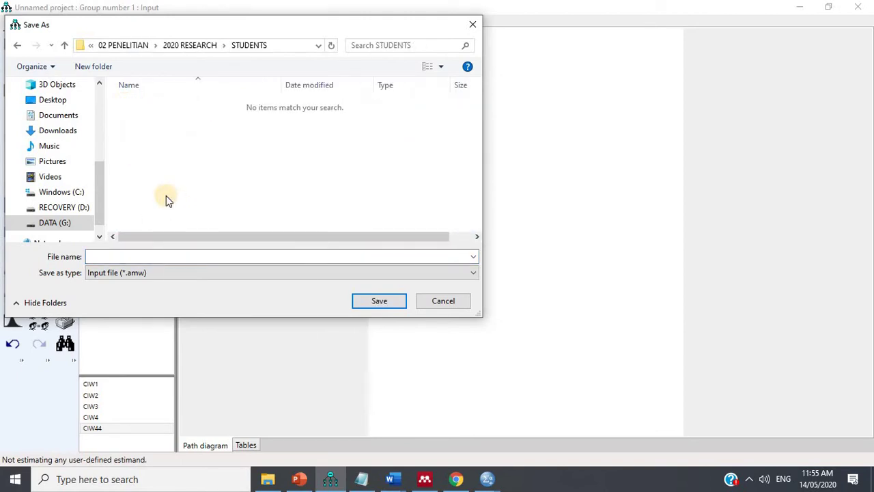
# - Create a new folder named HALAL CHOCOLATE inside STUDENTS
pyautogui.rightClick(166, 195)
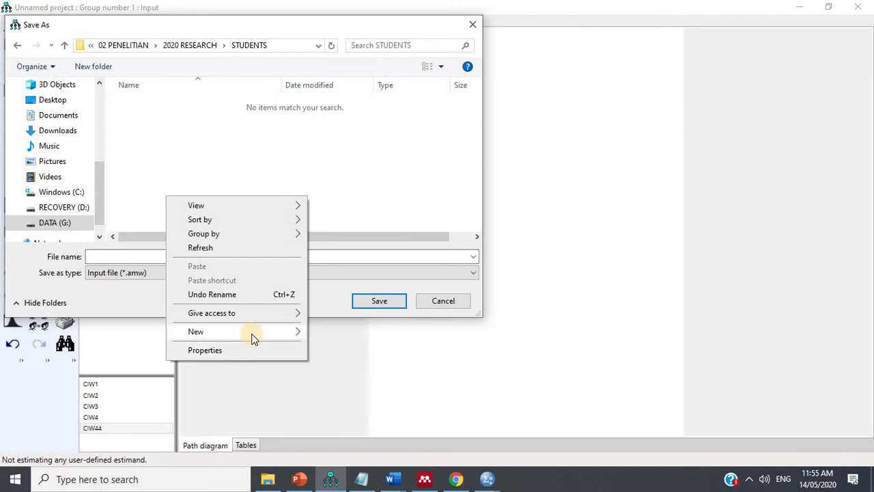
pyautogui.moveTo(253, 338)
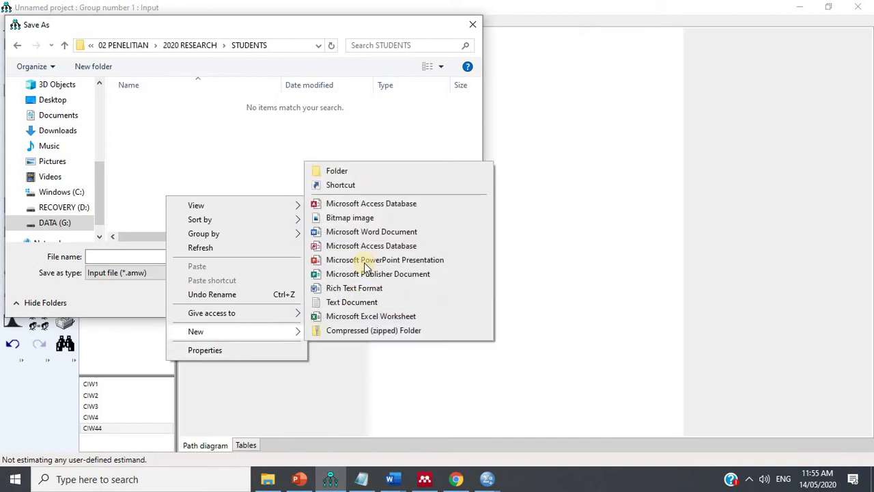
pyautogui.click(367, 169)
pyautogui.write('HALAL CHOCOLATE')
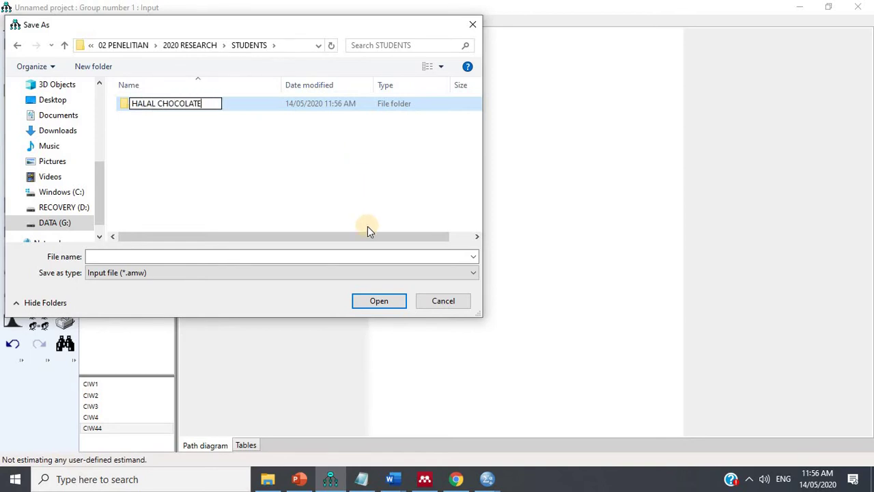
pyautogui.click(377, 301)
pyautogui.click(209, 162)
# - Save the Amos project as 1 in the HALAL CHOCOLATE folder
pyautogui.click(182, 104)
pyautogui.doubleClick(183, 104)
pyautogui.click(154, 254)
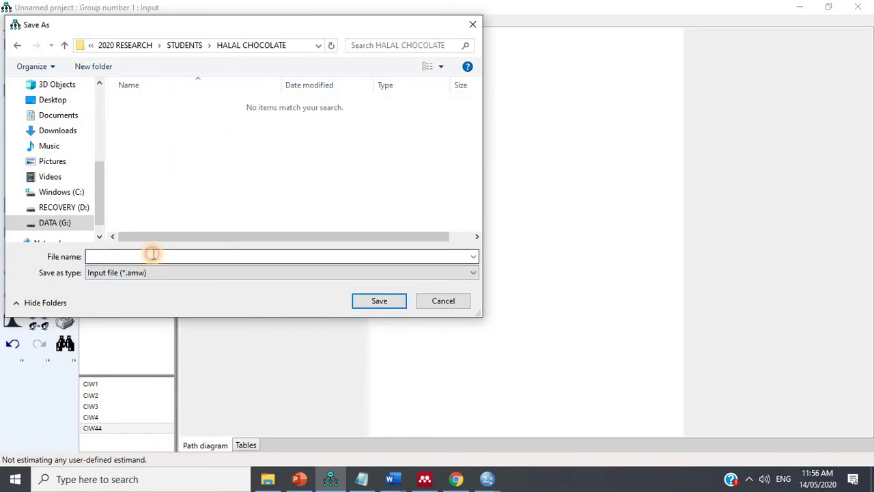
pyautogui.write('1')
pyautogui.click(379, 301)
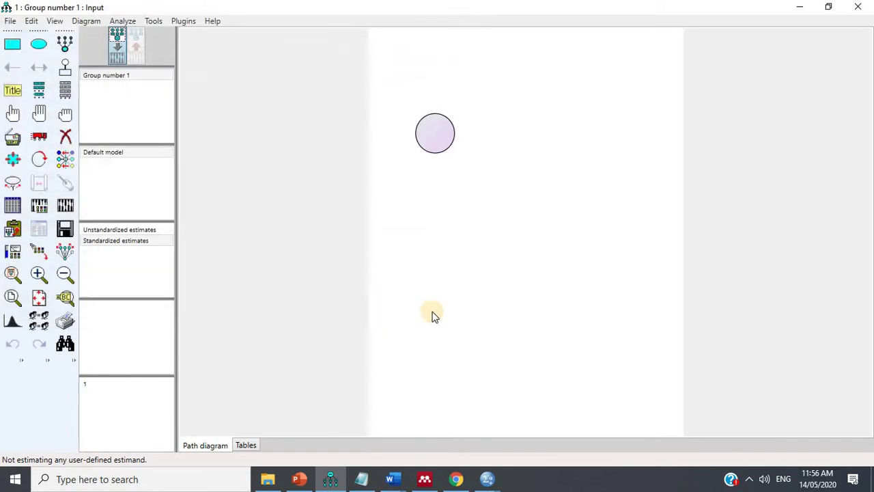
# - Switch to the Word document holding the collected SPSS tables and return to the PI Component Matrix on the first page
pyautogui.moveTo(487, 480)
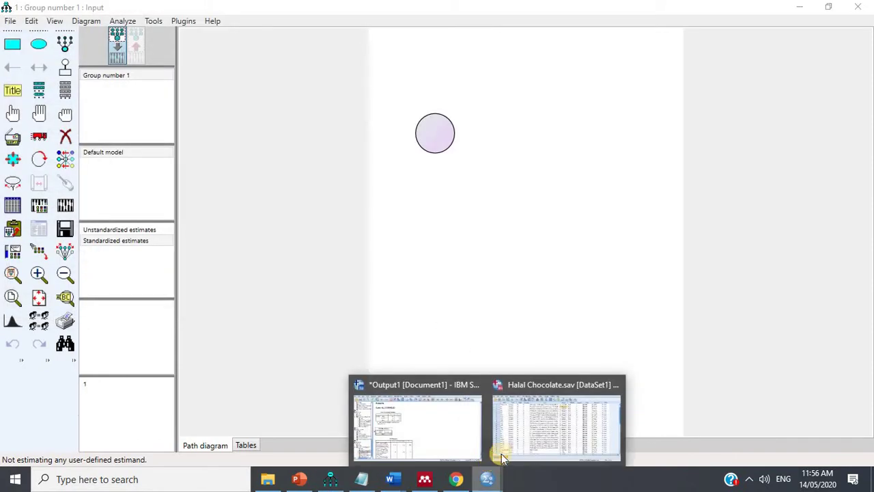
pyautogui.click(439, 437)
pyautogui.moveTo(390, 478)
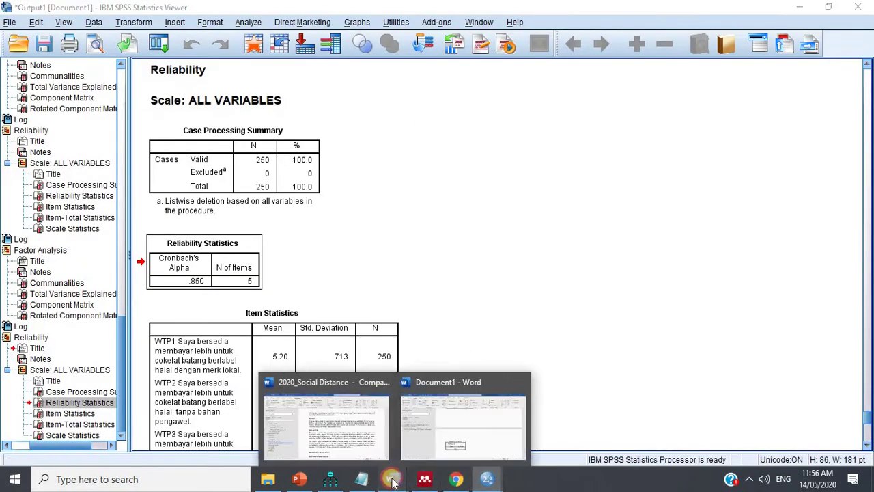
pyautogui.click(455, 409)
pyautogui.hotkey('ctrl', 'v')
pyautogui.scroll(12, 403, 319)
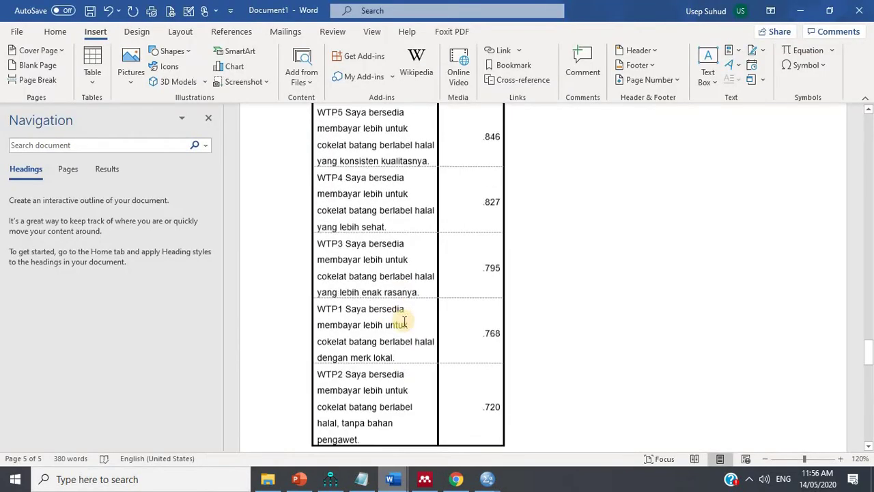
pyautogui.scroll(20, 404, 321)
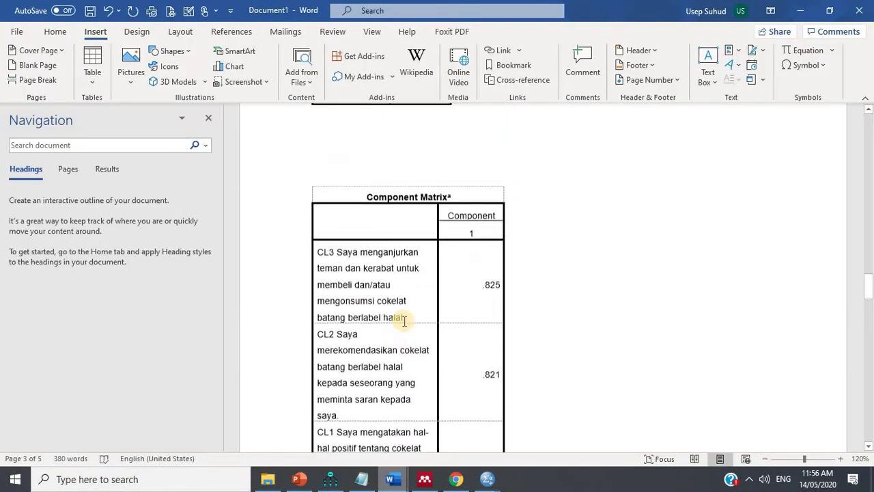
pyautogui.scroll(20, 404, 321)
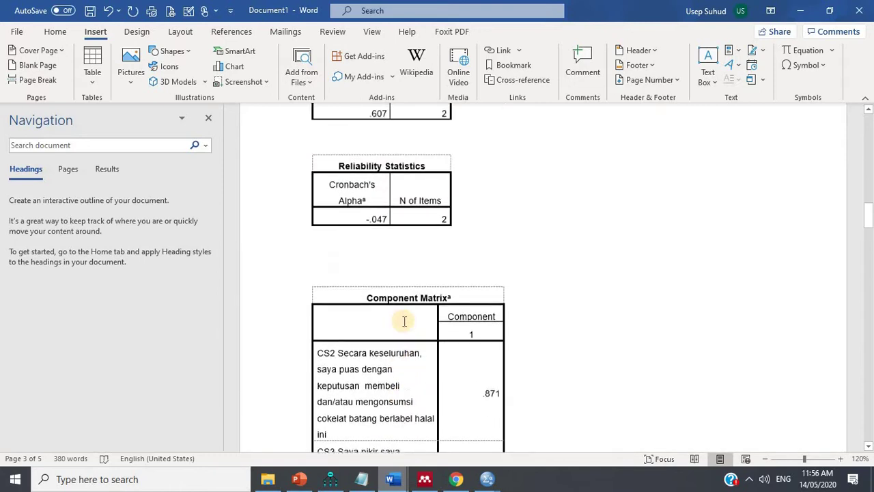
pyautogui.scroll(20, 404, 321)
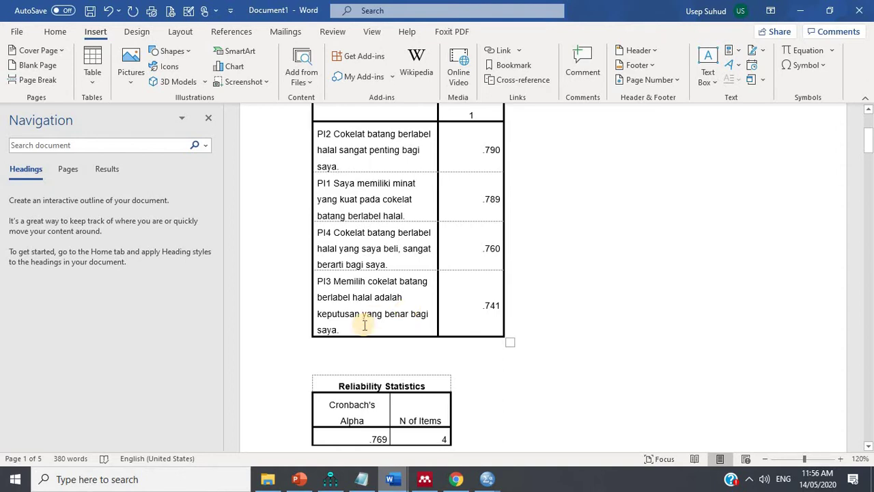
# - Examine the PI Reliability Statistics, then the PR Pattern Matrix and its two Reliability Statistics tables
pyautogui.scroll(-2, 364, 325)
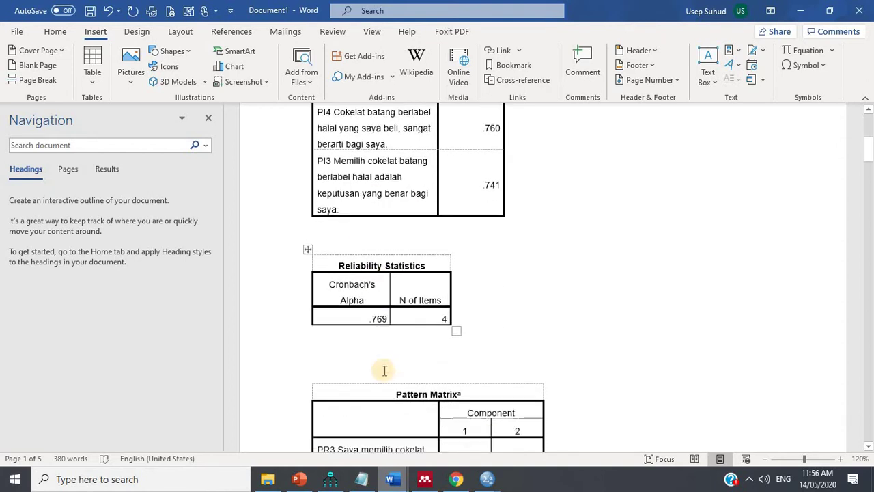
pyautogui.scroll(-3, 384, 370)
pyautogui.scroll(-1, 385, 369)
pyautogui.scroll(-5, 385, 370)
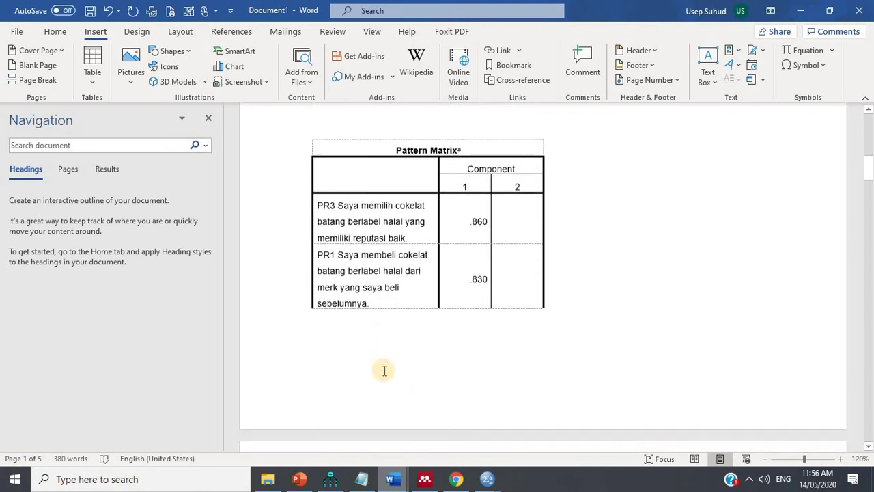
pyautogui.scroll(-1, 384, 370)
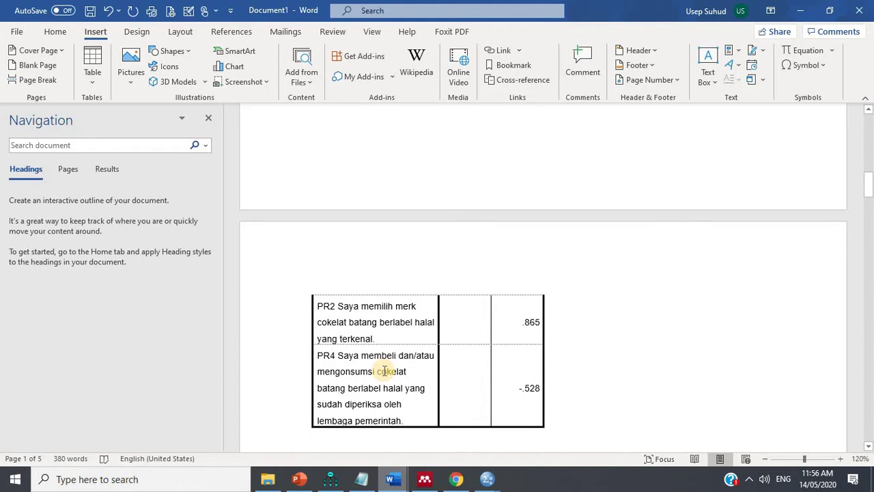
pyautogui.scroll(-5, 385, 370)
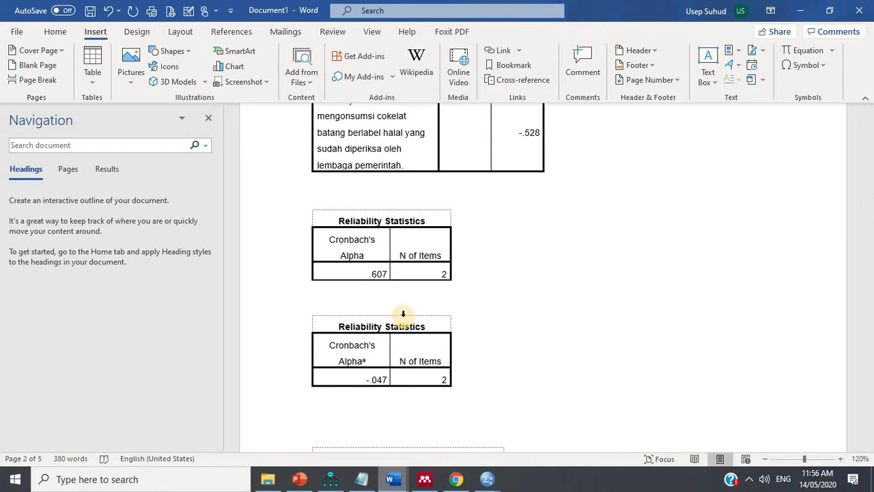
pyautogui.scroll(-3, 455, 341)
# - Review the Component Matrix and Reliability Statistics tables for the CS, CL and WTP items
pyautogui.scroll(-3, 455, 338)
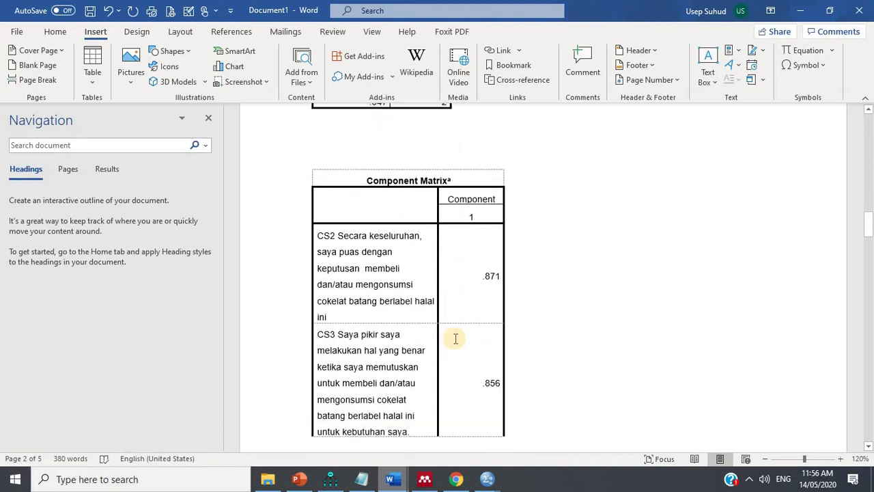
pyautogui.scroll(-1, 455, 338)
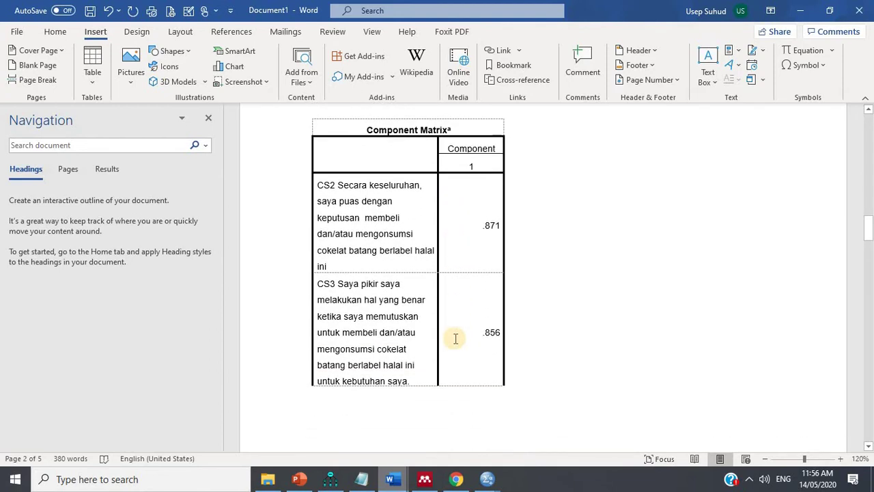
pyautogui.scroll(-3, 455, 338)
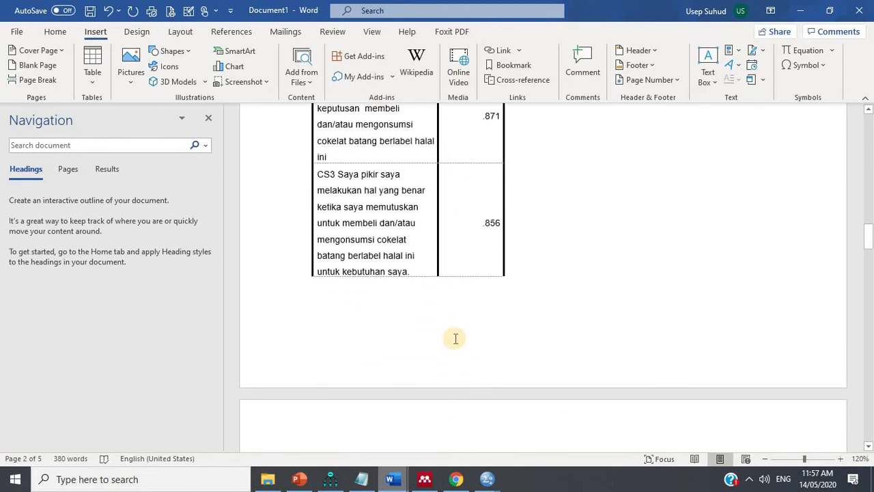
pyautogui.scroll(-6, 455, 338)
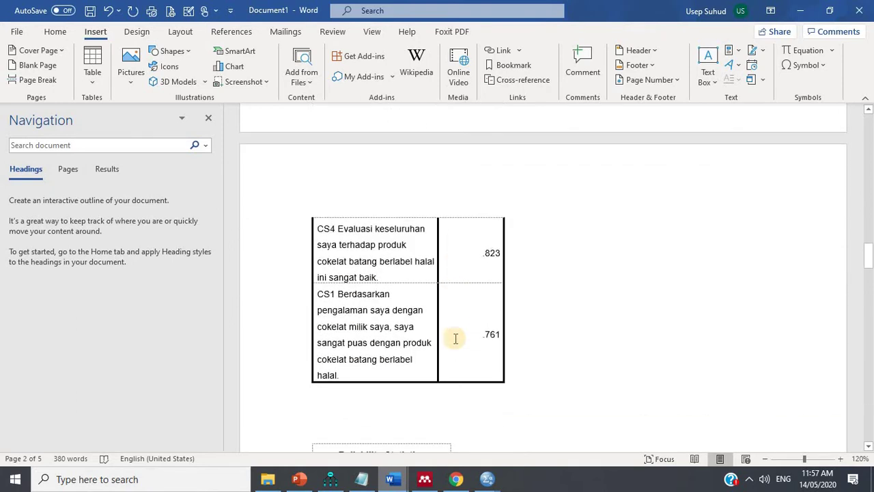
pyautogui.scroll(-4, 453, 332)
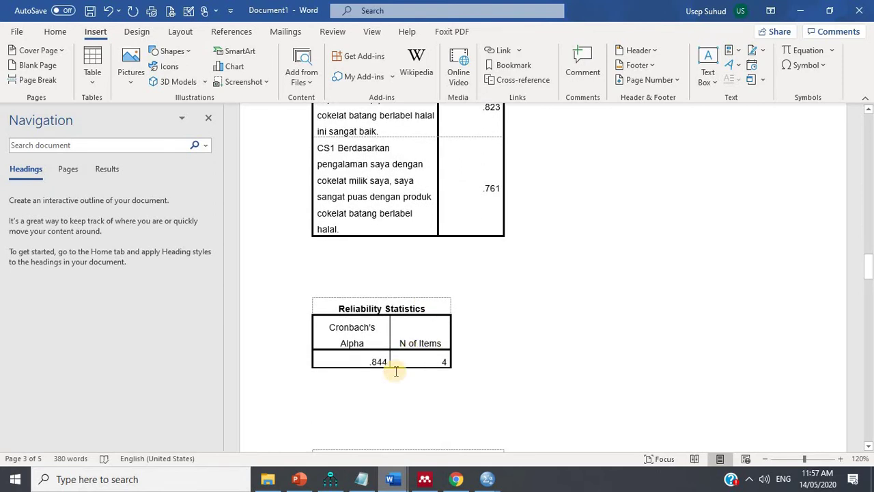
pyautogui.scroll(-3, 396, 370)
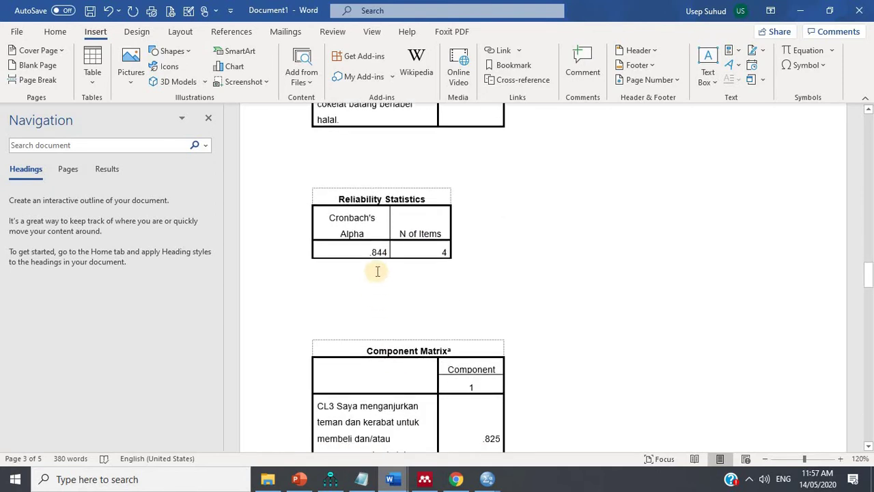
pyautogui.scroll(-6, 377, 271)
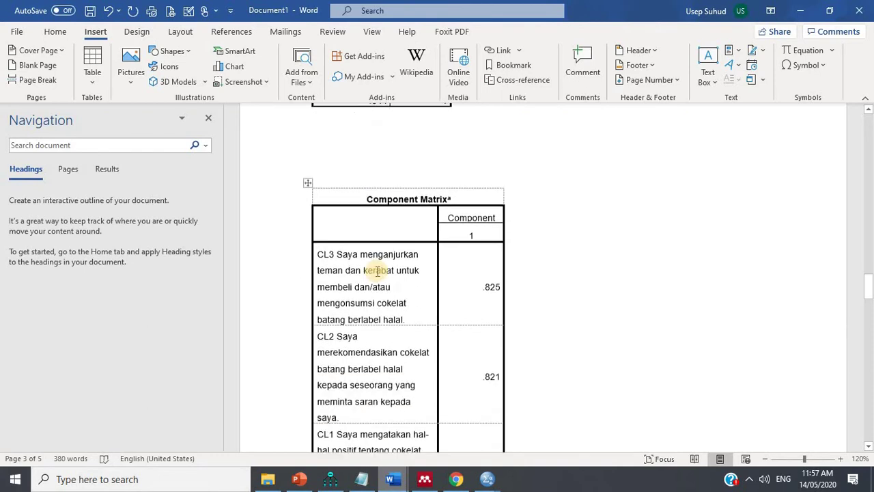
pyautogui.scroll(-1, 377, 272)
pyautogui.scroll(-7, 377, 271)
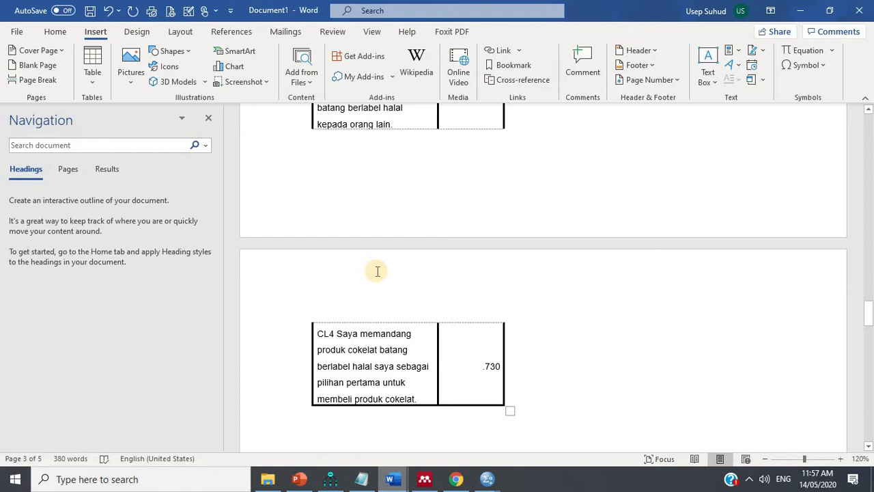
pyautogui.scroll(-5, 437, 294)
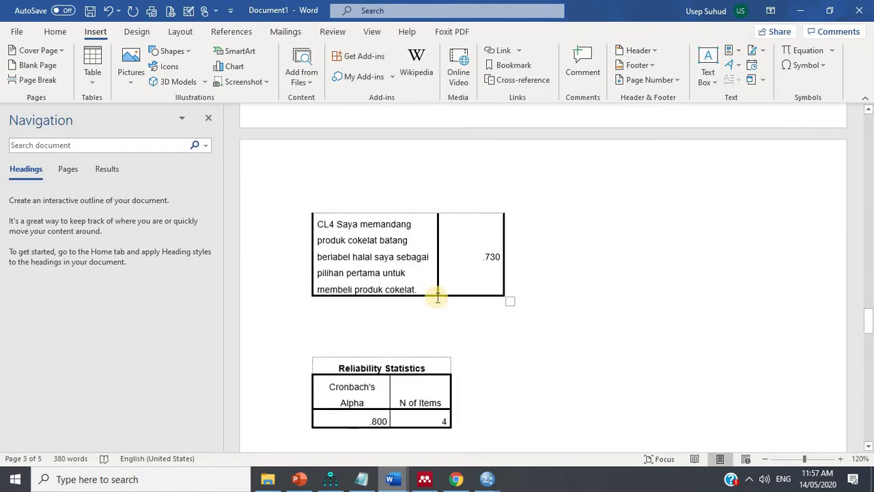
pyautogui.scroll(-8, 381, 360)
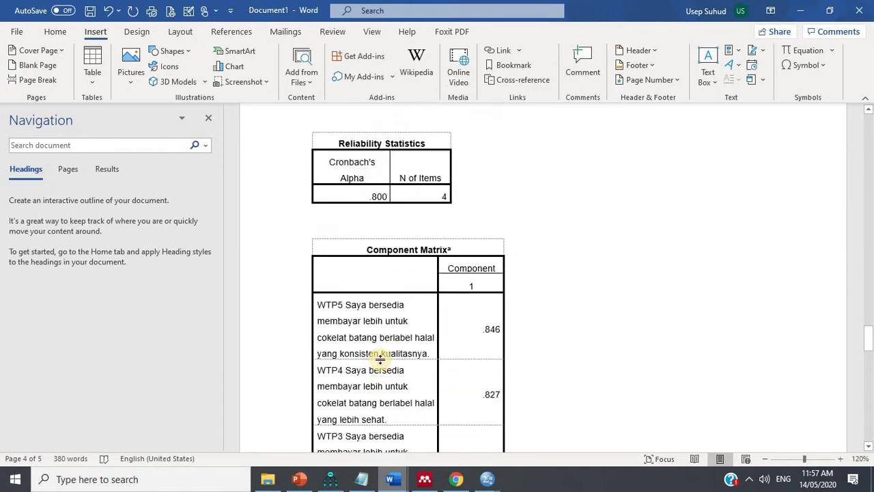
pyautogui.scroll(-10, 381, 360)
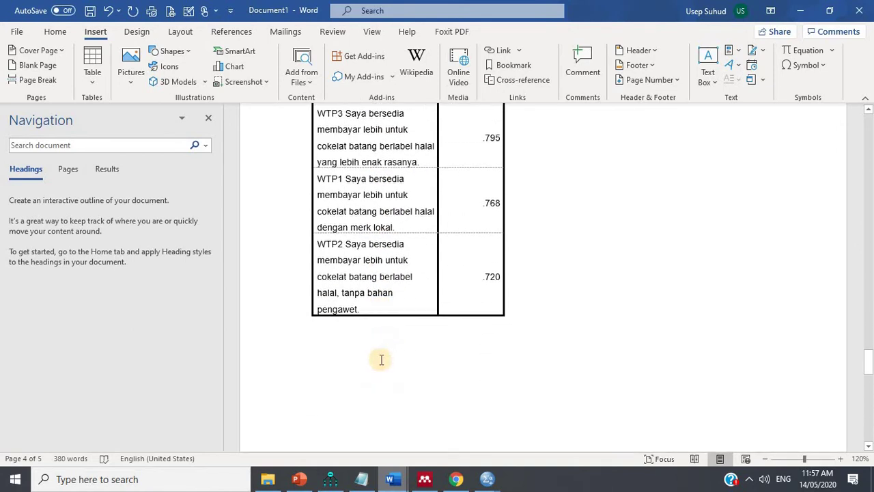
pyautogui.scroll(-1, 381, 360)
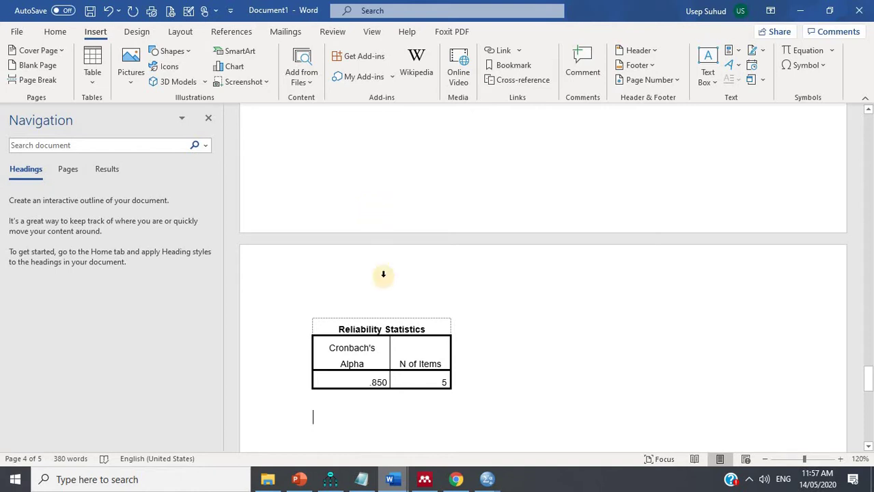
# - Switch to Amos Graphics and add four indicators with error terms to the existing latent variable
pyautogui.click(362, 479)
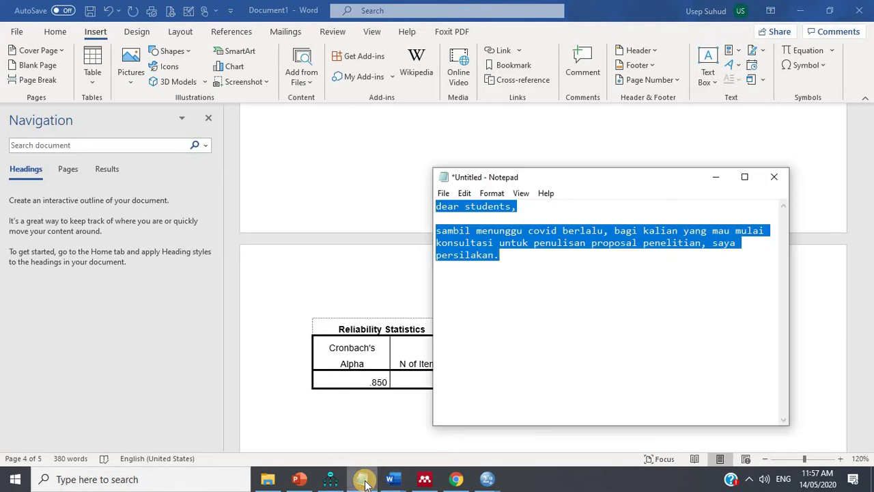
pyautogui.click(330, 478)
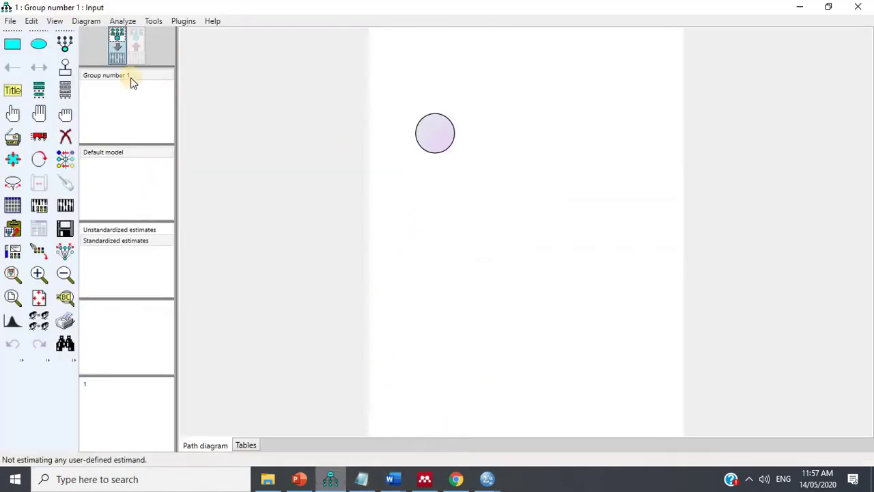
pyautogui.click(68, 45)
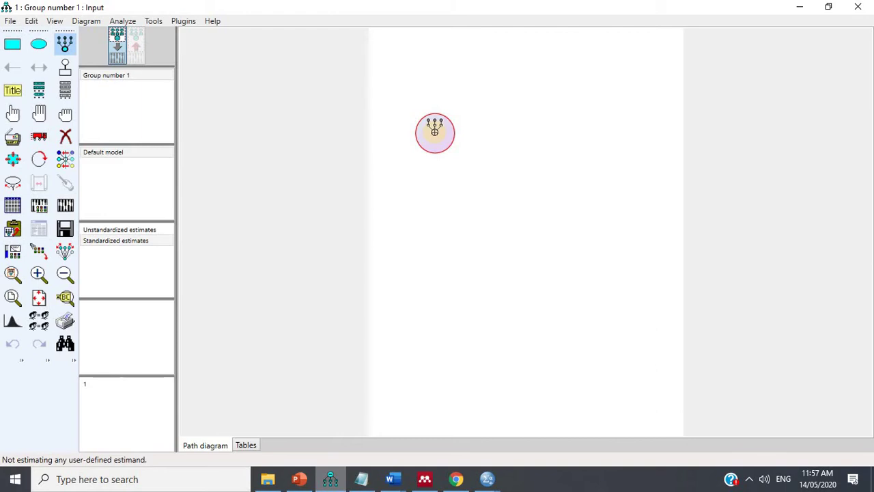
pyautogui.click(434, 131)
pyautogui.click(435, 132)
pyautogui.click(434, 132)
pyautogui.click(434, 132)
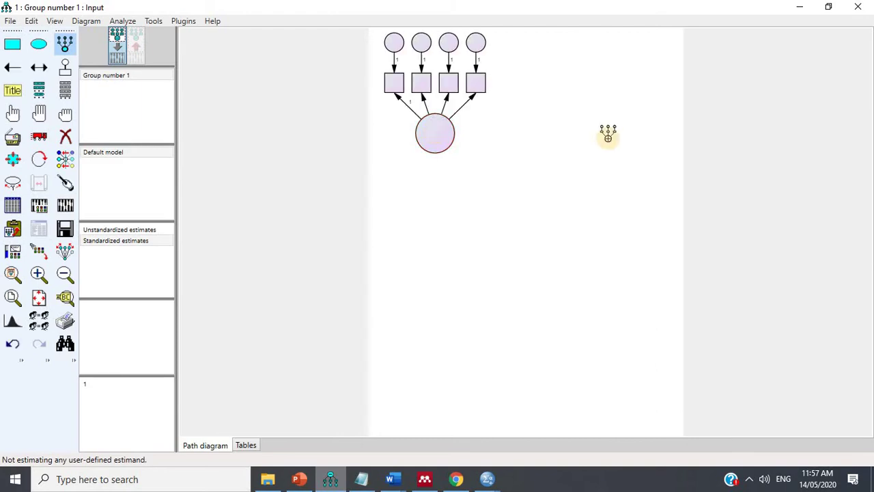
# - Draw a second latent variable to the right of the first and give it four indicators with error terms
pyautogui.moveTo(594, 136); pyautogui.dragTo(613, 157)
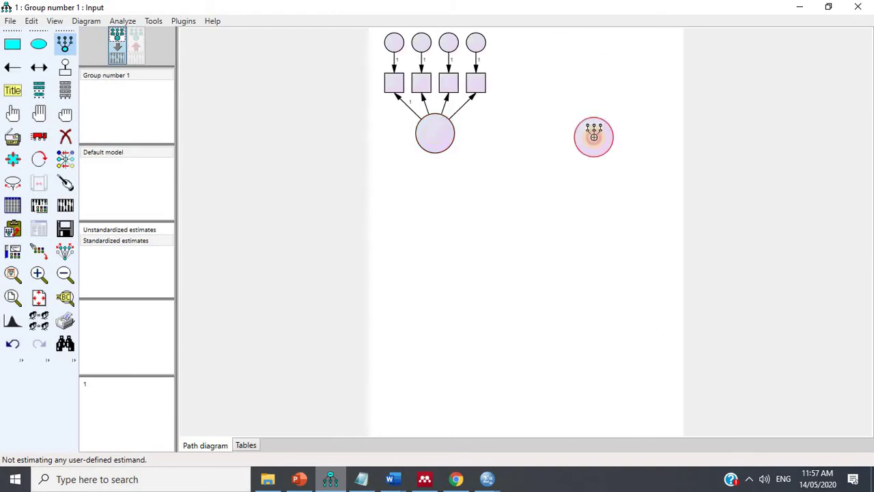
pyautogui.click(594, 136)
pyautogui.click(594, 136)
pyautogui.click(594, 136)
pyautogui.click(595, 136)
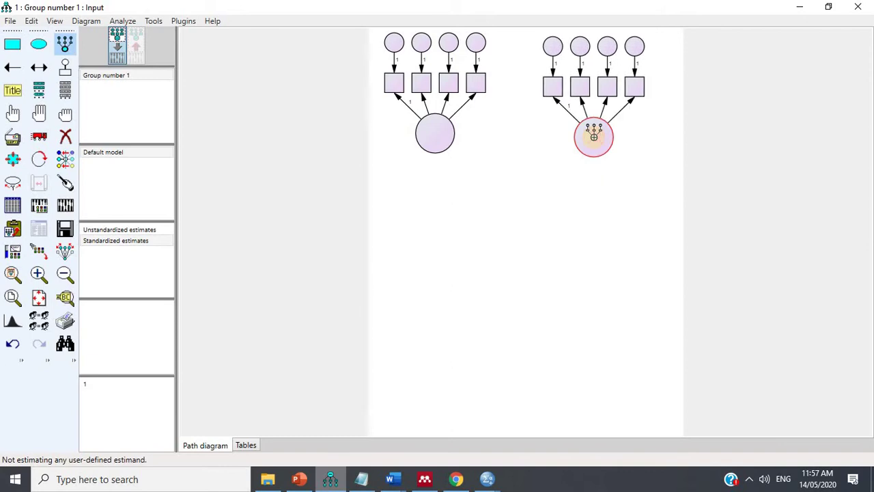
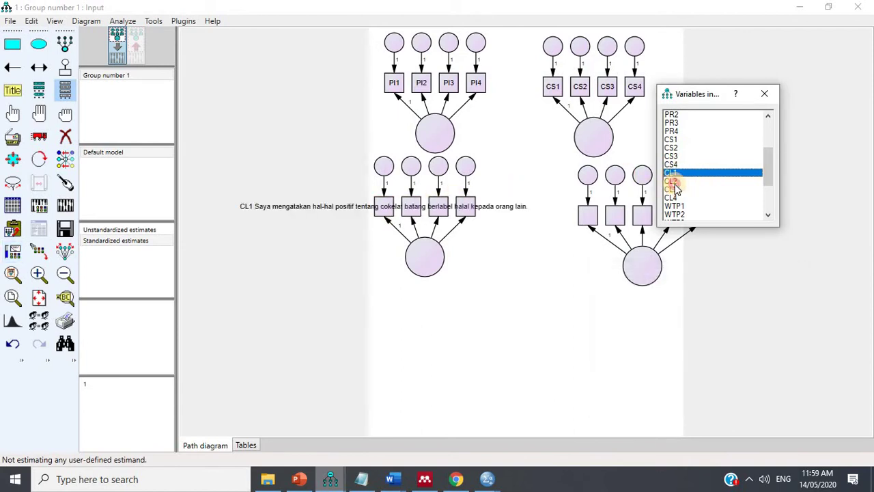
# - Assign the dataset variables CL2, CL3 and CL4 to the second, third and fourth indicators of the lower-left latent variable
pyautogui.moveTo(675, 181); pyautogui.dragTo(415, 205)
pyautogui.moveTo(672, 189); pyautogui.dragTo(444, 207)
pyautogui.moveTo(672, 197); pyautogui.dragTo(467, 199)
# - Clear the variable labels of indicators CL4 and CL3 in their object properties
pyautogui.doubleClick(467, 199)
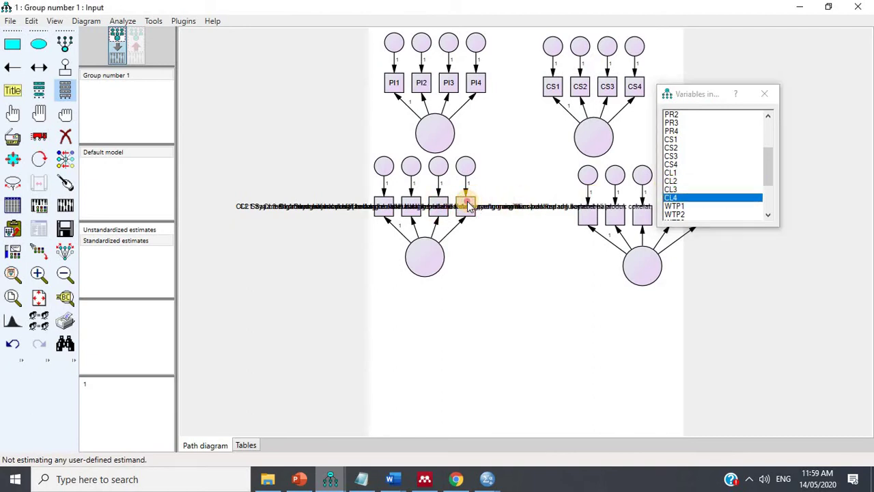
pyautogui.moveTo(719, 391); pyautogui.dragTo(531, 358)
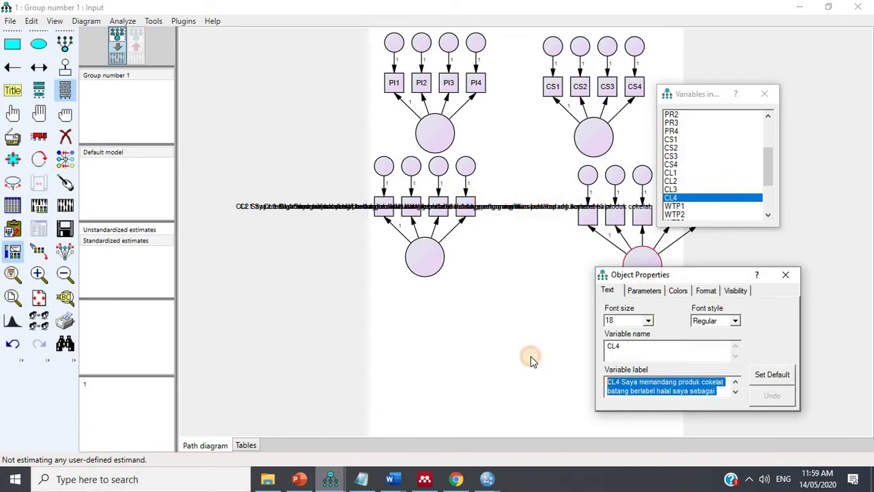
pyautogui.press('BackSpace')
pyautogui.moveTo(653, 393); pyautogui.dragTo(527, 356)
pyautogui.press('BackSpace')
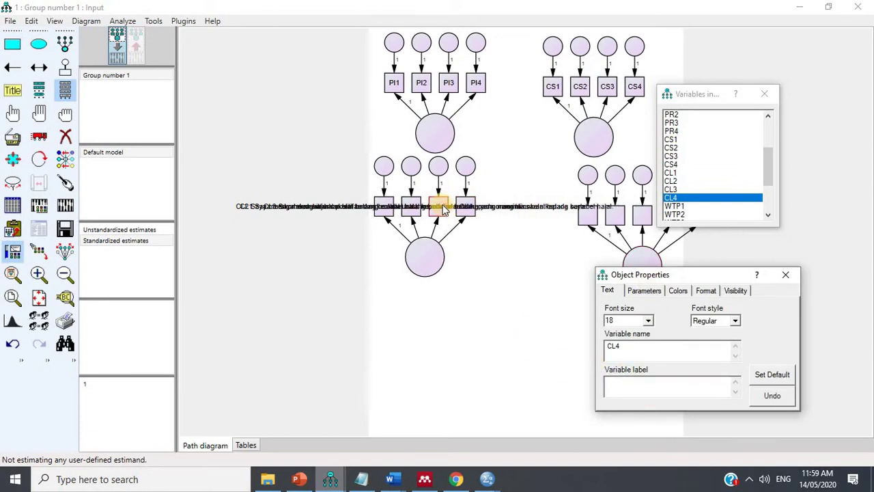
pyautogui.click(440, 206)
pyautogui.moveTo(698, 387); pyautogui.dragTo(581, 365)
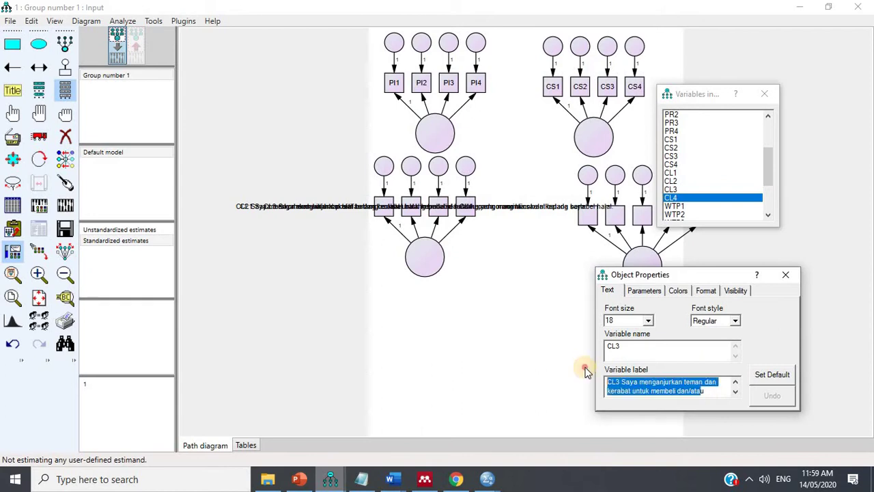
pyautogui.press('BackSpace')
pyautogui.moveTo(669, 389); pyautogui.dragTo(552, 364)
pyautogui.press('BackSpace')
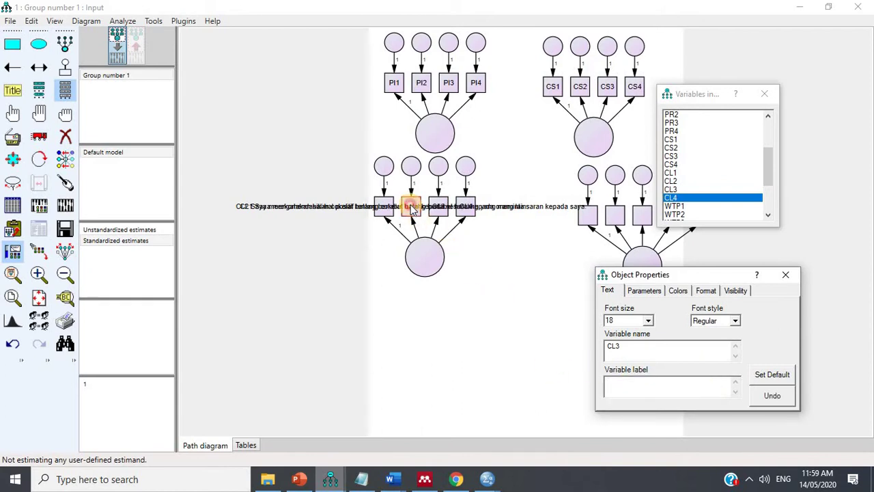
# - Clear the variable labels of indicators CL2 and CL1
pyautogui.click(412, 209)
pyautogui.moveTo(698, 390); pyautogui.dragTo(532, 367)
pyautogui.press('BackSpace')
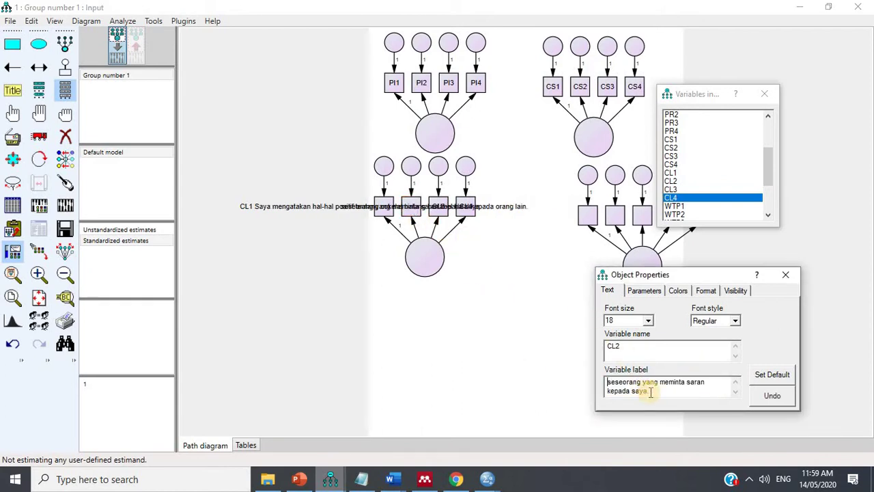
pyautogui.moveTo(628, 388); pyautogui.dragTo(513, 363)
pyautogui.press('BackSpace')
pyautogui.click(390, 211)
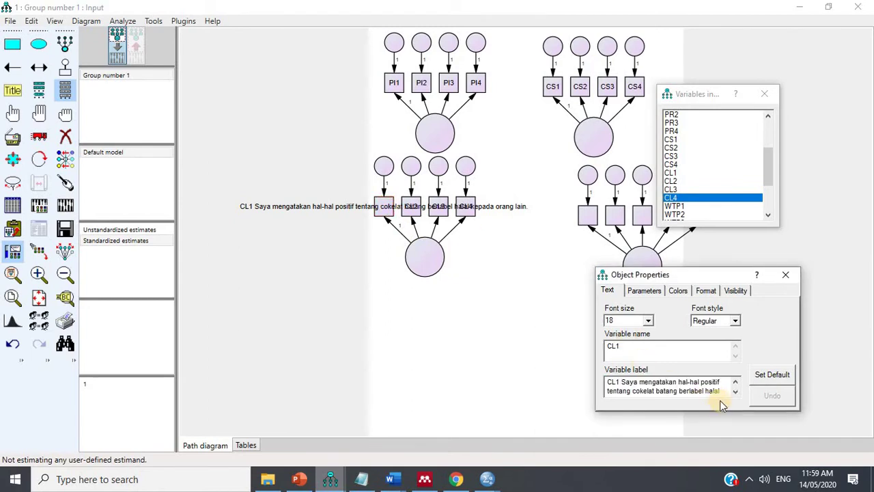
pyautogui.moveTo(720, 395); pyautogui.dragTo(511, 360)
pyautogui.press('BackSpace')
pyautogui.moveTo(679, 388); pyautogui.dragTo(532, 367)
pyautogui.press('BackSpace')
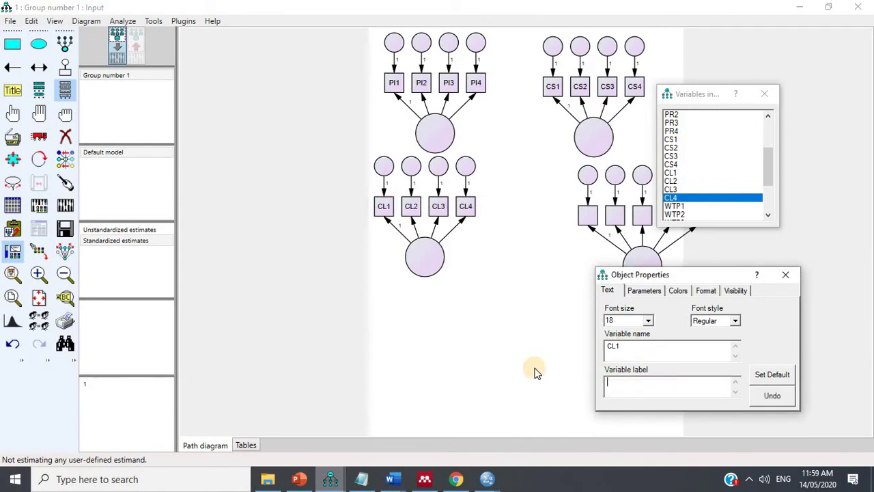
# - Assign the dataset variables WTP1 to WTP5 in order to the five indicators of the lower-right latent variable
pyautogui.scroll(-2, 691, 178)
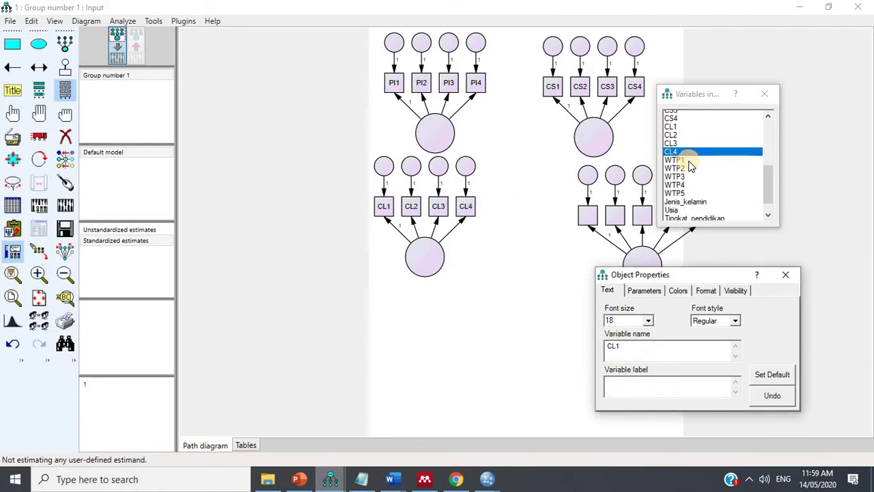
pyautogui.moveTo(680, 156); pyautogui.dragTo(588, 215)
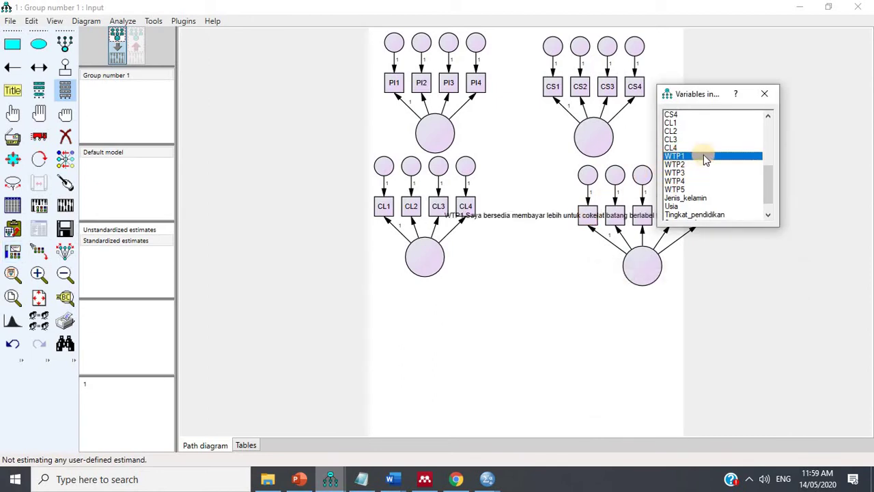
pyautogui.moveTo(683, 166); pyautogui.dragTo(623, 214)
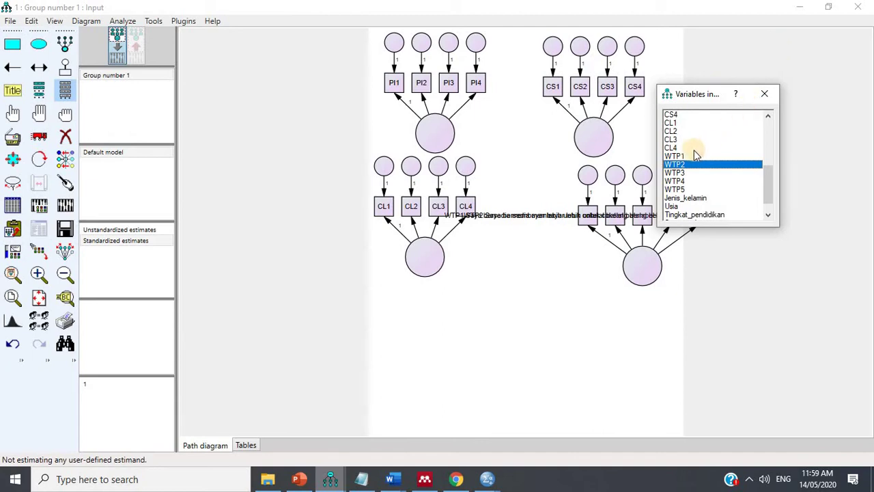
pyautogui.moveTo(654, 148); pyautogui.dragTo(833, 144)
pyautogui.moveTo(725, 173); pyautogui.dragTo(648, 215)
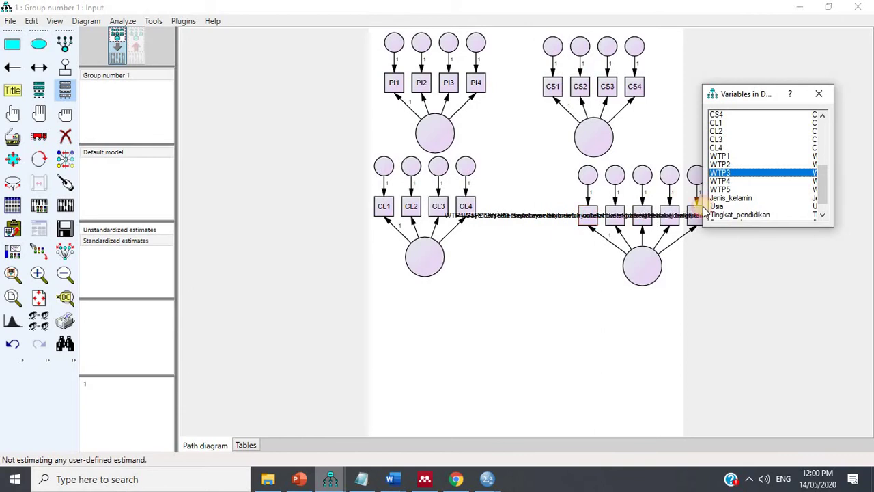
pyautogui.moveTo(725, 180); pyautogui.dragTo(696, 213)
# - Clear the variable labels of indicators WTP5 and WTP1 in their object properties
pyautogui.doubleClick(697, 213)
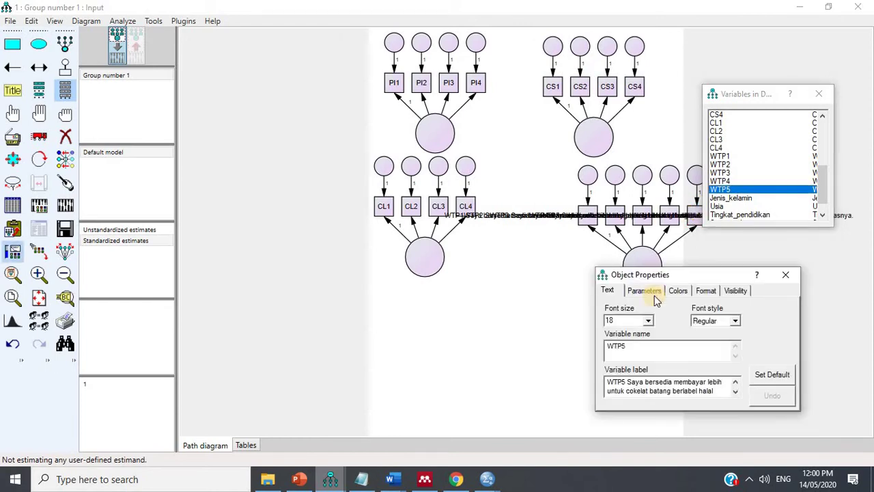
pyautogui.moveTo(715, 387); pyautogui.dragTo(558, 364)
pyautogui.press('Delete')
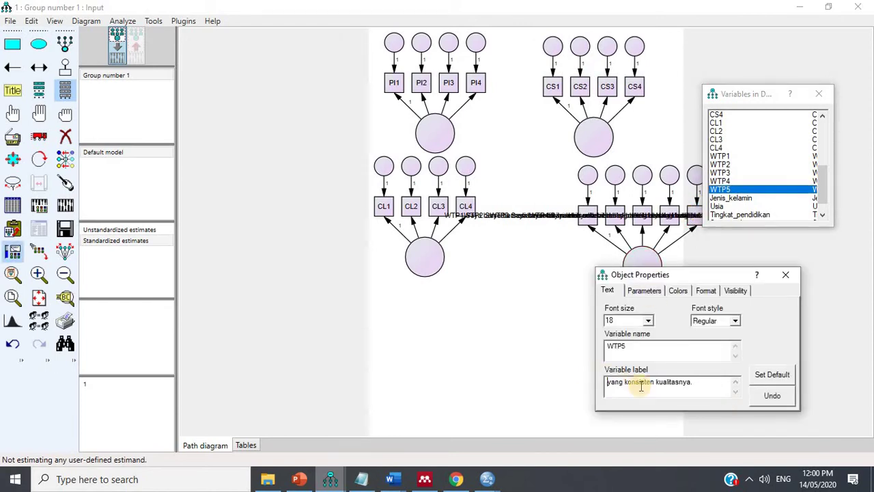
pyautogui.moveTo(704, 386); pyautogui.dragTo(557, 378)
pyautogui.press('Delete')
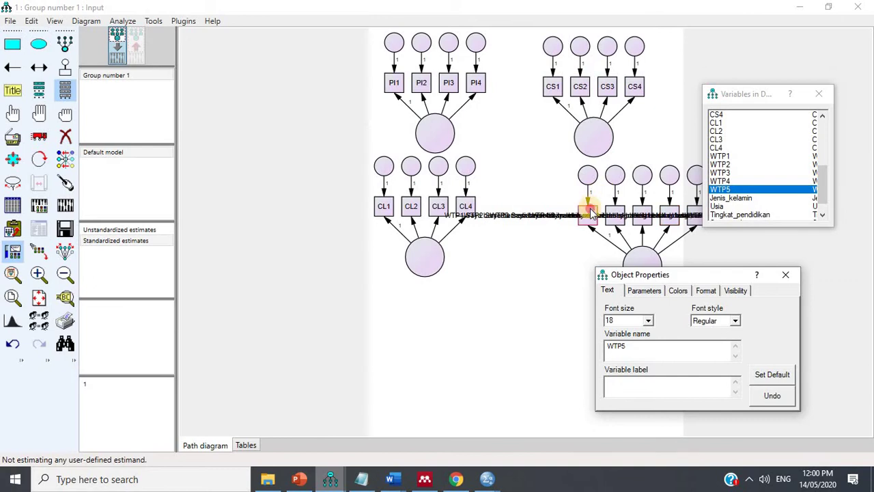
pyautogui.click(587, 207)
pyautogui.click(703, 391)
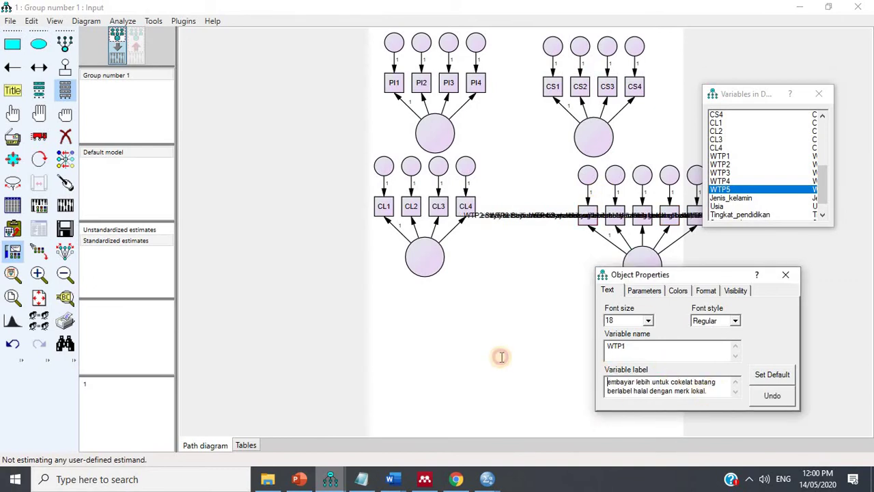
pyautogui.hotkey('ctrl', 'a')
pyautogui.press('Delete')
# - Clear the variable labels of indicators WTP4 and WTP3
pyautogui.click(650, 260)
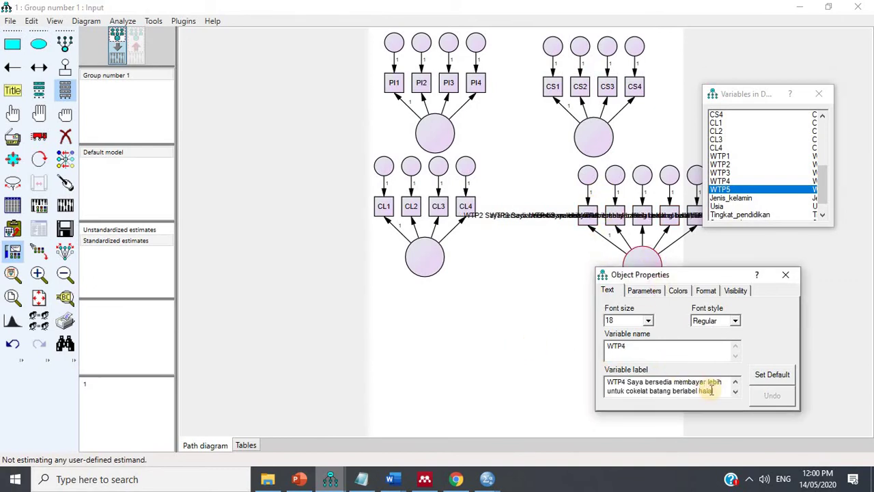
pyautogui.moveTo(713, 384); pyautogui.dragTo(524, 375)
pyautogui.press('Delete')
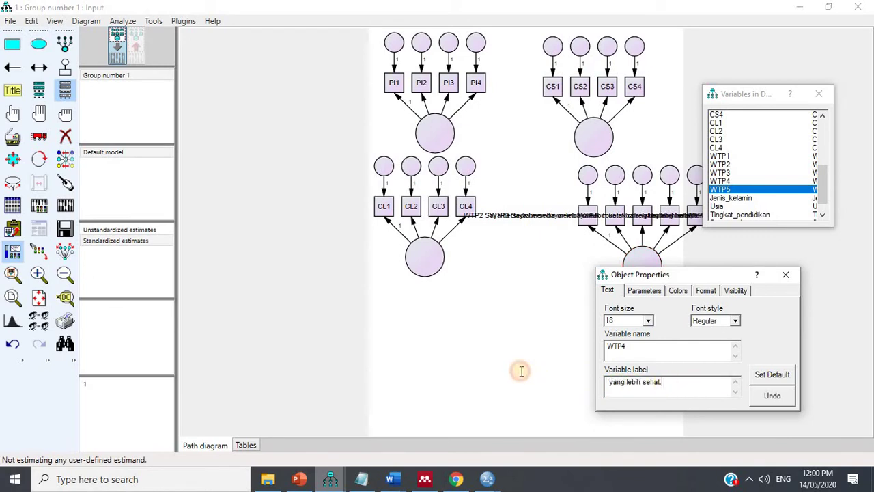
pyautogui.hotkey('ctrl', 'a')
pyautogui.press('Delete')
pyautogui.click(644, 213)
pyautogui.moveTo(694, 395); pyautogui.dragTo(566, 376)
pyautogui.press('Delete')
pyautogui.hotkey('ctrl', 'a')
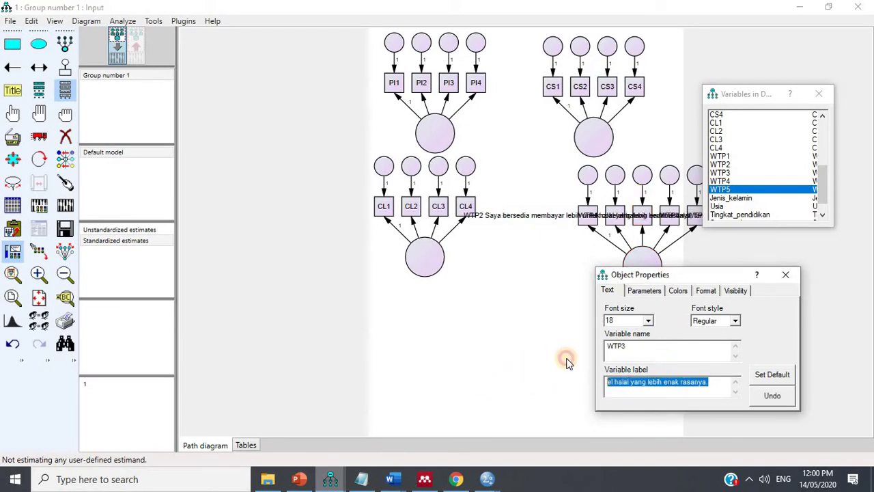
pyautogui.press('Delete')
# - Clear the variable label of indicator WTP2 and close the dataset variable list and the object properties
pyautogui.click(613, 213)
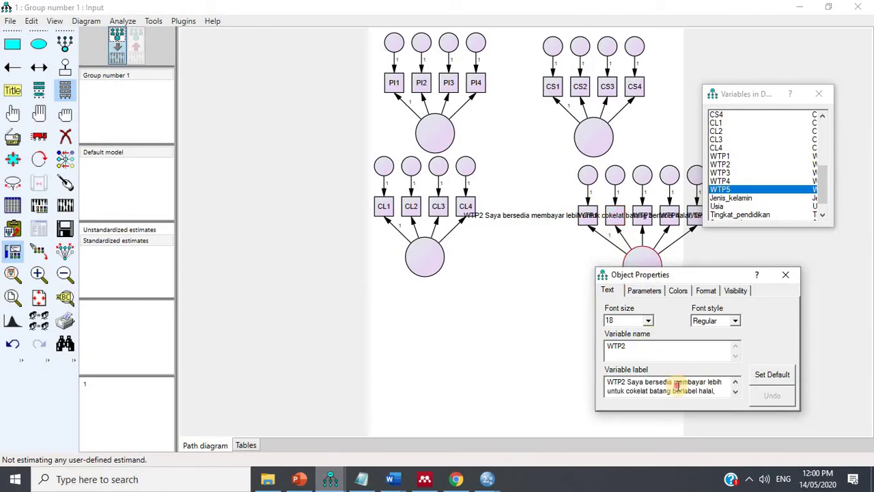
pyautogui.moveTo(698, 391); pyautogui.dragTo(556, 373)
pyautogui.press('Delete')
pyautogui.hotkey('ctrl', 'a')
pyautogui.press('Delete')
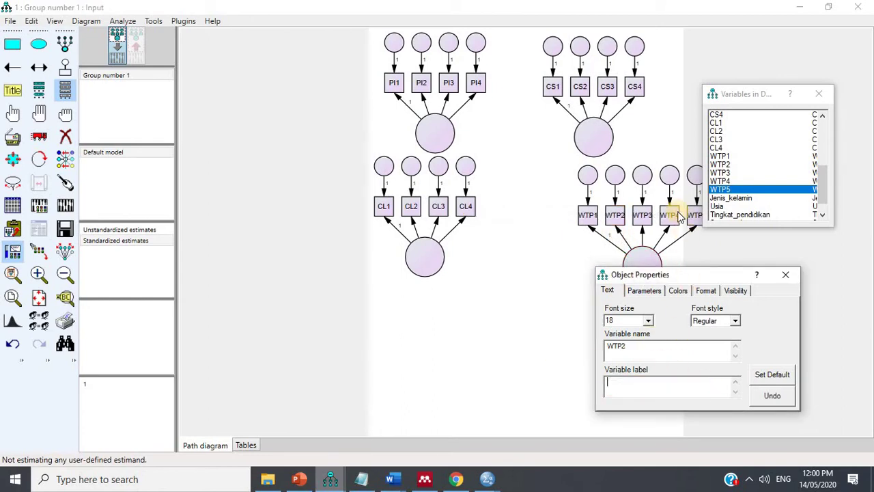
pyautogui.moveTo(690, 226); pyautogui.dragTo(695, 217)
pyautogui.click(823, 92)
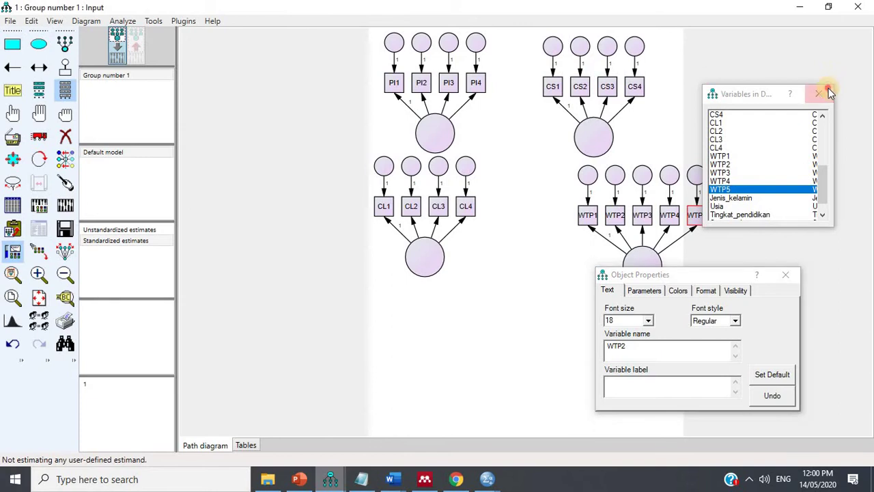
pyautogui.click(785, 274)
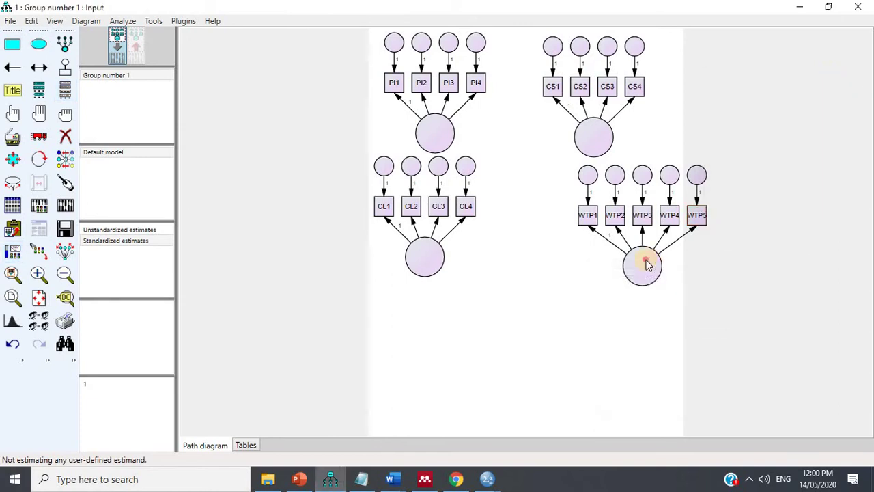
# - Name the four latent variables Willingness to_pay (WTP), Customer loyalty (CL), Customer satisfaction (CS) and Product involvement (PI), then close the object properties
pyautogui.doubleClick(642, 260)
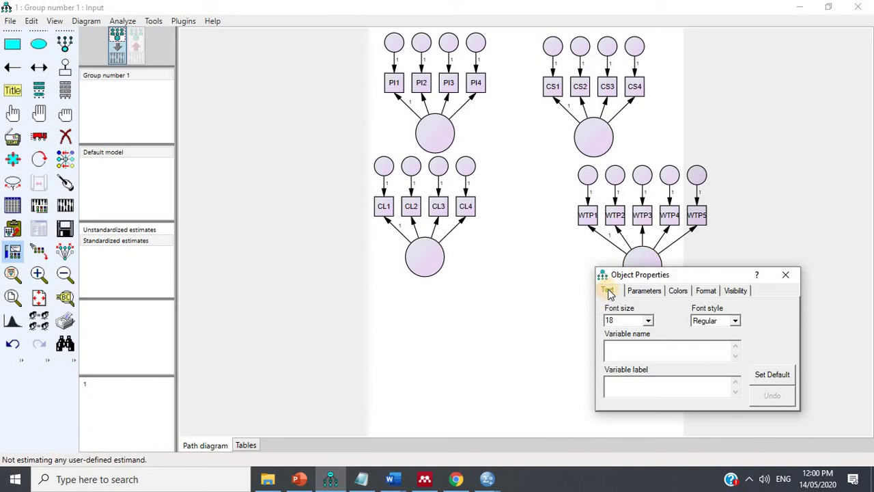
pyautogui.click(621, 349)
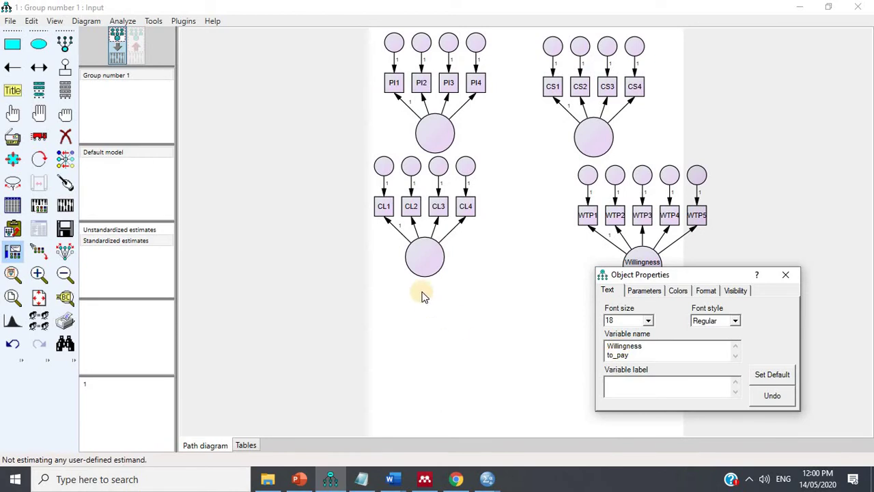
pyautogui.click(422, 265)
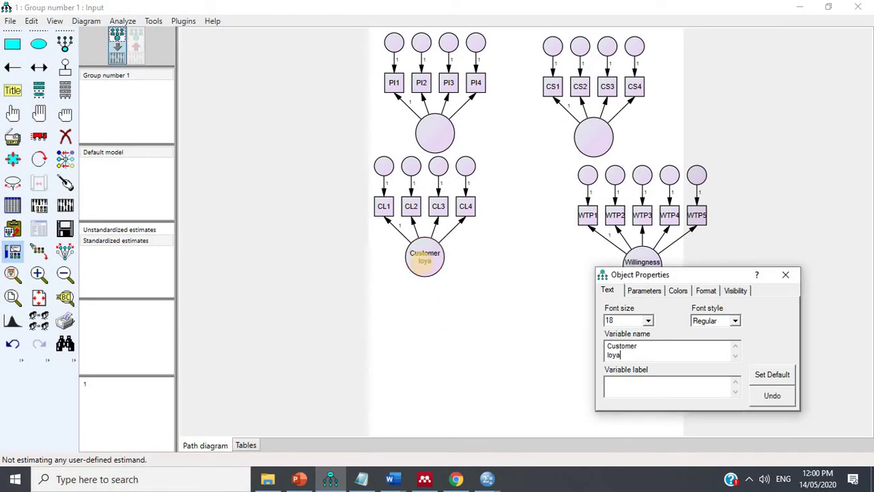
pyautogui.click(602, 143)
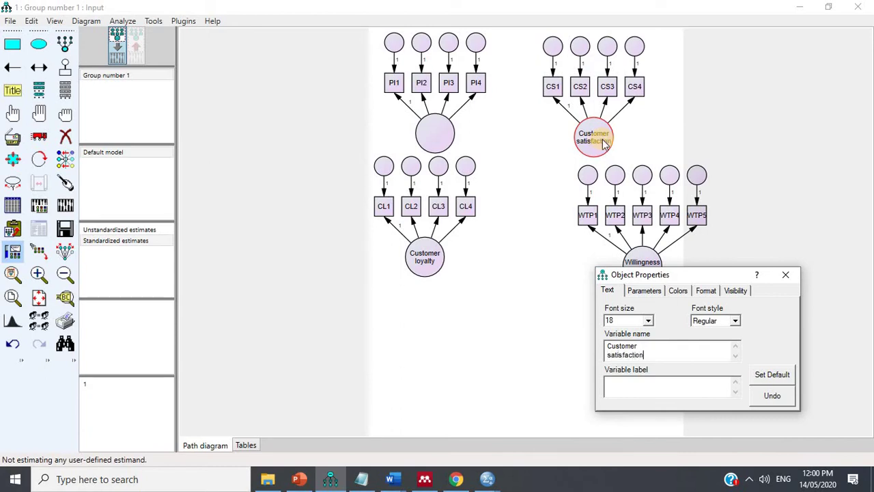
pyautogui.click(434, 131)
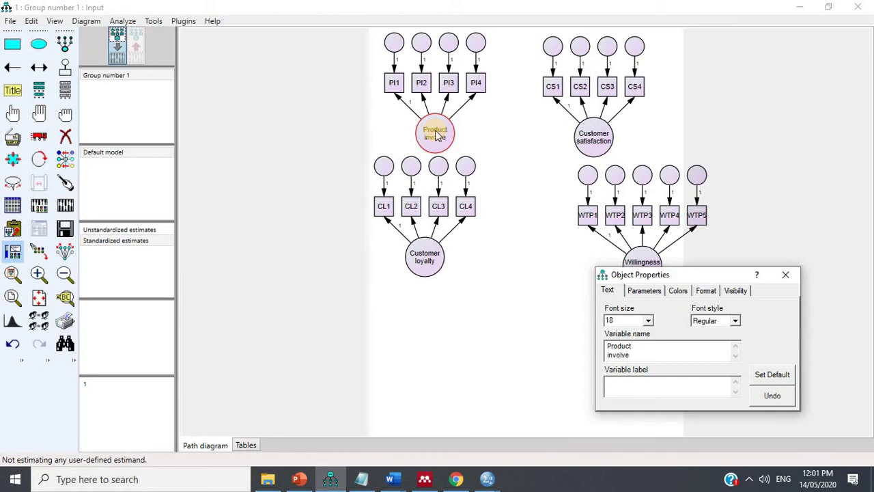
pyautogui.click(786, 275)
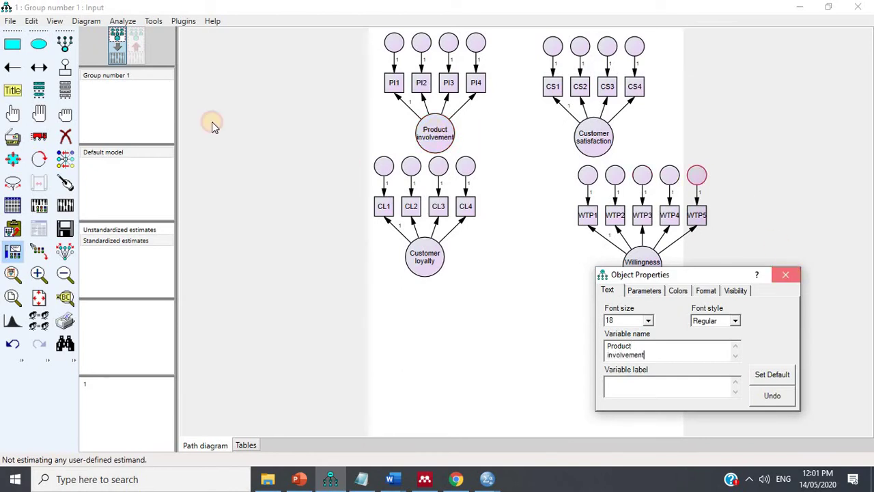
# - Rotate the indicators of all four latent variables so they sit to the left of their circles
pyautogui.click(39, 158)
pyautogui.click(426, 253)
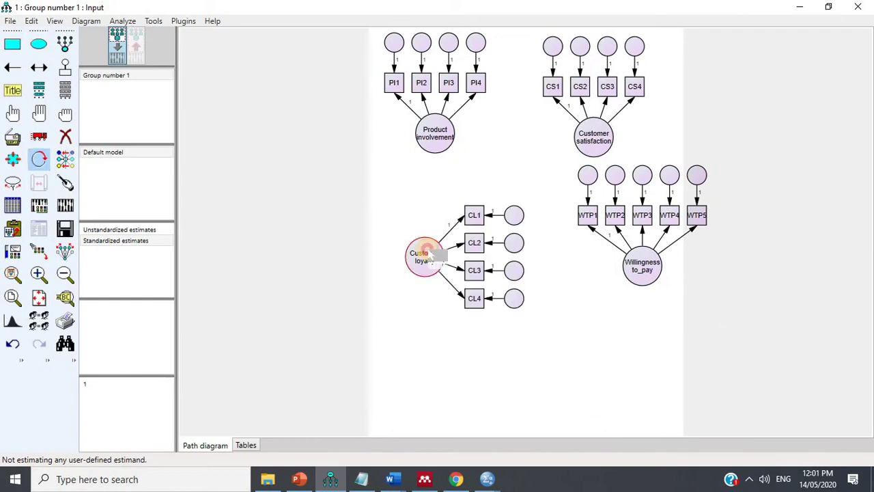
pyautogui.click(426, 253)
pyautogui.click(648, 272)
pyautogui.click(647, 270)
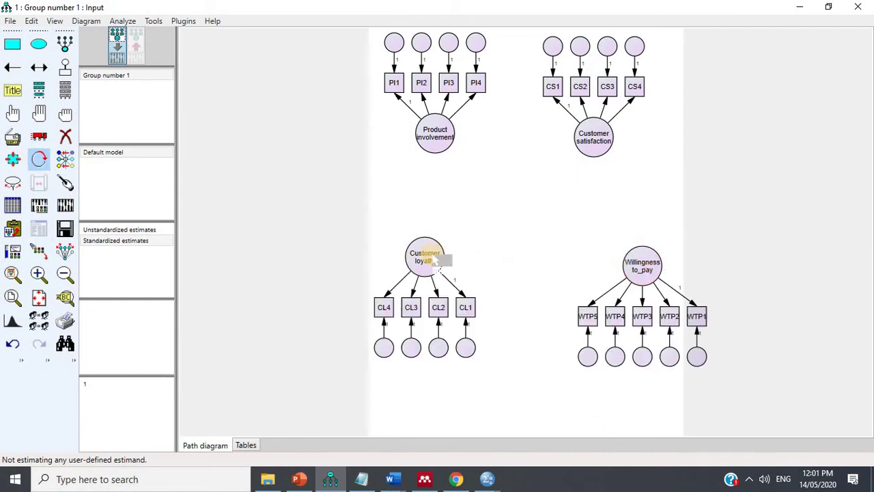
pyautogui.click(426, 254)
pyautogui.click(432, 144)
pyautogui.click(431, 145)
pyautogui.click(431, 145)
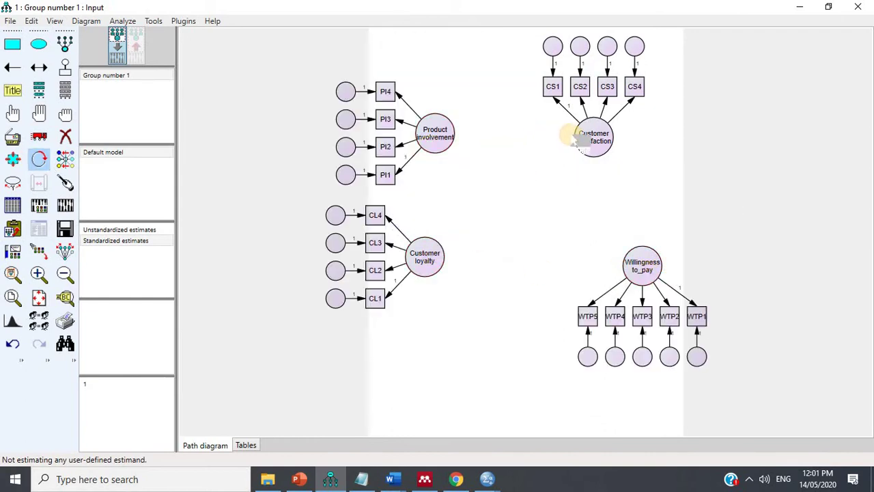
pyautogui.click(591, 152)
pyautogui.click(593, 154)
pyautogui.click(593, 154)
pyautogui.click(644, 261)
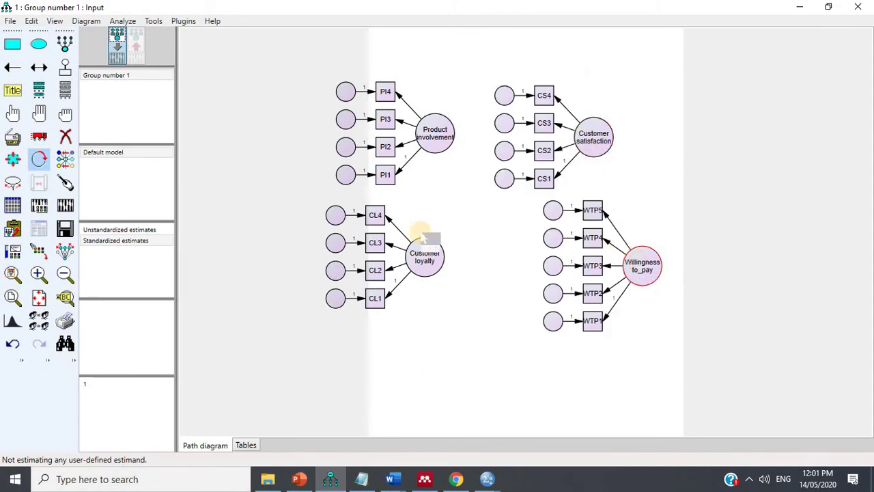
pyautogui.click(39, 136)
pyautogui.moveTo(416, 259); pyautogui.dragTo(428, 253)
pyautogui.hotkey('ctrl', 'z')
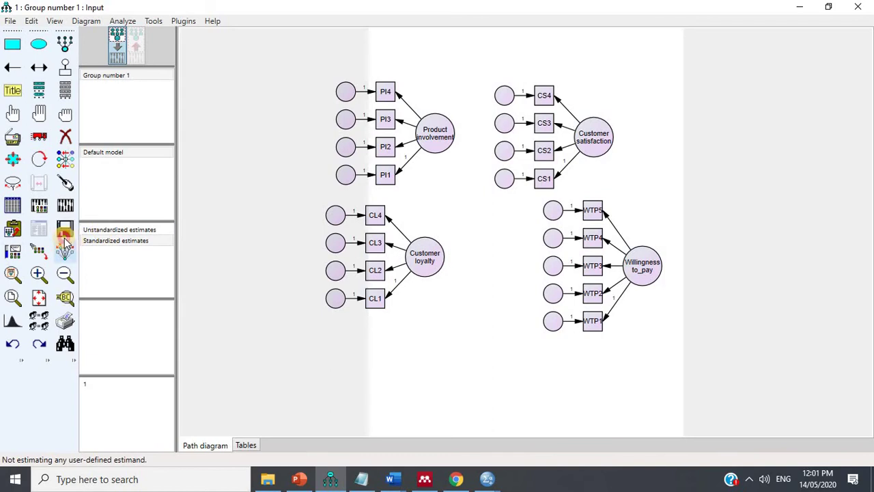
pyautogui.moveTo(437, 129)
pyautogui.mouseDown()
pyautogui.moveTo(466, 108)
pyautogui.moveTo(448, 127)
pyautogui.mouseUp()
pyautogui.hotkey('ctrl', 'z')
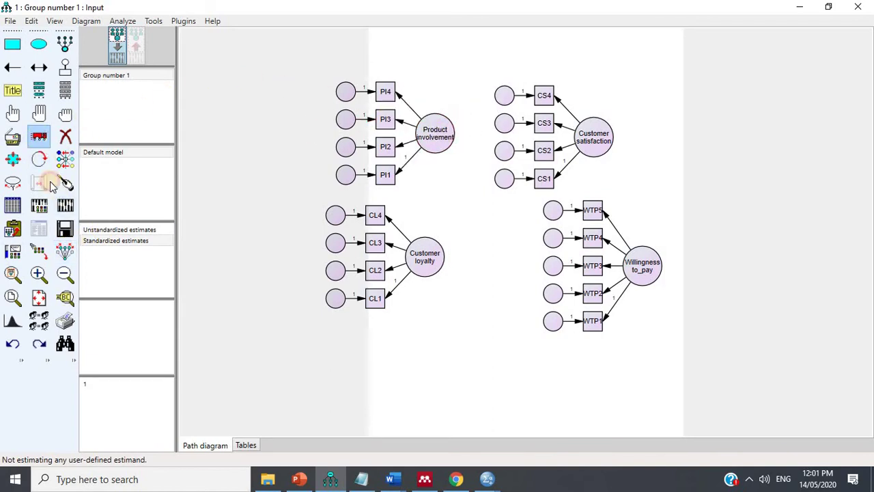
# - With symmetries preserved, stack Product involvement, Customer satisfaction and Customer loyalty in a column, and place Willingness to_pay to the right at mid-height
pyautogui.click(63, 251)
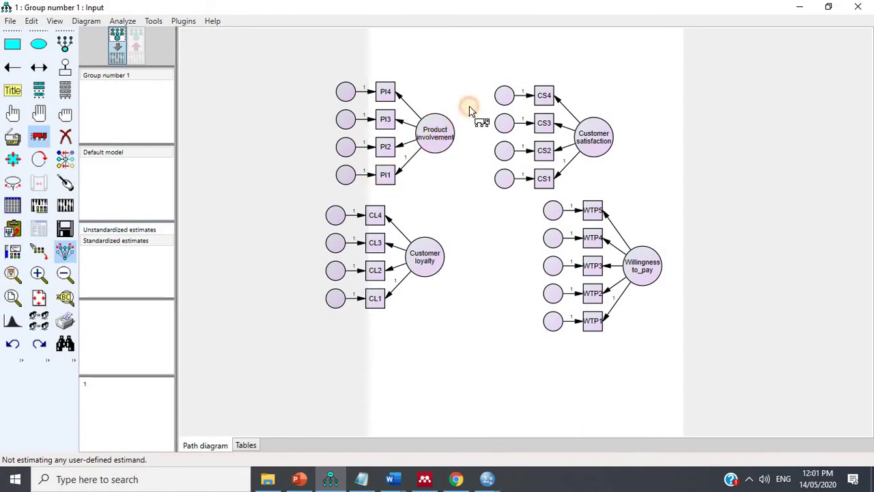
pyautogui.moveTo(470, 109); pyautogui.dragTo(471, 108)
pyautogui.moveTo(581, 132); pyautogui.dragTo(482, 217)
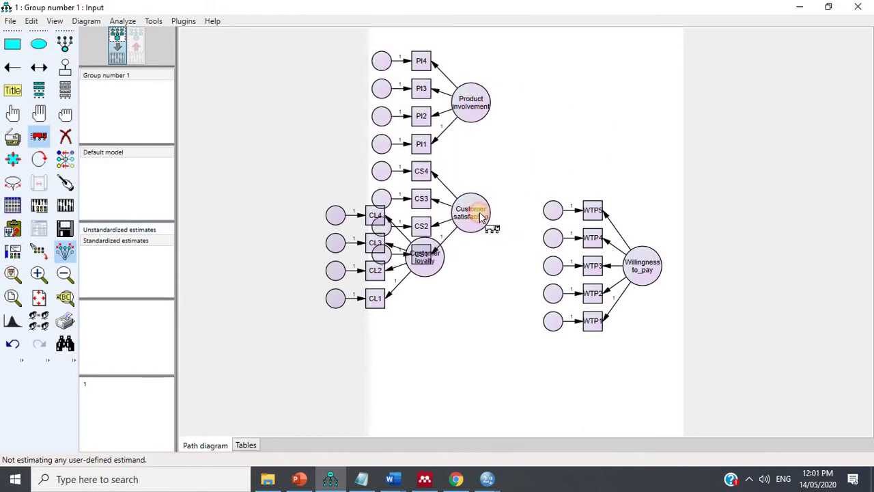
pyautogui.moveTo(435, 267); pyautogui.dragTo(485, 336)
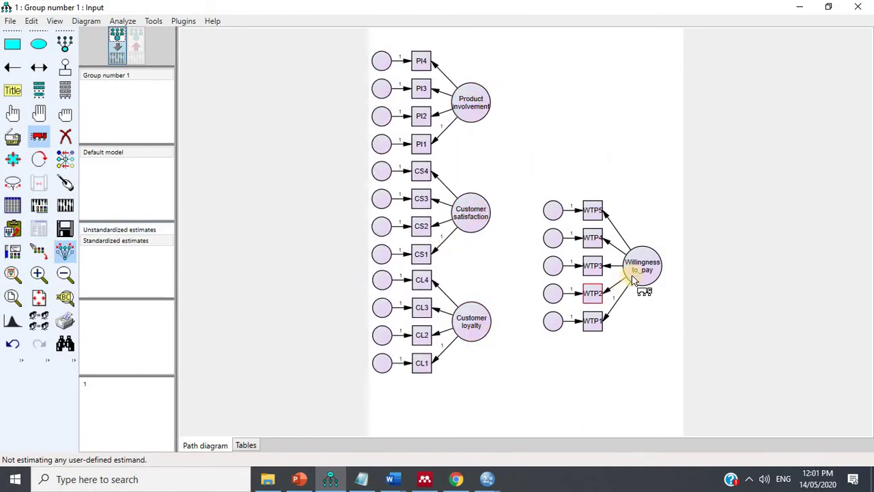
pyautogui.moveTo(633, 280); pyautogui.dragTo(606, 233)
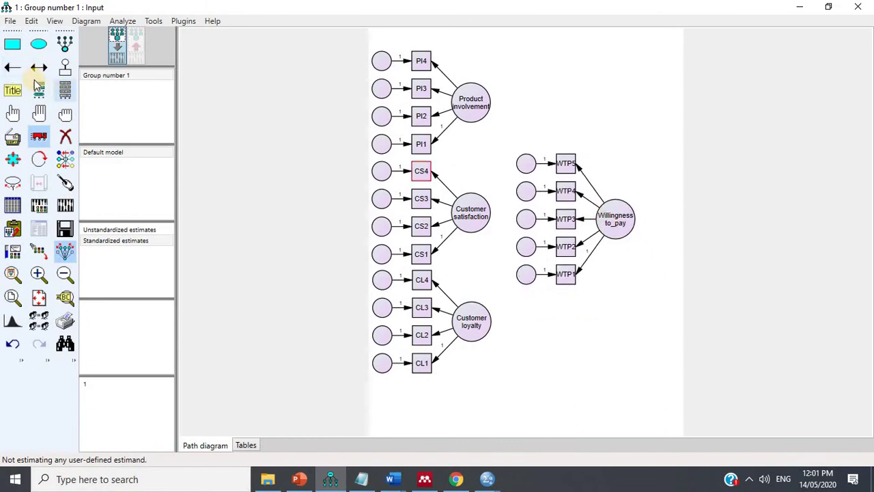
# - Select the four latent variables, draw covariances between all of them, and automatically name the unobserved variables
pyautogui.click(39, 67)
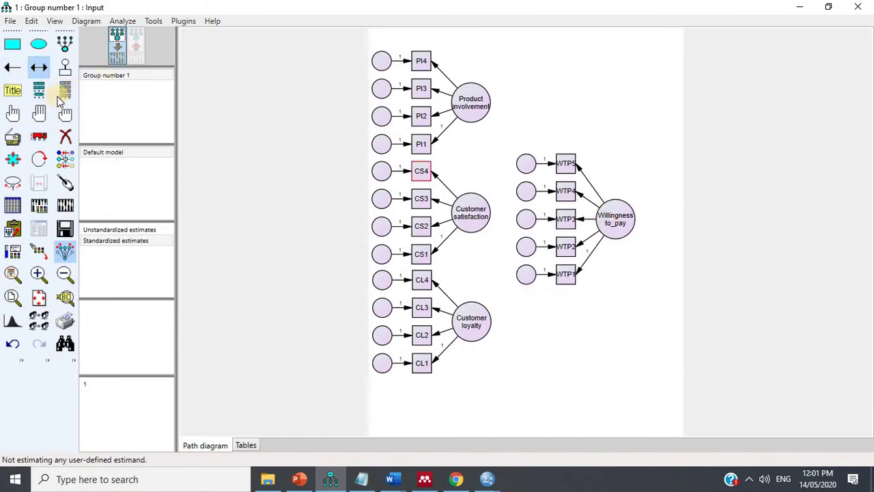
pyautogui.click(14, 114)
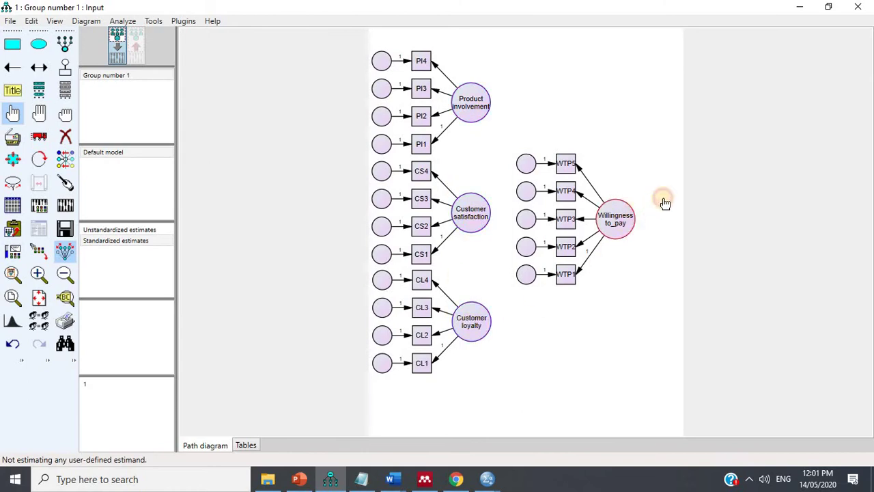
pyautogui.click(193, 22)
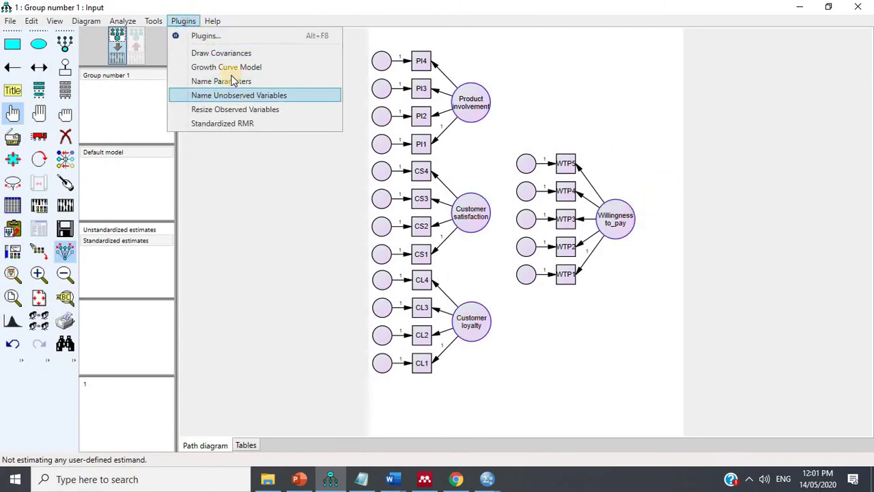
pyautogui.click(229, 53)
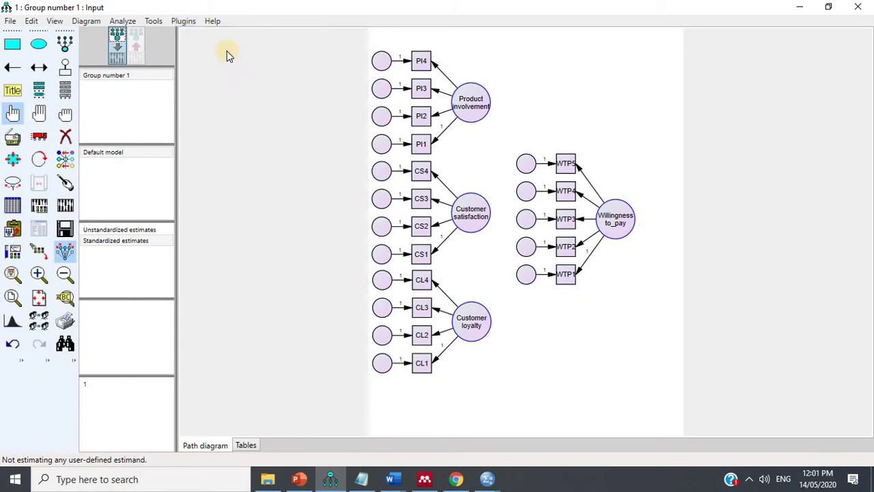
pyautogui.click(188, 21)
pyautogui.click(225, 95)
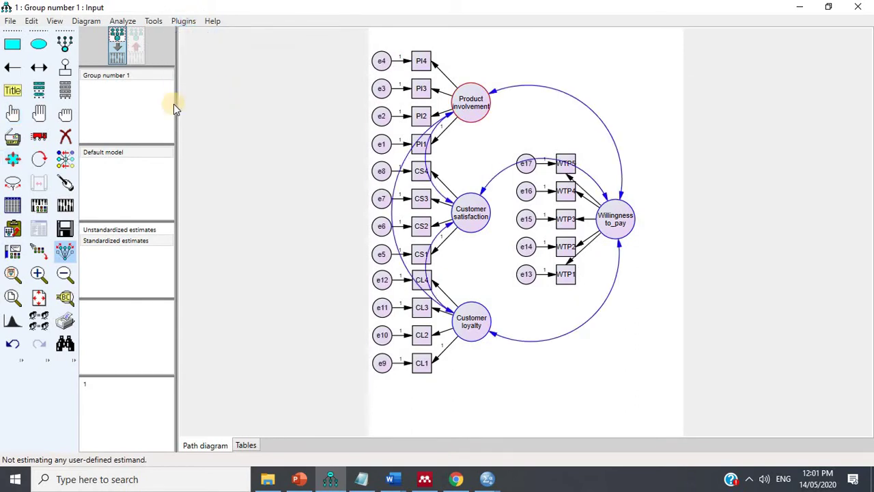
# - Rotate the Willingness to_pay indicators to the right side of its circle and save the model
pyautogui.click(39, 158)
pyautogui.click(614, 216)
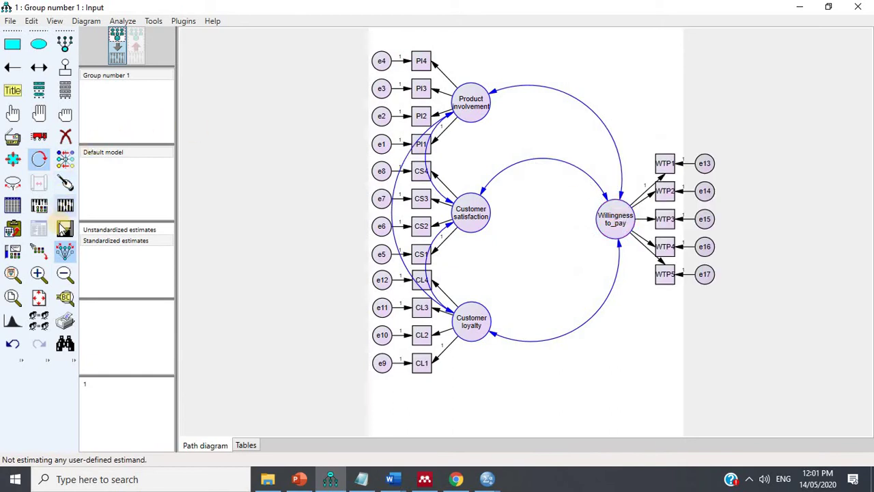
pyautogui.click(64, 230)
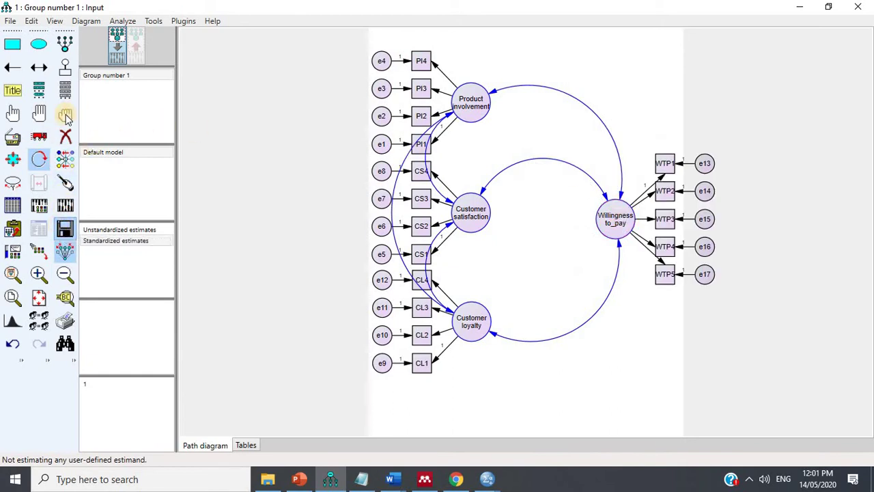
# - Save the model as a new file named 2 in the HALAL CHOCOLATE folder and calculate the estimates
pyautogui.click(11, 20)
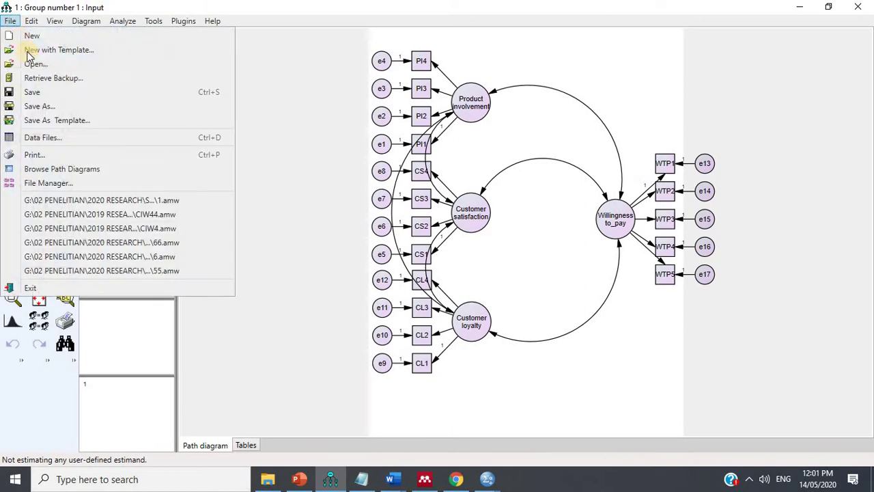
pyautogui.click(43, 106)
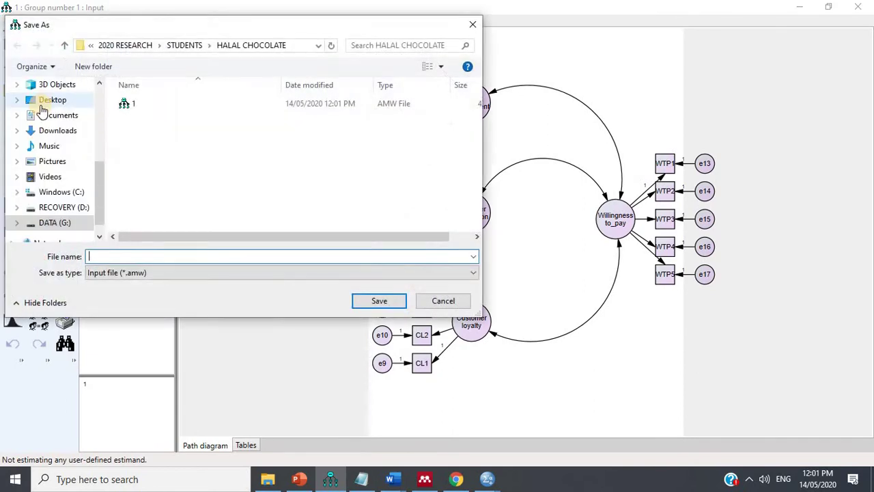
pyautogui.write('2')
pyautogui.click(375, 302)
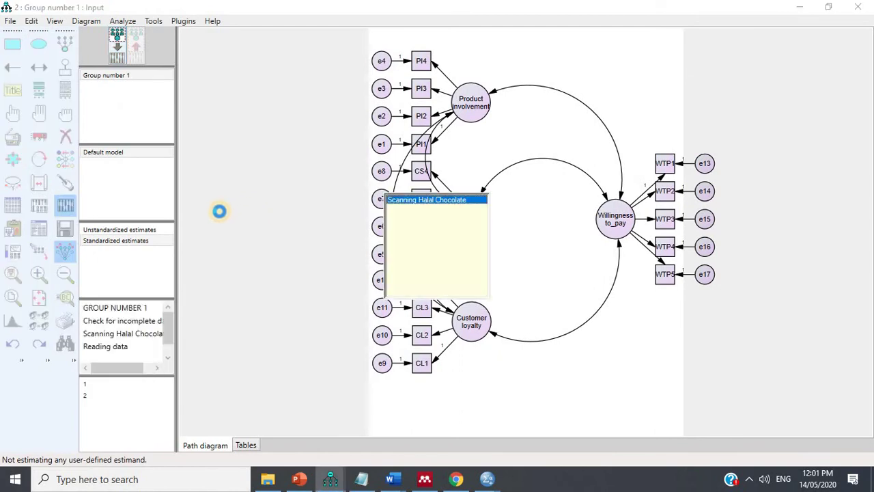
# - Examine the Model Fit summary and the covariance Modification Indices in the text output, then return to the path diagram
pyautogui.click(40, 231)
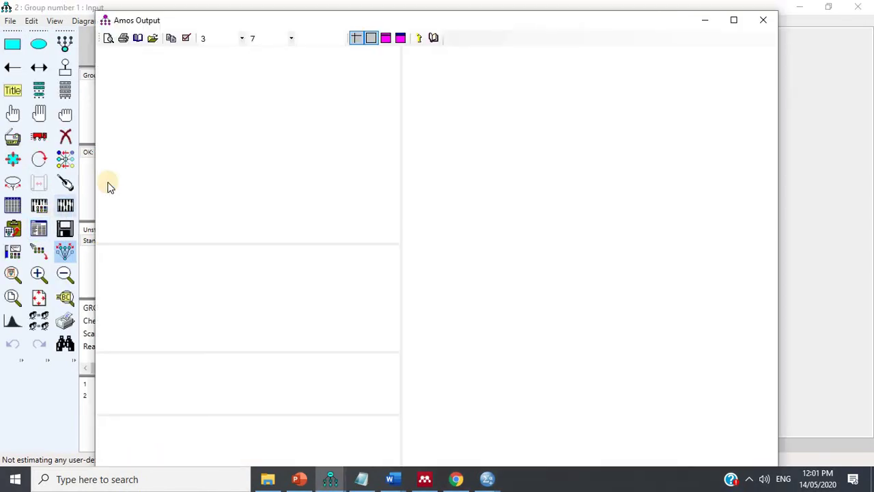
pyautogui.click(129, 144)
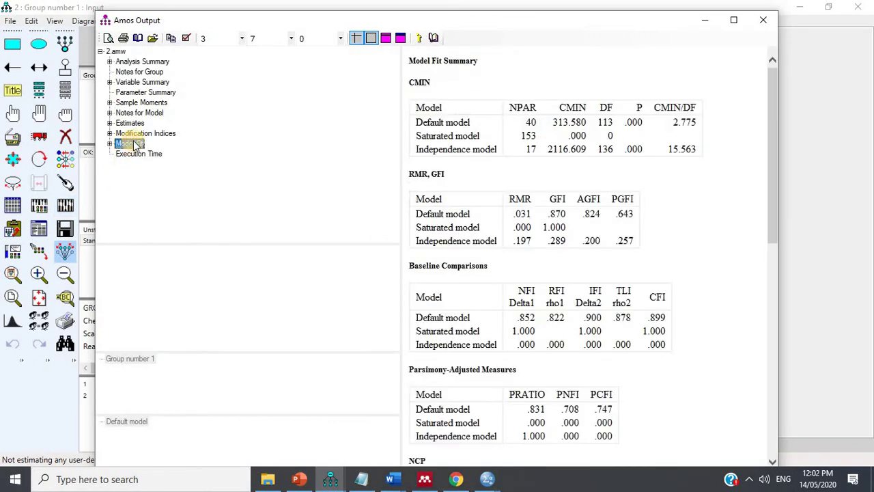
pyautogui.click(156, 134)
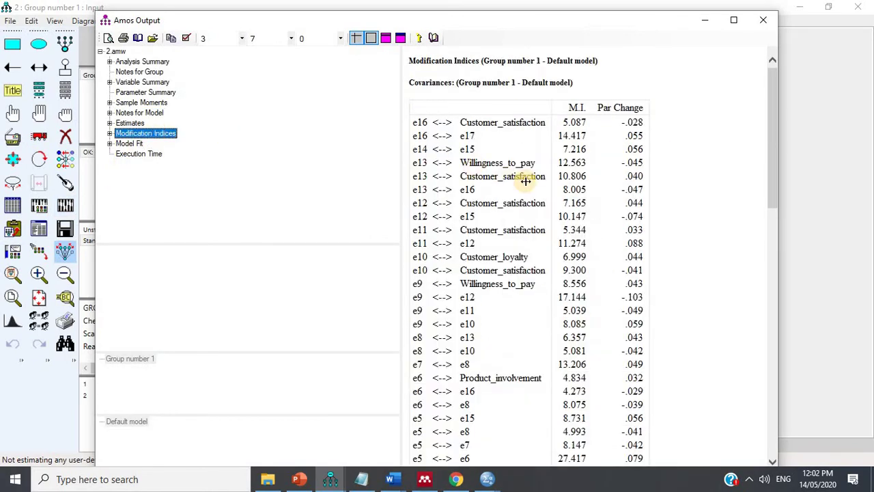
pyautogui.scroll(-5, 556, 183)
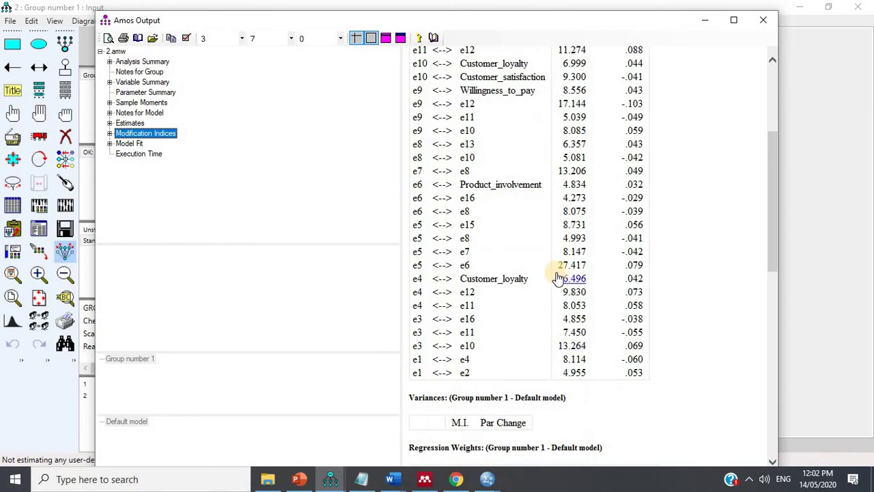
pyautogui.scroll(5, 546, 273)
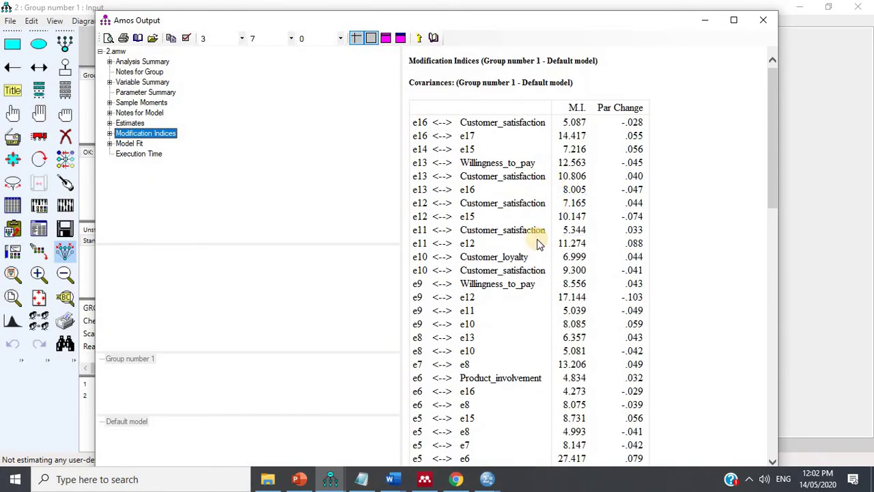
pyautogui.scroll(-5, 546, 259)
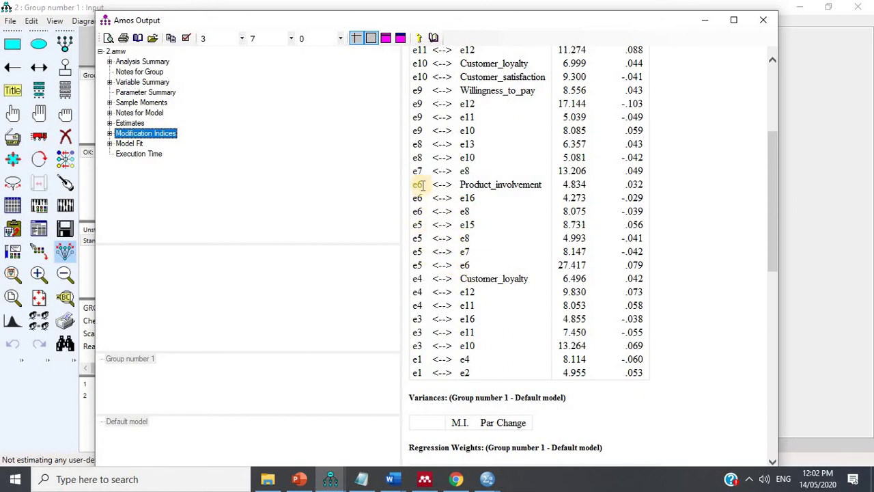
pyautogui.click(795, 256)
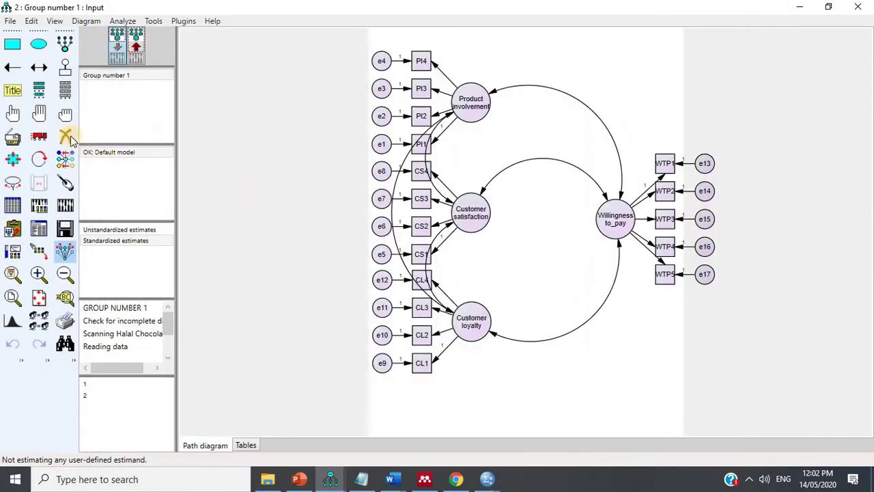
# - Erase the CS2 indicator and its error term e6 from Customer satisfaction, then recalculate the estimates
pyautogui.click(65, 136)
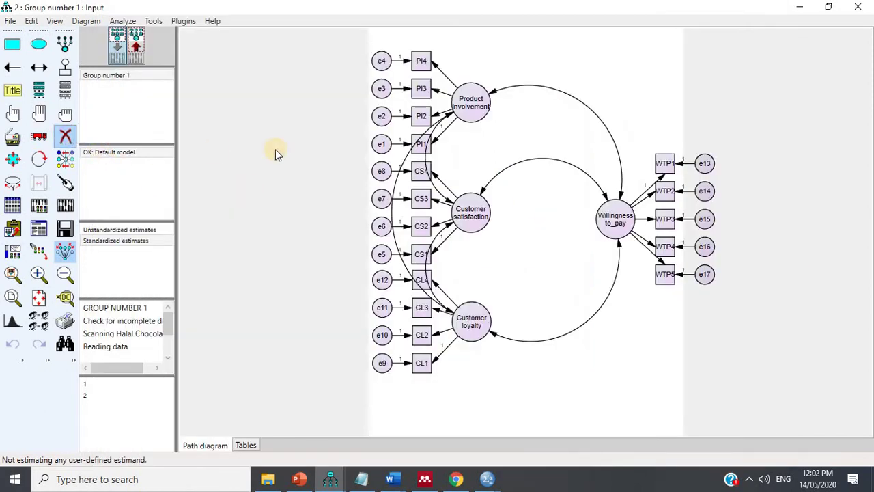
pyautogui.click(380, 226)
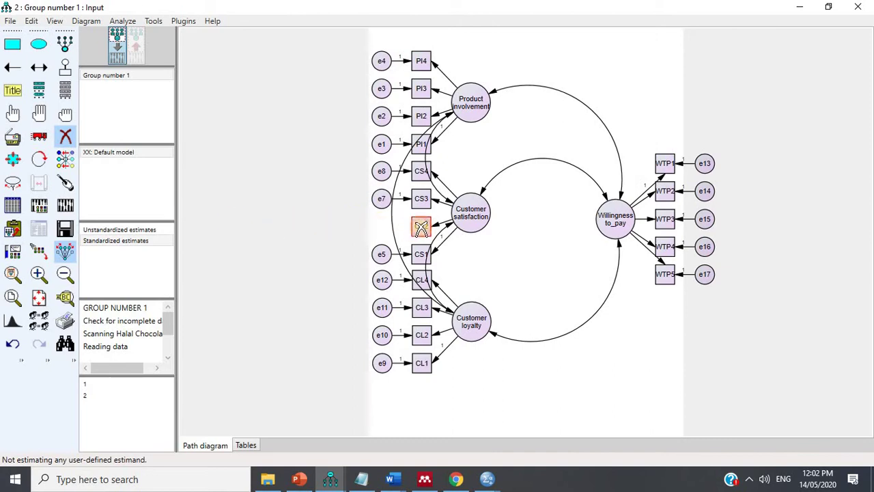
pyautogui.click(65, 205)
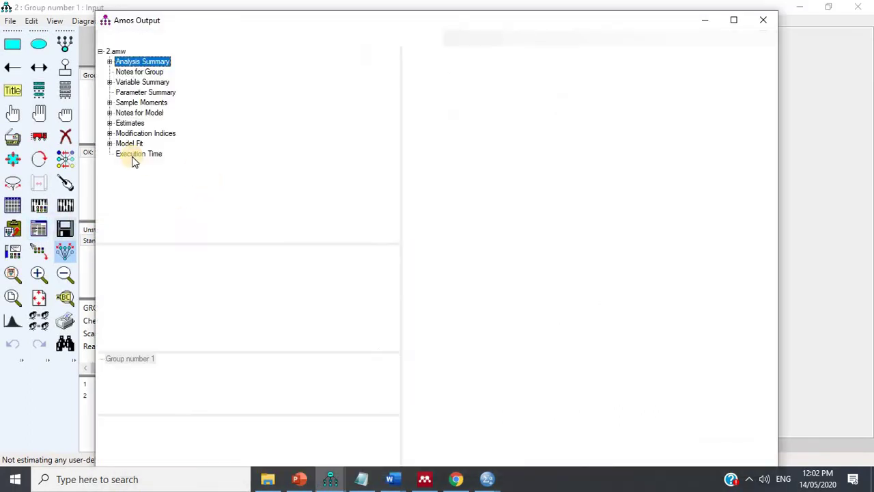
# - Examine the Model Fit summary and the full list of covariance Modification Indices, then return to the path diagram
pyautogui.click(131, 144)
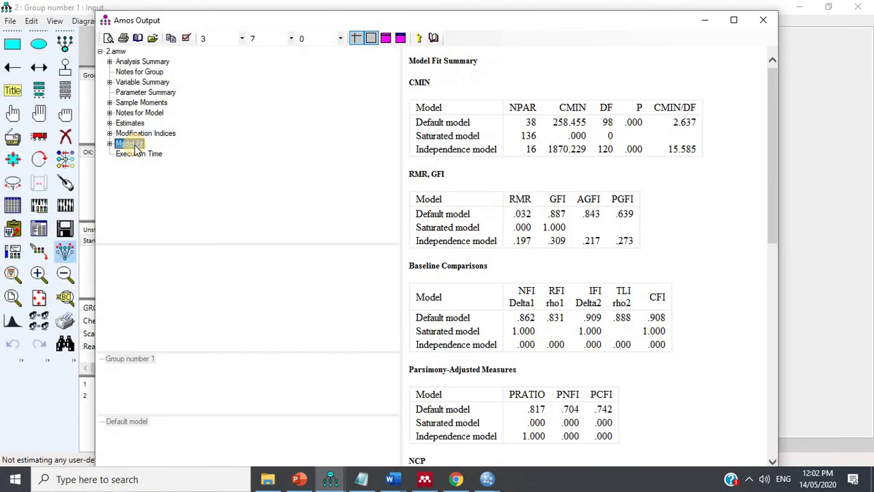
pyautogui.click(134, 133)
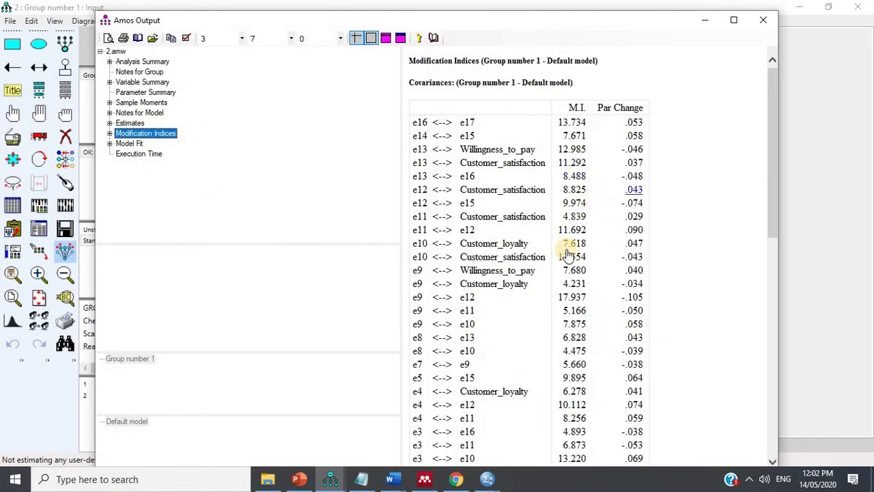
pyautogui.scroll(-2, 536, 301)
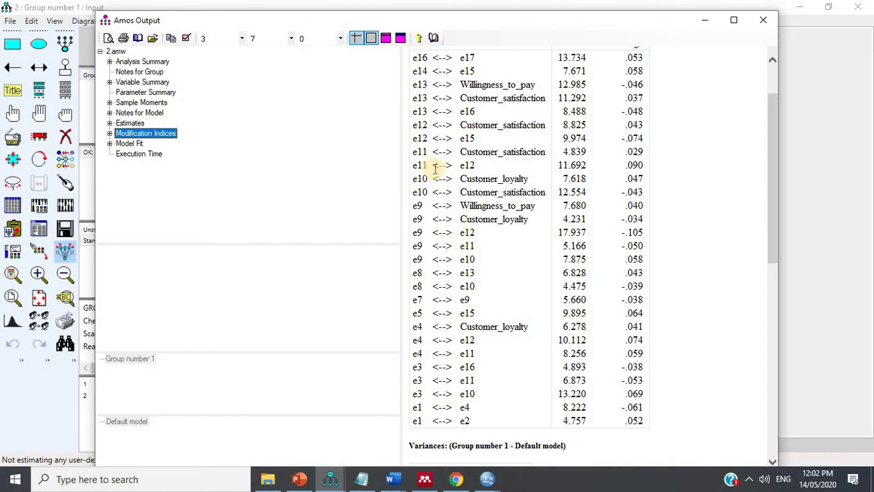
pyautogui.click(819, 207)
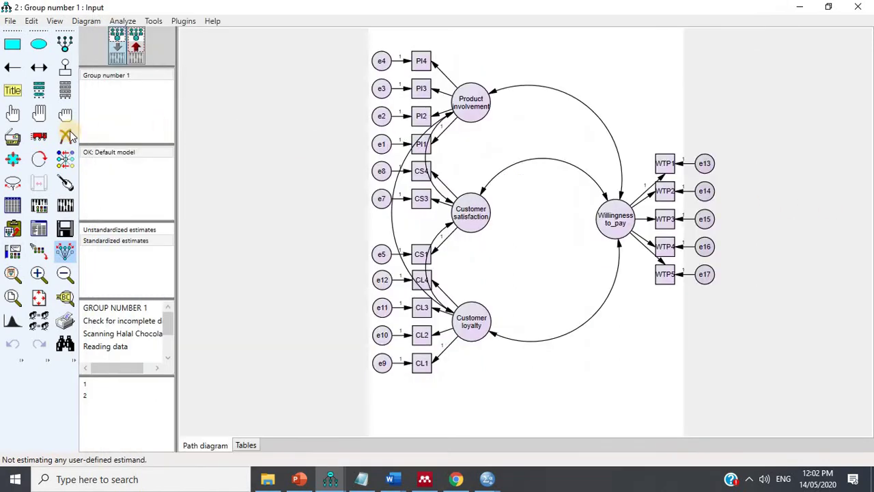
# - Erase the CL1 indicator and its error term e9 from Customer loyalty
pyautogui.click(65, 136)
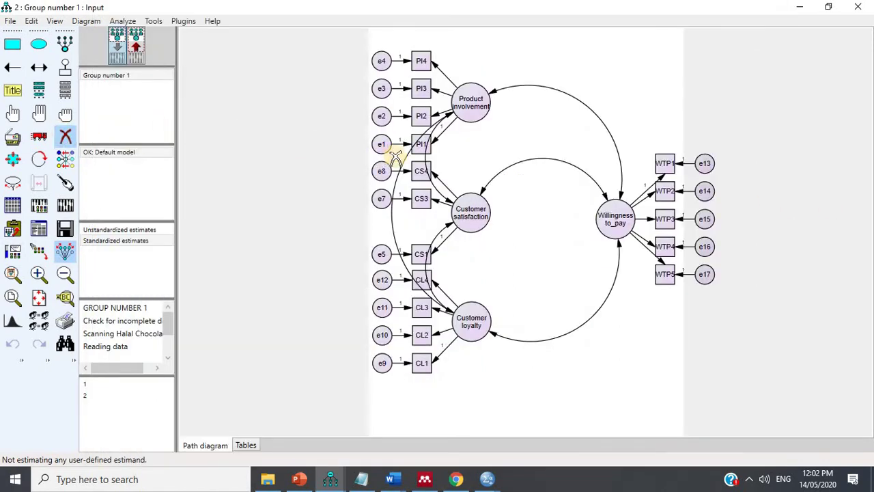
pyautogui.click(407, 366)
pyautogui.click(382, 362)
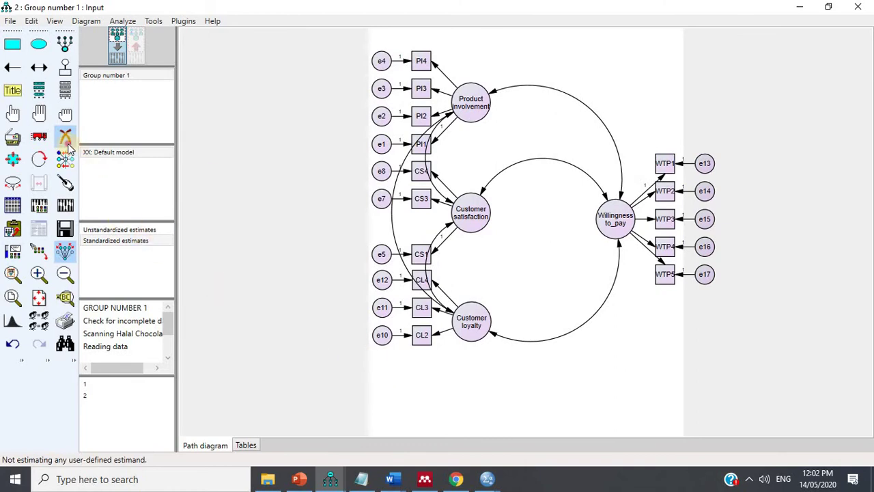
pyautogui.click(64, 136)
# - Fix the regression weight of the path from Customer loyalty to CL2 at 1 and recalculate the estimates
pyautogui.doubleClick(517, 331)
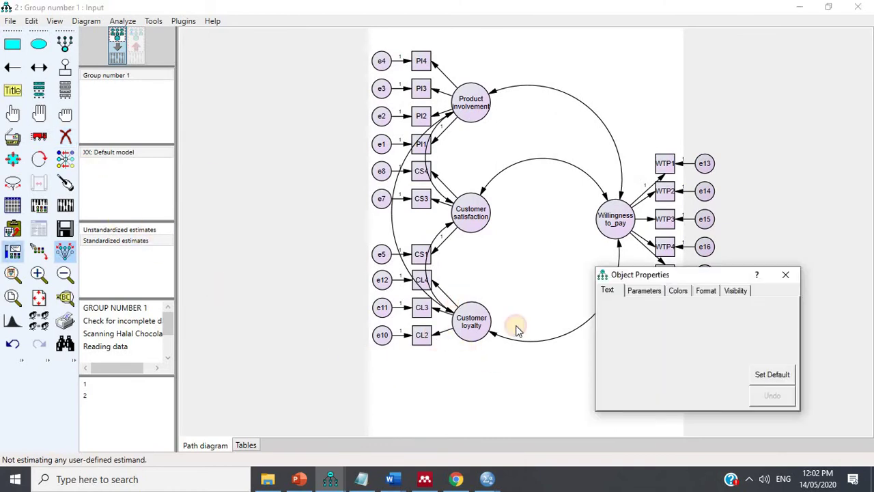
pyautogui.click(644, 291)
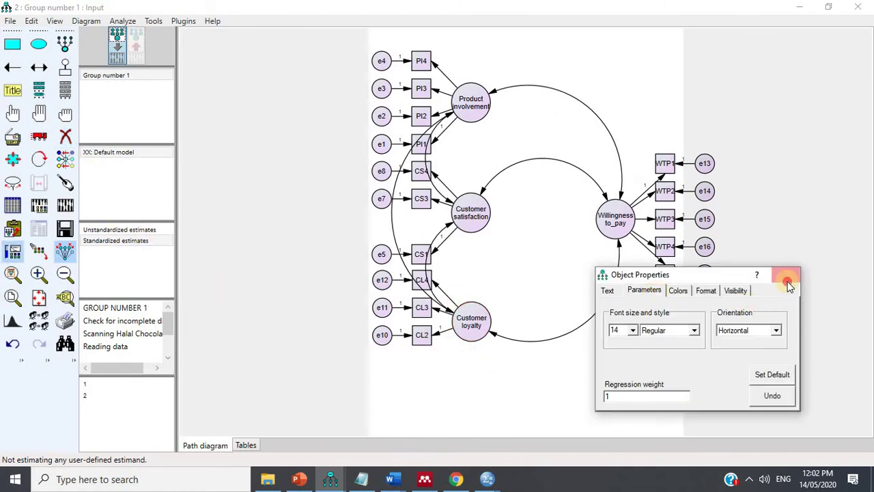
pyautogui.click(787, 282)
pyautogui.click(66, 201)
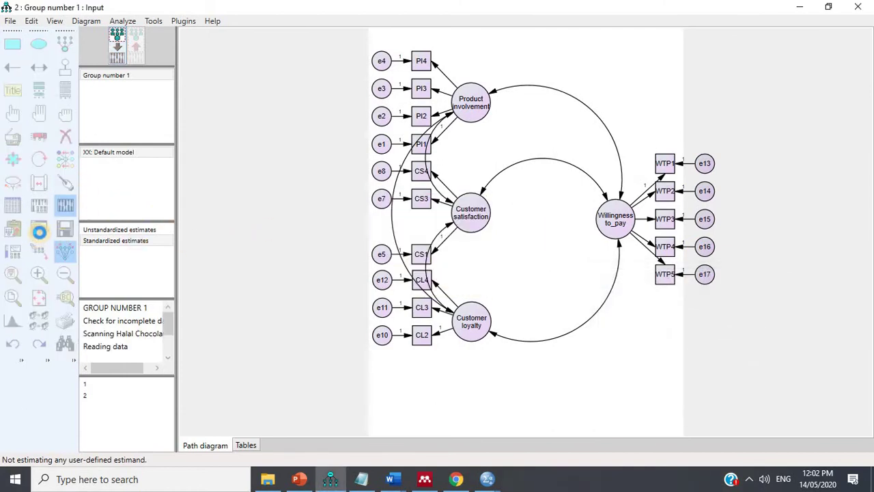
# - Check the Model Fit summary and covariance Modification Indices of the model without CL1, then return to the path diagram
pyautogui.click(39, 231)
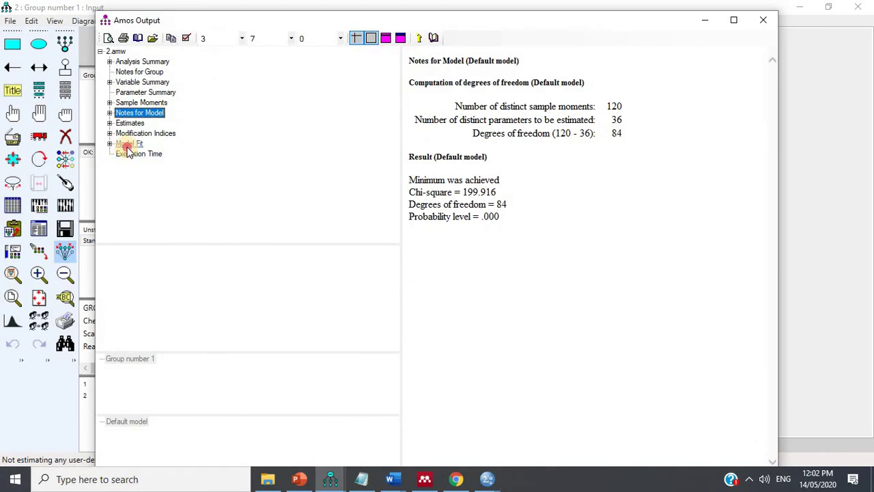
pyautogui.click(128, 144)
pyautogui.click(143, 134)
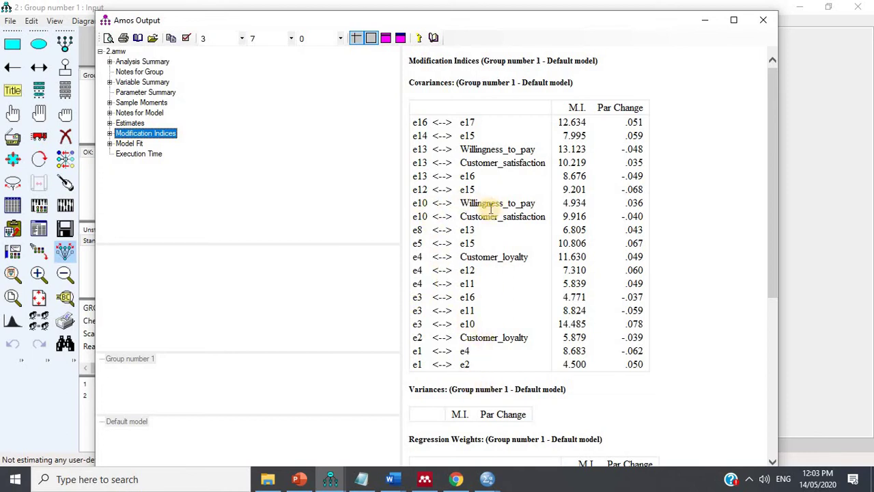
pyautogui.click(806, 265)
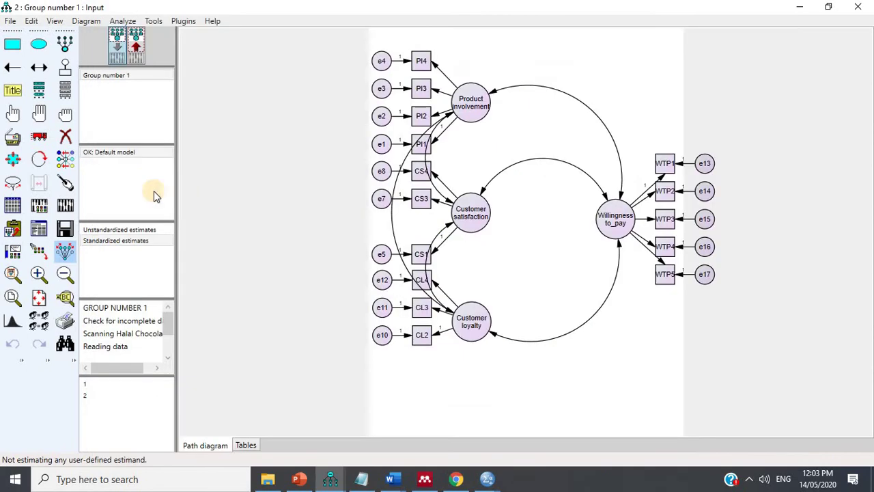
# - Erase the CL2 indicator and its error term e10 from Customer loyalty
pyautogui.click(64, 139)
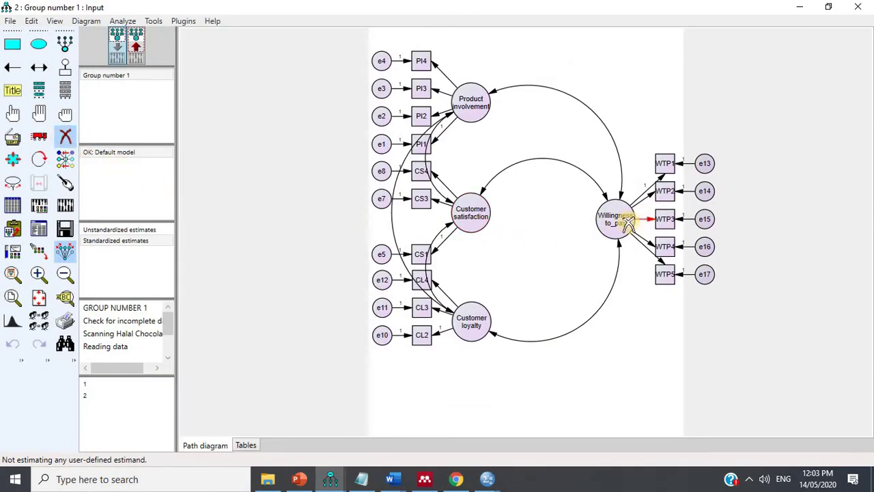
pyautogui.click(420, 341)
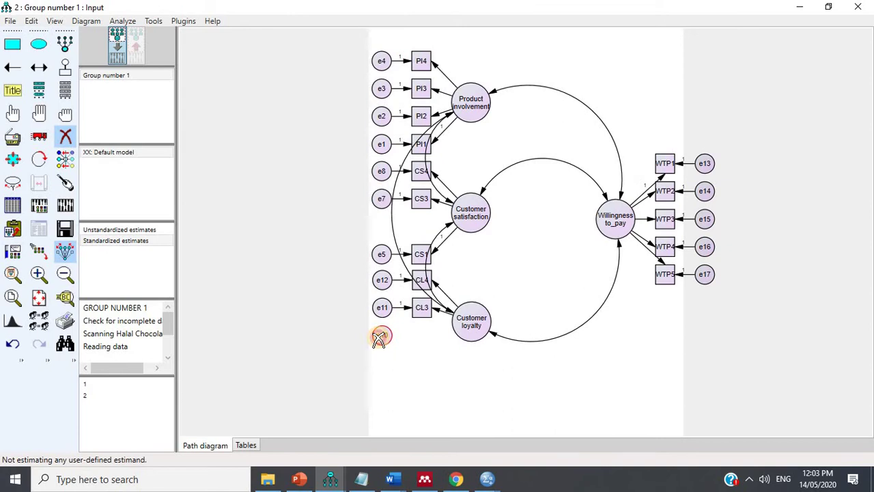
pyautogui.click(64, 137)
# - Fix the regression weight of the path from Customer loyalty to CL3 at 1 and recalculate the estimates
pyautogui.doubleClick(441, 315)
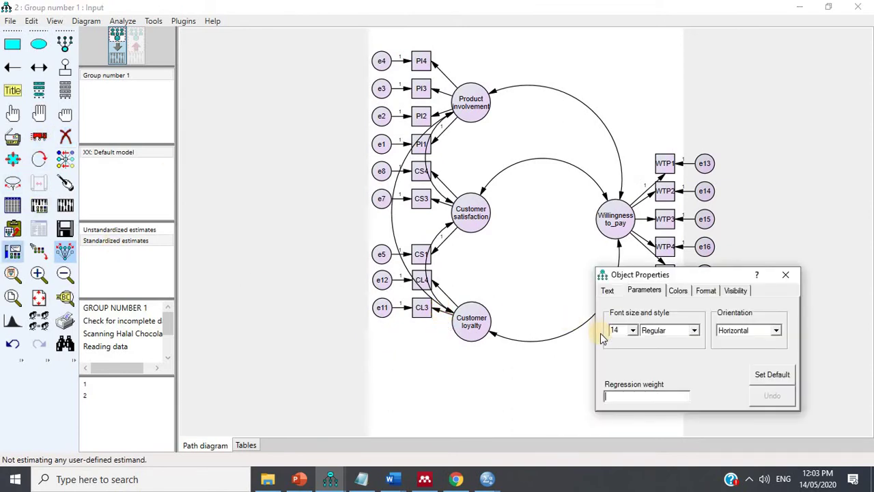
pyautogui.click(788, 277)
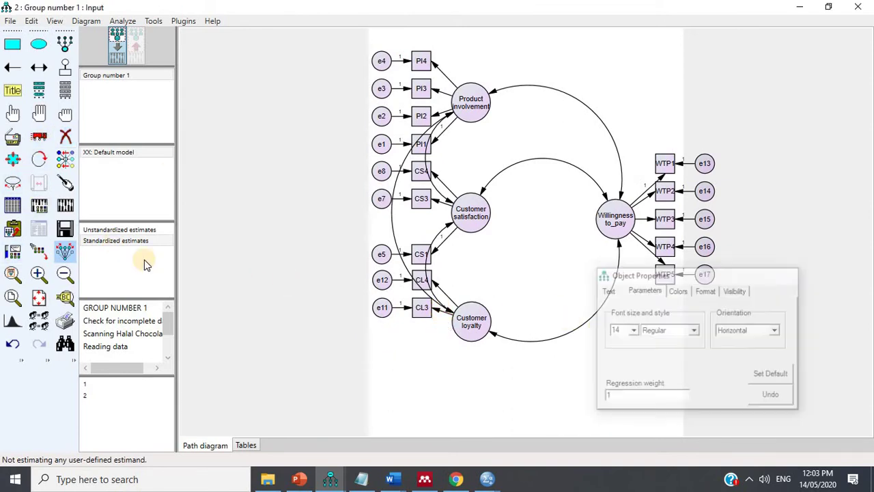
pyautogui.click(64, 204)
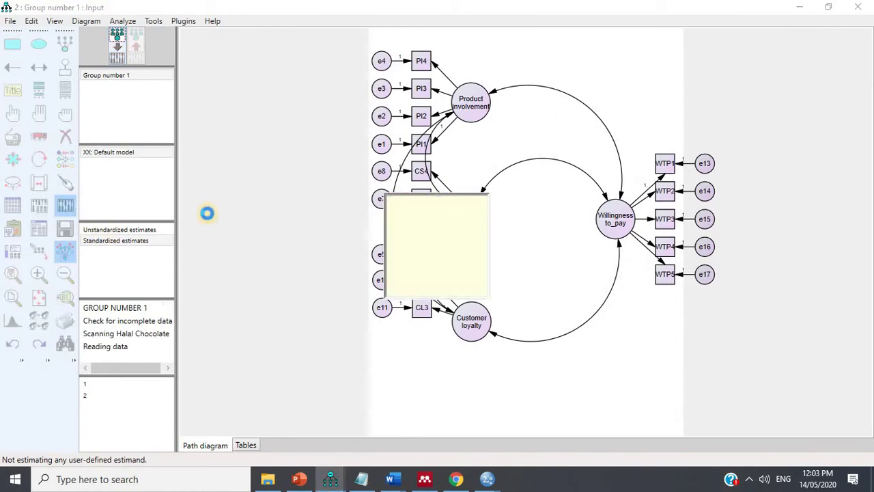
# - Review the Model Fit summary and covariance Modification Indices of the model without CL2, then return to the path diagram
pyautogui.click(39, 230)
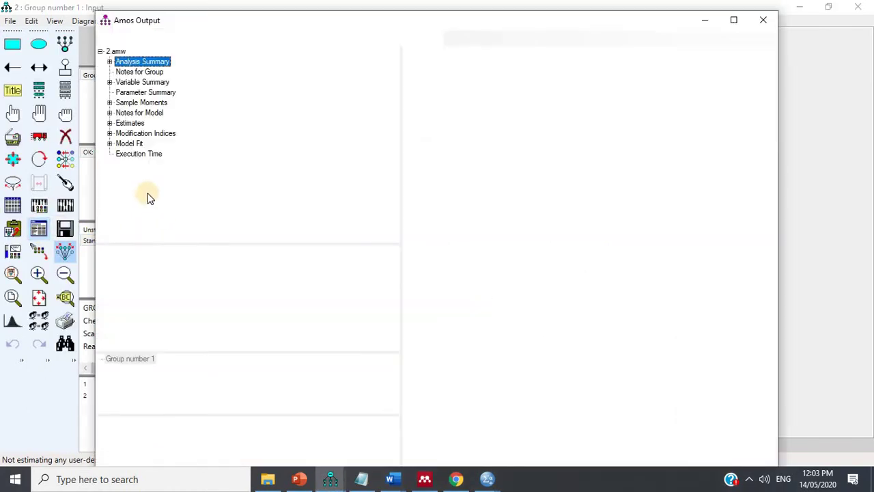
pyautogui.click(129, 143)
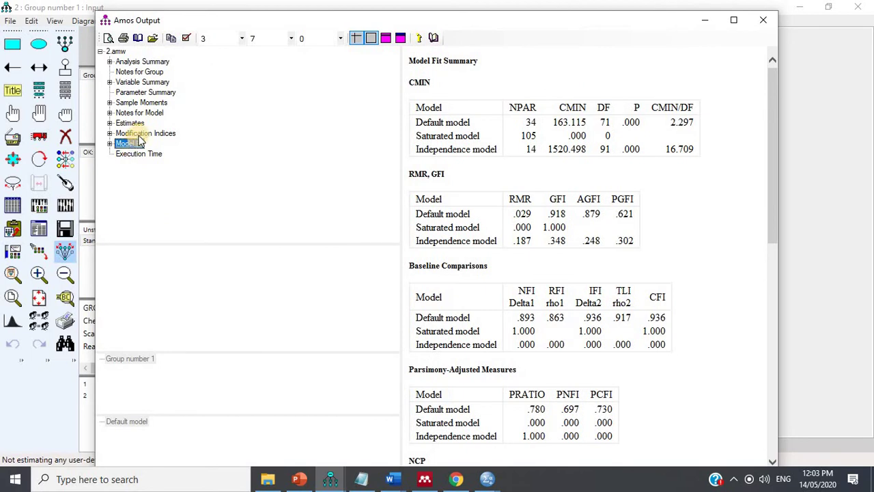
pyautogui.click(171, 133)
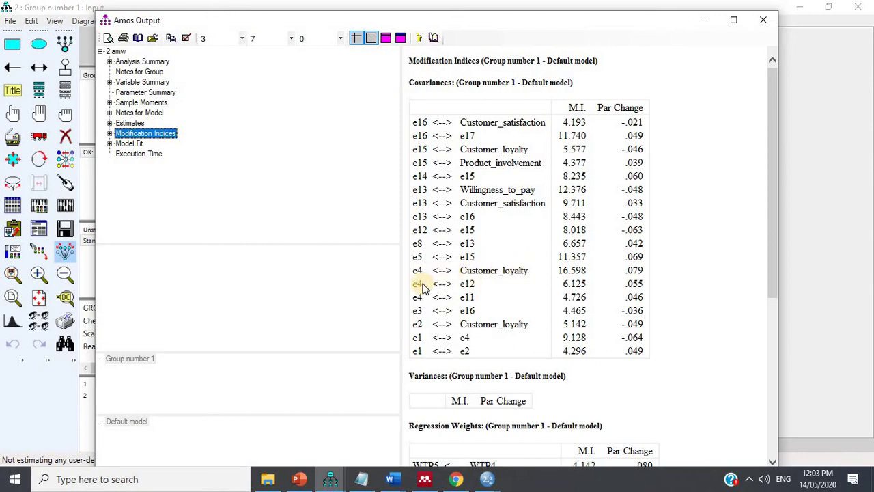
pyautogui.click(794, 238)
# - Erase the PI4 indicator and its error term e4 from Product involvement, then recalculate the estimates
pyautogui.click(65, 136)
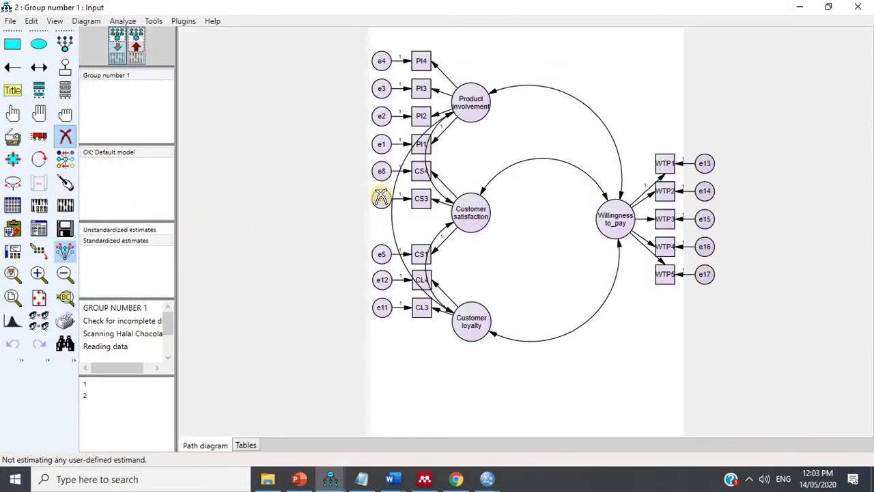
pyautogui.click(421, 63)
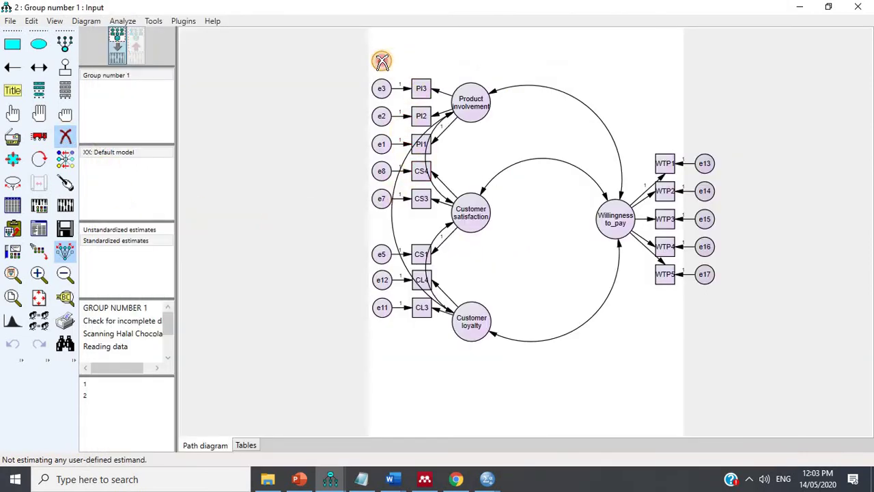
pyautogui.click(382, 61)
pyautogui.click(66, 208)
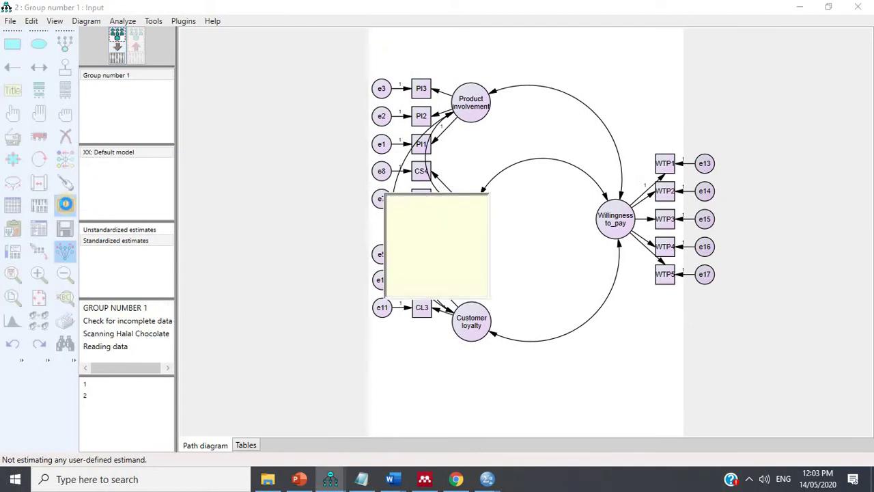
# - Inspect the Model Fit summary and covariance Modification Indices of the model without PI4, then return to the path diagram
pyautogui.click(40, 231)
pyautogui.click(129, 144)
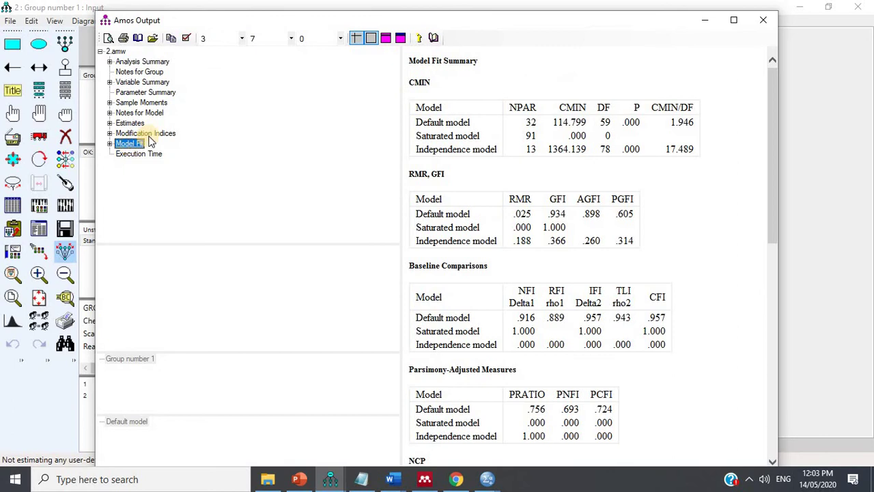
pyautogui.click(150, 135)
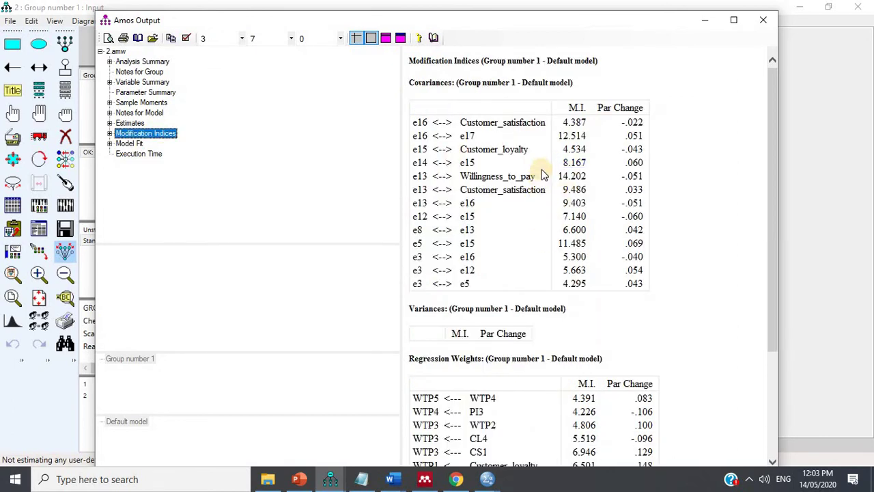
pyautogui.click(811, 203)
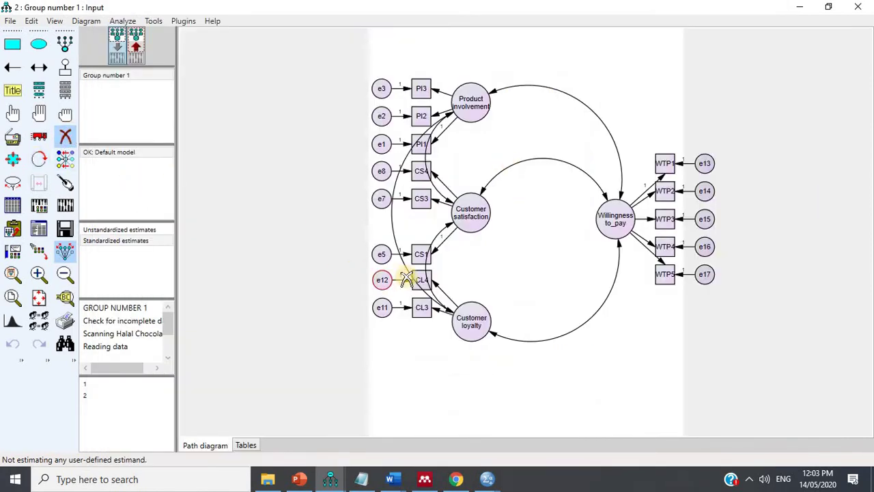
# - Erase the WTP1 indicator and its error term e13, and fix the regression weight of the Willingness to_pay path to WTP2 at 1
pyautogui.click(706, 162)
pyautogui.click(664, 164)
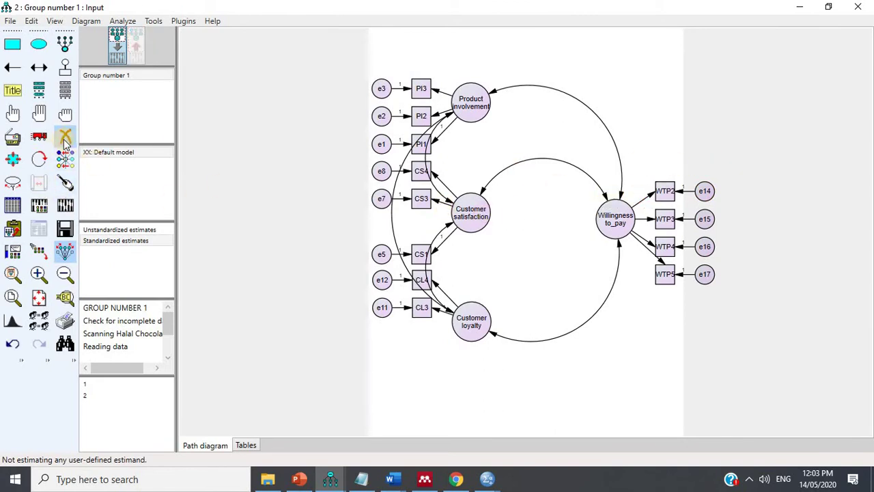
pyautogui.doubleClick(650, 194)
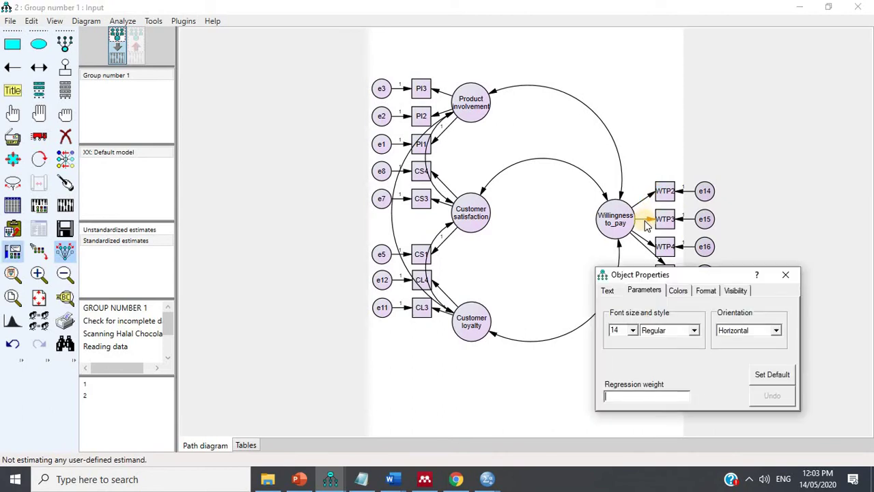
# - Recalculate the estimates without WTP1 and examine the Model Fit summary and covariance Modification Indices in the text output
pyautogui.click(66, 209)
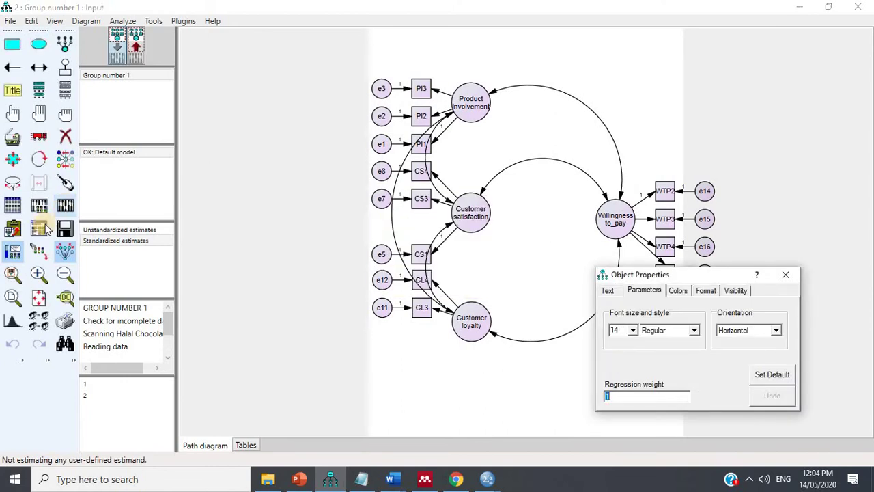
pyautogui.click(39, 229)
pyautogui.click(130, 145)
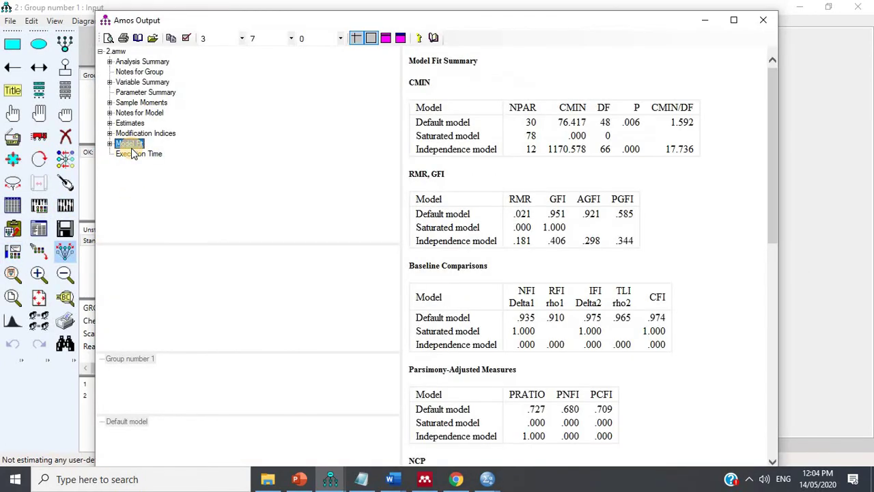
pyautogui.click(633, 124)
pyautogui.click(145, 133)
pyautogui.click(574, 206)
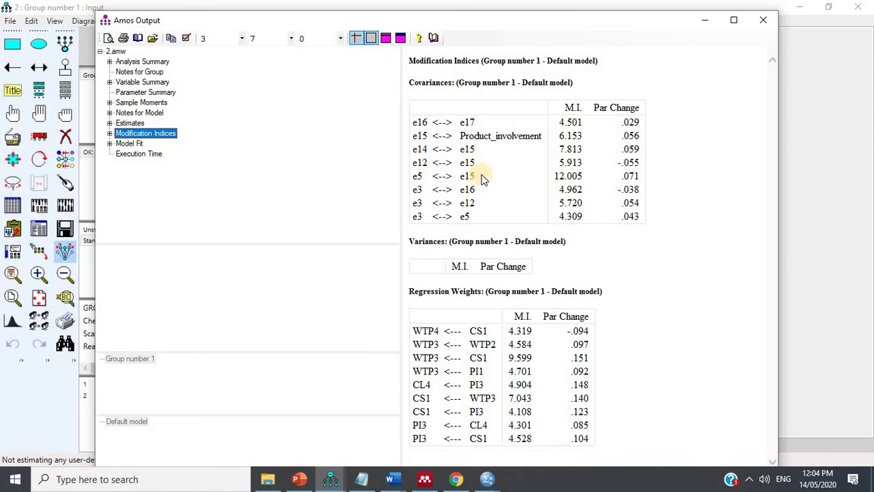
pyautogui.click(823, 225)
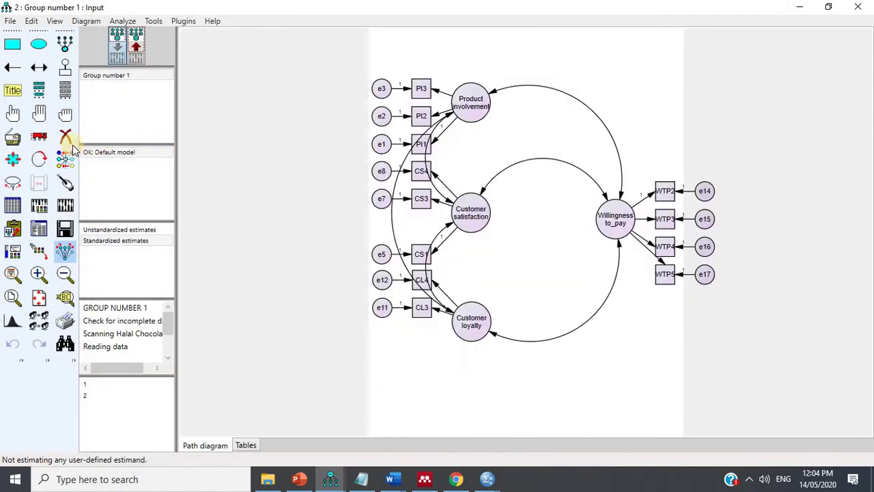
# - Erase the WTP3 indicator and its error term e15 from Willingness to_pay, then recalculate the estimates
pyautogui.click(66, 138)
pyautogui.click(665, 219)
pyautogui.click(711, 220)
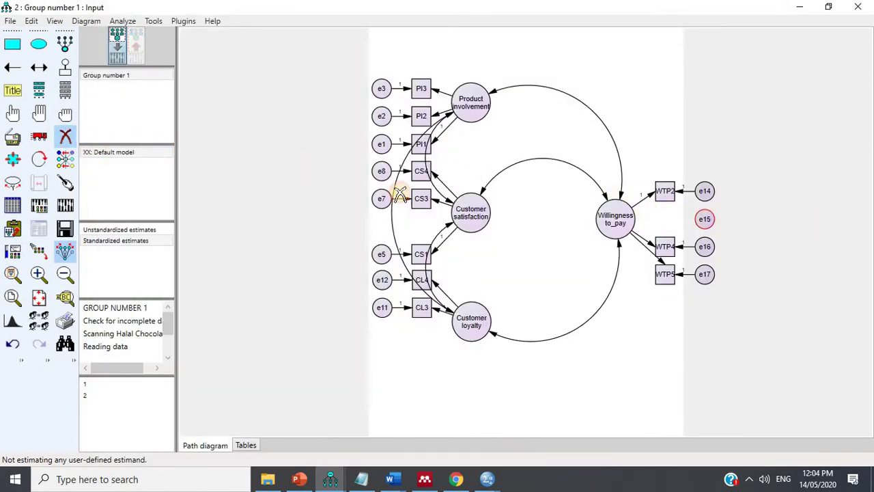
pyautogui.click(65, 206)
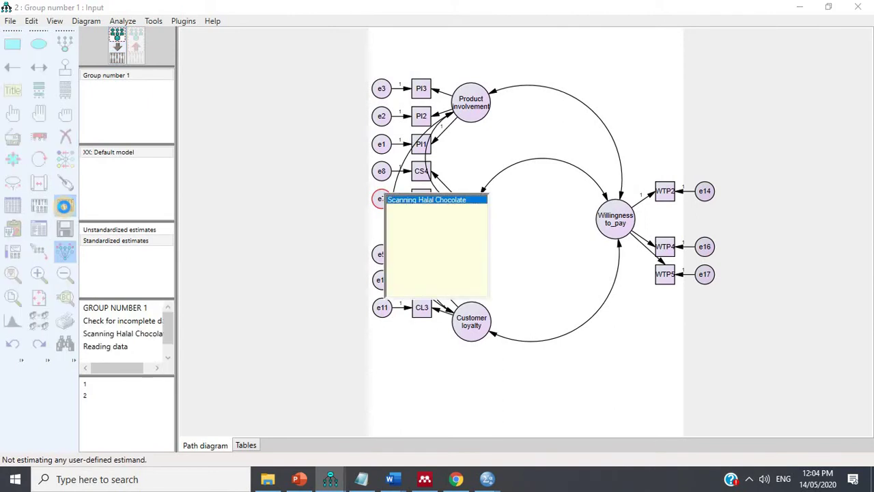
# - Examine the Model Fit summary of the model without WTP3 in the text output, then return to the path diagram
pyautogui.click(38, 229)
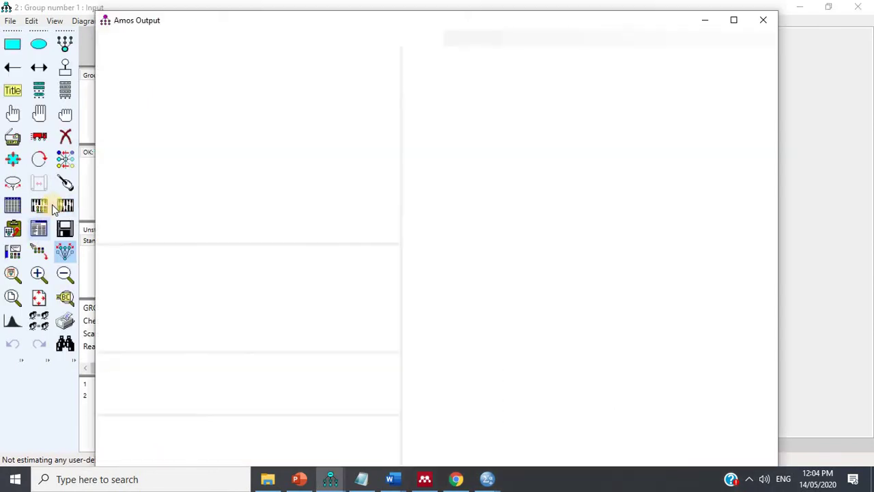
pyautogui.click(124, 147)
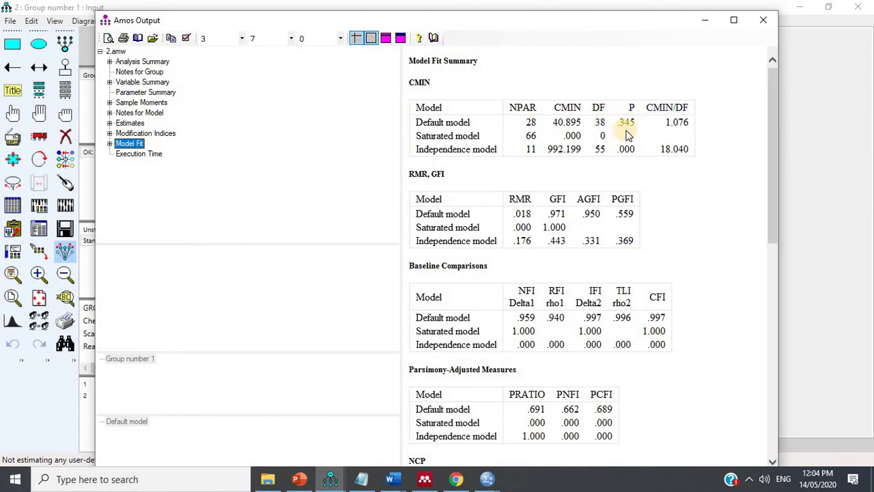
pyautogui.click(802, 223)
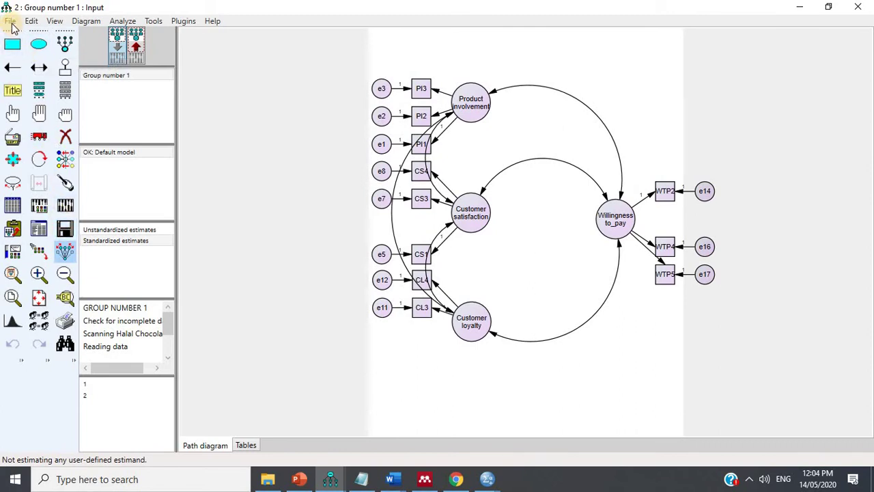
# - Save the model as a new input file named 3 in the HALAL CHOCOLATE folder
pyautogui.click(11, 22)
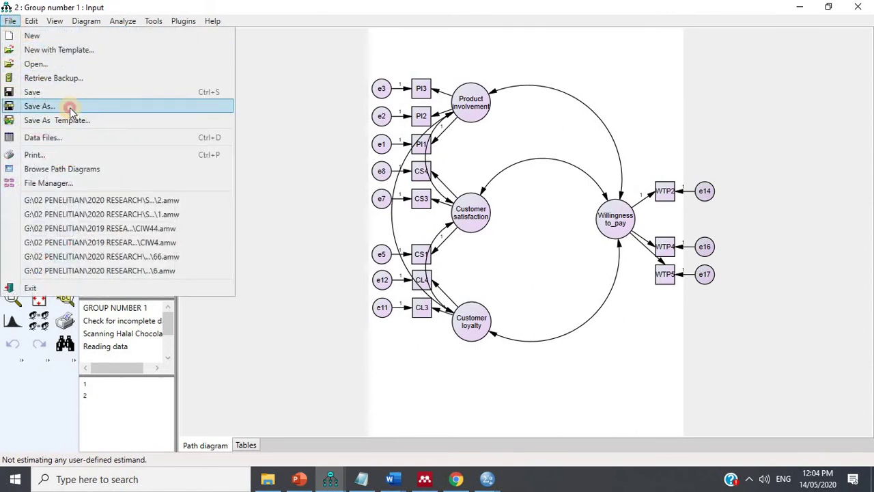
pyautogui.click(72, 109)
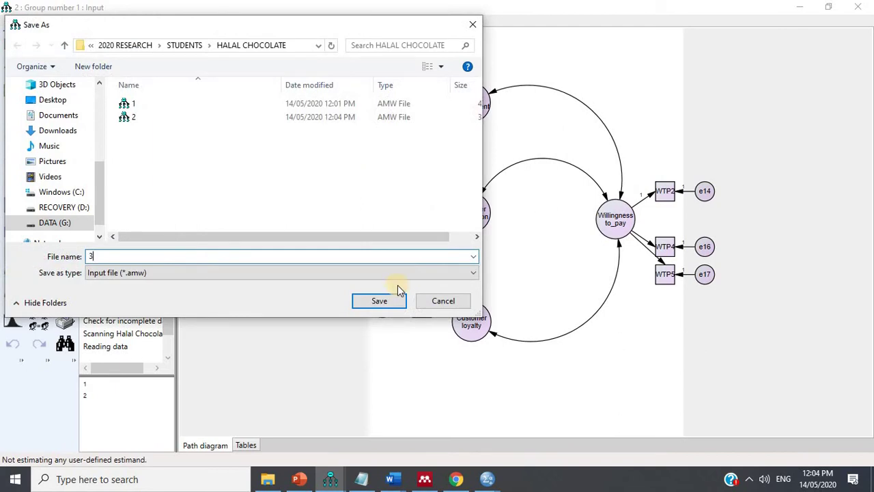
pyautogui.click(379, 299)
# - Erase all covariance arrows between the four latent variables except the one linking Product involvement and Customer satisfaction
pyautogui.click(65, 137)
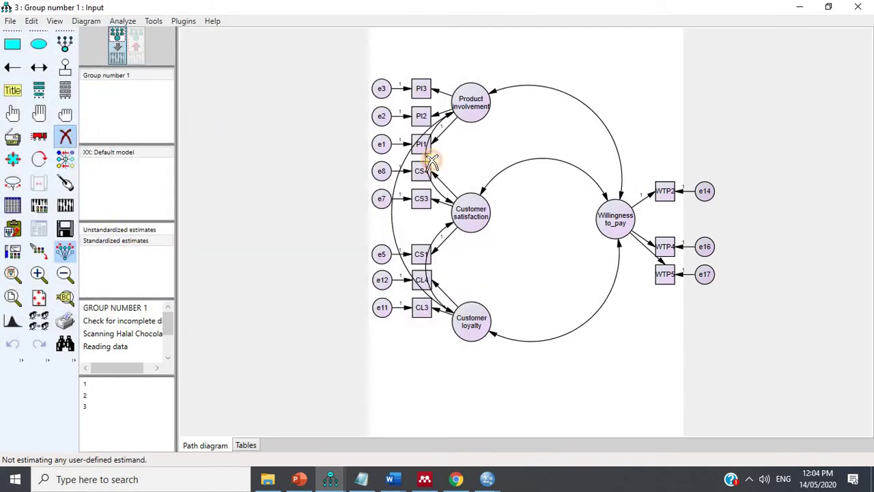
pyautogui.click(485, 190)
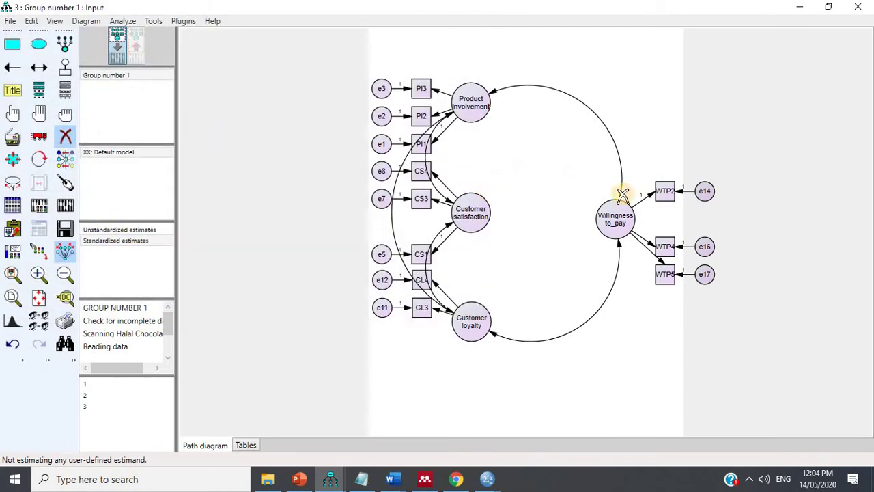
pyautogui.click(622, 201)
pyautogui.click(618, 249)
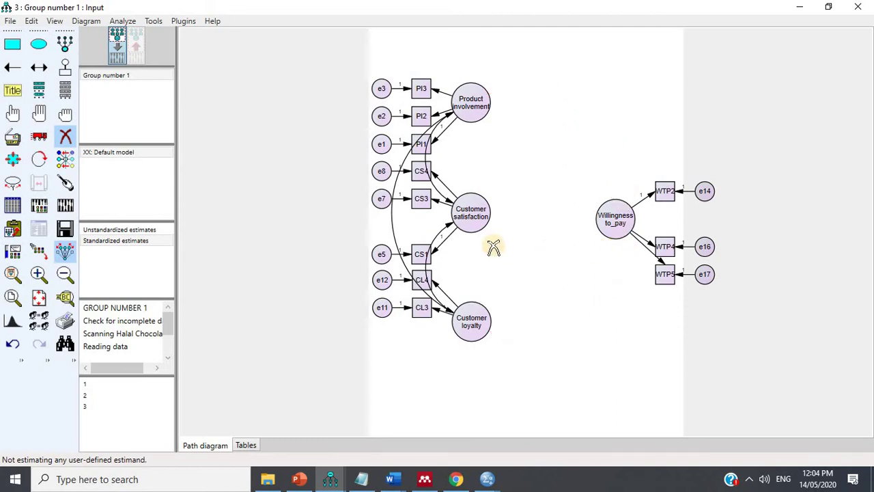
pyautogui.click(448, 228)
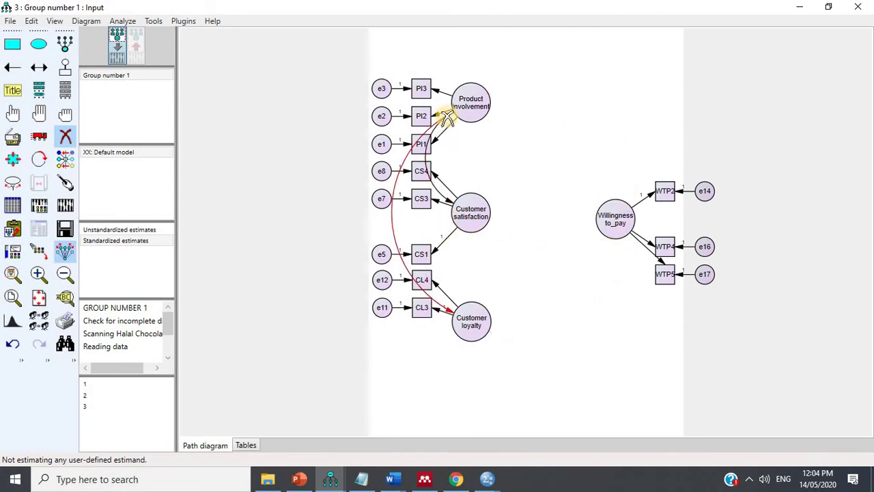
pyautogui.click(465, 127)
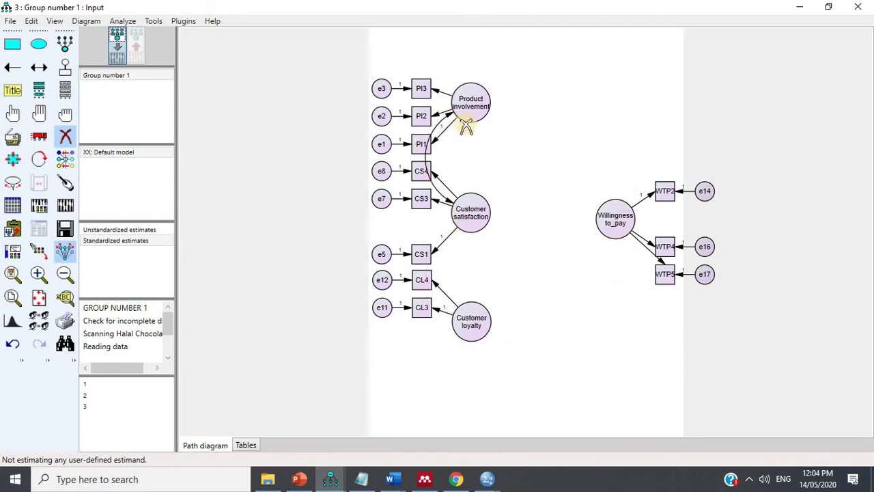
# - Set the path diagram's paper size to Landscape - A4 in the Interface Properties
pyautogui.click(55, 20)
pyautogui.click(72, 33)
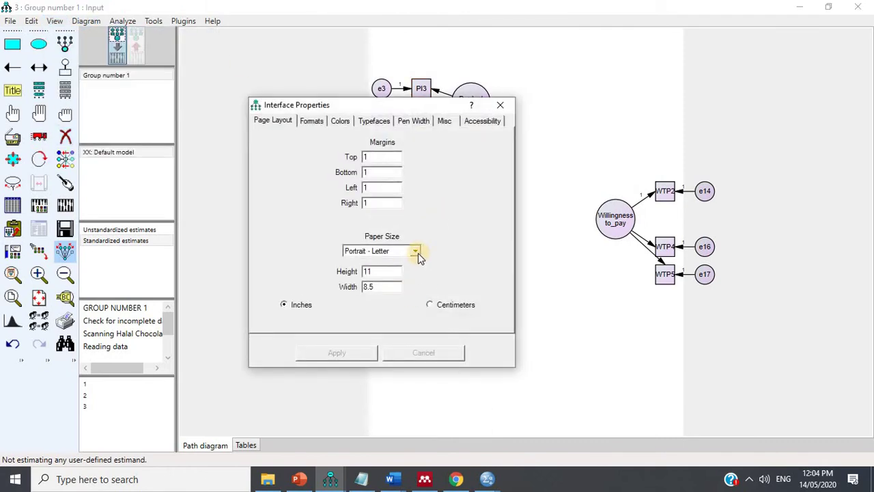
pyautogui.click(415, 251)
pyautogui.click(375, 289)
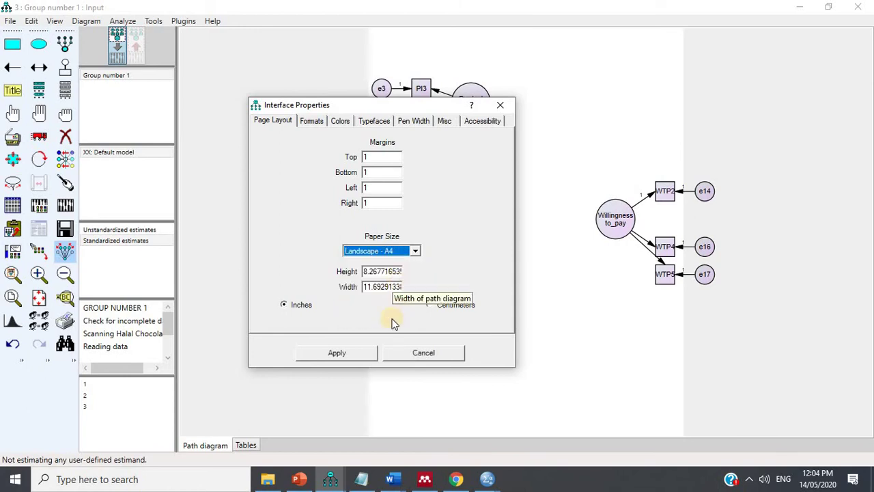
pyautogui.click(361, 351)
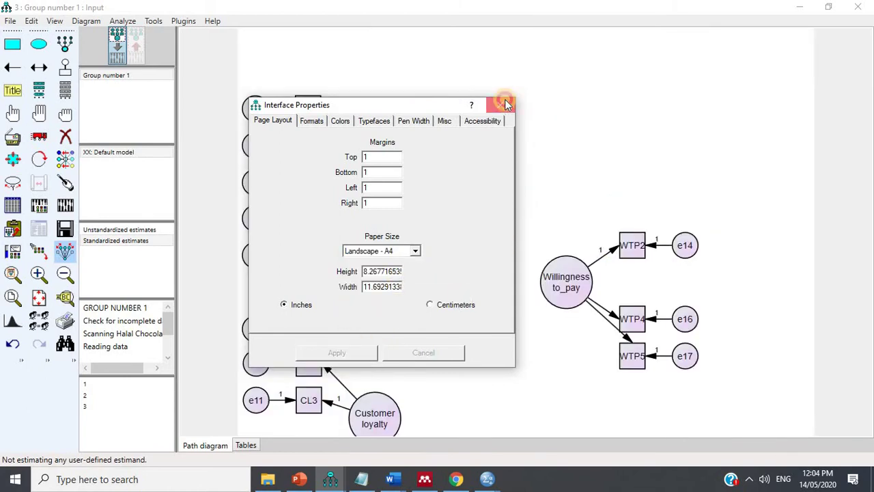
pyautogui.click(506, 104)
# - Move the Willingness to_pay construct to the page's upper right, then shift WTP2, e14 and the latent circle down to close the indicator gap
pyautogui.click(39, 137)
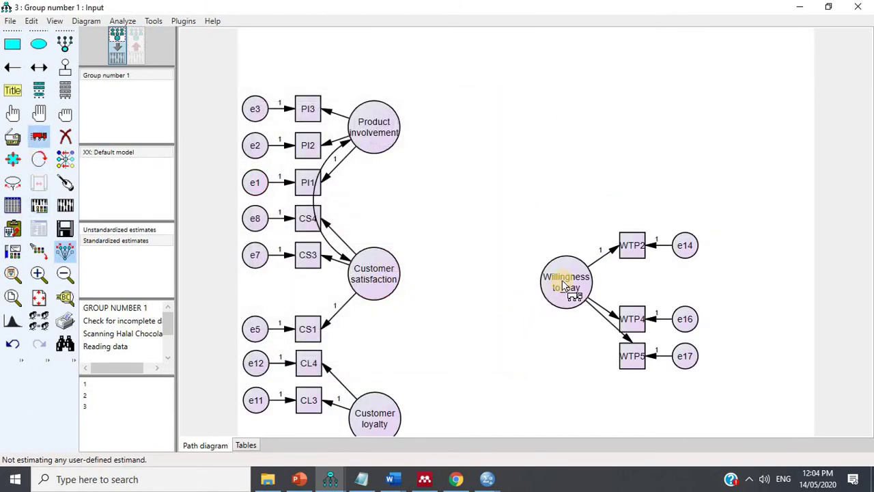
pyautogui.moveTo(563, 285); pyautogui.dragTo(654, 186)
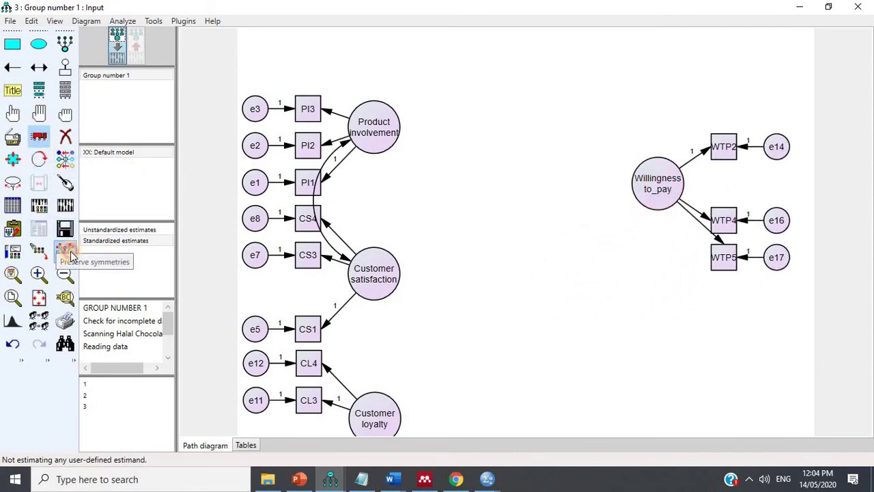
pyautogui.moveTo(719, 155); pyautogui.dragTo(719, 193)
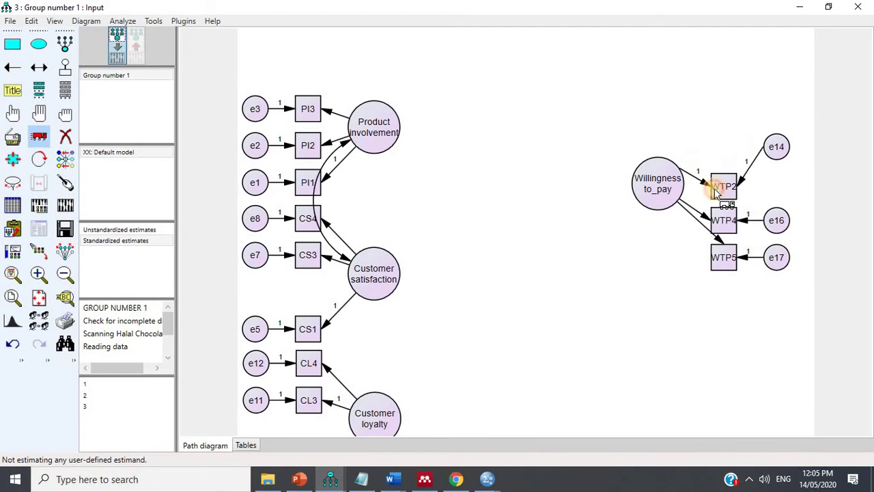
pyautogui.moveTo(777, 150); pyautogui.dragTo(782, 184)
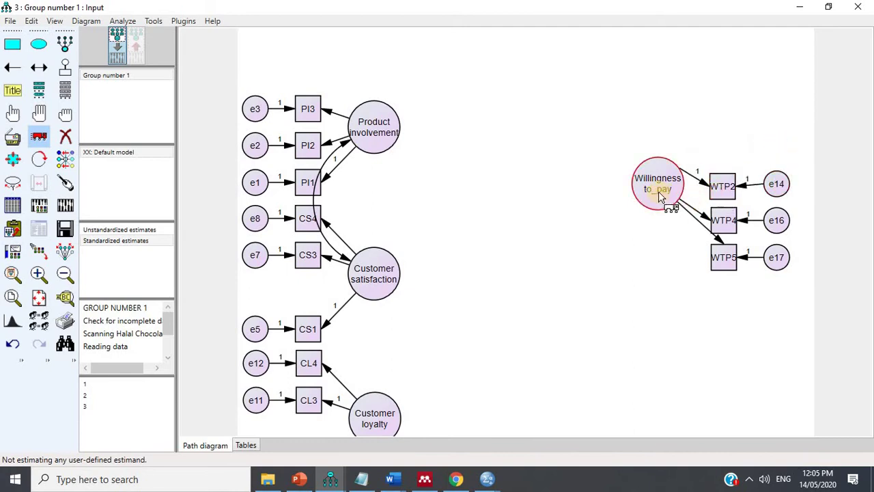
pyautogui.moveTo(664, 200); pyautogui.dragTo(657, 237)
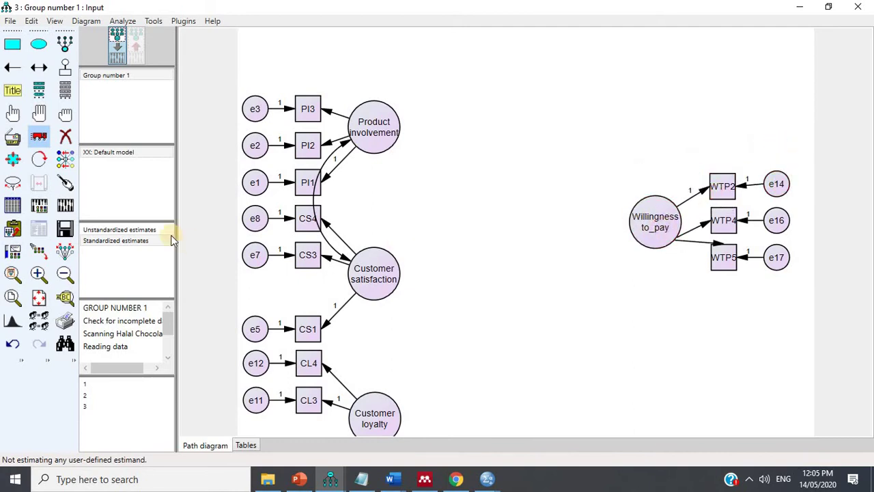
# - Touch up the arrows between Willingness to_pay and its indicators WTP2, WTP4 and WTP5
pyautogui.click(65, 183)
pyautogui.click(654, 222)
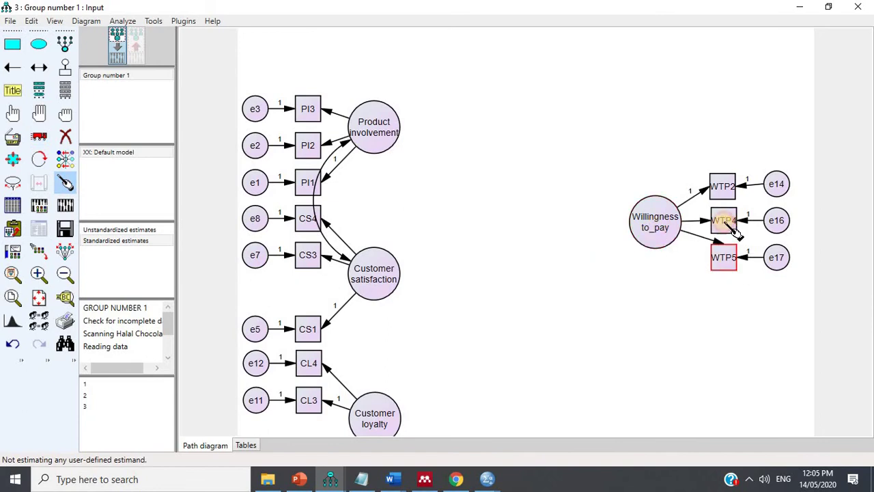
pyautogui.click(719, 187)
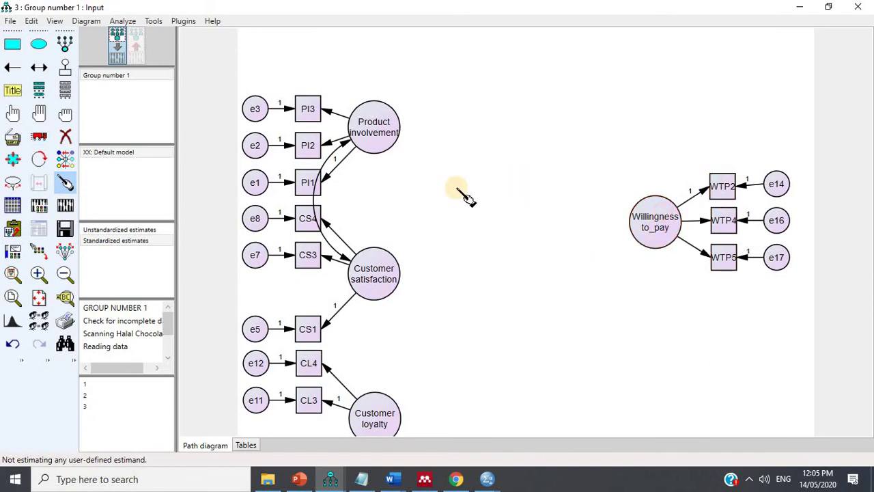
# - Move Customer satisfaction with its indicators between Product involvement and Willingness to_pay, and erase its covariance arrow with Product involvement
pyautogui.click(39, 137)
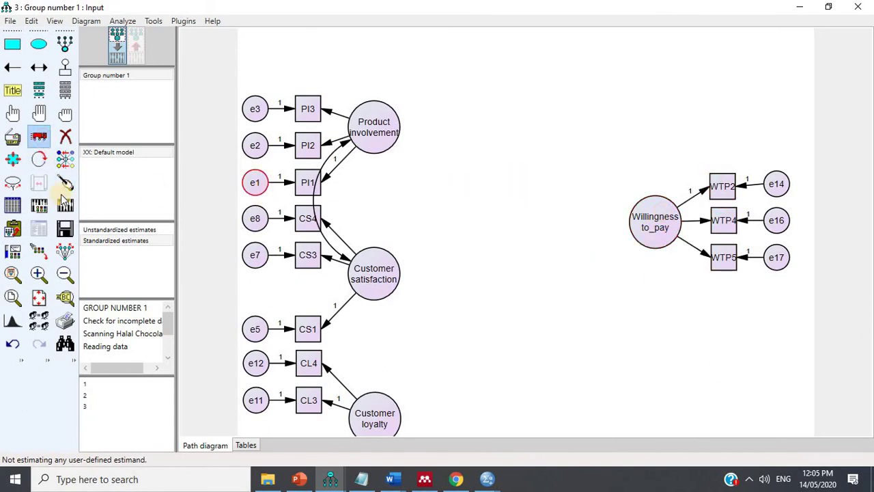
pyautogui.click(65, 251)
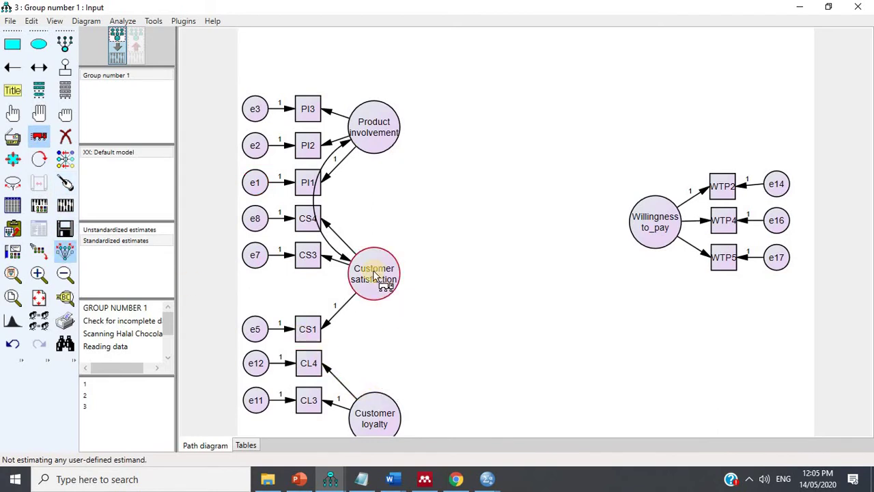
pyautogui.moveTo(374, 277); pyautogui.dragTo(540, 230)
pyautogui.click(65, 137)
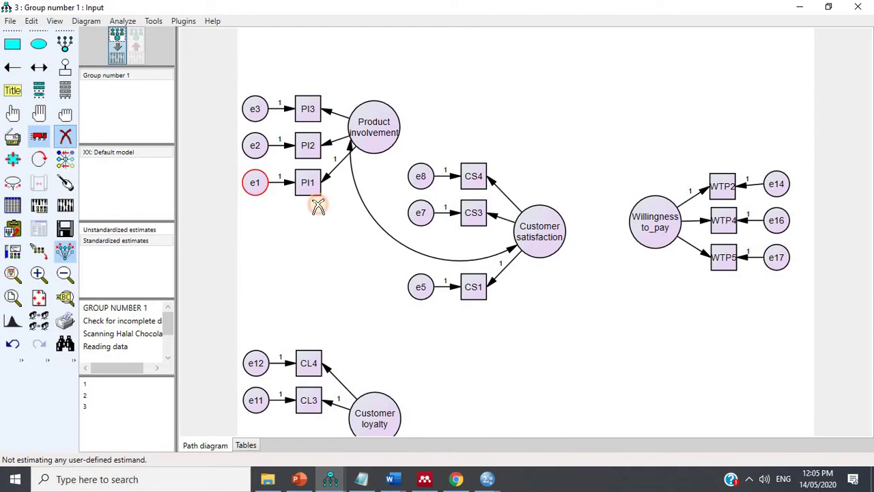
pyautogui.click(511, 248)
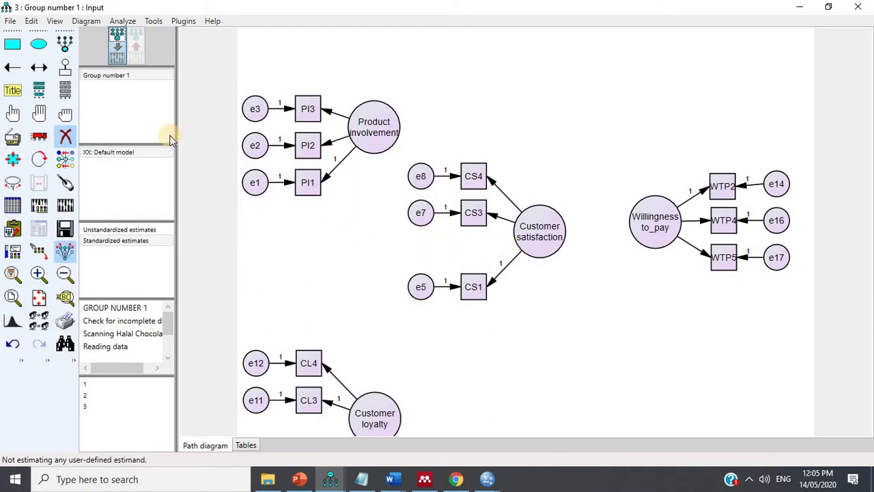
# - Draw regression paths from Product involvement to Customer satisfaction and from Customer satisfaction to Willingness to_pay
pyautogui.click(12, 67)
pyautogui.moveTo(358, 124); pyautogui.dragTo(550, 230)
pyautogui.moveTo(550, 230); pyautogui.dragTo(660, 228)
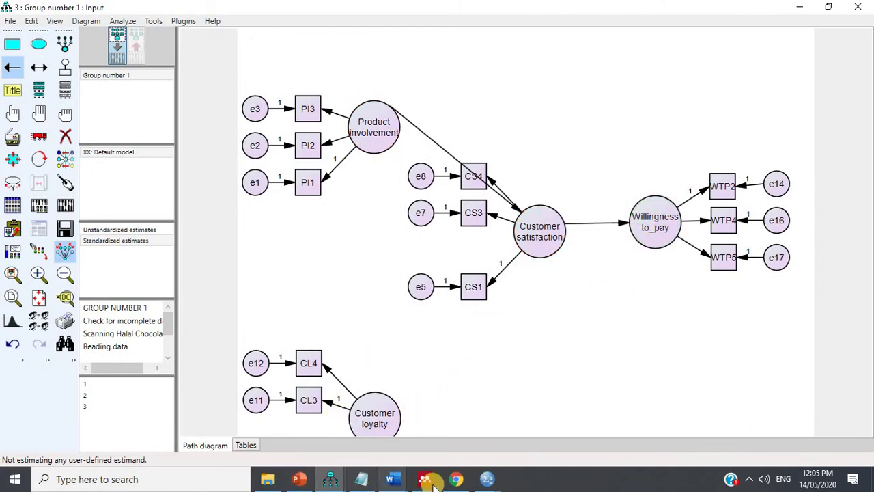
# - Switch to Chrome and search Google Images for "willingness to pay and customer loyalty" to look at published research models
pyautogui.click(457, 480)
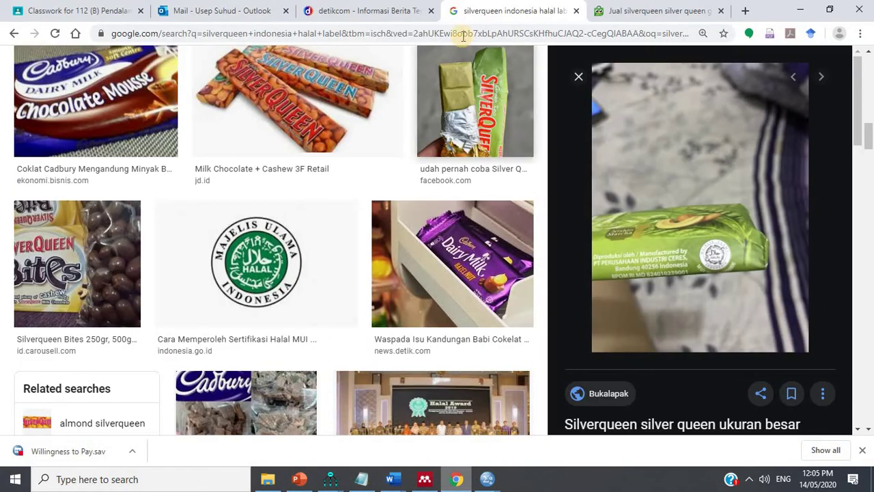
pyautogui.click(462, 36)
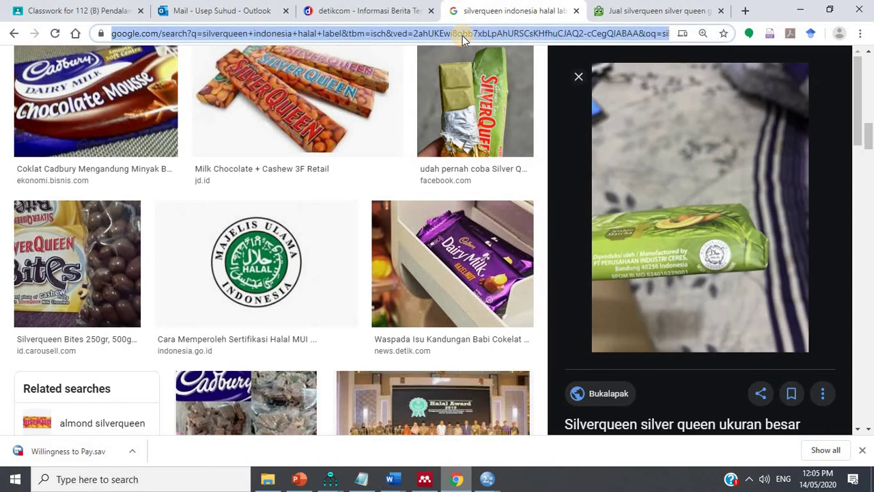
pyautogui.write('willingnes')
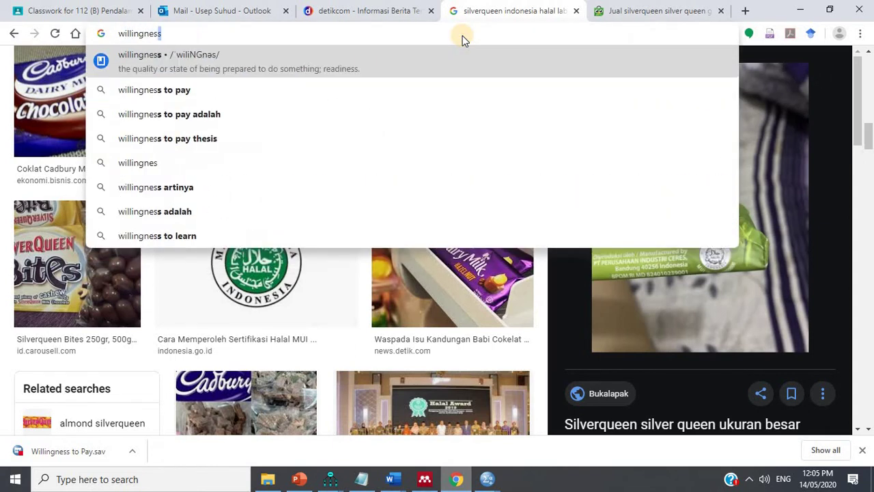
pyautogui.write('s to pay and')
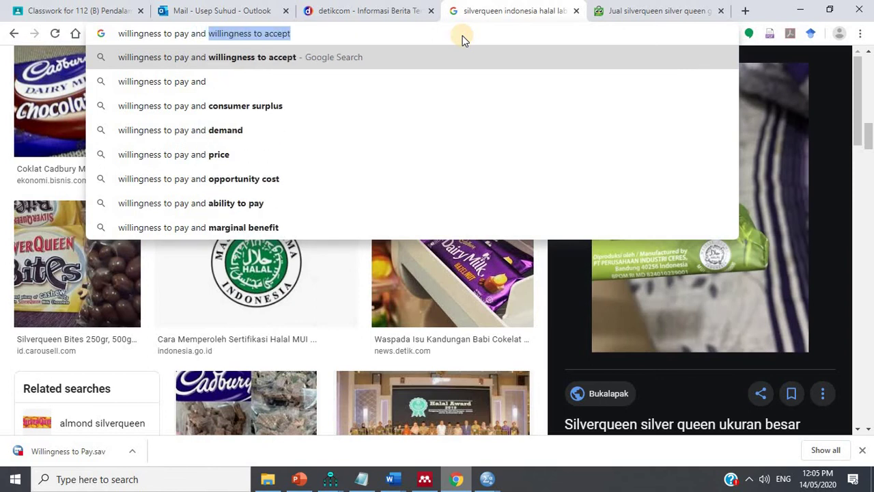
pyautogui.write(' c')
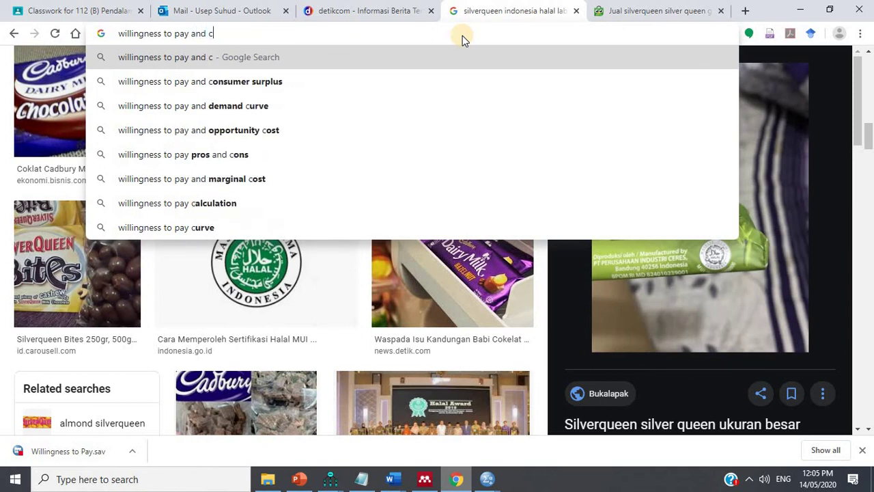
pyautogui.write('ustomer loyalty')
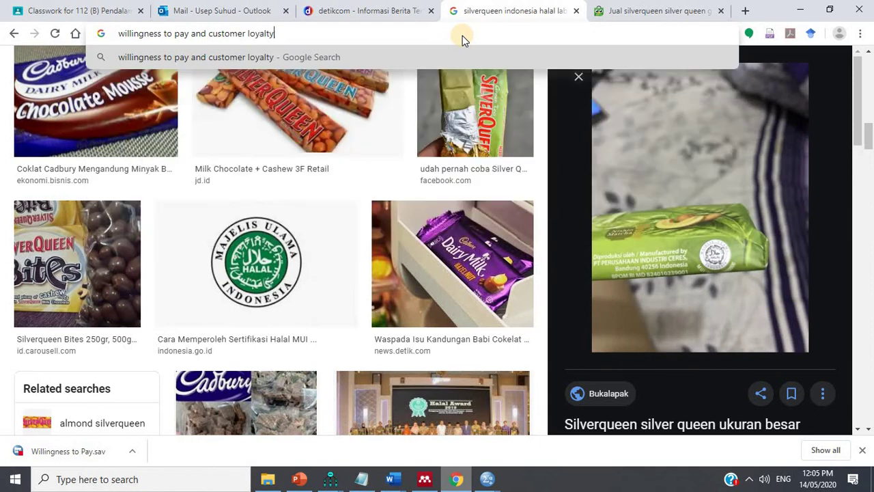
pyautogui.press('Return')
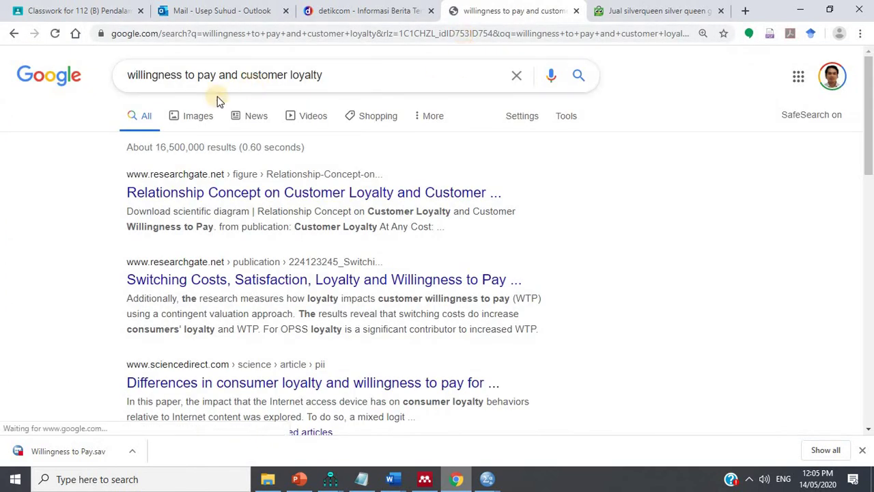
pyautogui.click(198, 116)
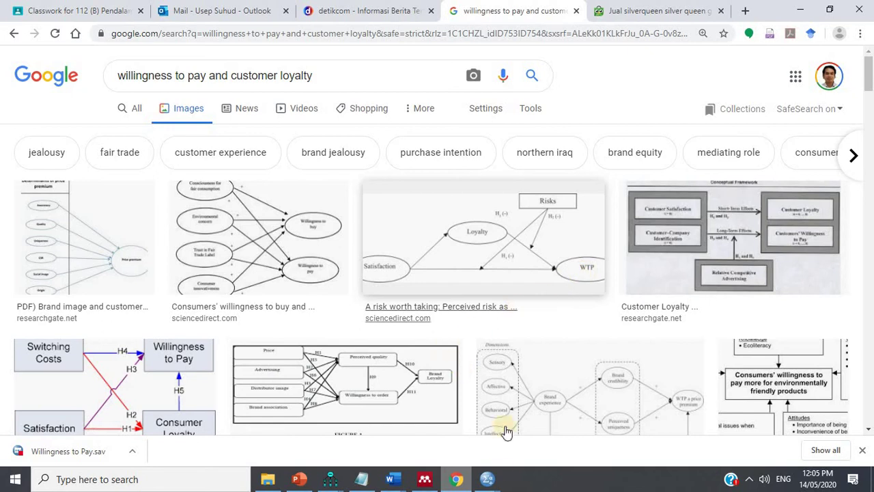
# - Switch to the Amos diagram, place Customer loyalty below Customer satisfaction, and draw paths from Customer satisfaction to it and from it to Willingness to_pay
pyautogui.moveTo(330, 478)
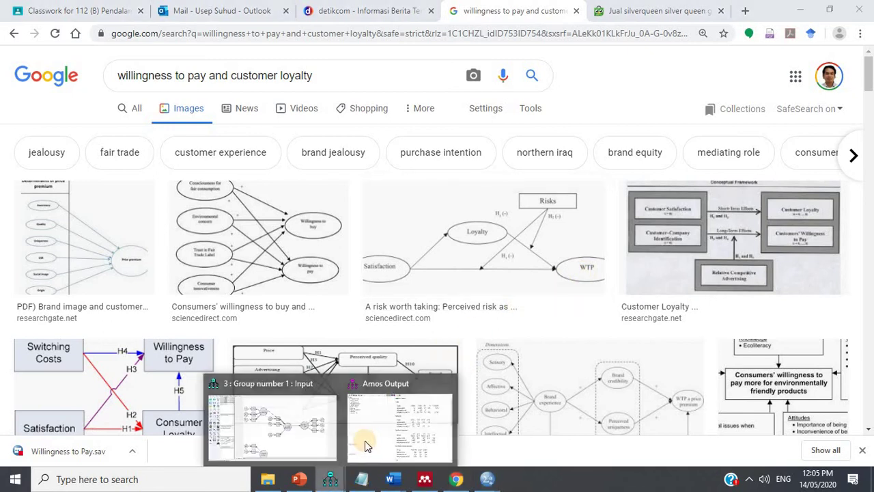
pyautogui.click(370, 439)
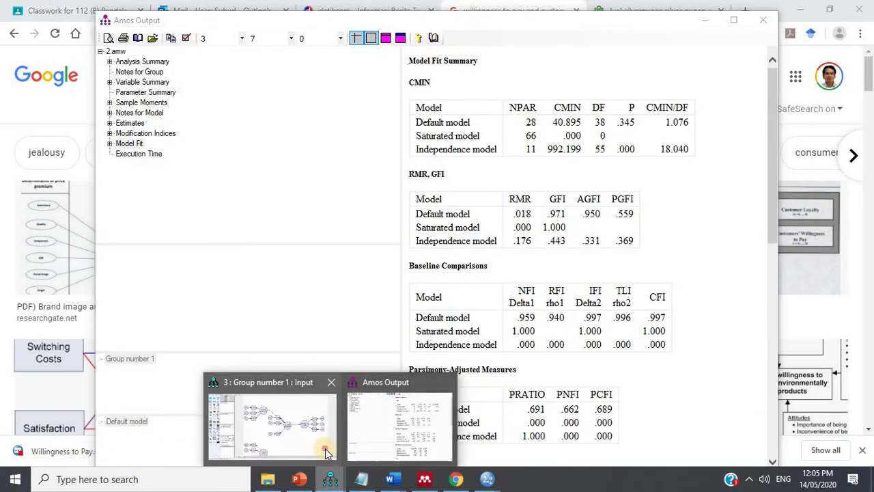
pyautogui.click(321, 444)
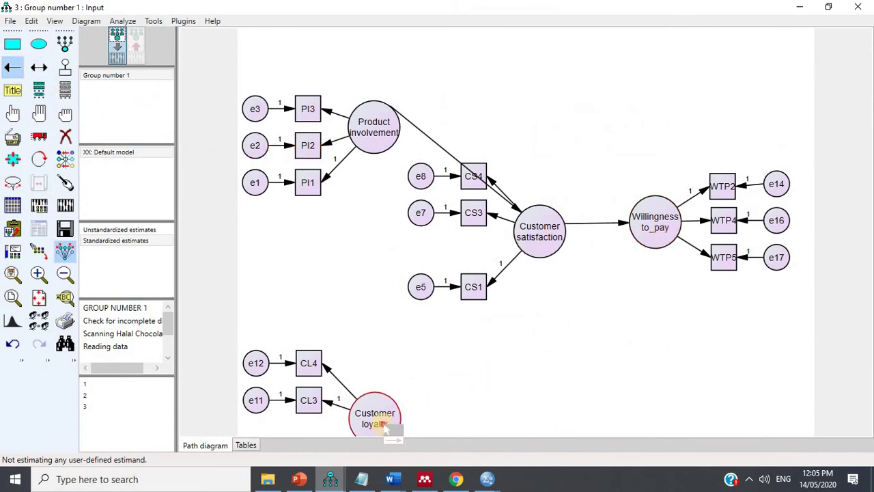
pyautogui.moveTo(372, 418); pyautogui.dragTo(577, 390)
# - Move Customer loyalty with its indicators closer to Customer satisfaction and touch up the arrows attached to Customer satisfaction
pyautogui.click(39, 137)
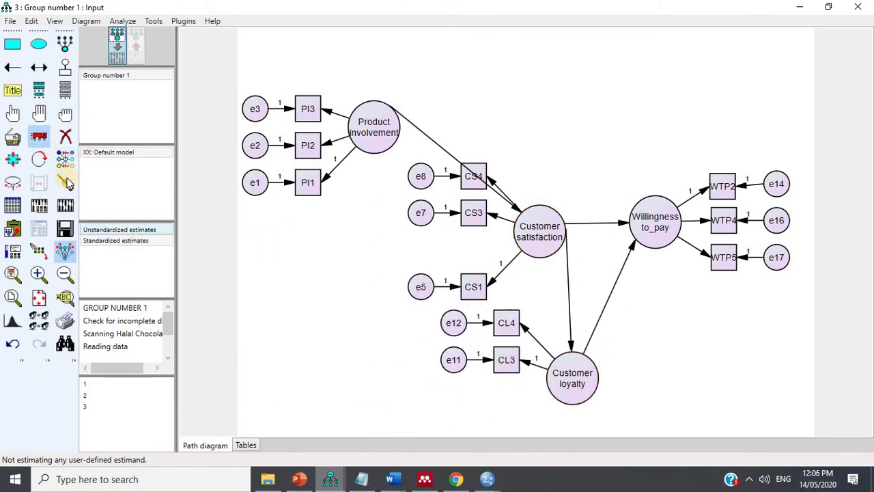
pyautogui.moveTo(580, 369); pyautogui.dragTo(591, 328)
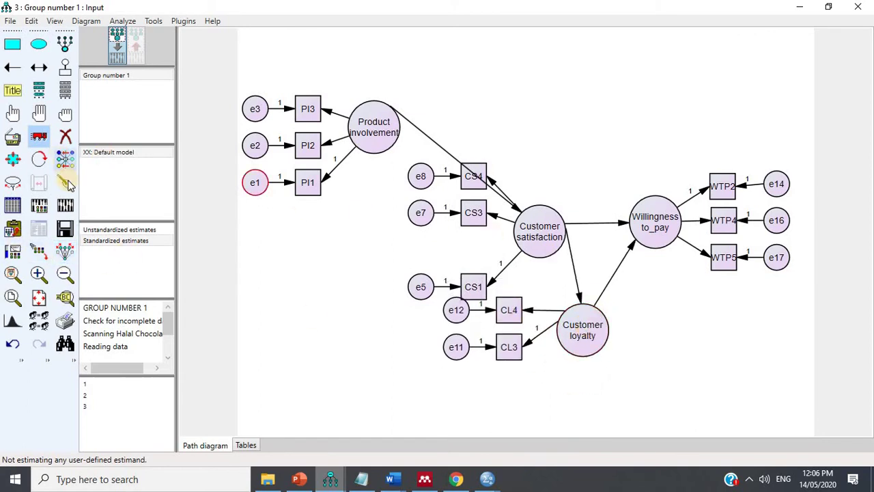
pyautogui.click(65, 183)
pyautogui.click(553, 250)
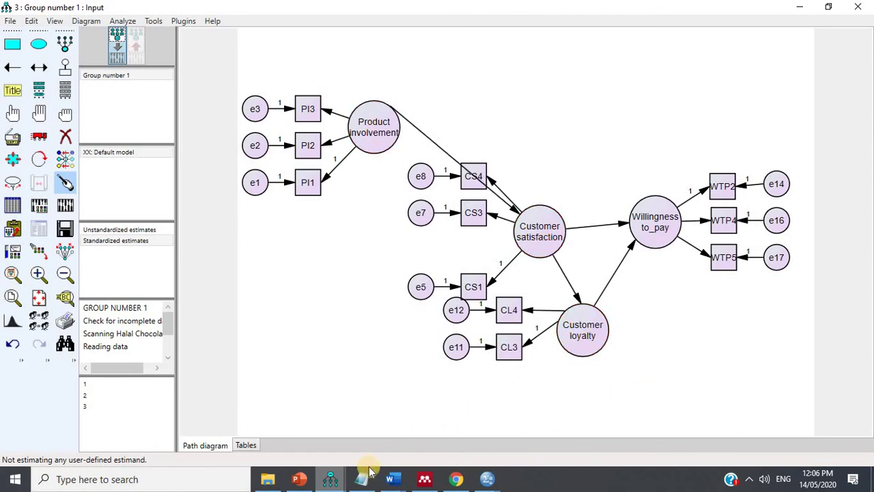
# - Switch to Chrome and search Google Images for "product involvment and customer loyalty"
pyautogui.click(458, 481)
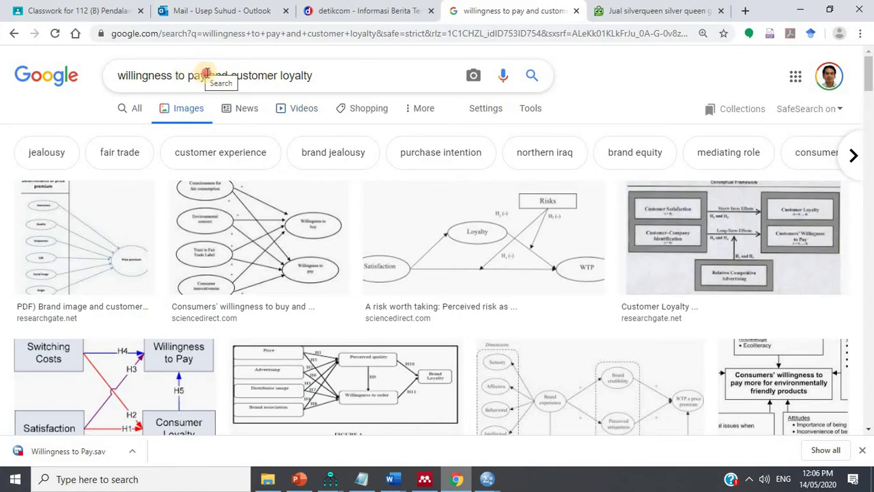
pyautogui.moveTo(206, 74); pyautogui.dragTo(104, 79)
pyautogui.write('produc')
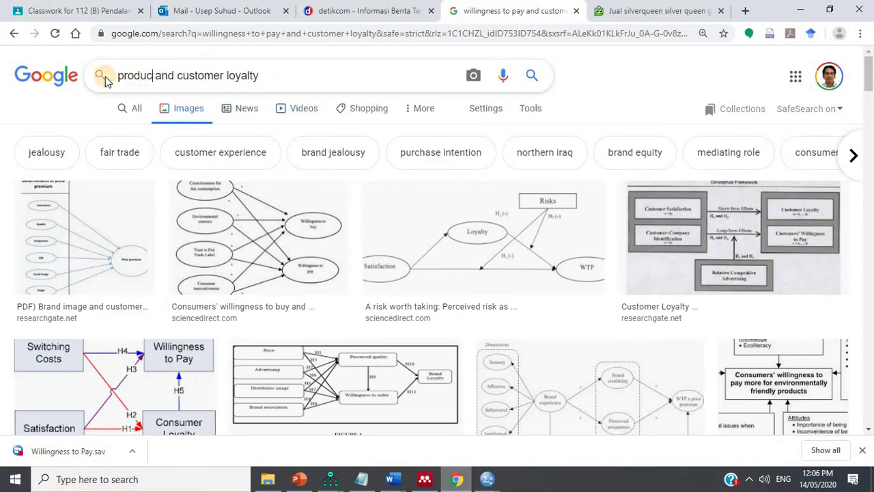
pyautogui.write('t involvment')
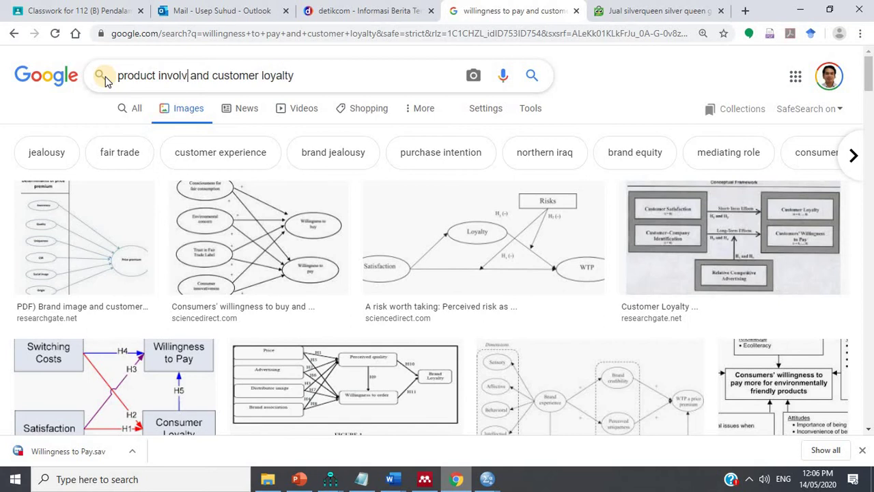
pyautogui.press('Return')
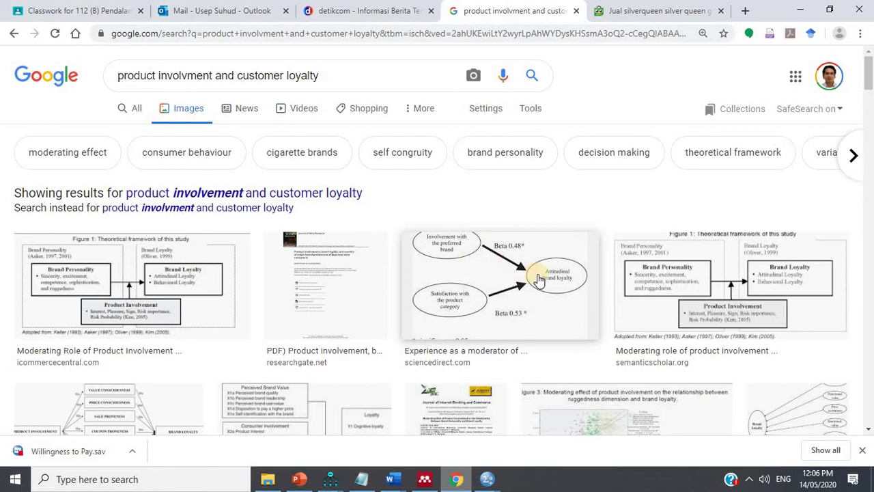
# - Examine the published conceptual framework images for how product involvement relates to loyalty and purchase intention
pyautogui.scroll(-5, 539, 279)
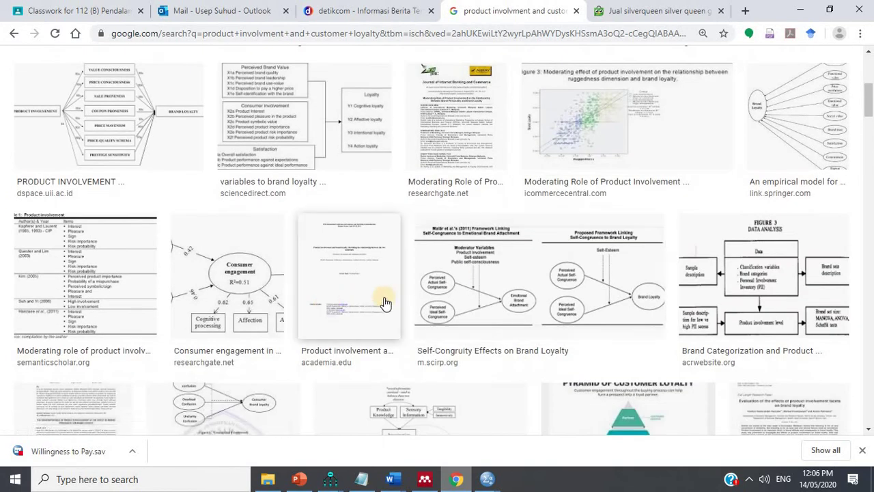
pyautogui.scroll(-2, 444, 263)
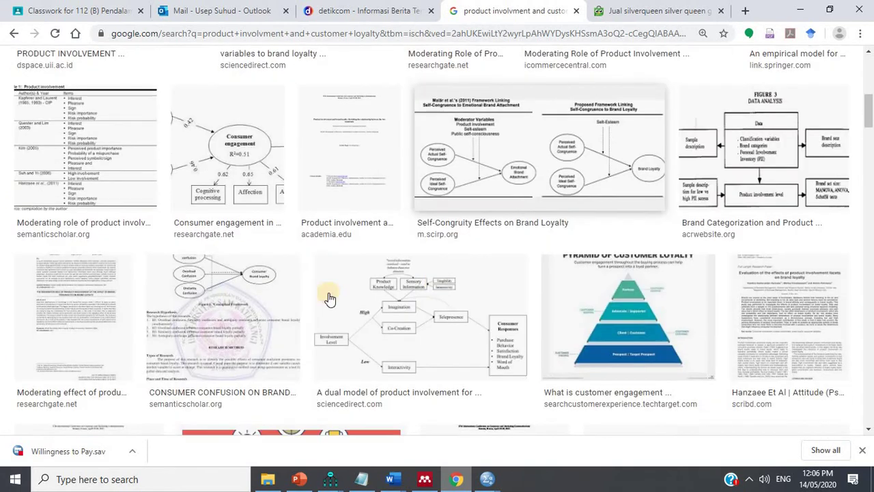
pyautogui.click(239, 295)
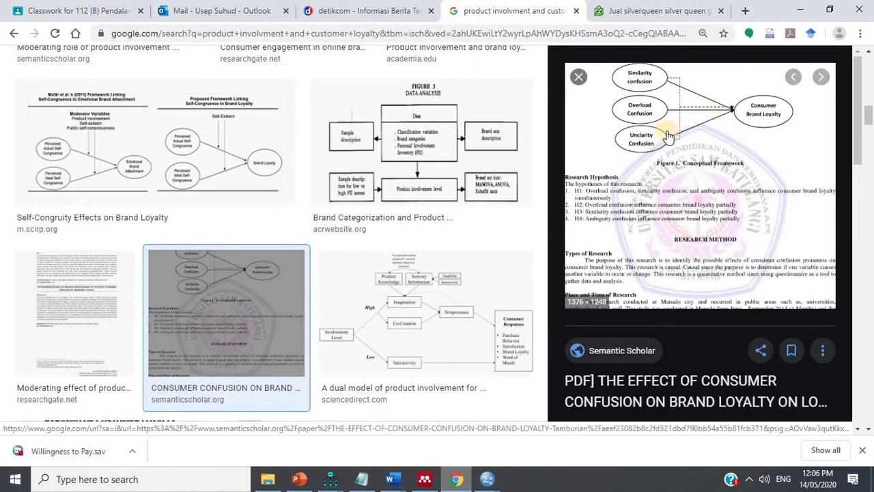
pyautogui.click(223, 147)
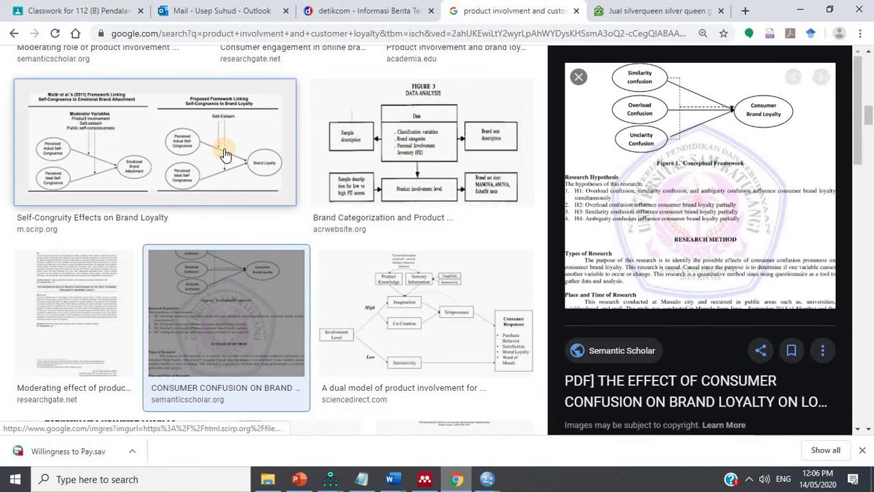
pyautogui.scroll(1, 367, 240)
pyautogui.scroll(-10, 366, 241)
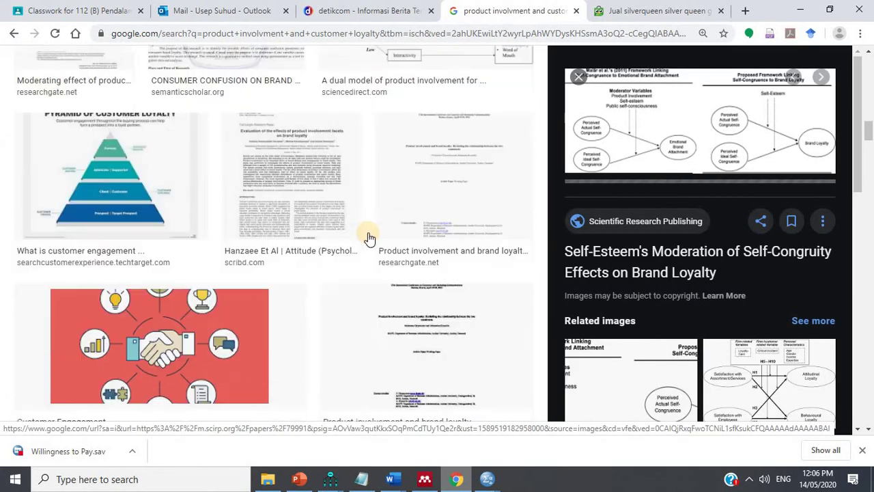
pyautogui.click(252, 247)
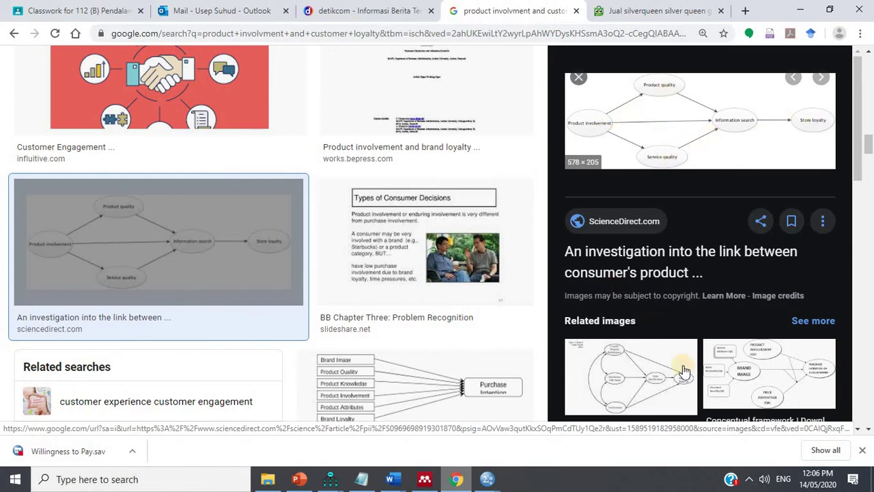
pyautogui.click(714, 382)
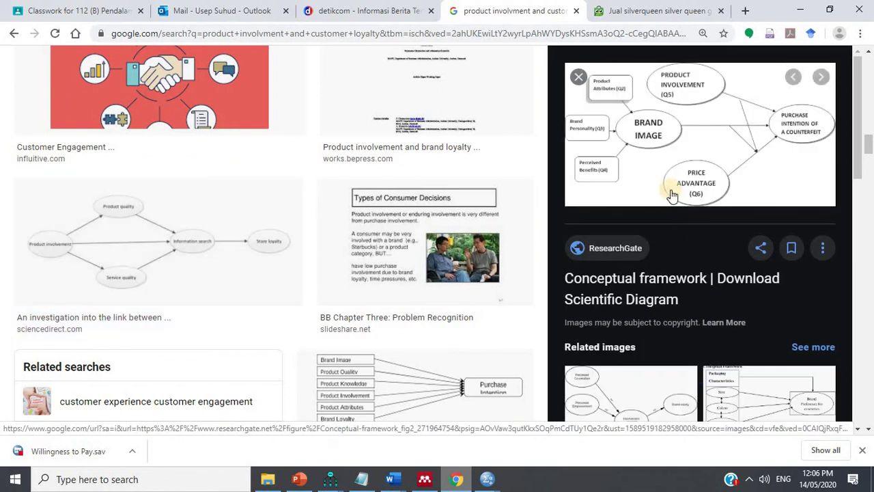
pyautogui.scroll(-2, 672, 179)
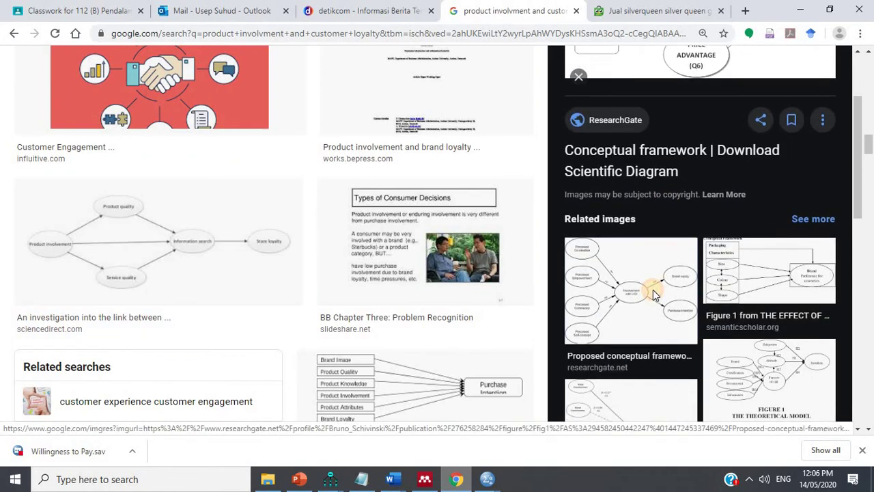
pyautogui.click(683, 273)
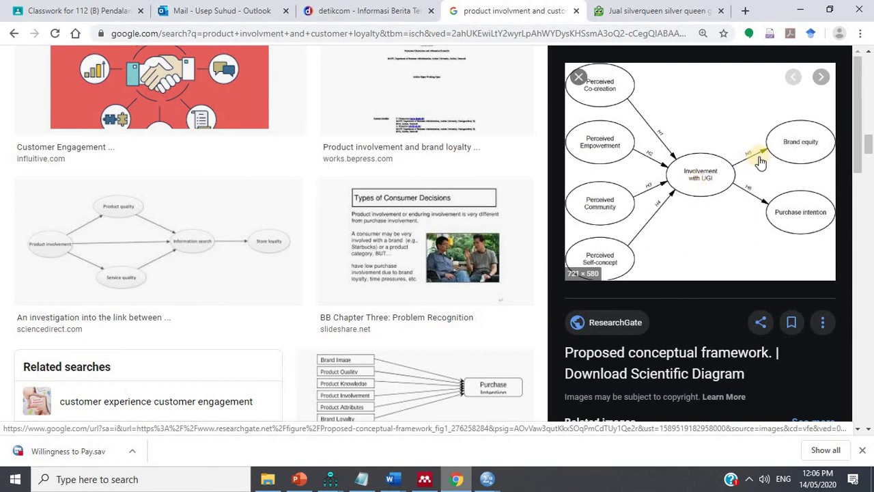
pyautogui.scroll(-2, 472, 267)
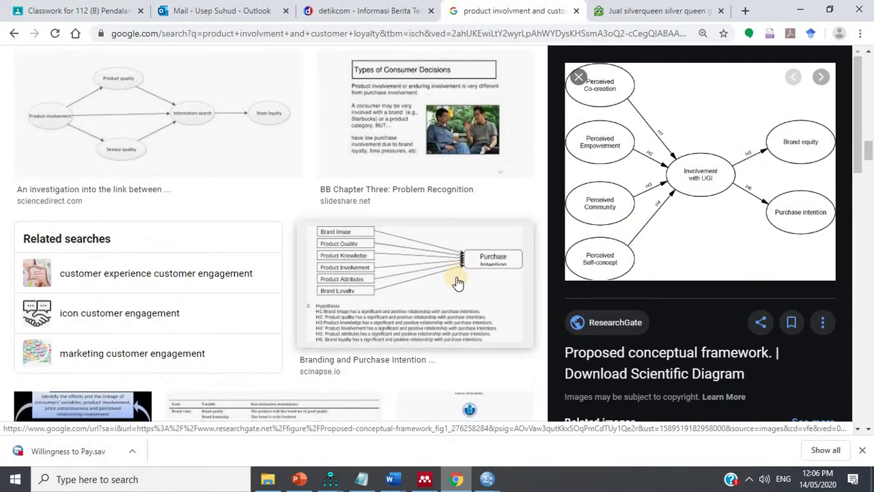
pyautogui.click(458, 283)
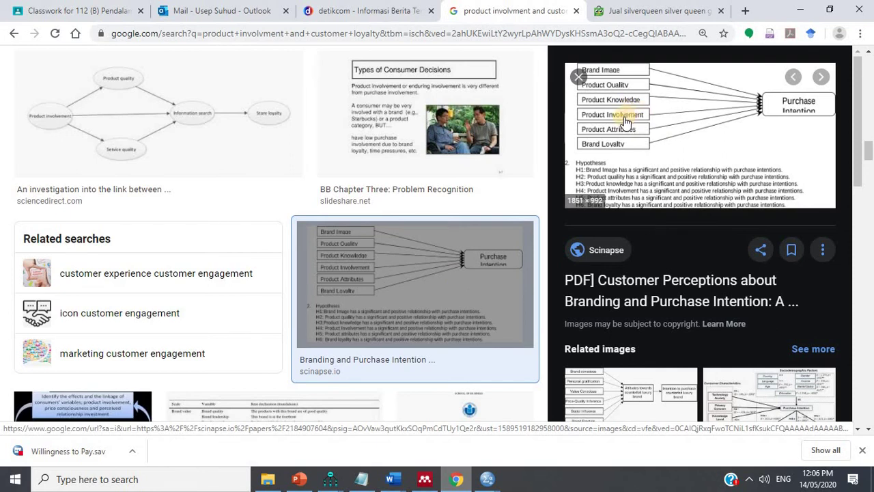
pyautogui.scroll(-7, 418, 280)
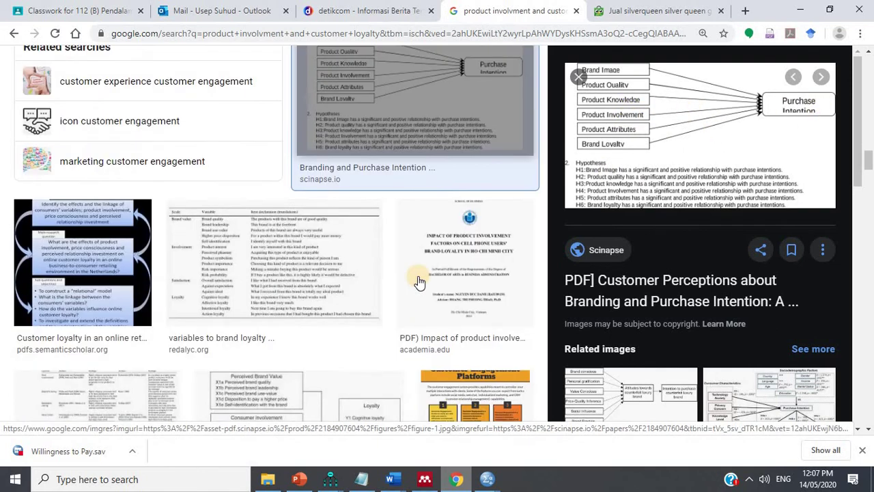
pyautogui.scroll(-3, 419, 282)
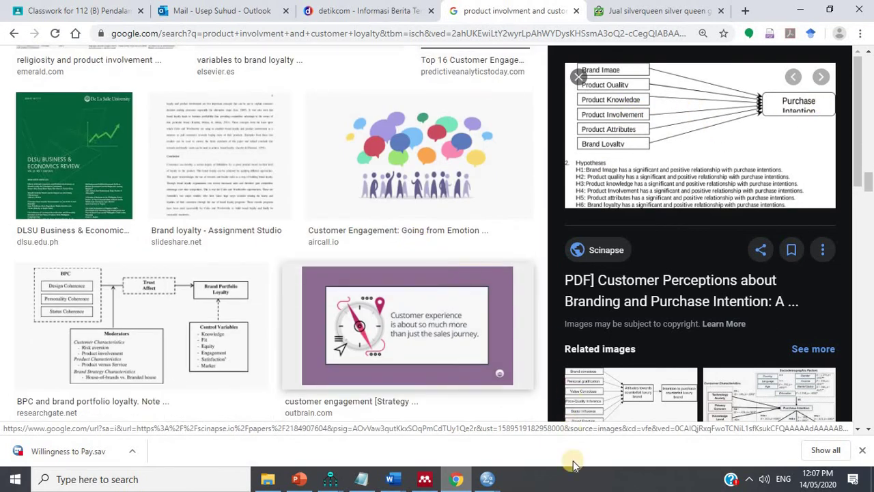
# - Return to the Amos path diagram and move Customer satisfaction with its indicators up, level with Product involvement
pyautogui.click(391, 479)
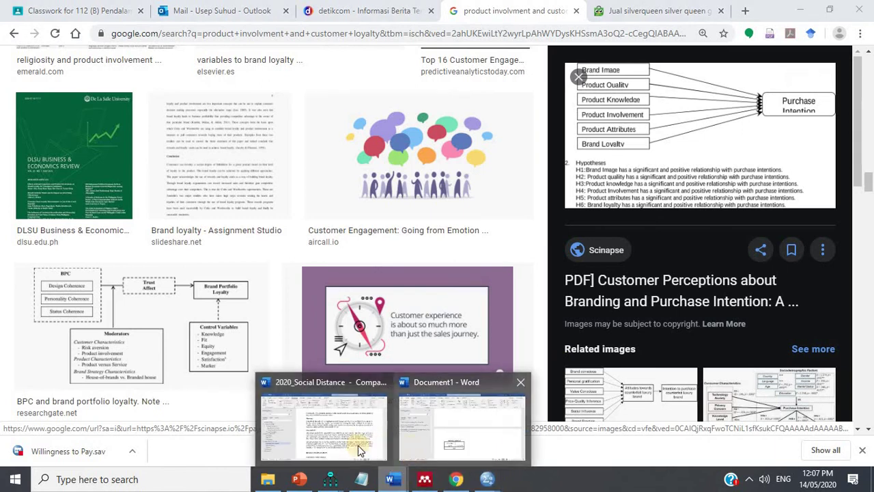
pyautogui.moveTo(331, 478)
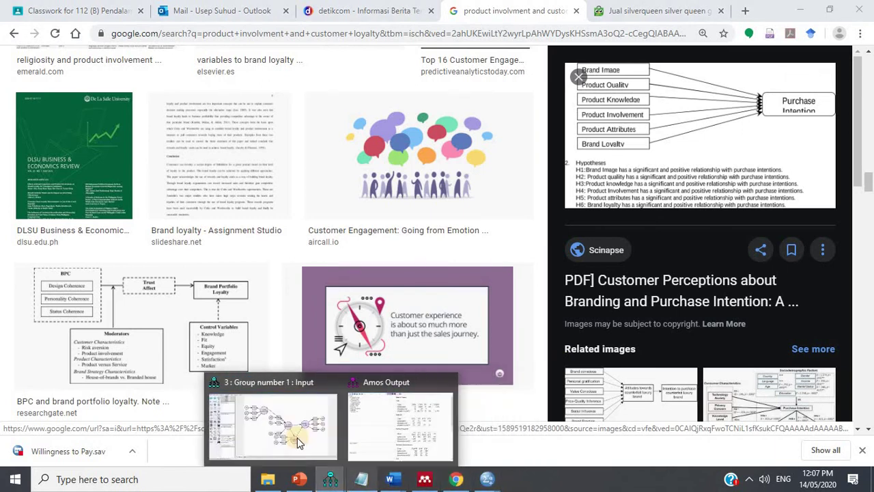
pyautogui.click(298, 443)
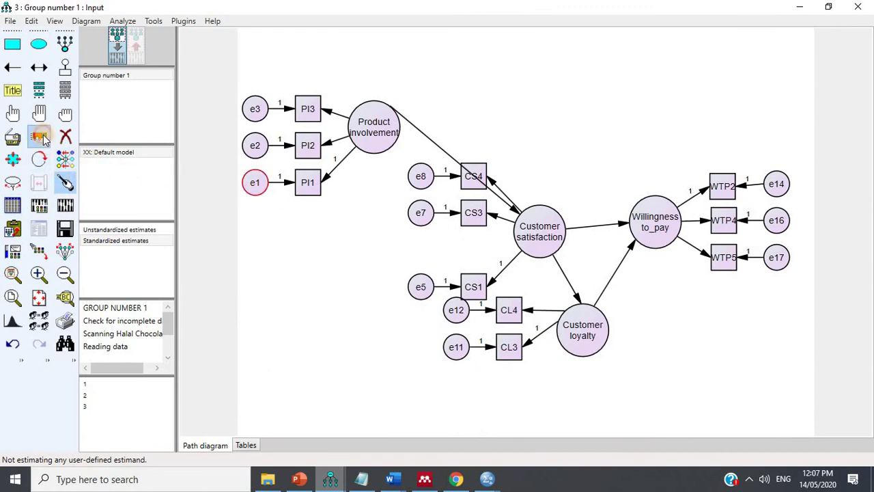
pyautogui.click(41, 137)
pyautogui.click(65, 251)
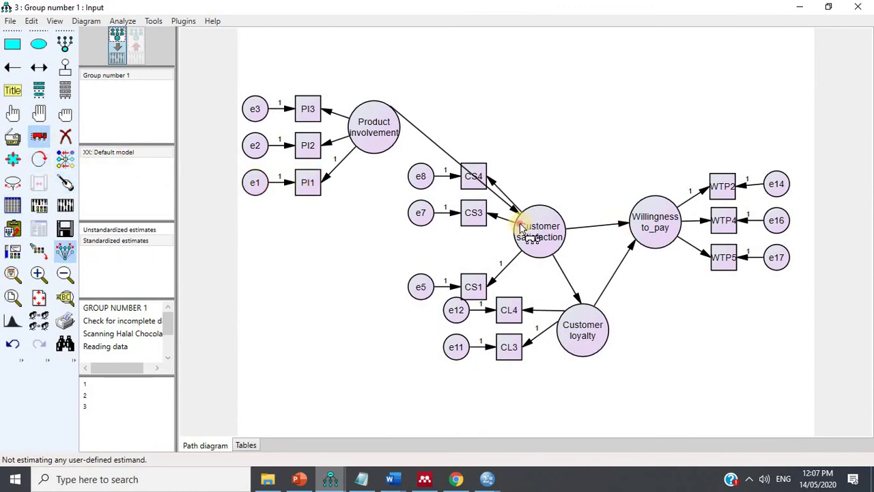
pyautogui.moveTo(523, 228); pyautogui.dragTo(519, 144)
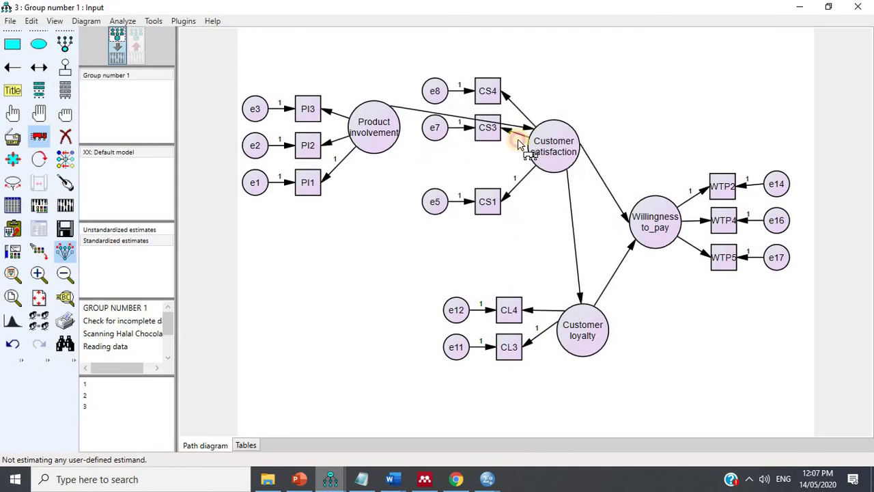
# - Rotate the indicators of Customer satisfaction above their latent variable and those of Customer loyalty below theirs
pyautogui.click(39, 163)
pyautogui.click(552, 140)
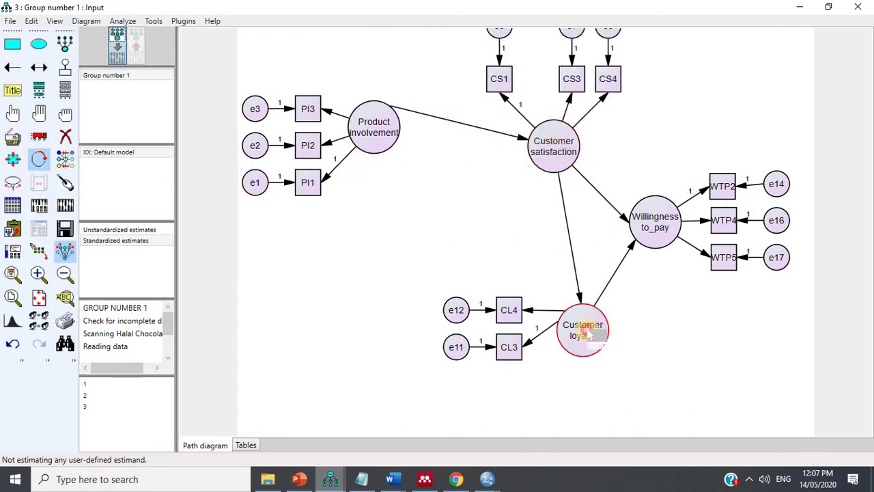
pyautogui.click(582, 330)
pyautogui.click(582, 330)
pyautogui.click(582, 330)
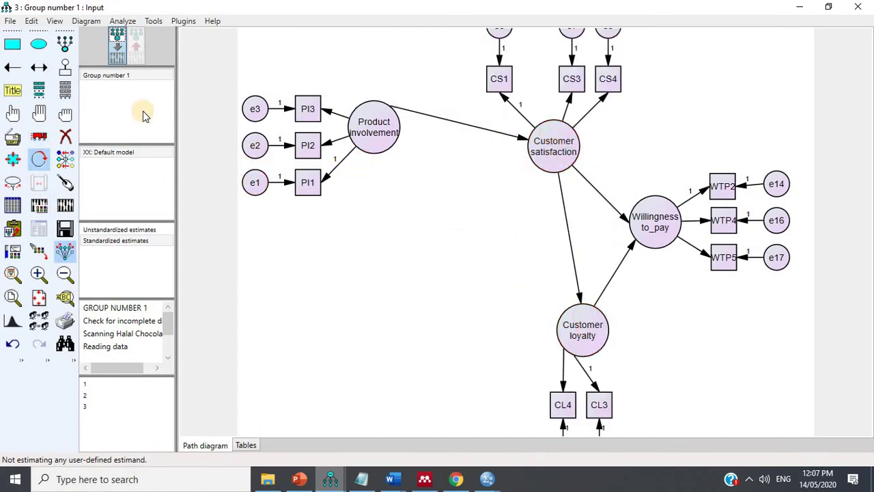
# - Reposition the latent variables with their indicators: Customer loyalty up, Customer satisfaction slightly down, and Product involvement down beside the gap between them
pyautogui.click(37, 139)
pyautogui.moveTo(566, 318); pyautogui.dragTo(547, 275)
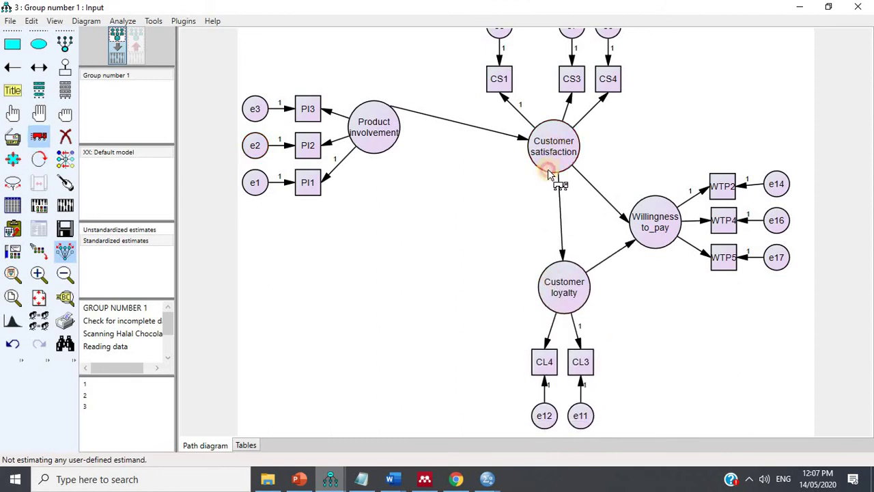
pyautogui.moveTo(549, 174); pyautogui.dragTo(543, 197)
pyautogui.moveTo(375, 151); pyautogui.dragTo(453, 256)
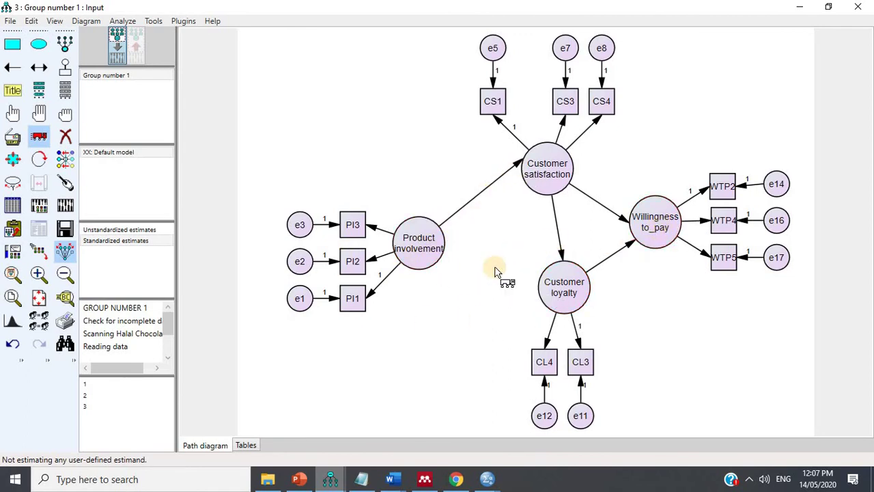
# - Touch up the structural arrows between the latent variables and shift Customer loyalty with its indicators directly beneath Customer satisfaction
pyautogui.click(71, 182)
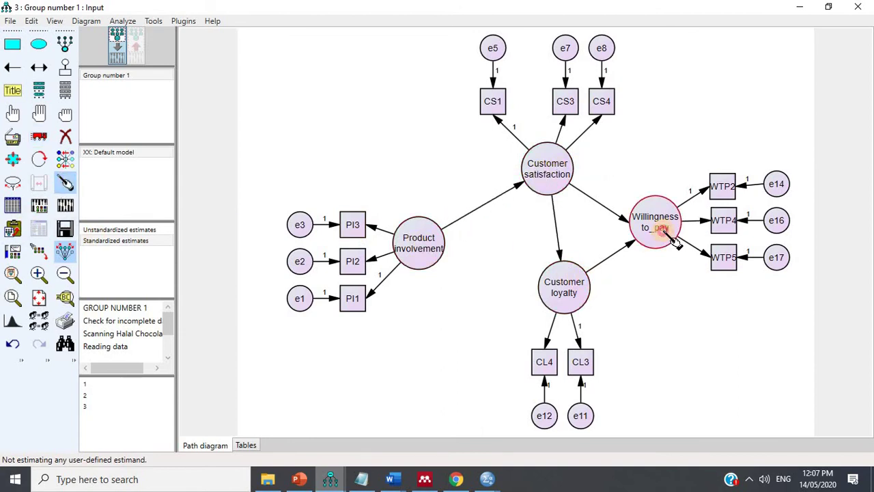
pyautogui.click(38, 140)
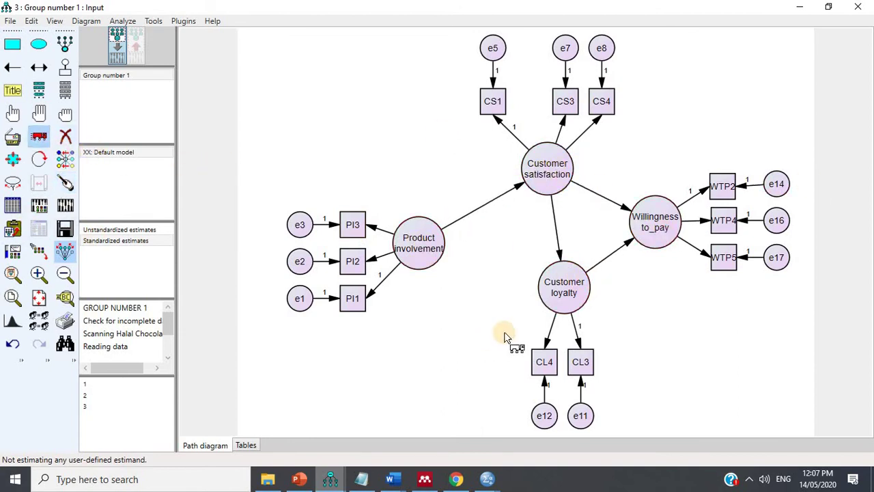
pyautogui.moveTo(558, 287); pyautogui.dragTo(535, 272)
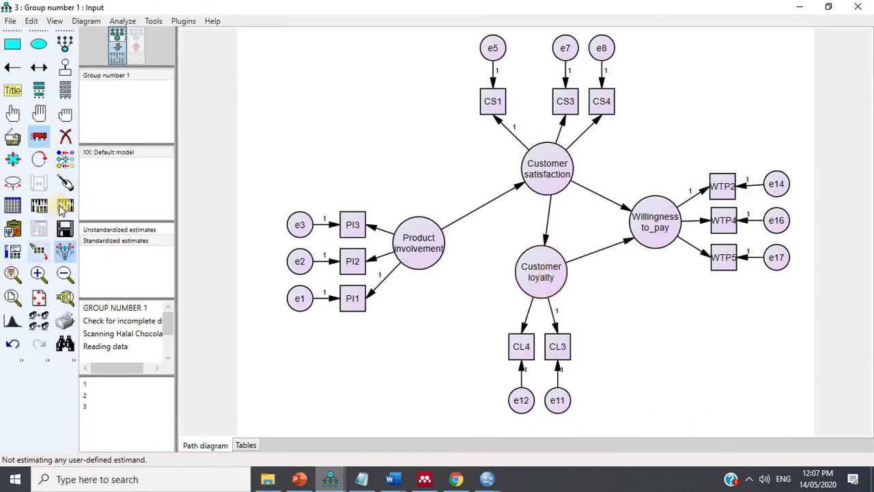
# - Touch up the arrows attached to Customer loyalty and switch to the Google image results in Chrome
pyautogui.click(65, 183)
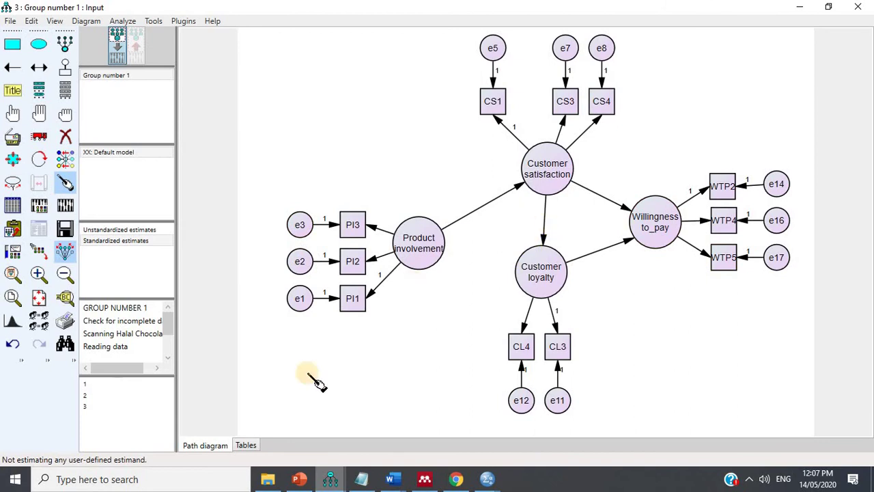
pyautogui.click(487, 482)
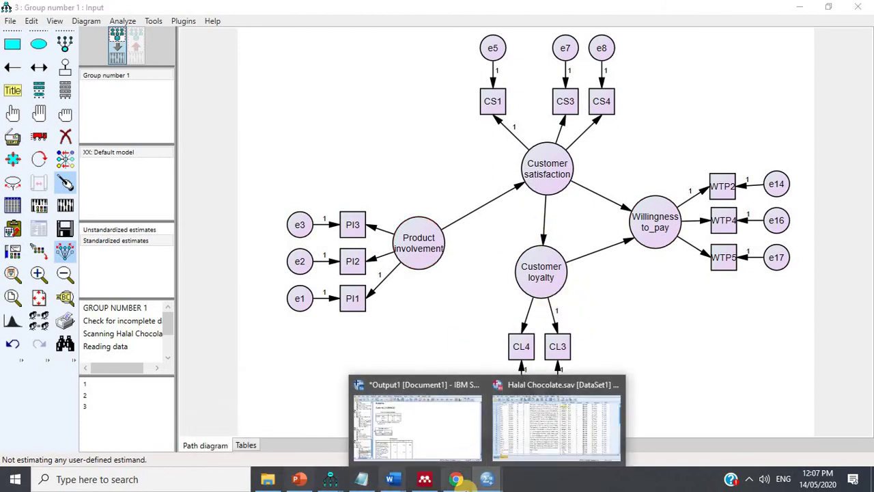
pyautogui.click(459, 480)
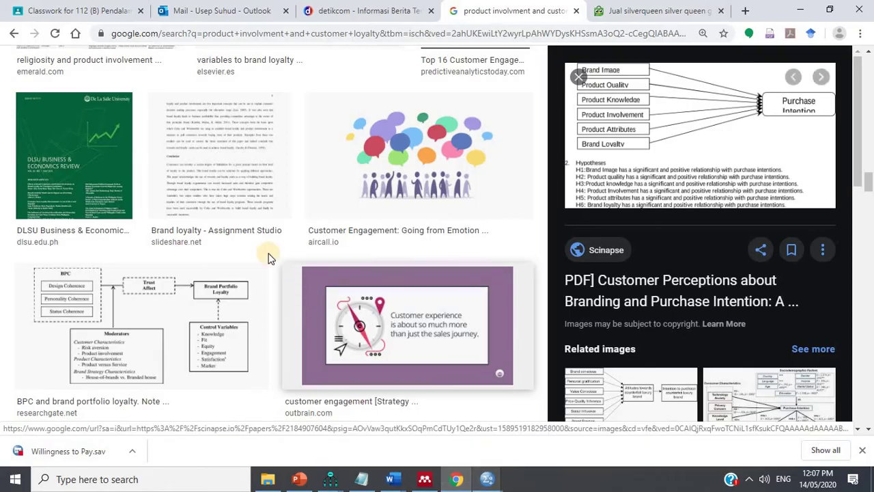
# - Examine related research models of purchase intention, including the consumer characteristics, green purchase intention and e-service quality diagrams
pyautogui.scroll(-3, 552, 297)
pyautogui.scroll(-4, 552, 297)
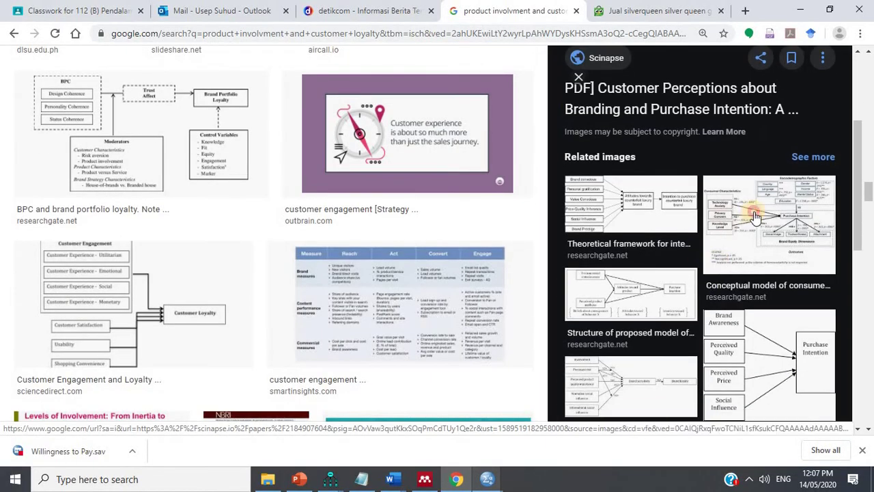
pyautogui.click(770, 232)
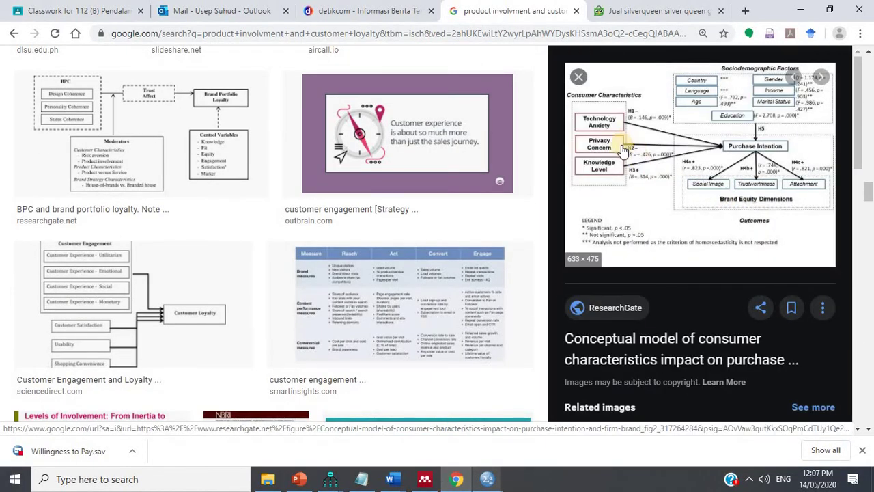
pyautogui.scroll(-4, 741, 253)
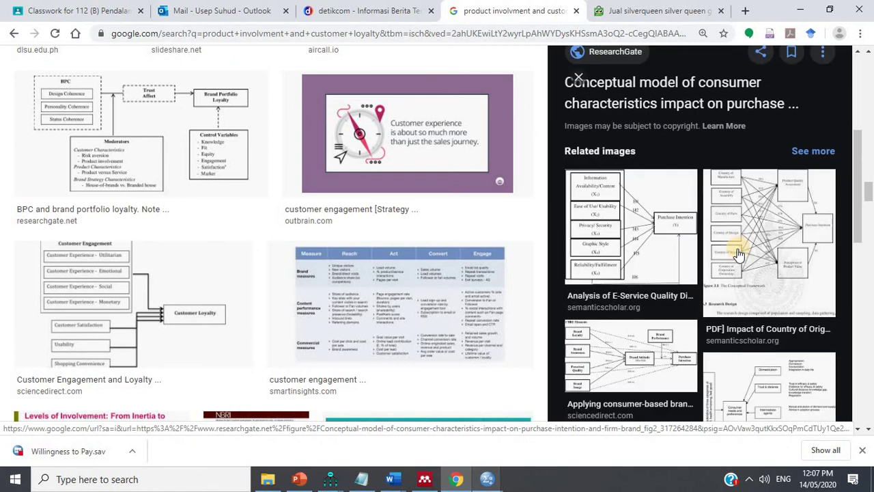
pyautogui.scroll(-3, 738, 253)
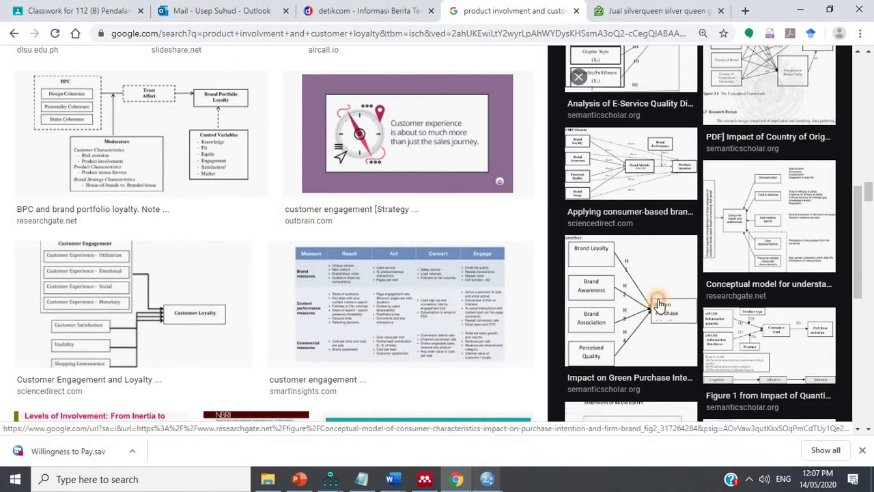
pyautogui.click(659, 304)
pyautogui.scroll(-5, 719, 273)
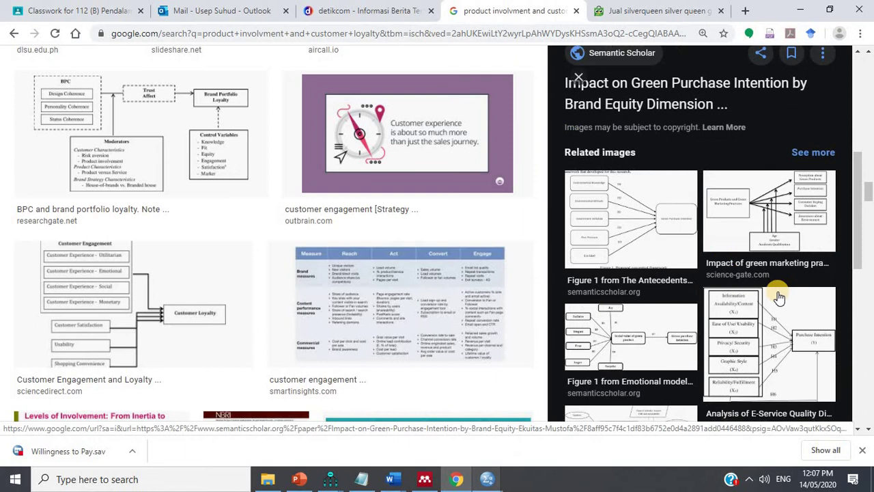
pyautogui.click(772, 362)
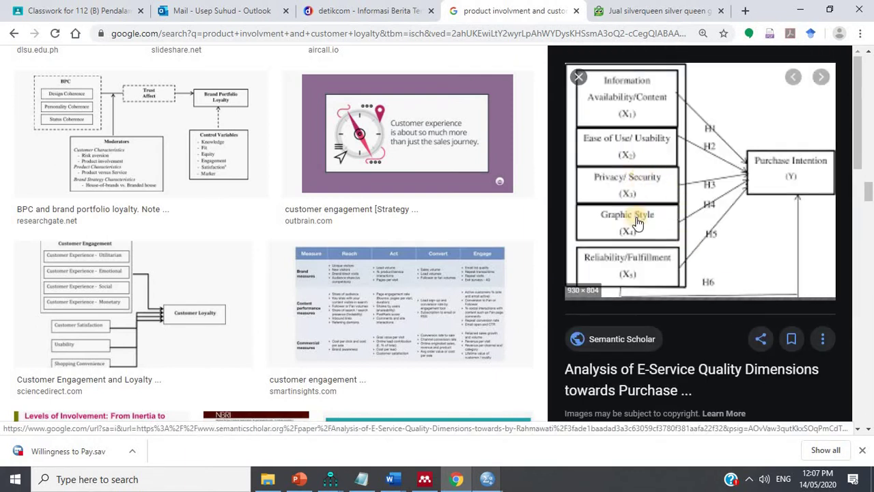
# - Look through further image results, previewing the product quality and customer loyalty model and the bakery purchase intention model
pyautogui.scroll(-10, 329, 247)
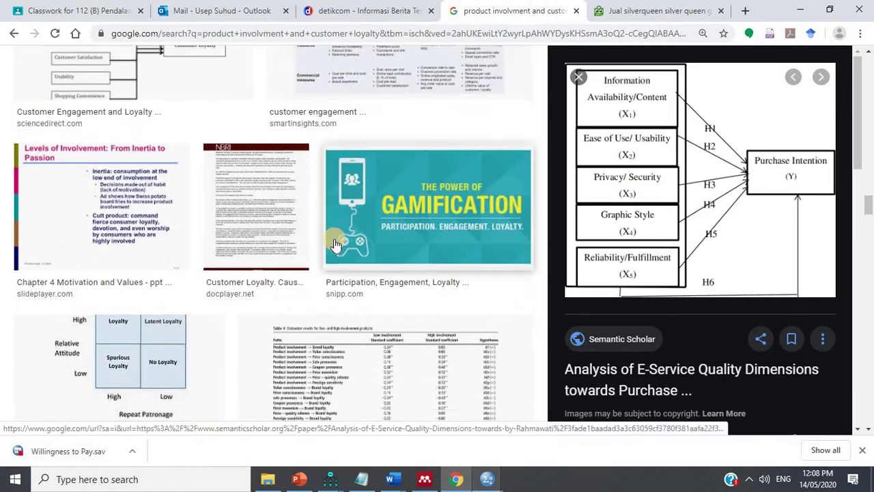
pyautogui.scroll(-3, 335, 248)
pyautogui.click(195, 196)
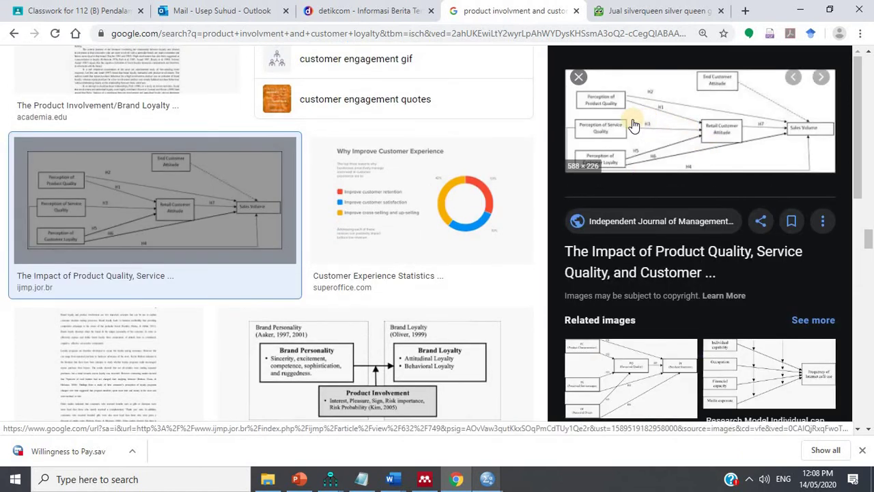
pyautogui.click(639, 372)
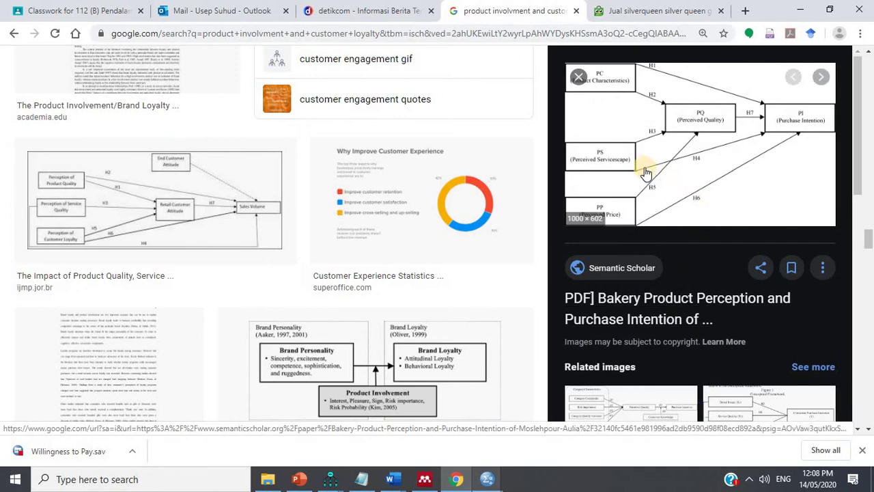
pyautogui.scroll(-20, 305, 234)
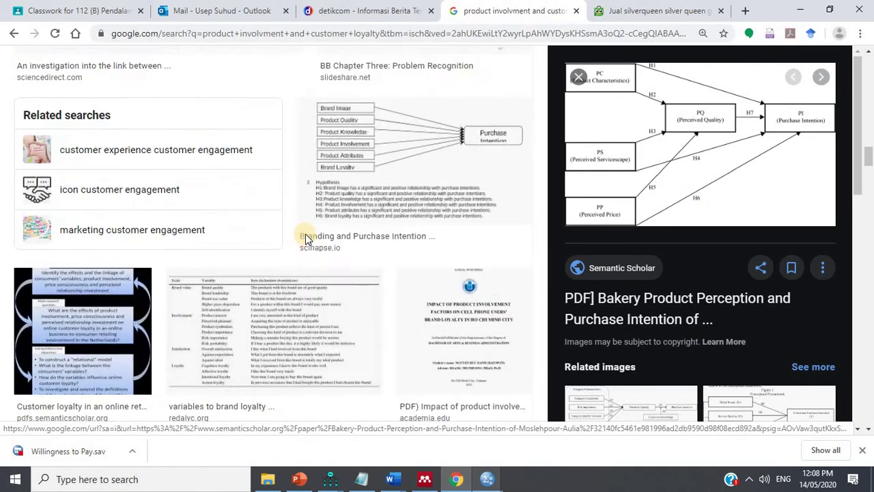
pyautogui.scroll(20, 306, 233)
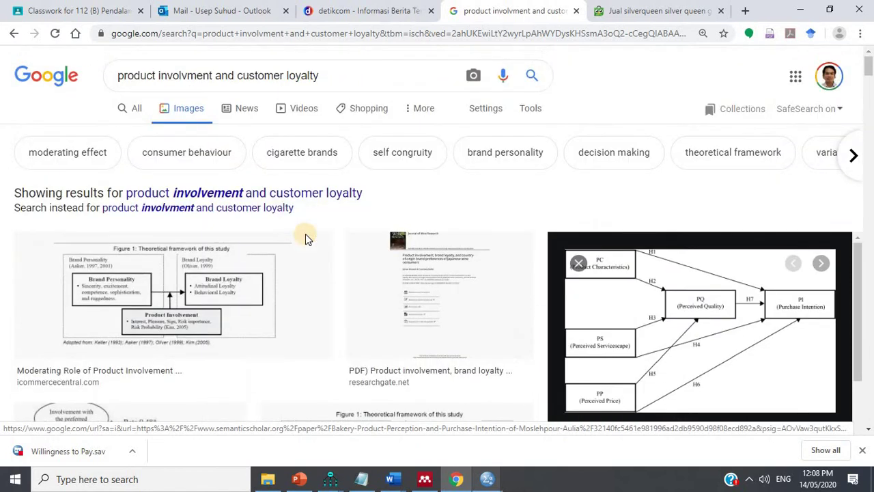
# - Search Google Images for "product involvement and willingness to pay" and preview the local foods model with its path coefficients
pyautogui.moveTo(324, 67); pyautogui.dragTo(240, 65)
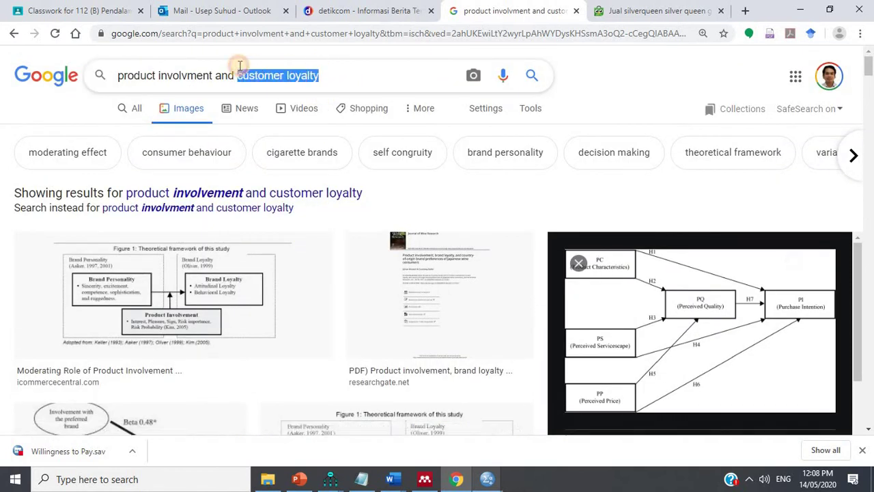
pyautogui.click(226, 195)
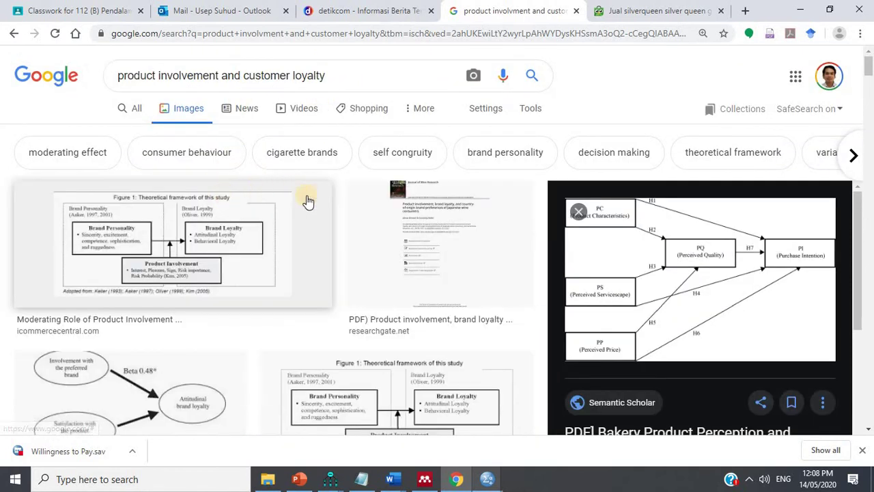
pyautogui.scroll(-3, 285, 276)
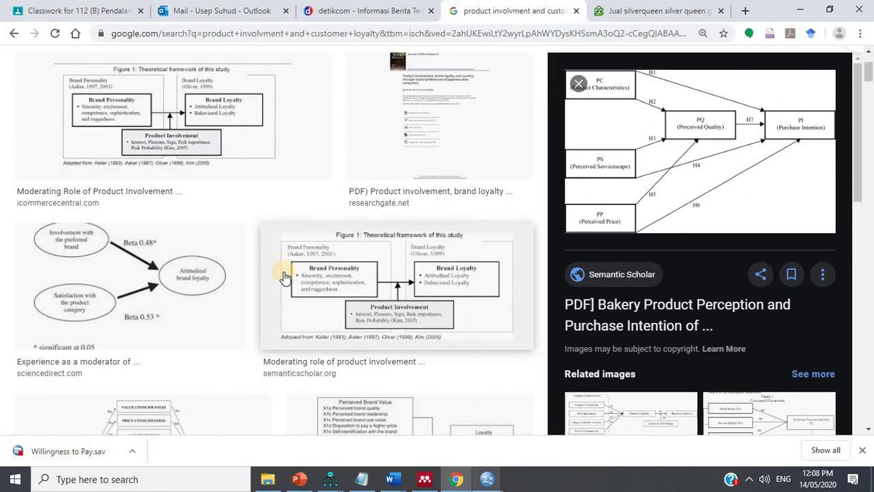
pyautogui.scroll(3, 285, 276)
pyautogui.moveTo(332, 76); pyautogui.dragTo(247, 68)
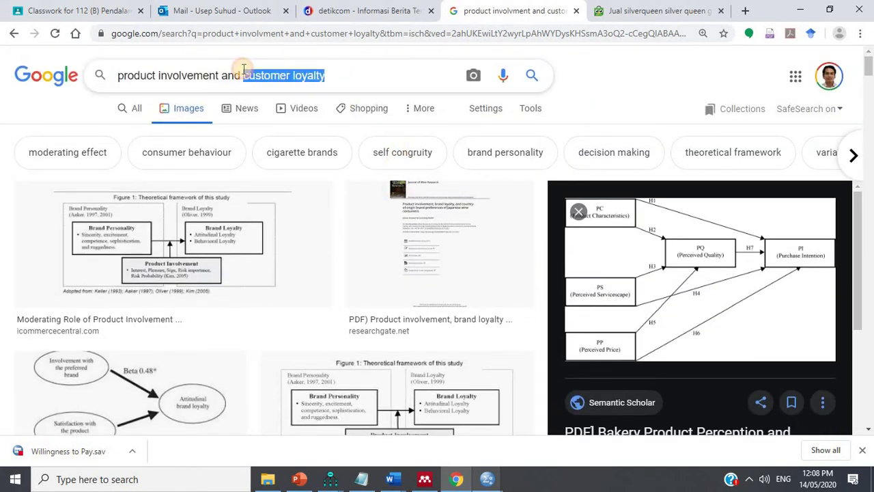
pyautogui.write('willingness')
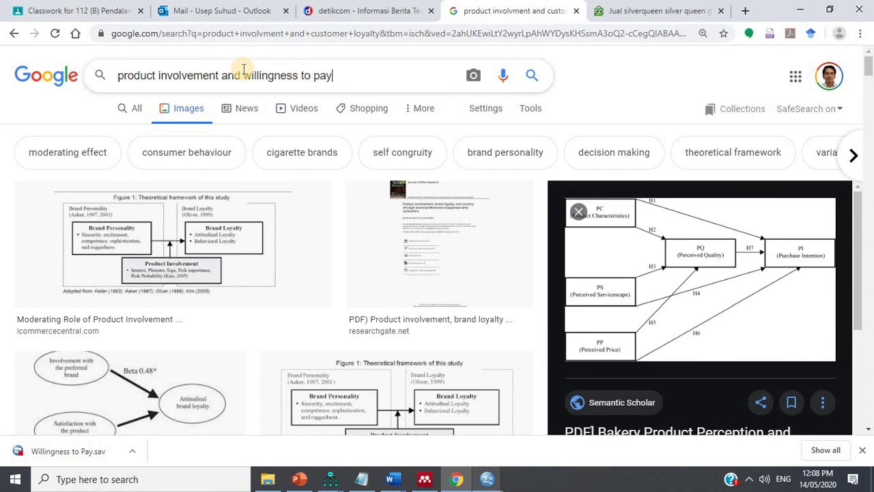
pyautogui.press('Return')
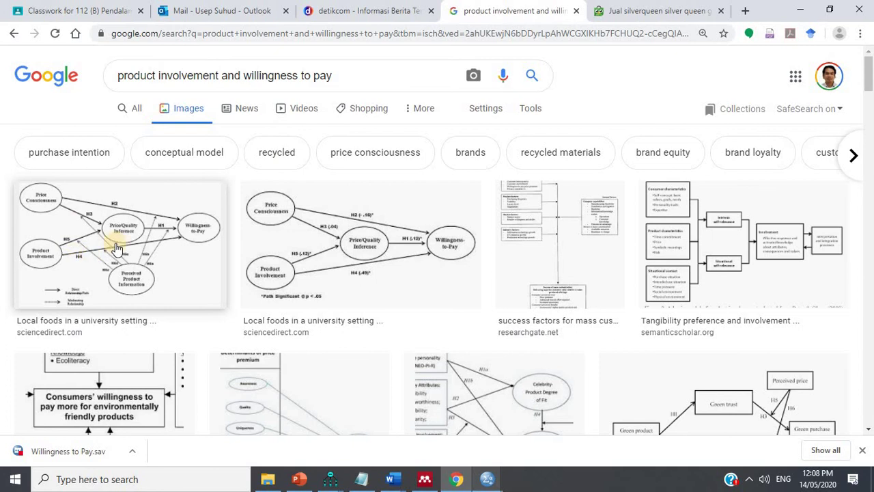
pyautogui.click(320, 241)
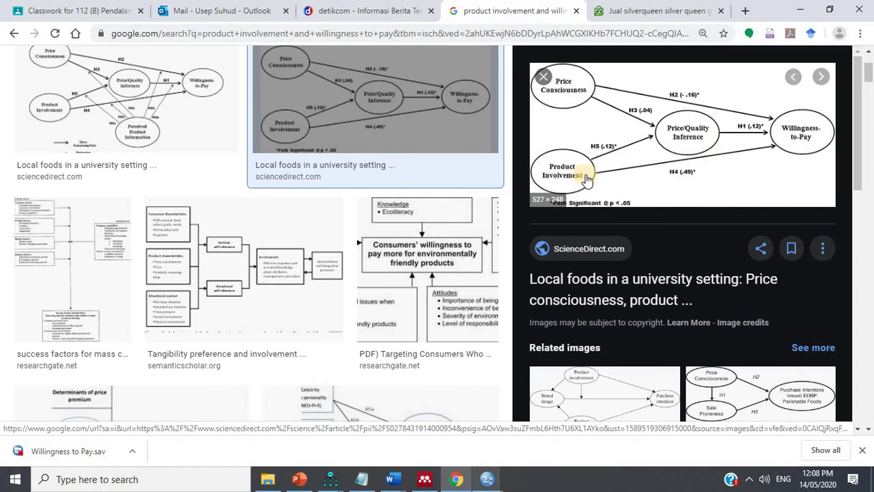
# - Return to the Amos path diagram and draw a regression path from Product involvement to Willingness to_pay
pyautogui.moveTo(335, 483)
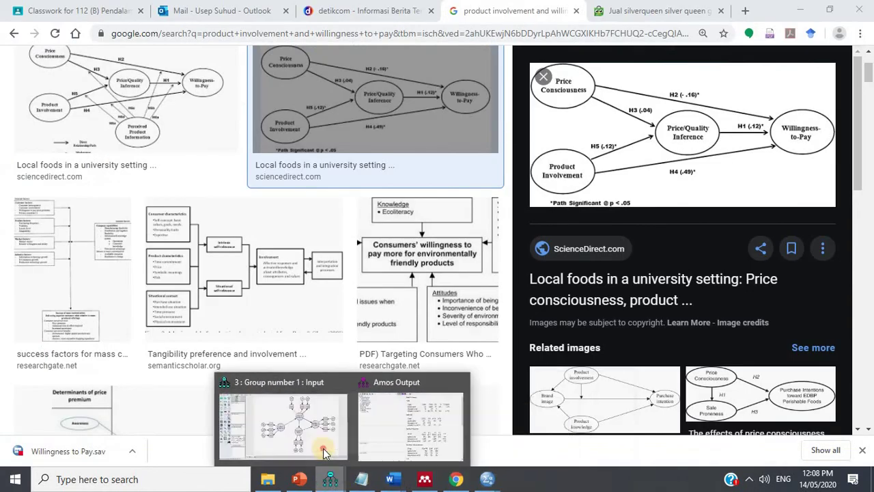
pyautogui.click(322, 449)
pyautogui.click(12, 67)
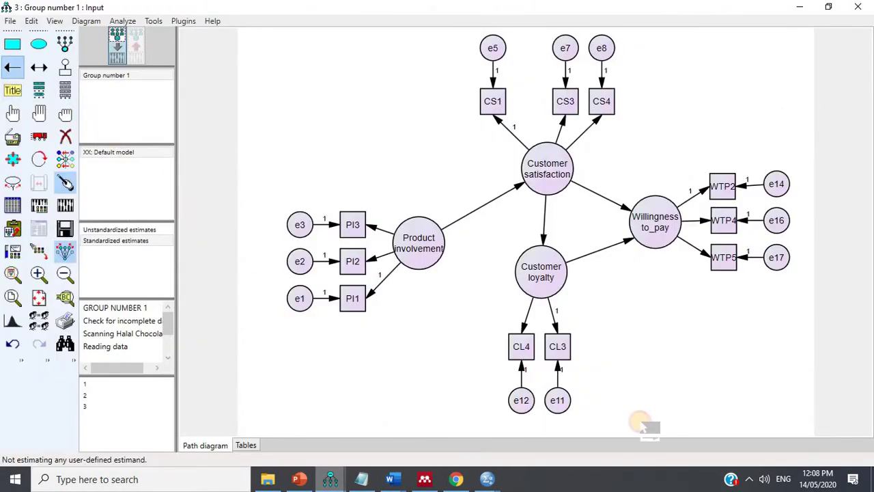
pyautogui.moveTo(440, 248); pyautogui.dragTo(646, 227)
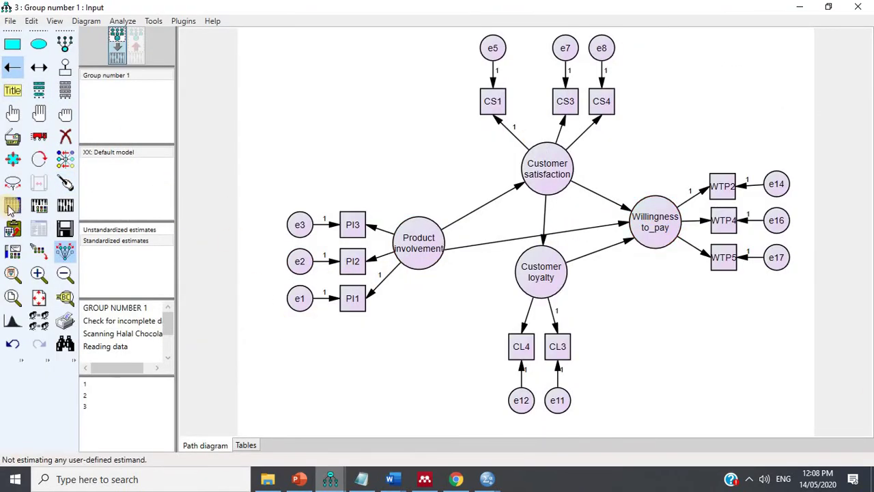
# - Move Customer loyalty down directly beneath Customer satisfaction and Product involvement up level with Willingness to_pay, each with its indicators
pyautogui.click(46, 138)
pyautogui.moveTo(542, 278); pyautogui.dragTo(553, 314)
pyautogui.moveTo(405, 246); pyautogui.dragTo(428, 223)
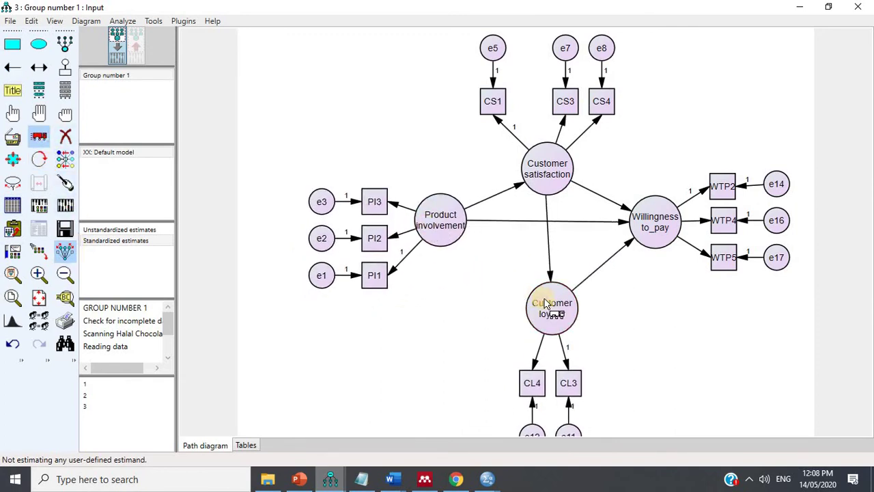
pyautogui.moveTo(542, 299); pyautogui.dragTo(540, 298)
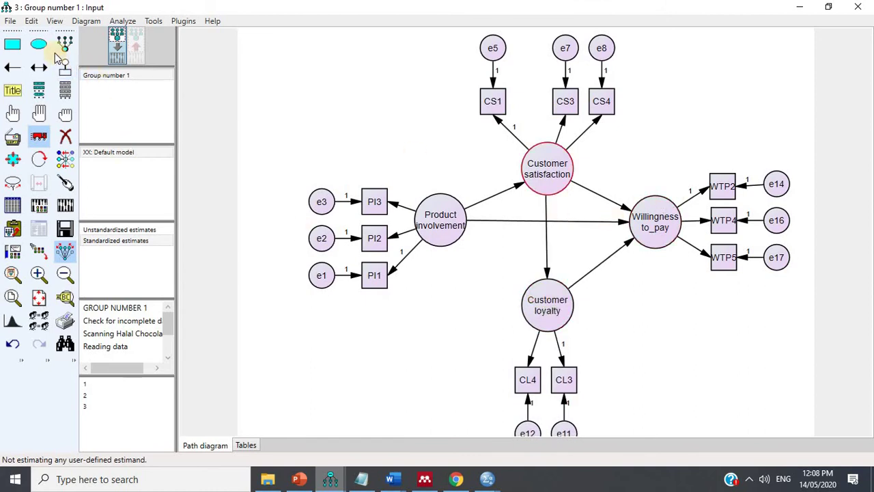
# - Add a residual variable above Willingness to_pay, one to the left of Customer satisfaction and one to the right of Customer loyalty
pyautogui.click(68, 70)
pyautogui.click(654, 205)
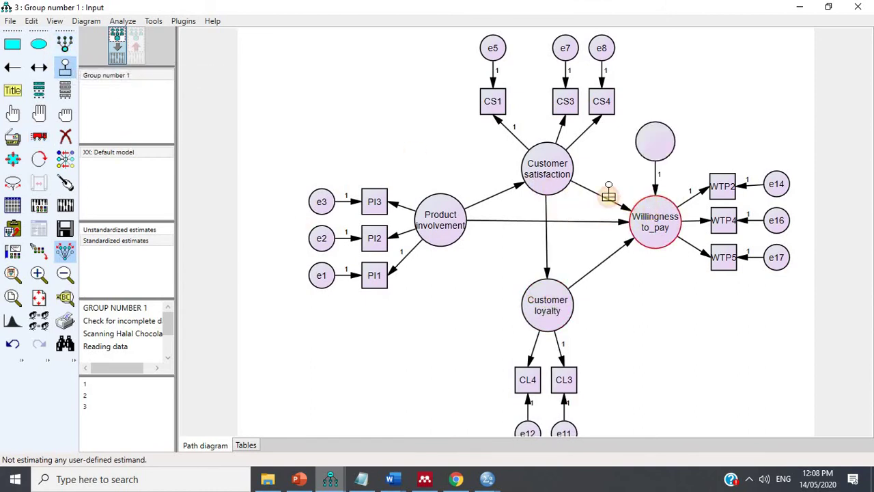
pyautogui.click(555, 168)
pyautogui.click(556, 168)
pyautogui.click(555, 164)
pyautogui.click(555, 164)
pyautogui.click(556, 164)
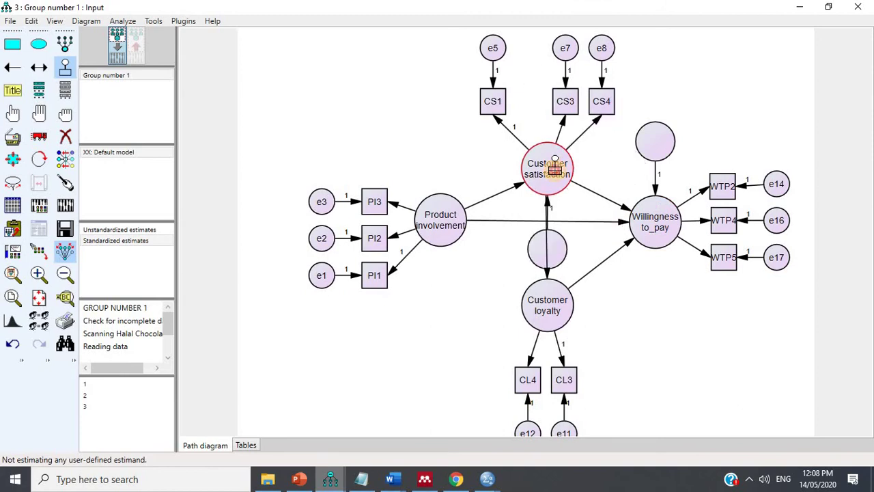
pyautogui.click(555, 163)
pyautogui.click(555, 164)
pyautogui.click(551, 287)
pyautogui.click(551, 287)
pyautogui.click(551, 287)
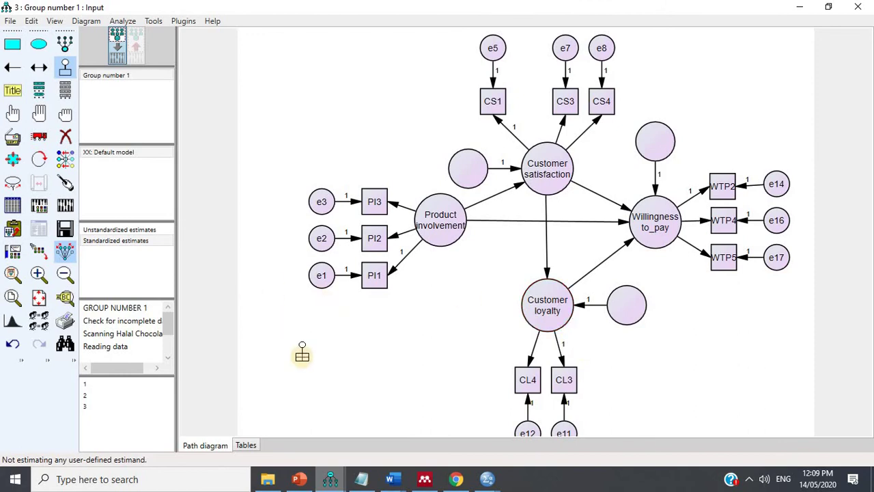
# - Switch back to Chrome and preview the related model linking product involvement, brand image, product knowledge and purchase intention
pyautogui.click(457, 480)
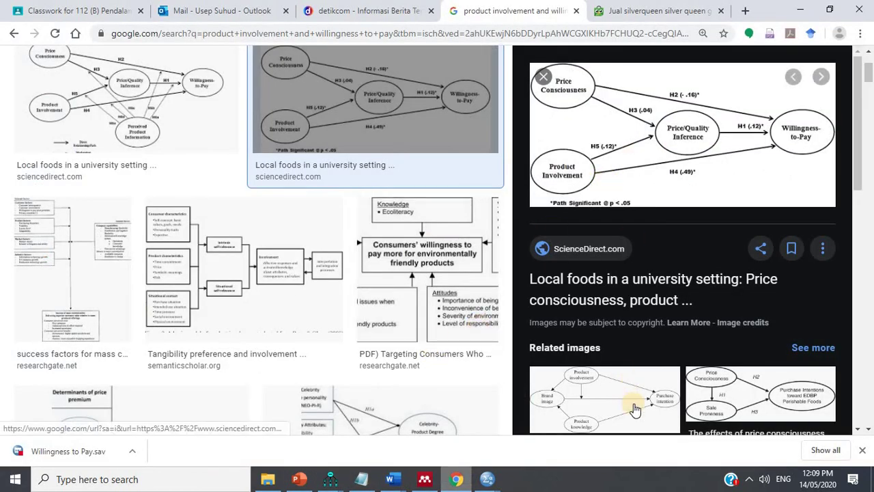
pyautogui.scroll(-2, 728, 294)
pyautogui.click(641, 288)
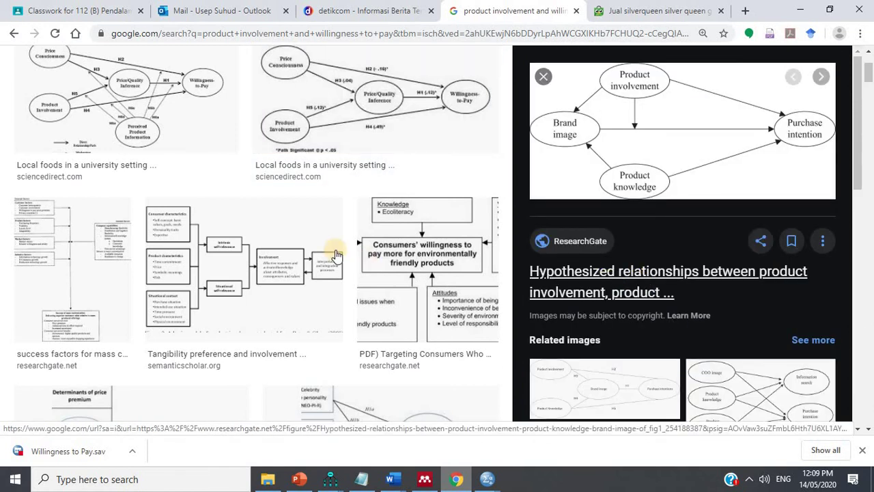
# - Search Google Images for "product involvement and loyalty" and look through the resulting research models
pyautogui.scroll(2, 332, 250)
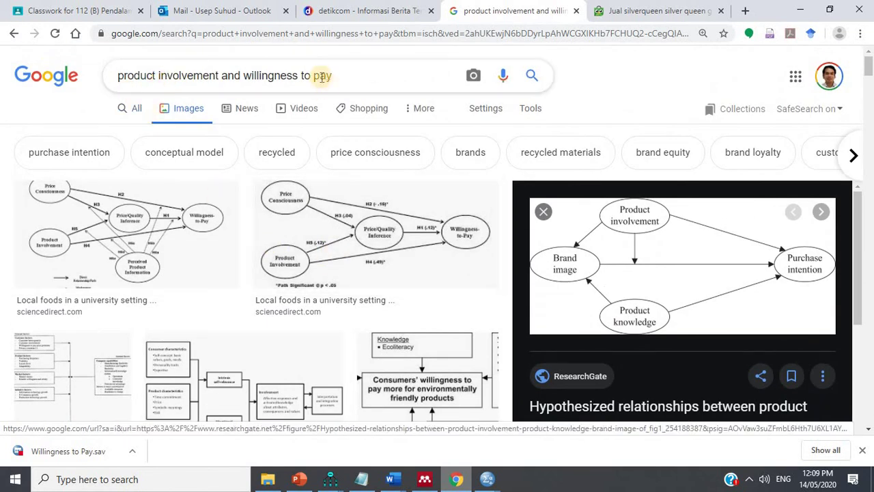
pyautogui.moveTo(316, 76); pyautogui.dragTo(244, 73)
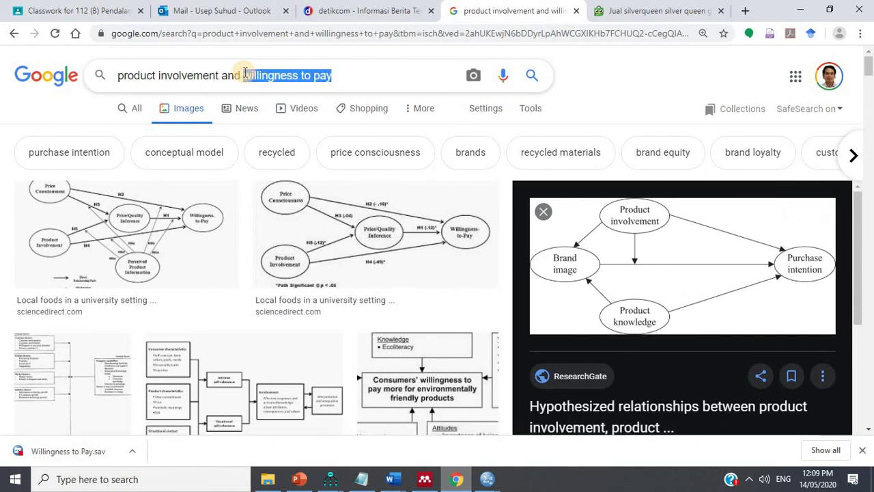
pyautogui.write('loyalty')
pyautogui.press('Return')
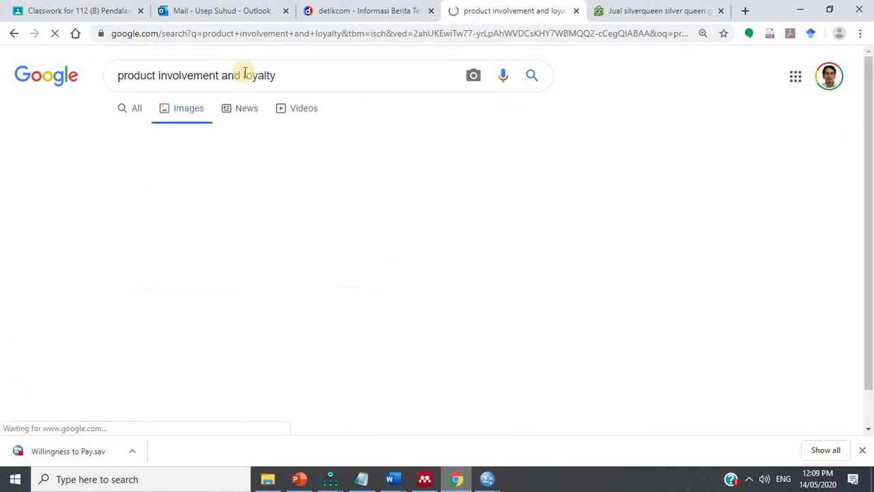
pyautogui.scroll(-6, 298, 299)
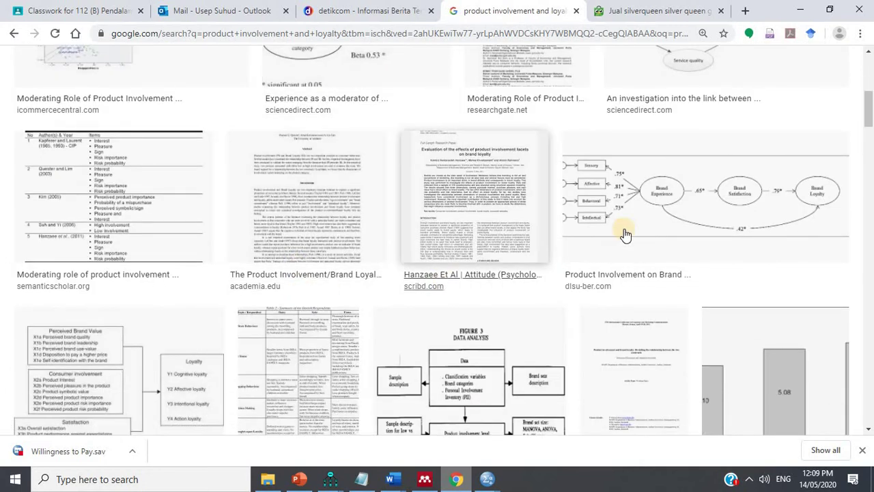
# - Preview the brand experience model and the related experiential marketing, activity involvement, satisfaction and loyalty model among the image results
pyautogui.click(653, 201)
pyautogui.scroll(-3, 634, 274)
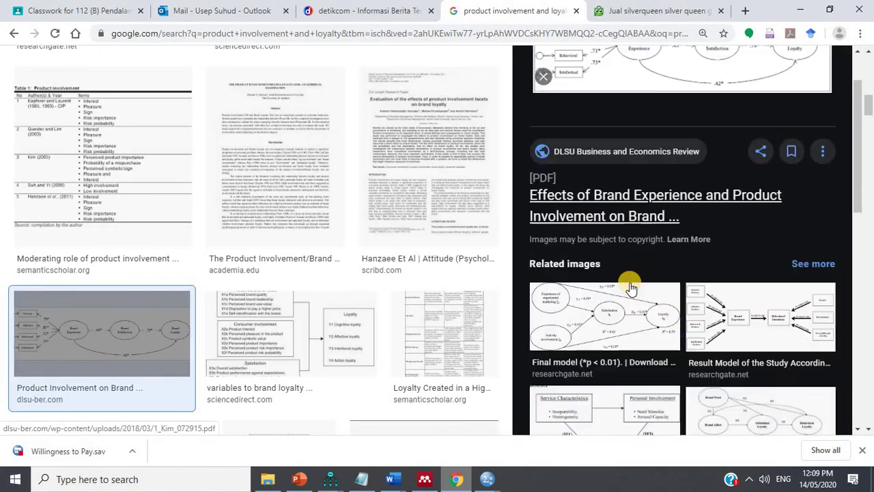
pyautogui.click(617, 252)
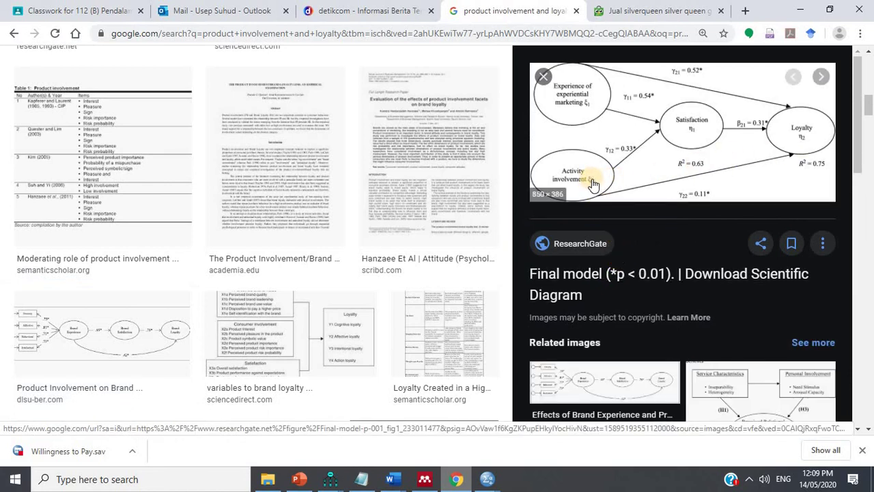
pyautogui.scroll(-2, 593, 184)
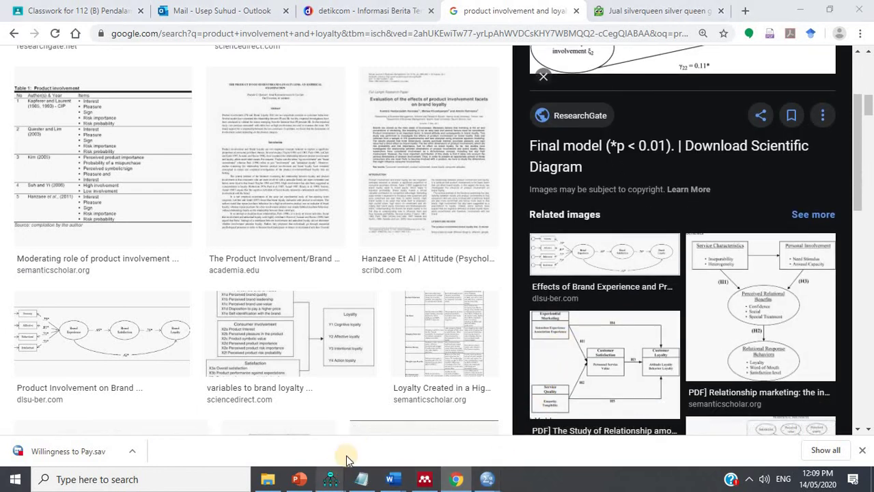
# - Switch back to Amos, draw a regression path from Product involvement to Customer loyalty, and touch up the paths at the latent variables
pyautogui.moveTo(331, 478)
pyautogui.click(267, 420)
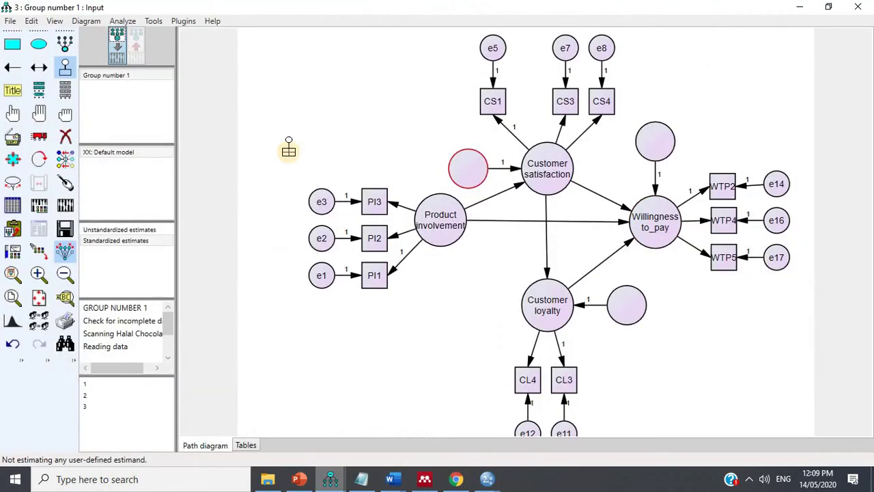
pyautogui.click(12, 70)
pyautogui.moveTo(469, 236); pyautogui.dragTo(547, 305)
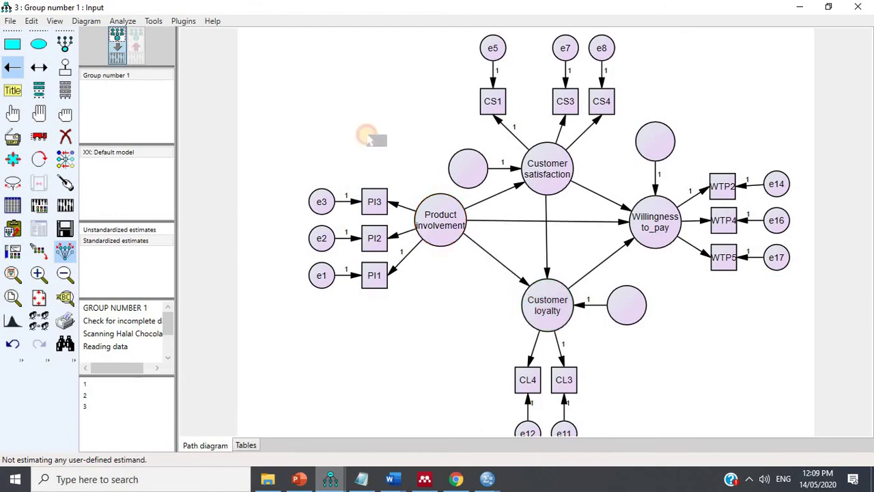
pyautogui.click(63, 183)
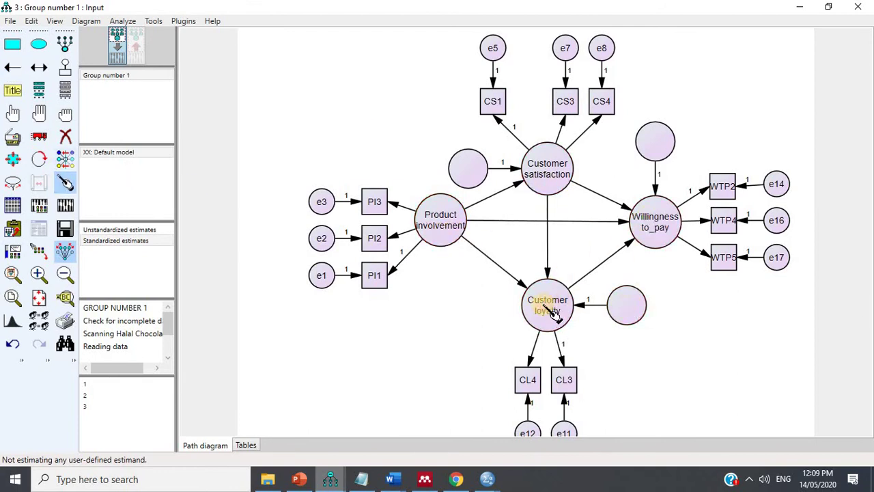
pyautogui.click(547, 174)
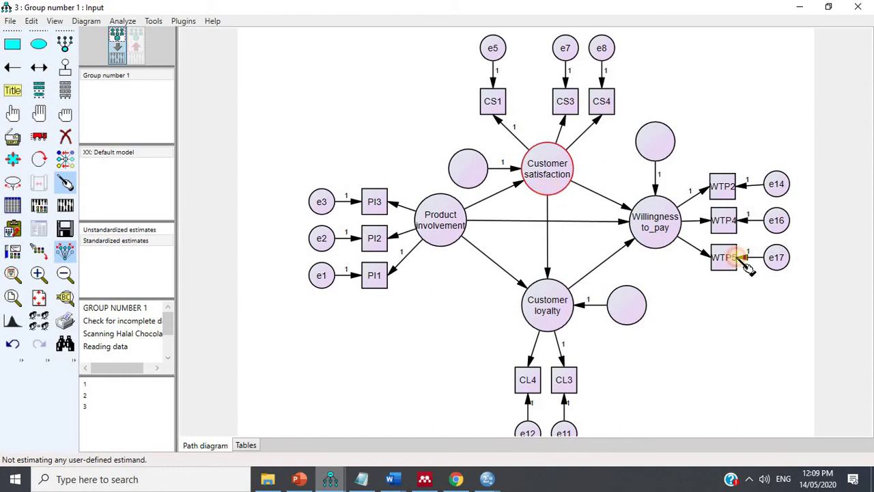
# - Name the unnamed residual variables automatically with Name Unobserved Variables and save the model as a new file named 4
pyautogui.click(182, 21)
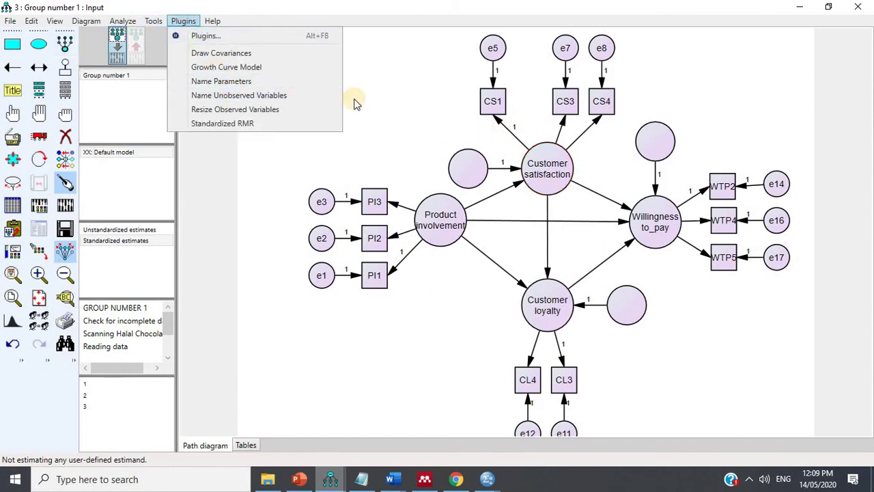
pyautogui.click(250, 96)
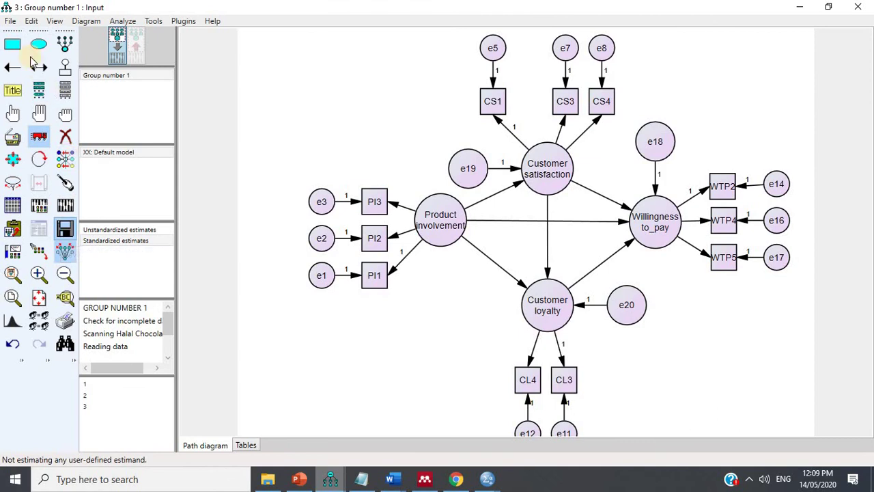
pyautogui.click(10, 21)
pyautogui.click(53, 106)
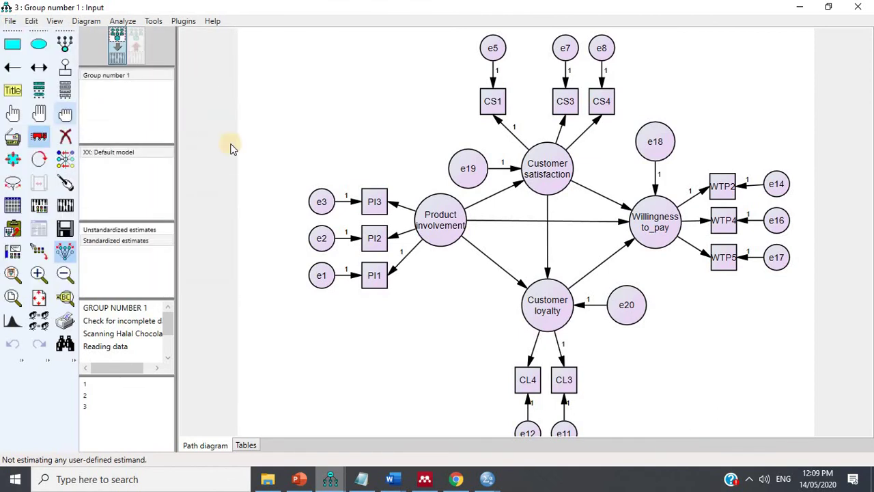
pyautogui.write('4')
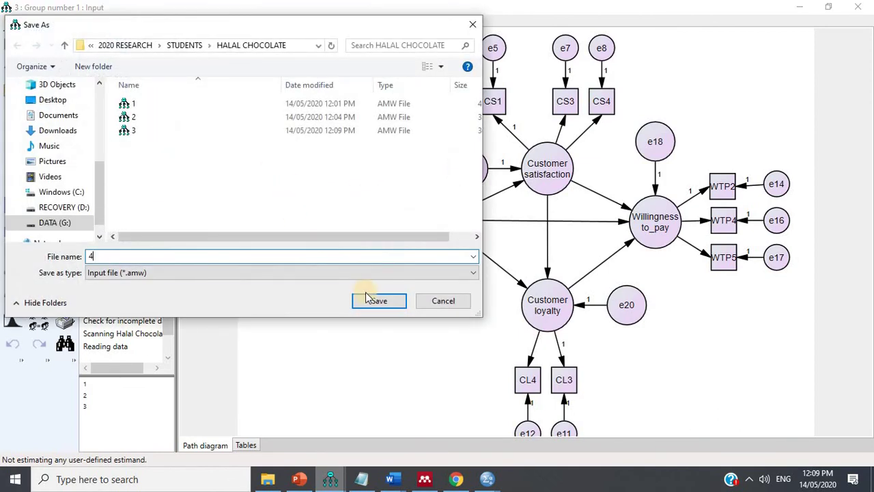
pyautogui.click(374, 300)
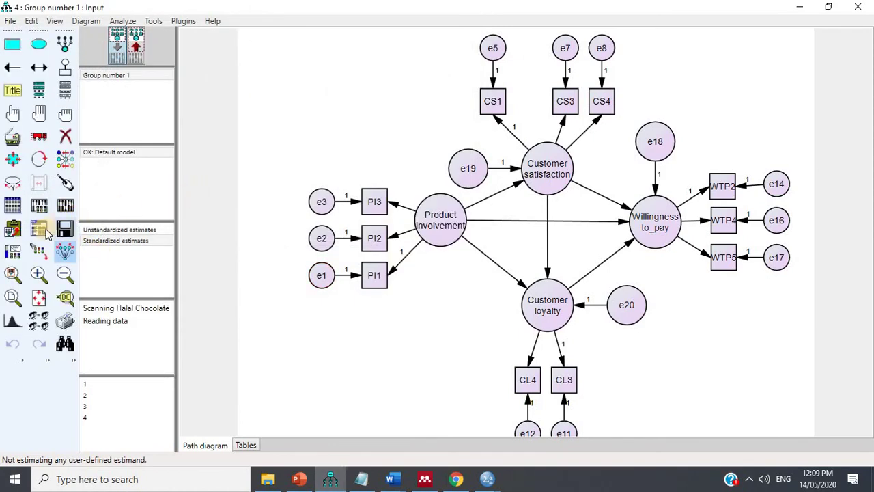
# - Review the model fit summary and the regression weight estimates in the text output for model 4
pyautogui.click(46, 233)
pyautogui.click(130, 144)
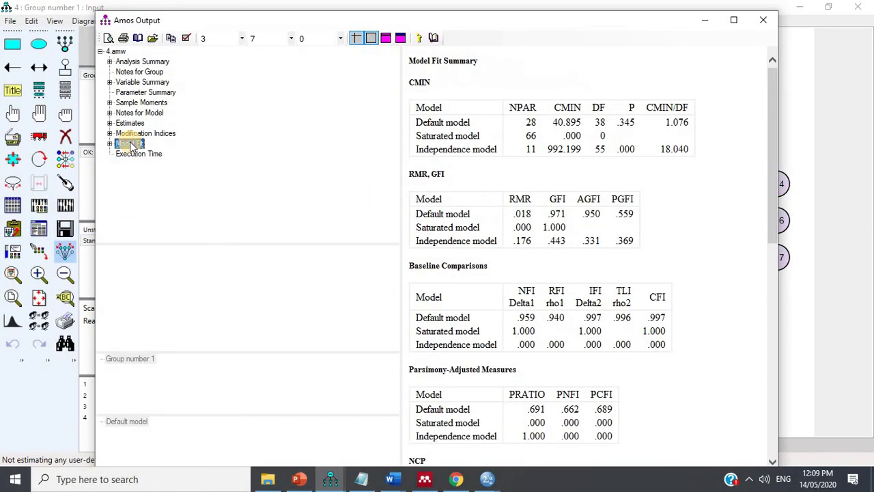
pyautogui.click(130, 122)
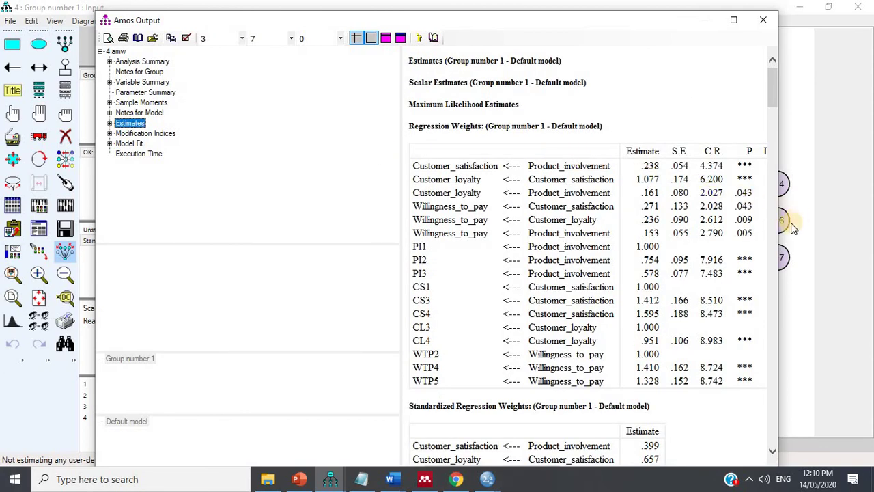
pyautogui.click(828, 263)
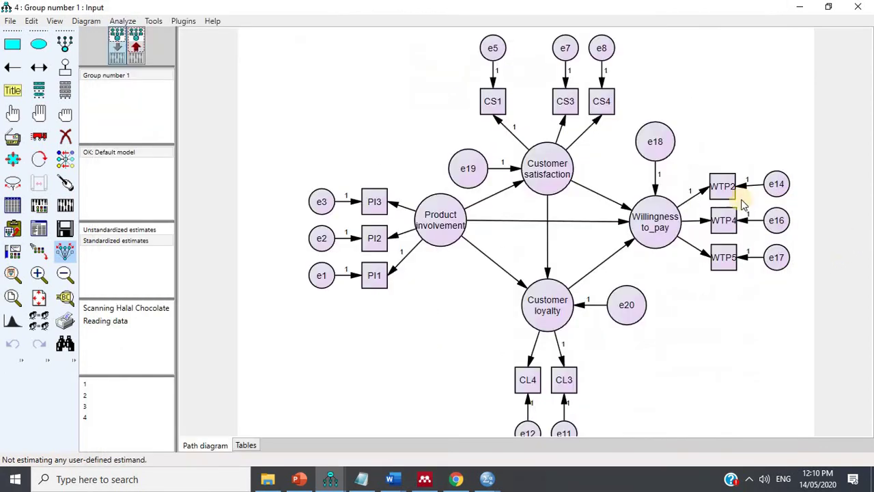
# - Move CS1 and its error e5 closer to CS3, and shift Customer loyalty up together with its indicators and residual
pyautogui.click(40, 140)
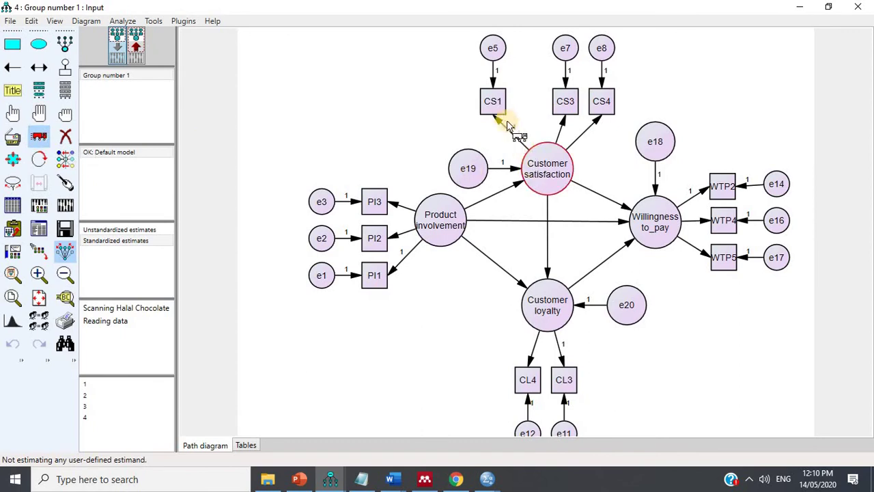
pyautogui.click(65, 251)
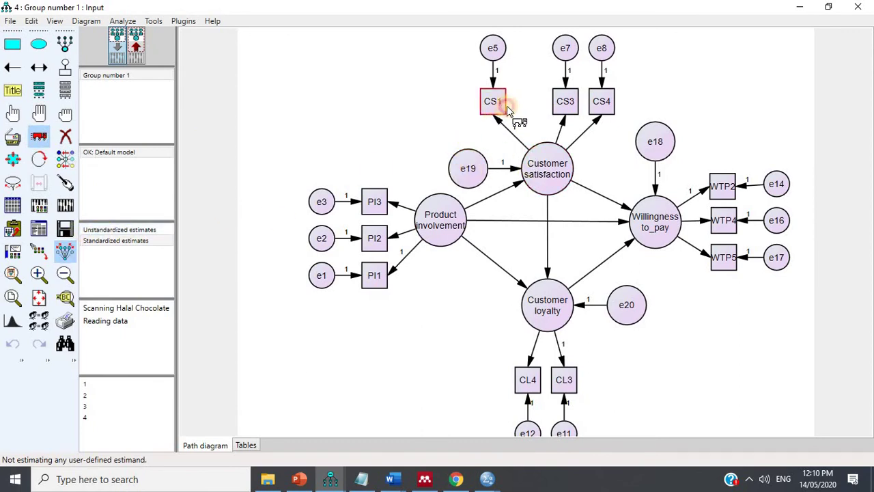
pyautogui.moveTo(492, 103); pyautogui.dragTo(530, 104)
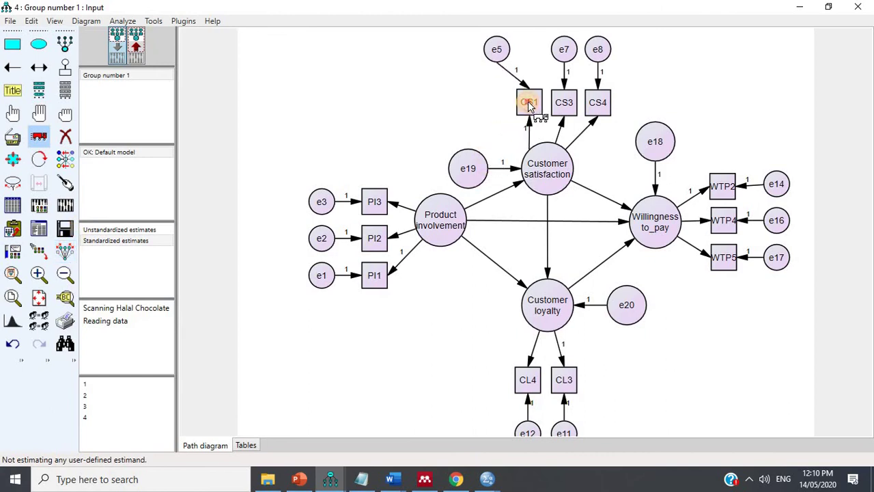
pyautogui.moveTo(496, 51); pyautogui.dragTo(529, 55)
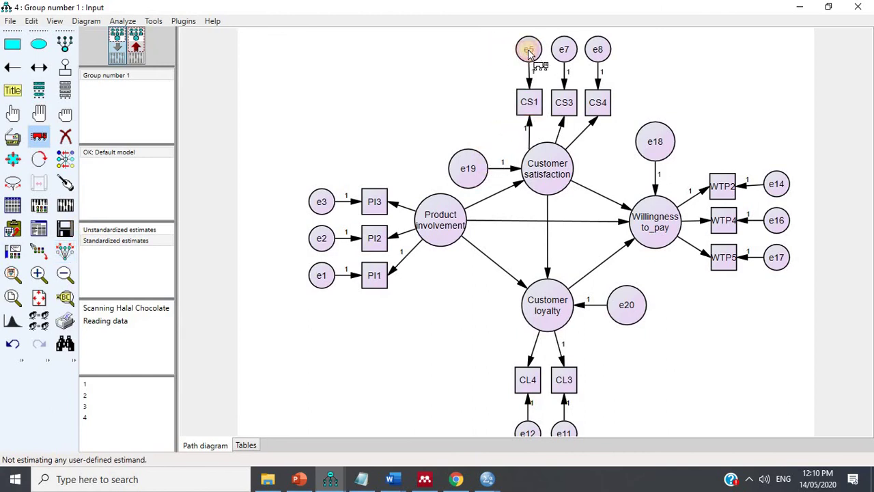
pyautogui.click(65, 251)
pyautogui.moveTo(561, 311); pyautogui.dragTo(555, 287)
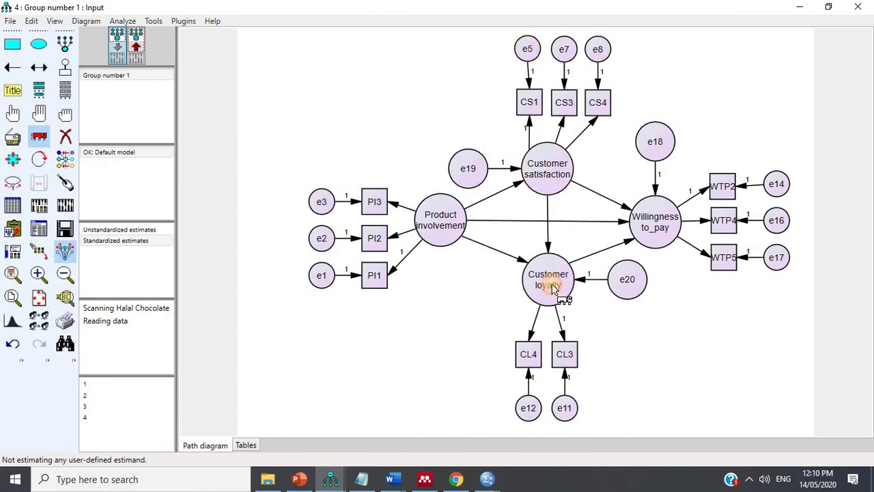
# - Select the residual variables e19, e18 and e20 attached to the endogenous latent variables
pyautogui.click(13, 113)
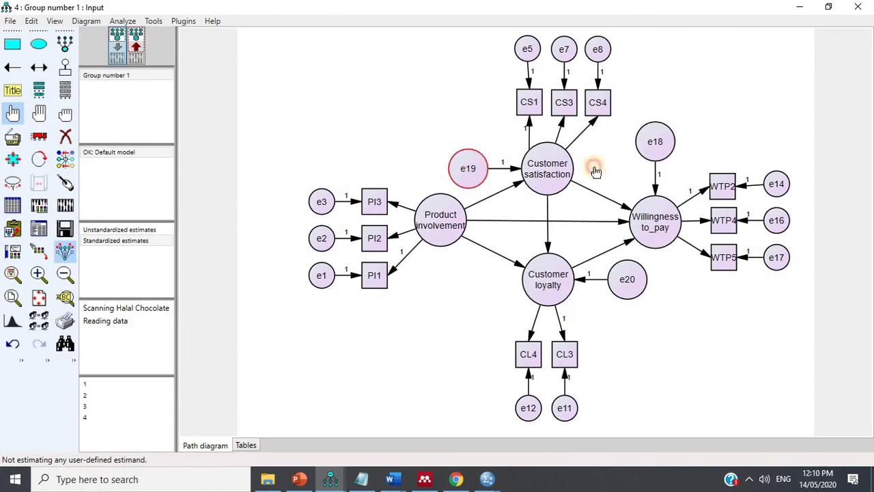
pyautogui.click(634, 299)
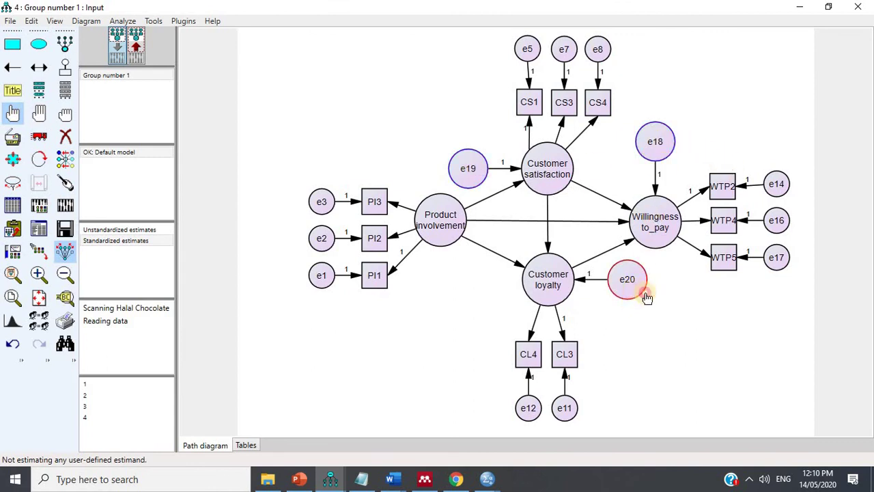
pyautogui.click(470, 185)
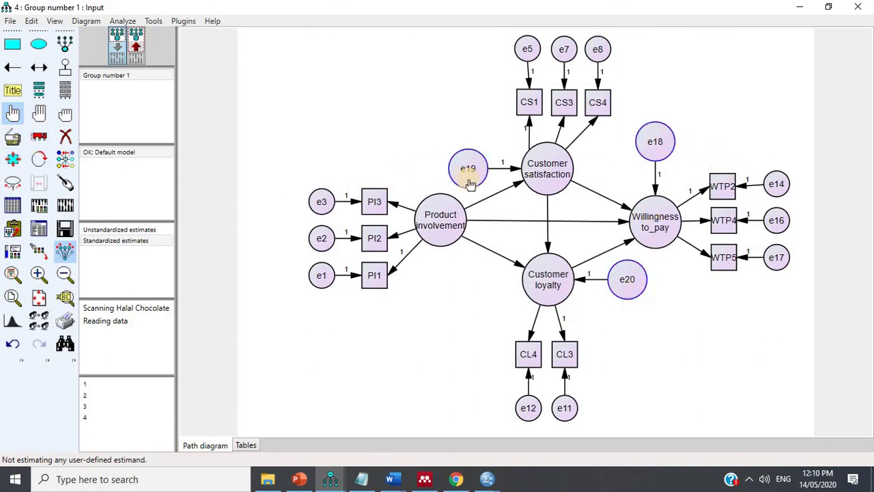
pyautogui.click(13, 161)
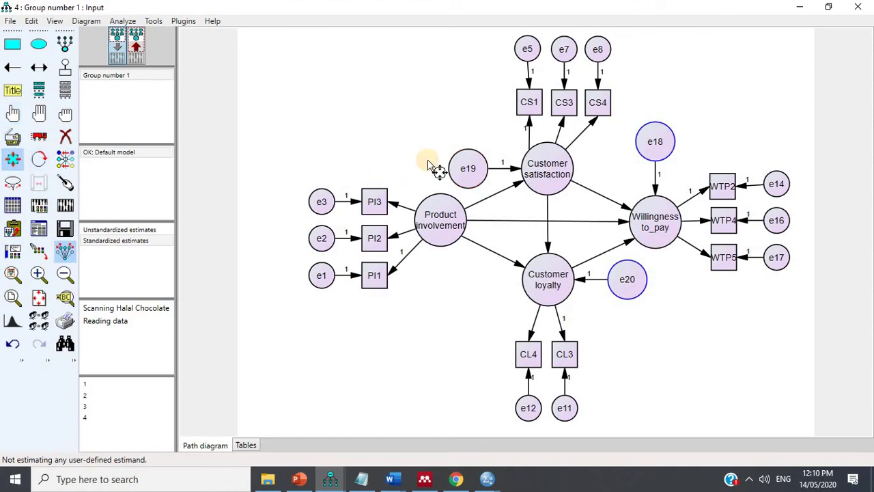
pyautogui.moveTo(425, 166); pyautogui.dragTo(462, 169)
pyautogui.hotkey('ctrl', 'z')
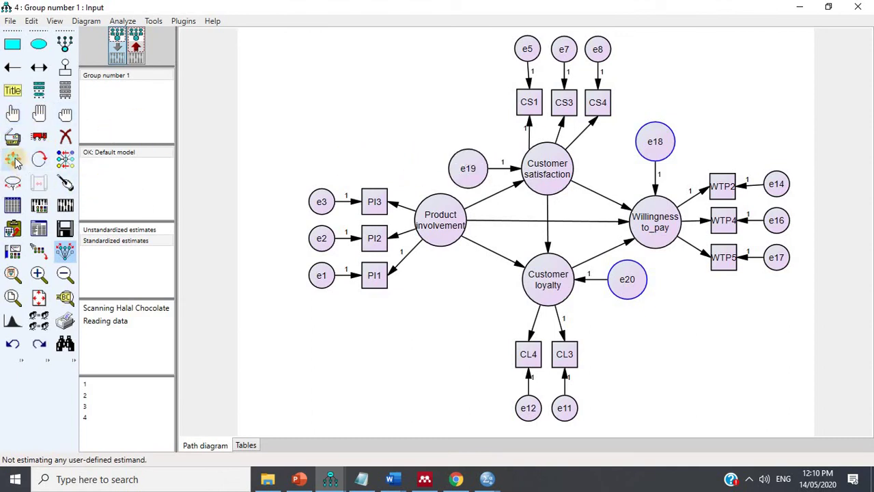
# - Add e19 back to the selection with e18 and e20, and shrink the three residual circles together to a smaller size
pyautogui.click(12, 114)
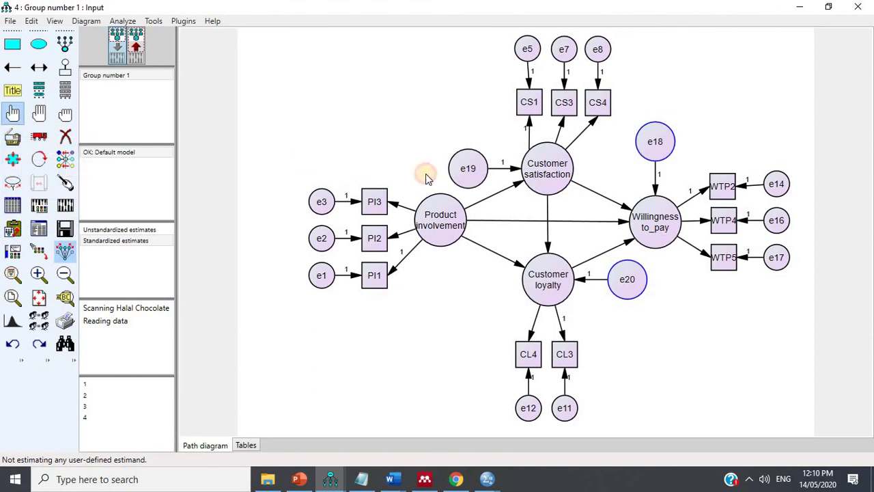
pyautogui.click(456, 168)
pyautogui.click(13, 115)
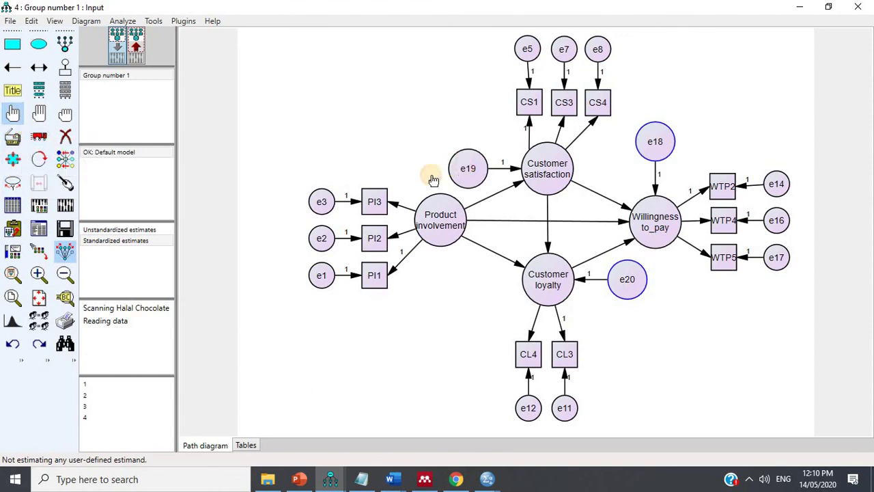
pyautogui.click(456, 172)
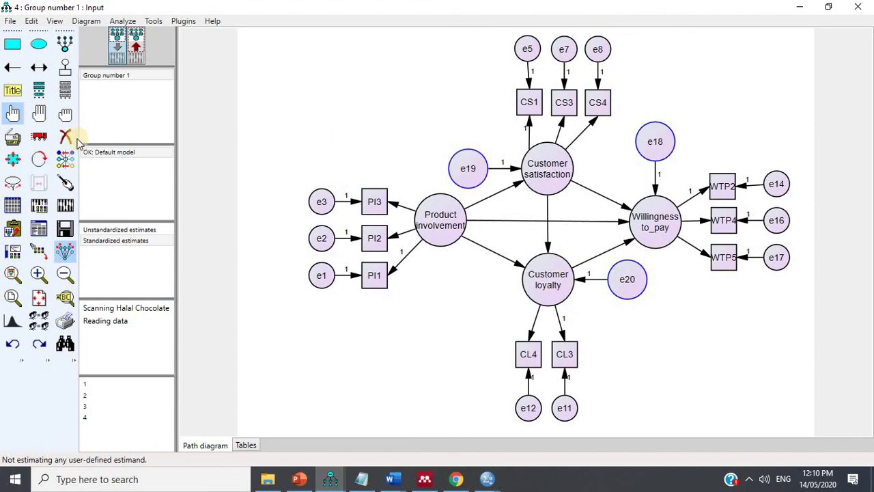
pyautogui.click(472, 172)
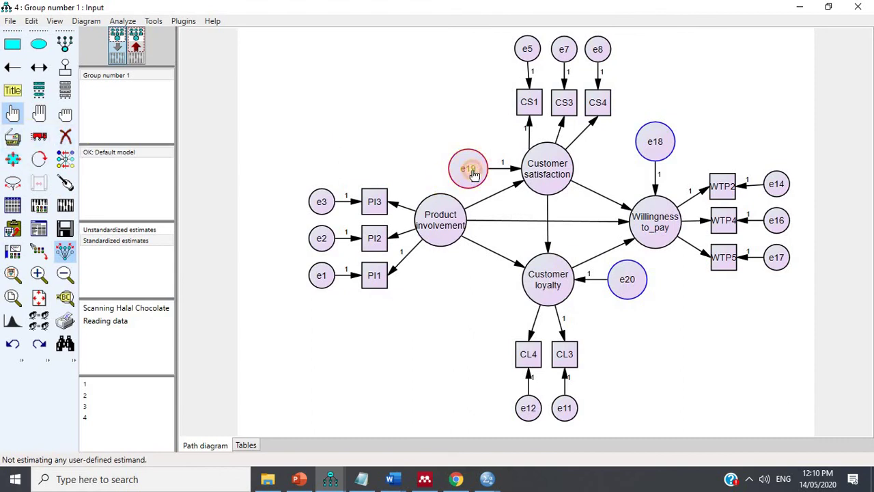
pyautogui.click(422, 183)
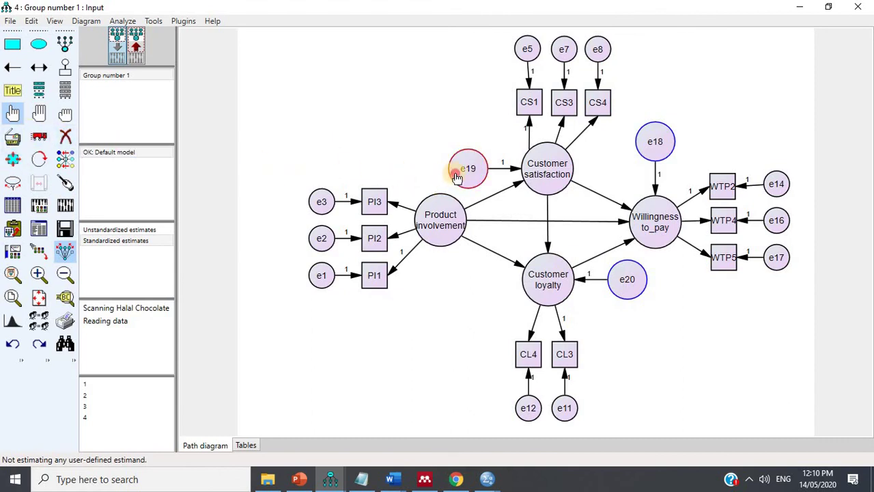
pyautogui.click(12, 158)
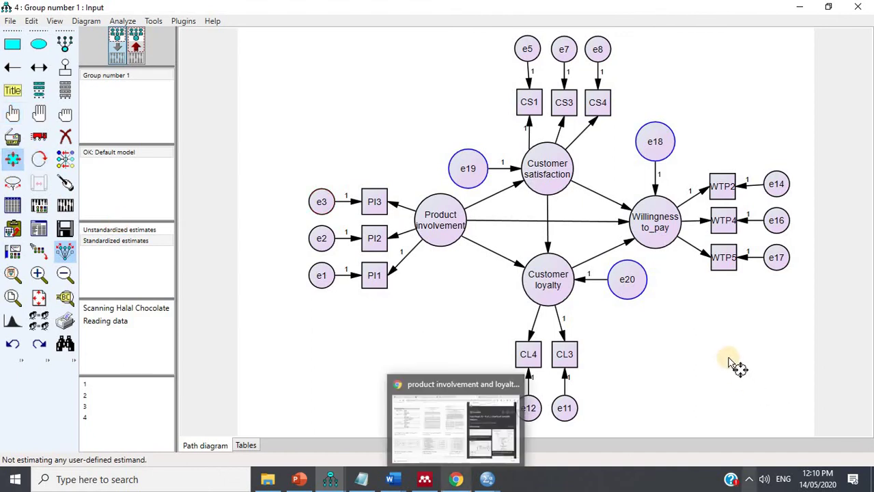
pyautogui.moveTo(632, 298); pyautogui.dragTo(641, 294)
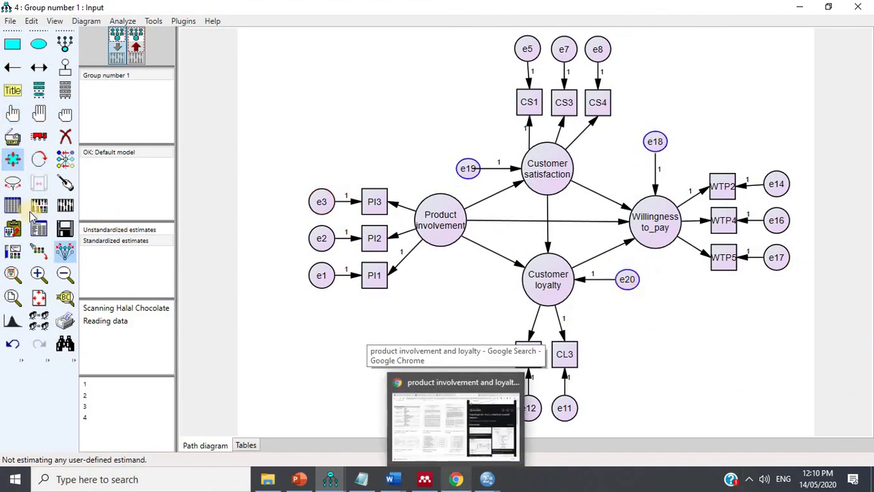
# - Shift Customer satisfaction slightly right under CS3 and touch up its arrows, then display the estimates on the diagram
pyautogui.click(65, 182)
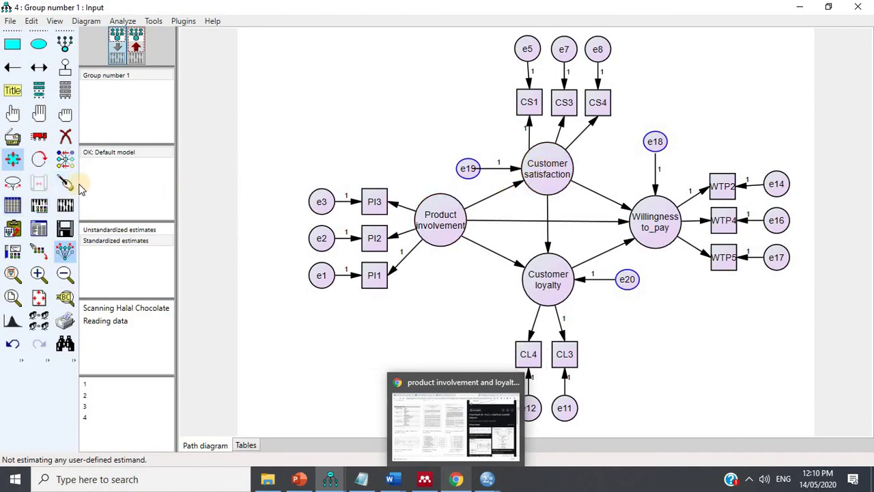
pyautogui.click(564, 167)
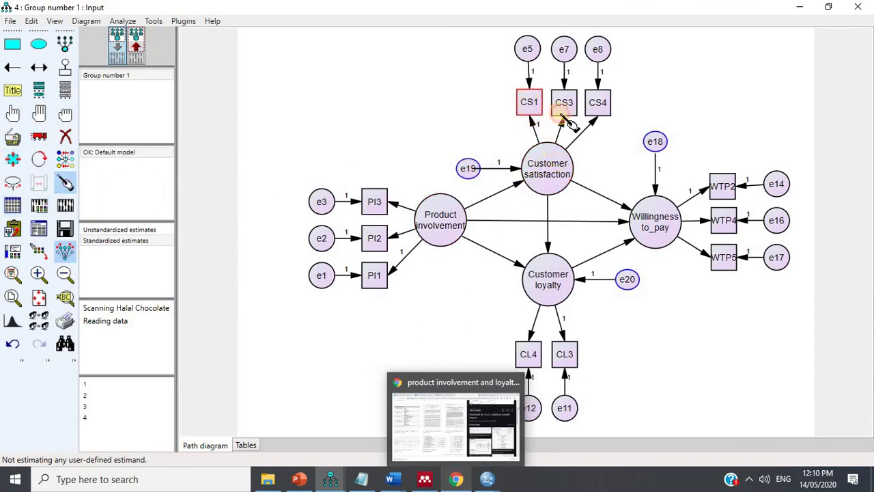
pyautogui.click(39, 136)
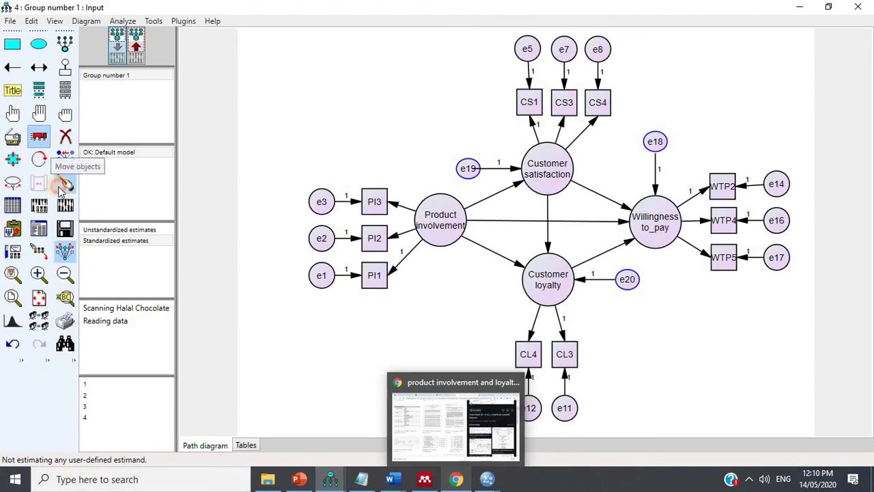
pyautogui.moveTo(550, 193); pyautogui.dragTo(562, 195)
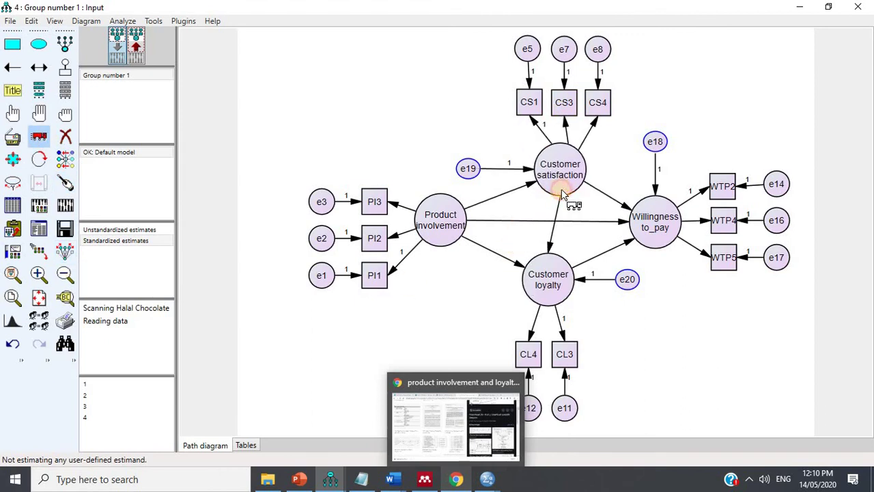
pyautogui.click(65, 182)
pyautogui.click(560, 173)
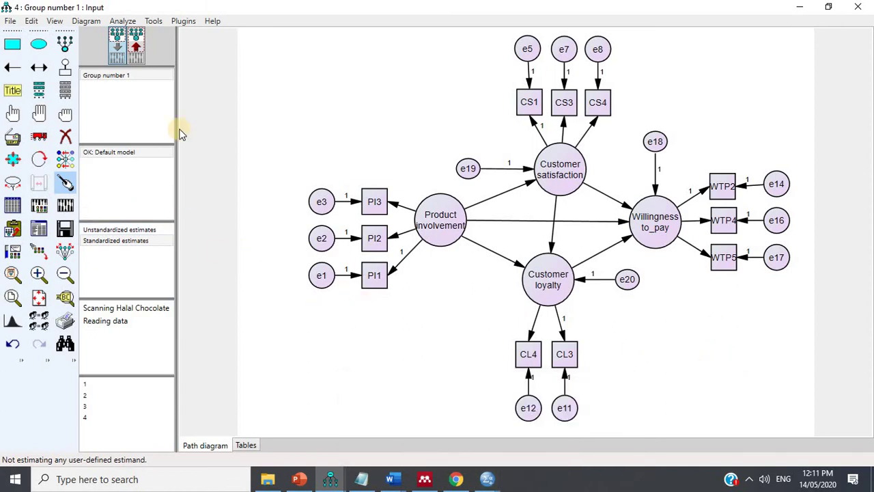
pyautogui.click(136, 48)
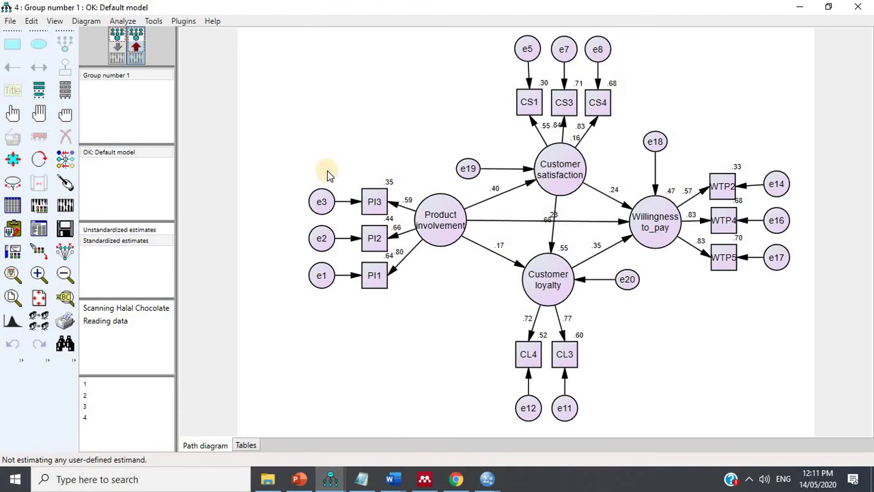
# - With symmetries preserved, move Customer satisfaction left and Customer loyalty slightly right with their indicators, and display the estimates
pyautogui.click(117, 52)
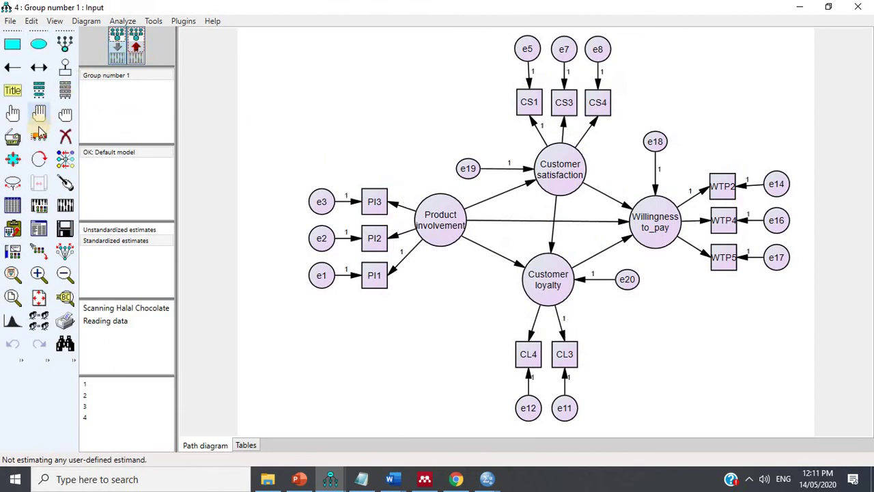
pyautogui.click(39, 136)
pyautogui.click(65, 251)
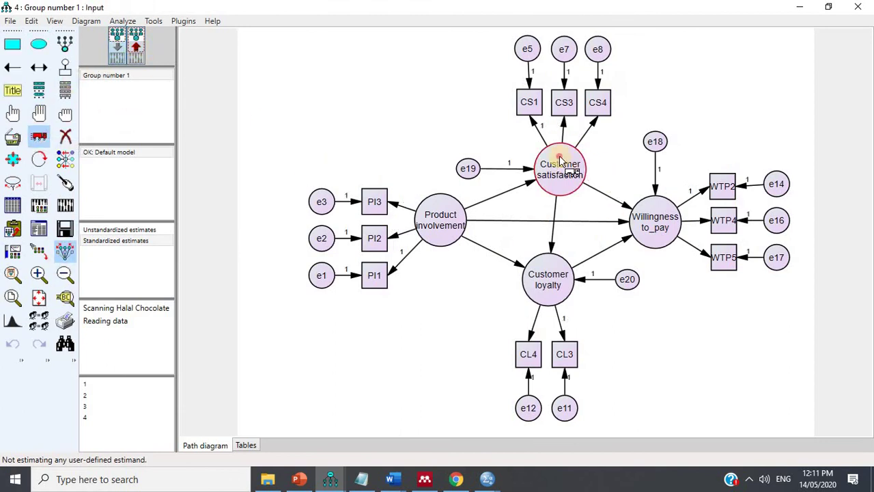
pyautogui.moveTo(560, 161); pyautogui.dragTo(526, 164)
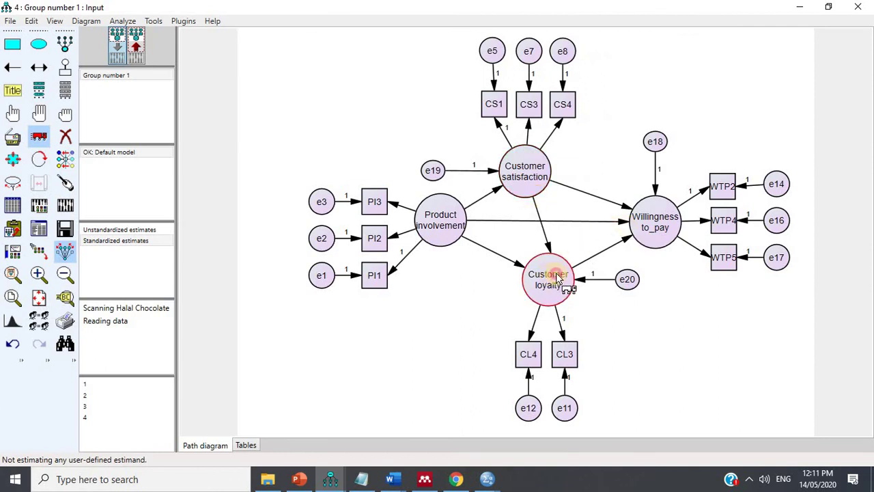
pyautogui.moveTo(559, 280); pyautogui.dragTo(568, 279)
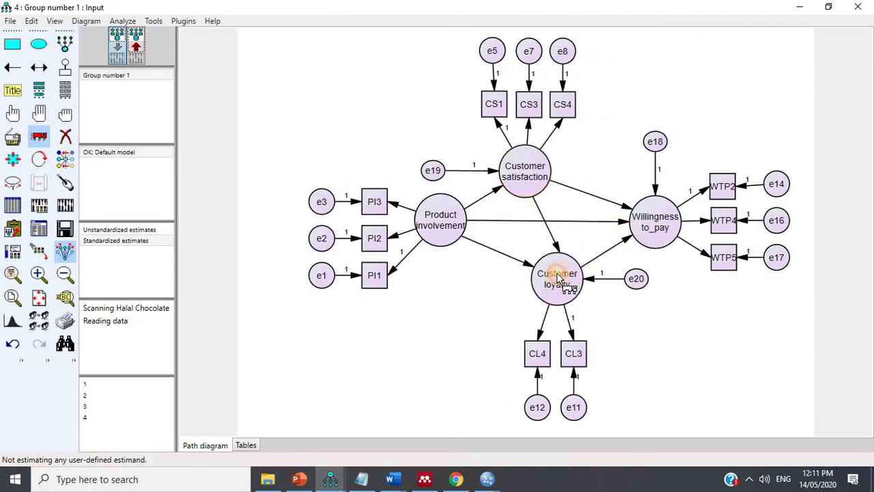
pyautogui.click(136, 50)
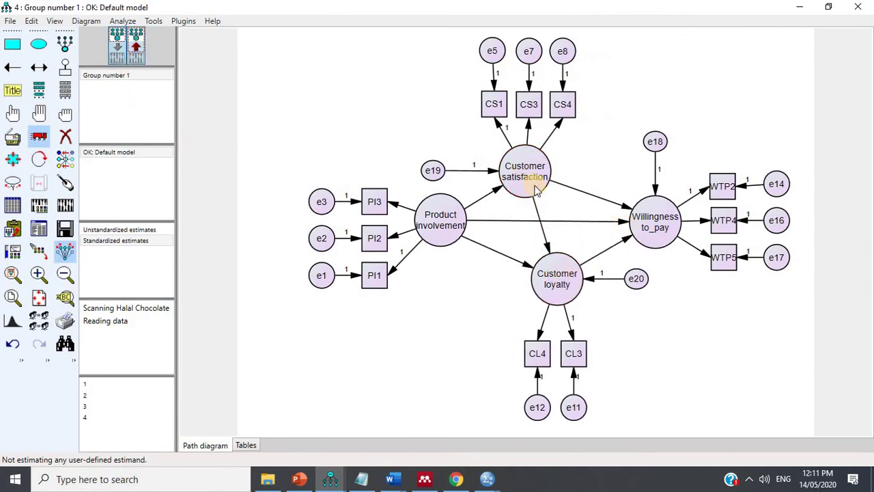
# - Spread the two mediators further apart, moving Customer satisfaction up and Customer loyalty down and right, and display the estimates
pyautogui.click(121, 55)
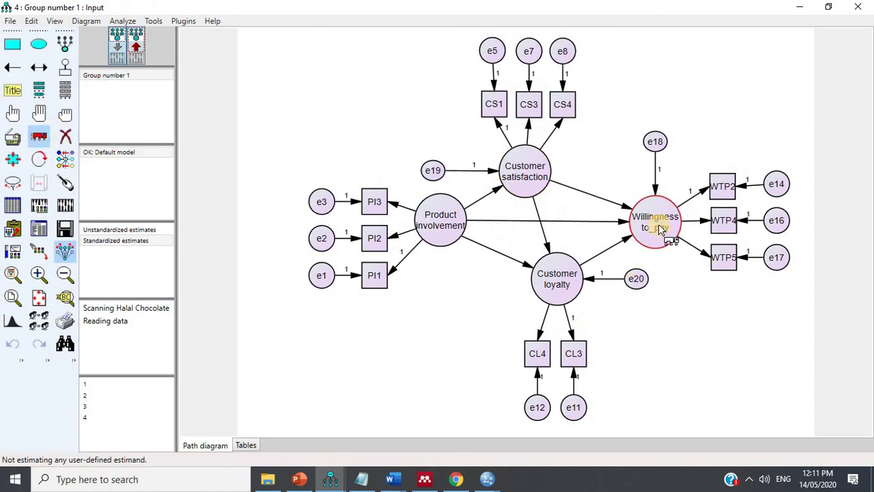
pyautogui.moveTo(531, 180); pyautogui.dragTo(524, 161)
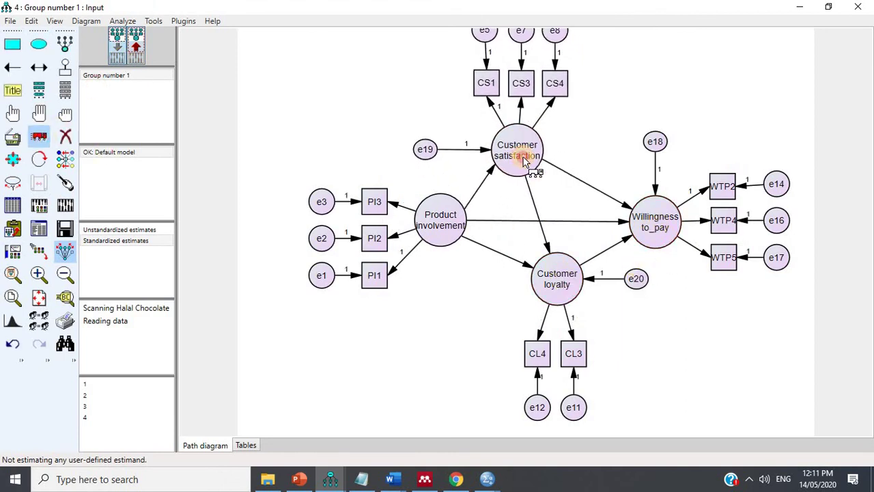
pyautogui.moveTo(559, 298); pyautogui.dragTo(576, 321)
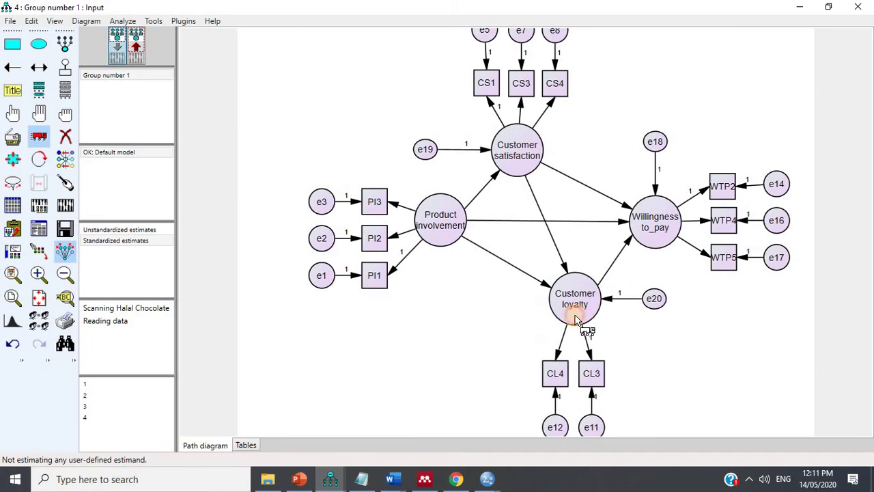
pyautogui.click(137, 58)
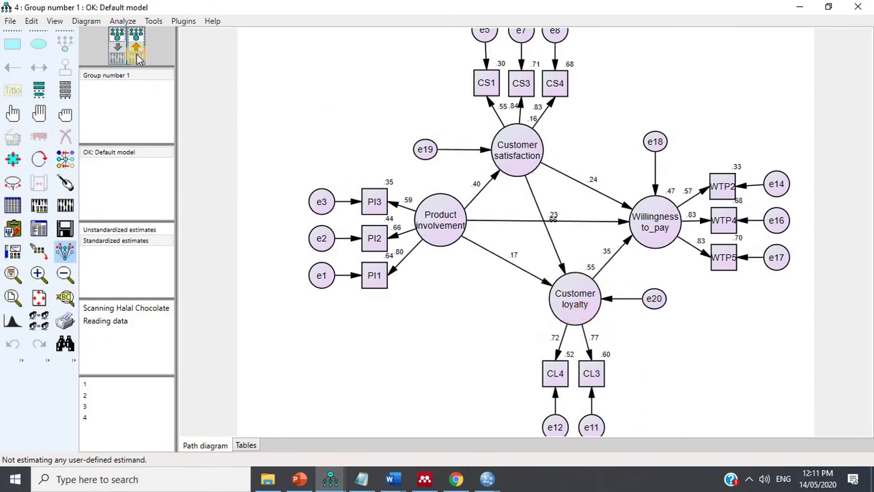
# - Move Customer loyalty directly beneath Customer satisfaction, touch up the arrows of Customer satisfaction, and recalculate the estimates
pyautogui.click(117, 46)
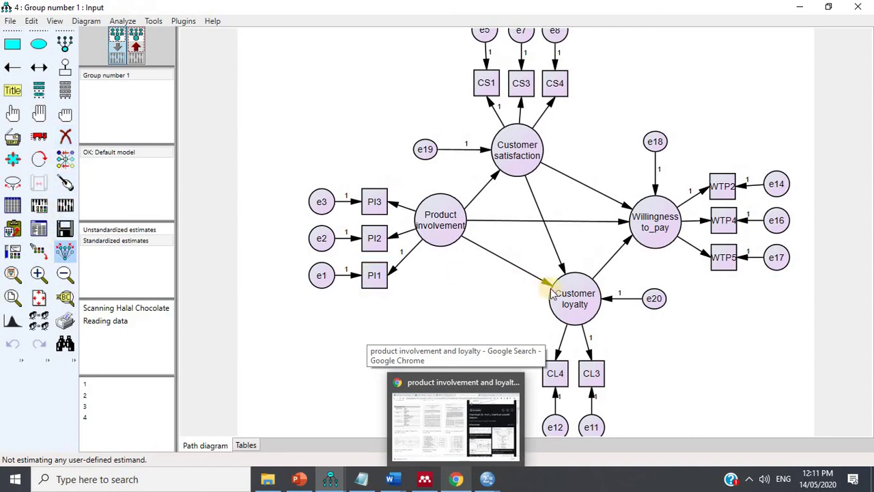
pyautogui.click(39, 139)
pyautogui.moveTo(575, 306); pyautogui.dragTo(517, 307)
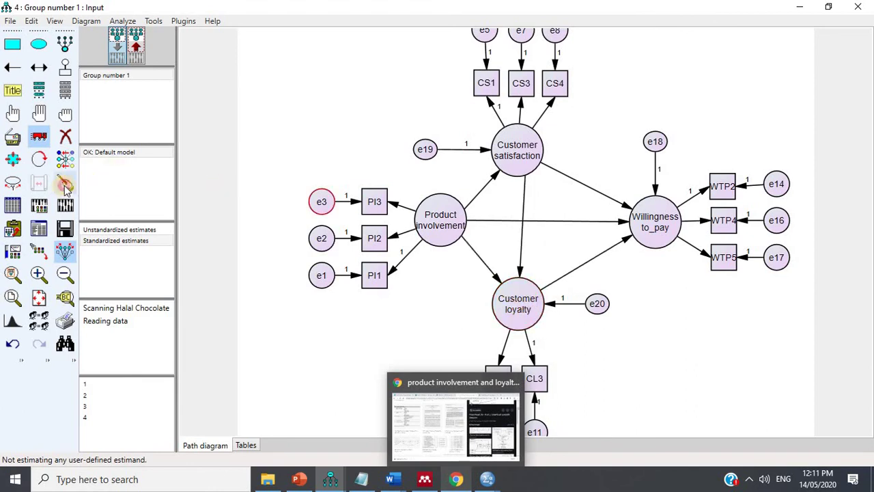
pyautogui.click(65, 184)
pyautogui.click(519, 157)
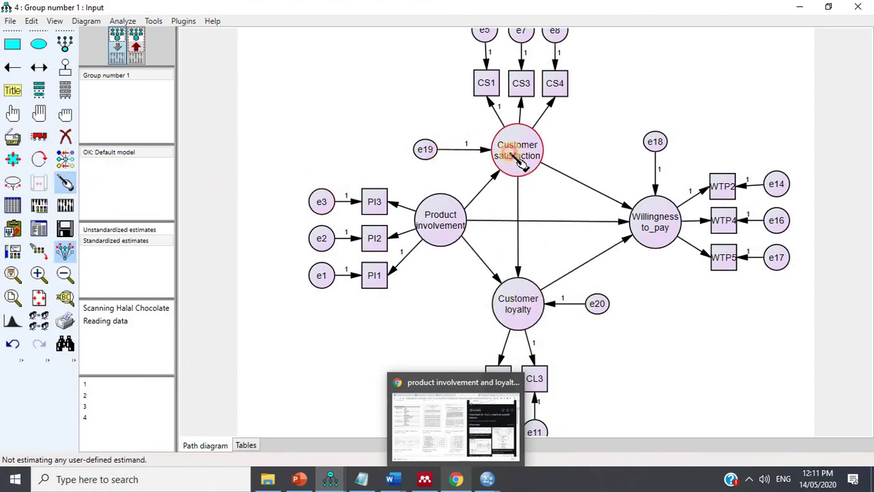
pyautogui.hotkey('ctrl', 'F9')
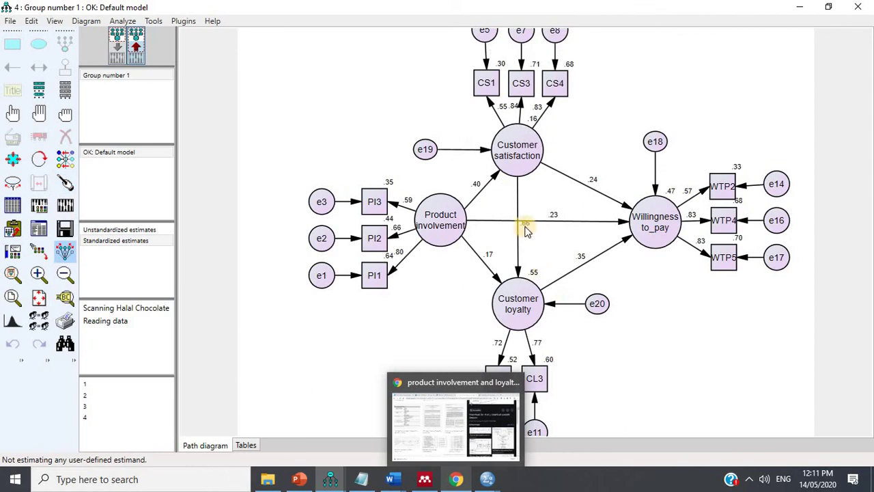
# - Lower Product involvement and Willingness to_pay with their indicators to the same level, and display the estimates on the diagram
pyautogui.click(117, 45)
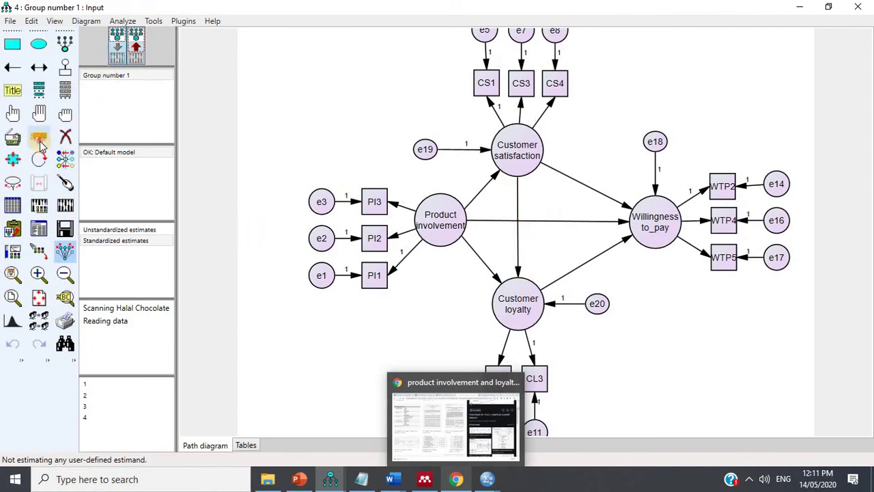
pyautogui.click(39, 136)
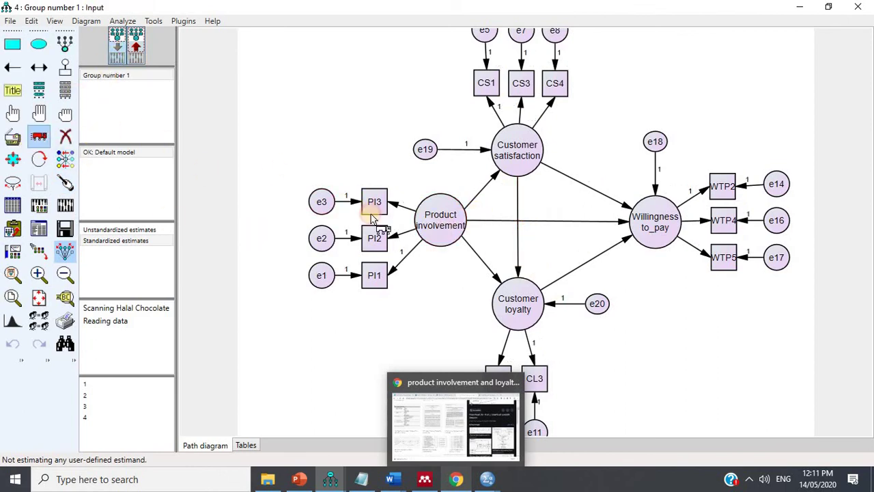
pyautogui.moveTo(425, 231); pyautogui.dragTo(421, 263)
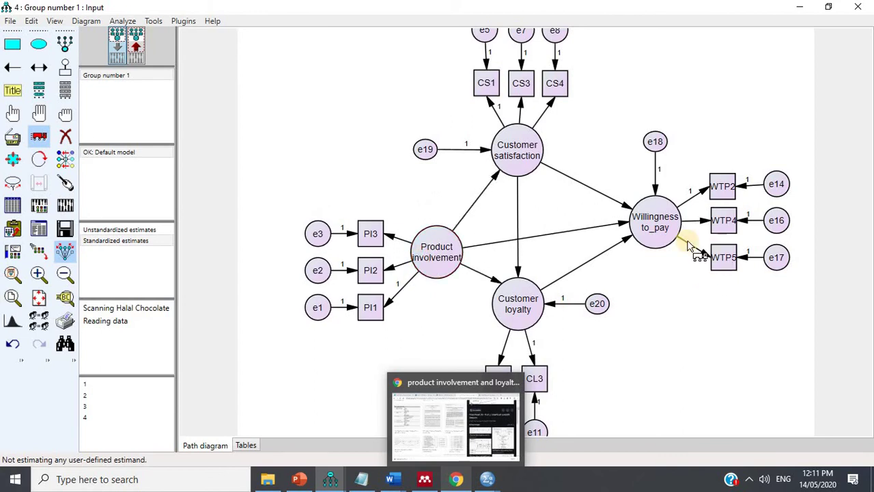
pyautogui.moveTo(658, 229); pyautogui.dragTo(662, 255)
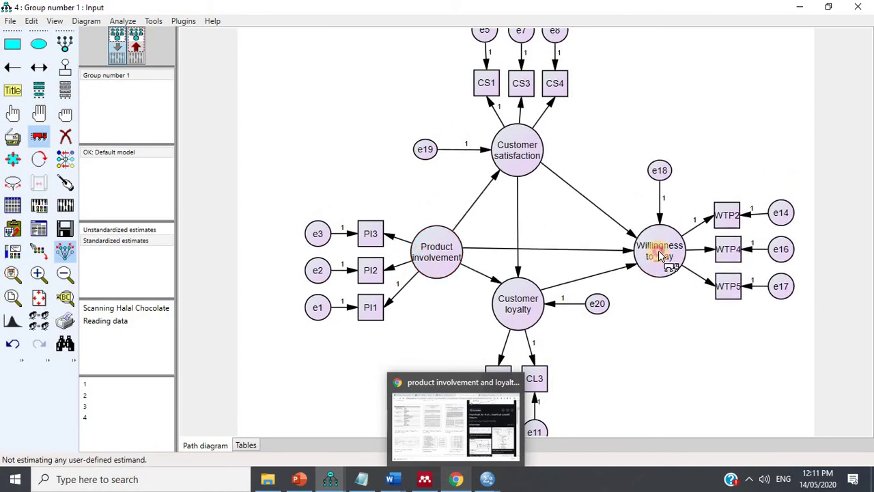
pyautogui.click(137, 49)
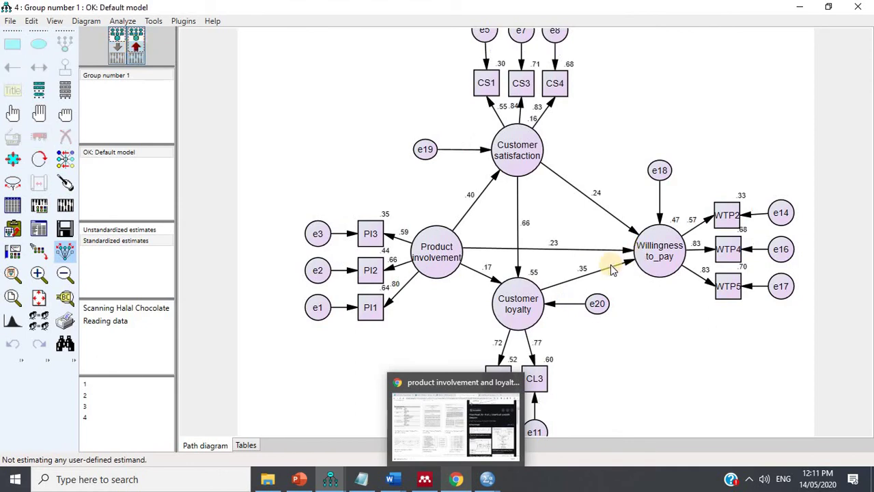